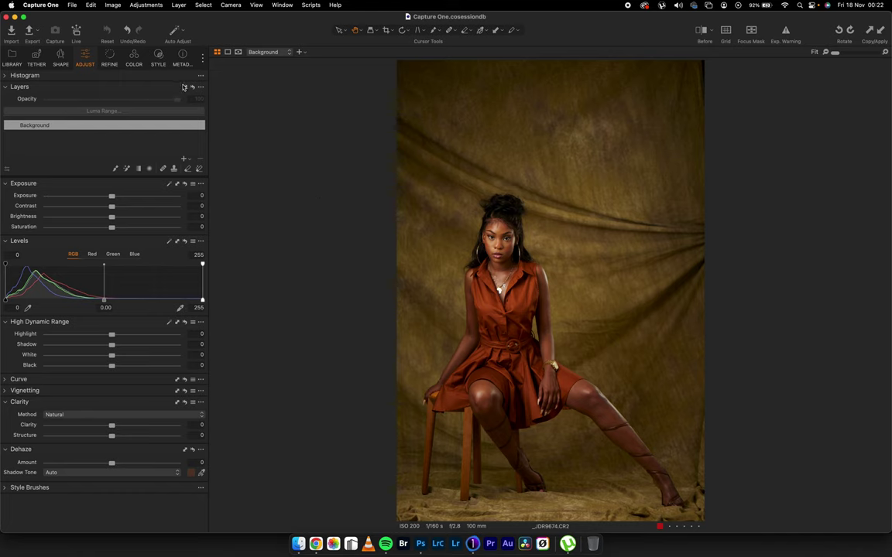
Step: Apply the custom styles TJD-00 - XPRO and TJD-01 - XPRO I to the portrait, each on its own new layer
{"action": "left_click", "coordinate": [158, 55]}
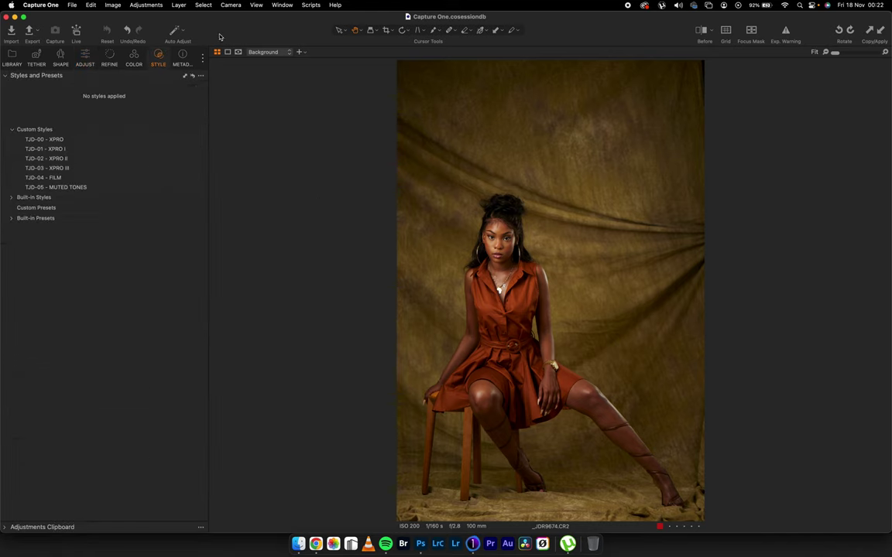
{"action": "mouse_move", "coordinate": [98, 146]}
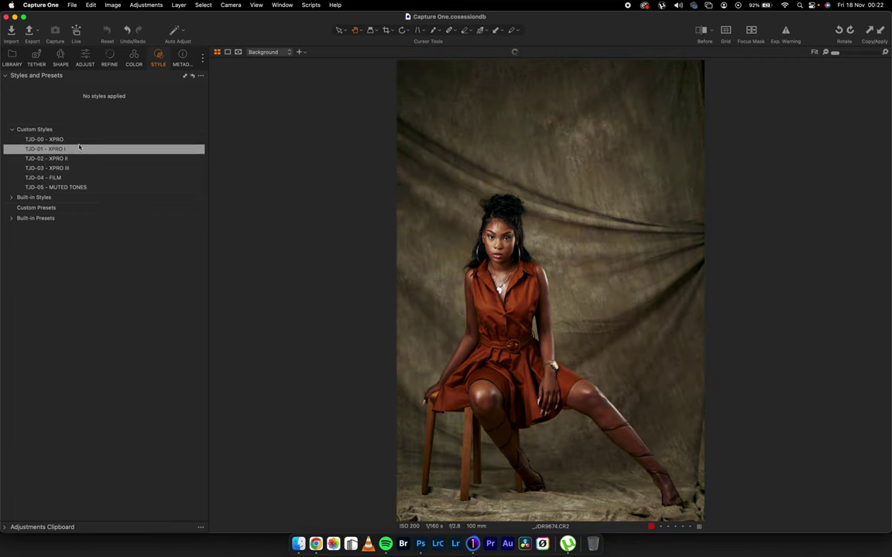
{"action": "right_click", "coordinate": [66, 140]}
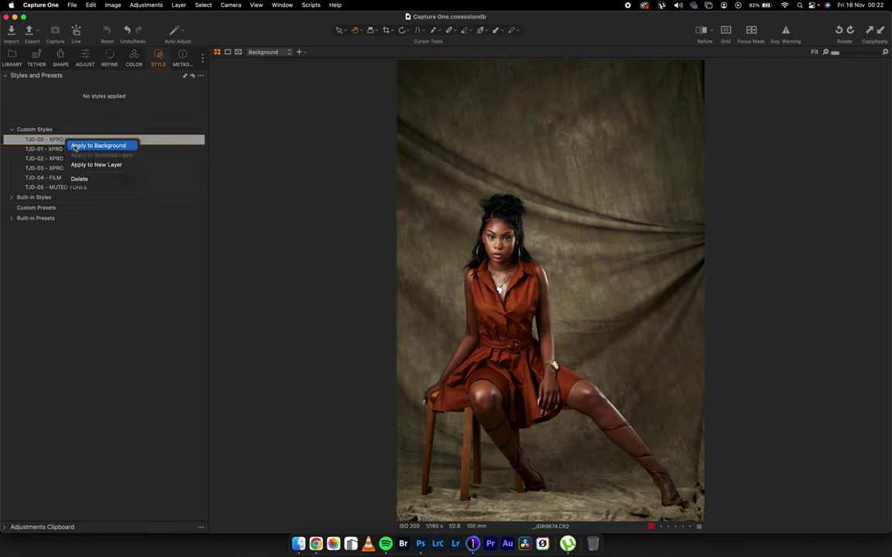
{"action": "left_click", "coordinate": [100, 165]}
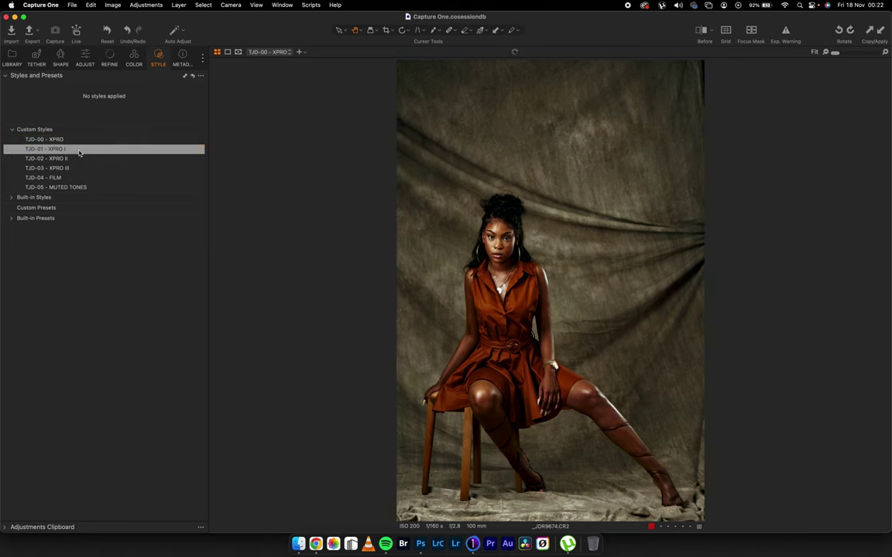
{"action": "right_click", "coordinate": [81, 150]}
{"action": "left_click", "coordinate": [109, 173]}
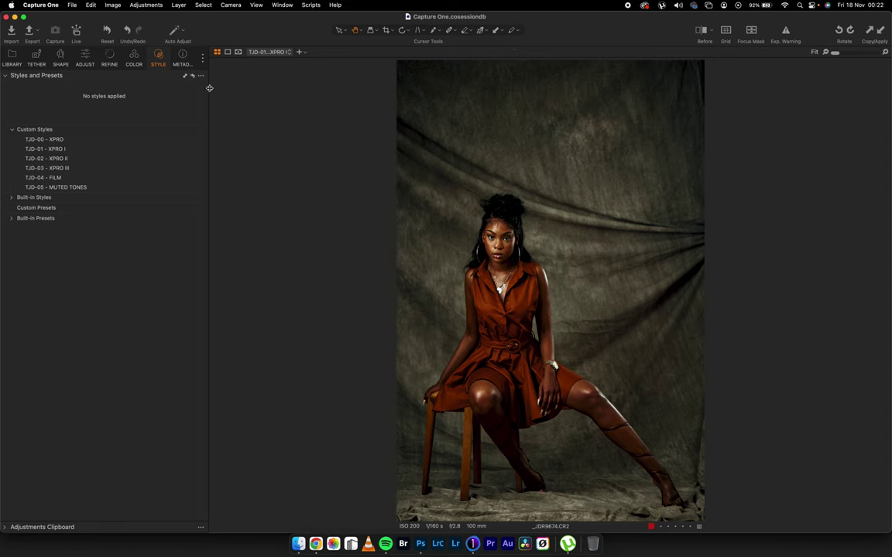
Step: Set the opacity of the TJD-01 - XPRO I layer to 70 and of the TJD-00 - XPRO layer to 95
{"action": "left_click", "coordinate": [85, 59]}
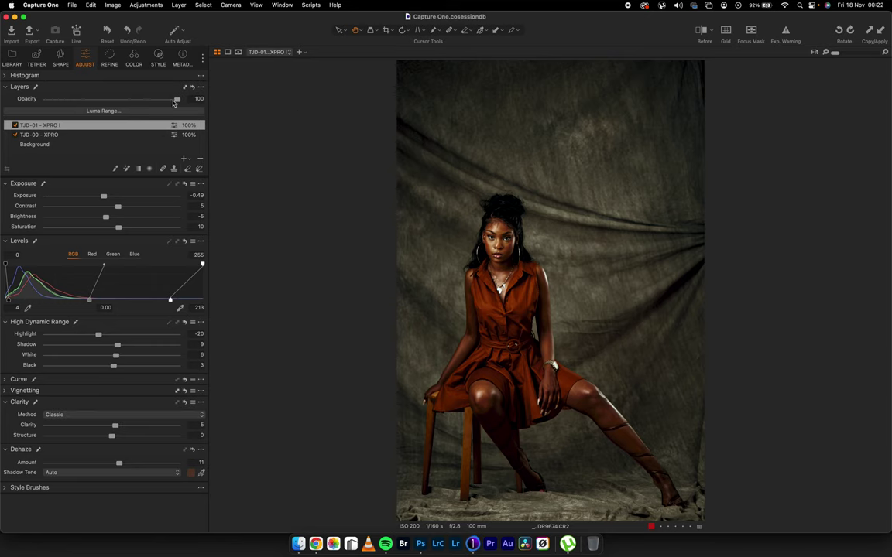
{"action": "left_click_drag", "start_coordinate": [159, 99], "coordinate": [138, 101]}
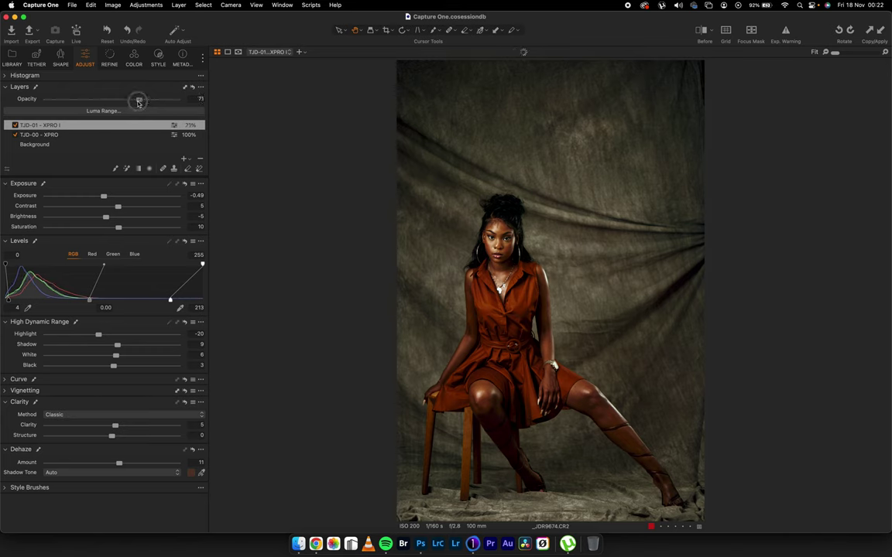
{"action": "left_click", "coordinate": [124, 134]}
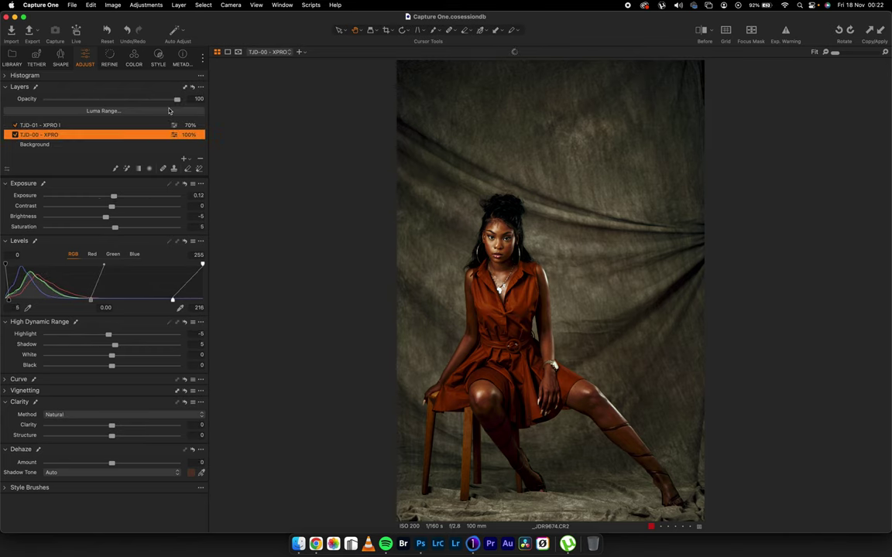
{"action": "left_click_drag", "start_coordinate": [177, 101], "coordinate": [170, 102]}
Step: On the TJD-01 - XPRO I layer, reset the RGB Levels black point to 0 and raise the brightness to about 0
{"action": "left_click", "coordinate": [113, 126]}
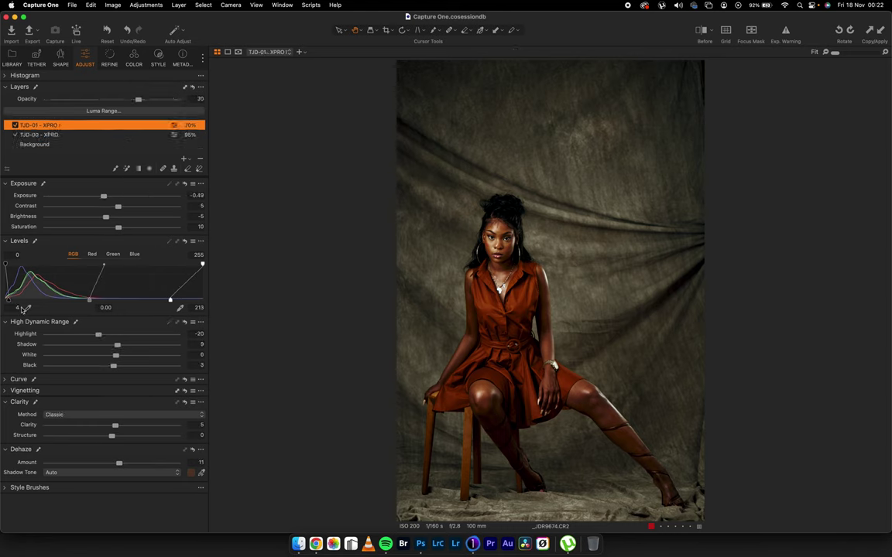
{"action": "left_click_drag", "start_coordinate": [8, 300], "coordinate": [2, 301]}
{"action": "left_click_drag", "start_coordinate": [106, 217], "coordinate": [112, 218]}
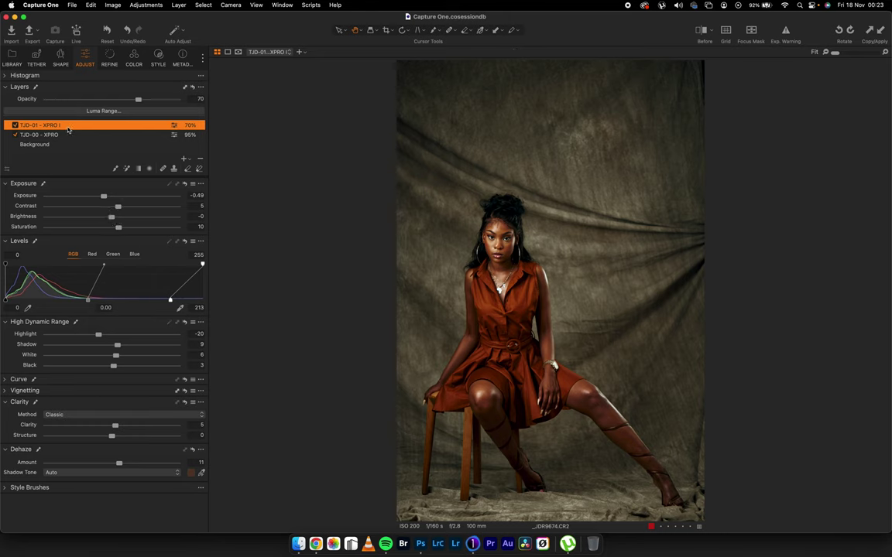
Step: Tint the Background layer's shadows slightly blue with the 3-Way Color Balance
{"action": "left_click", "coordinate": [38, 143]}
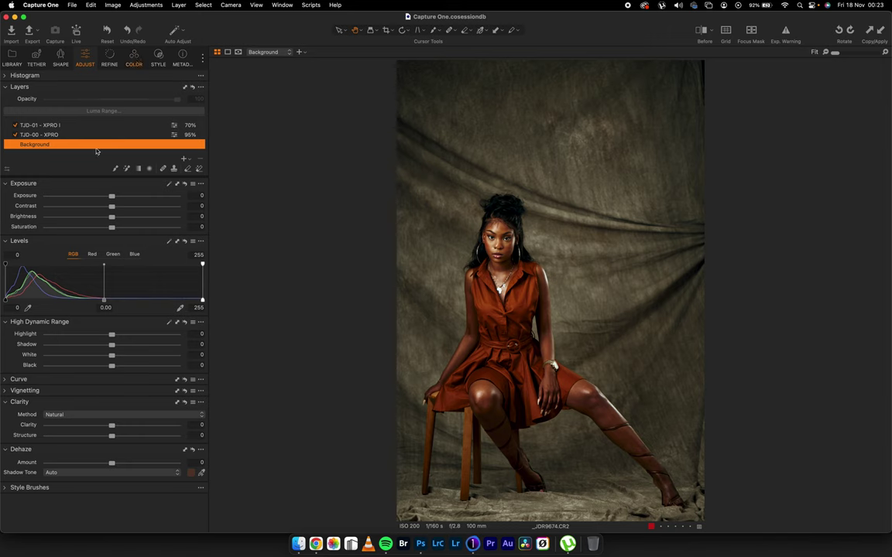
{"action": "left_click", "coordinate": [132, 58]}
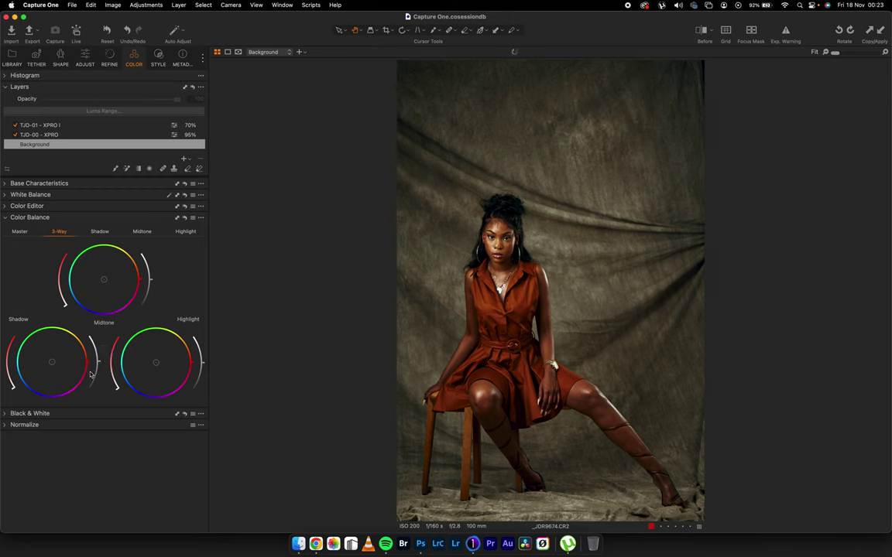
{"action": "mouse_move", "coordinate": [89, 382]}
{"action": "left_mouse_down"}
{"action": "mouse_move", "coordinate": [15, 390]}
{"action": "mouse_move", "coordinate": [8, 350]}
{"action": "mouse_move", "coordinate": [7, 389]}
{"action": "left_mouse_up"}
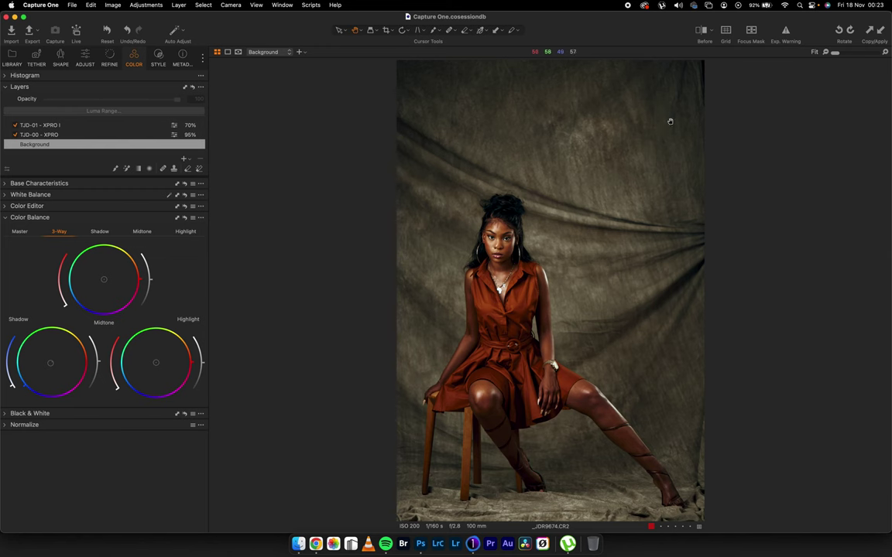
Step: Compare the graded portrait with the original import using the Before/After view
{"action": "left_click", "coordinate": [700, 31]}
{"action": "left_click", "coordinate": [701, 32]}
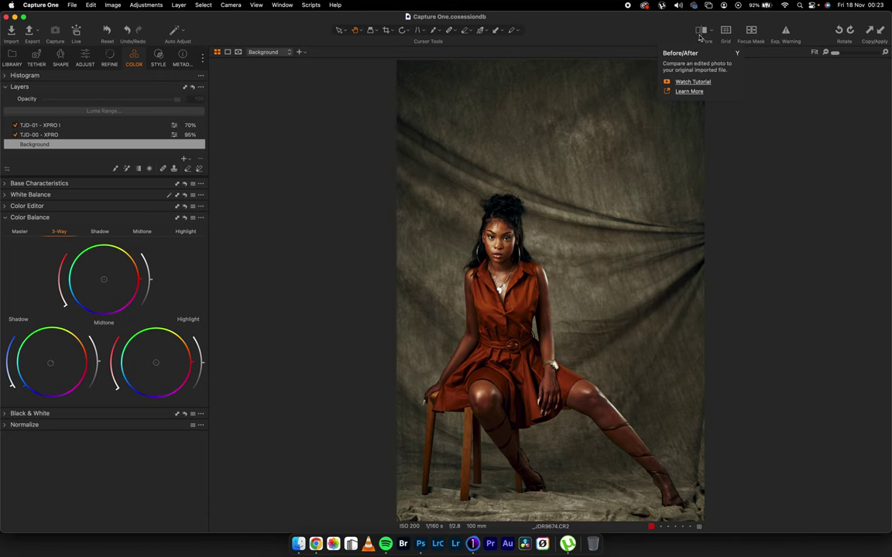
{"action": "left_click", "coordinate": [700, 33]}
{"action": "left_click", "coordinate": [701, 33]}
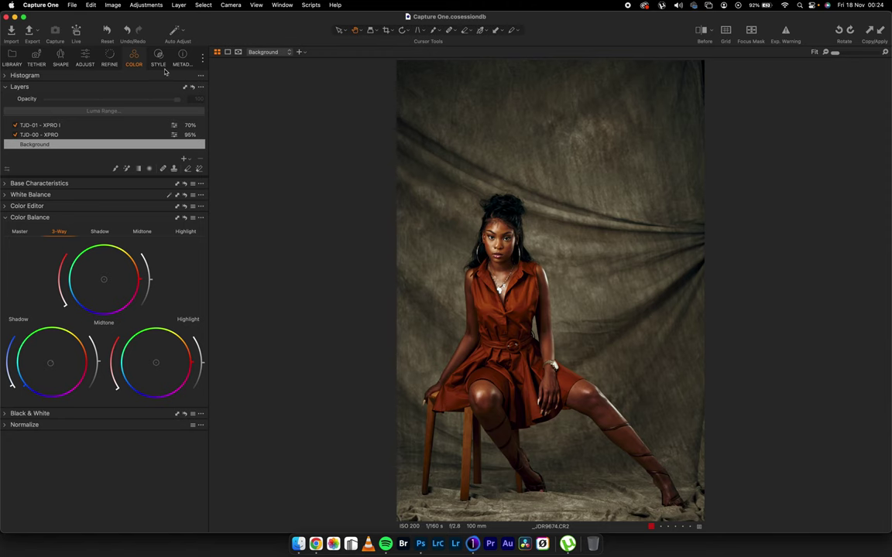
{"action": "left_click", "coordinate": [157, 55]}
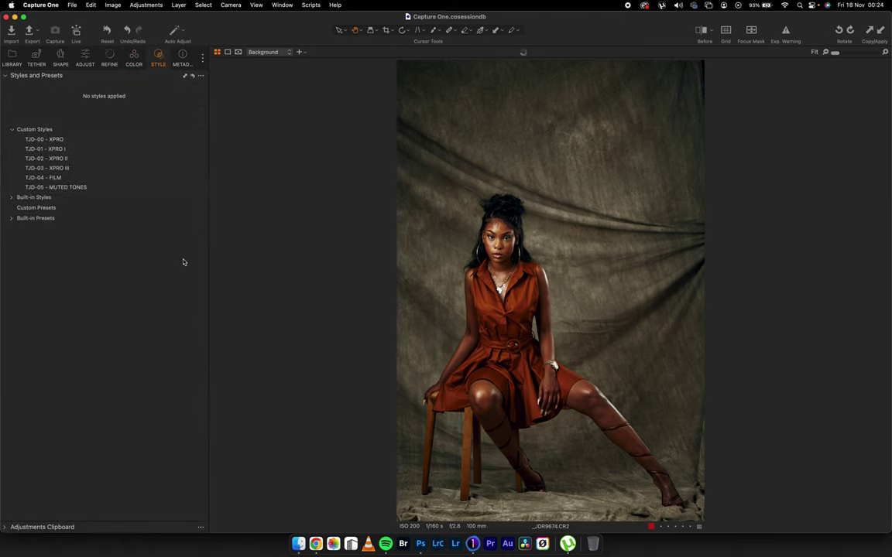
{"action": "left_click", "coordinate": [78, 56]}
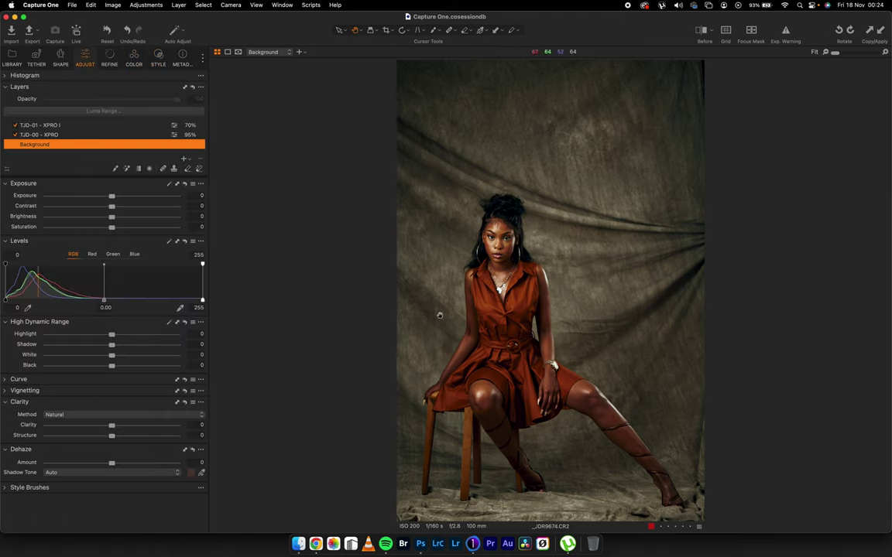
{"action": "left_click", "coordinate": [701, 32]}
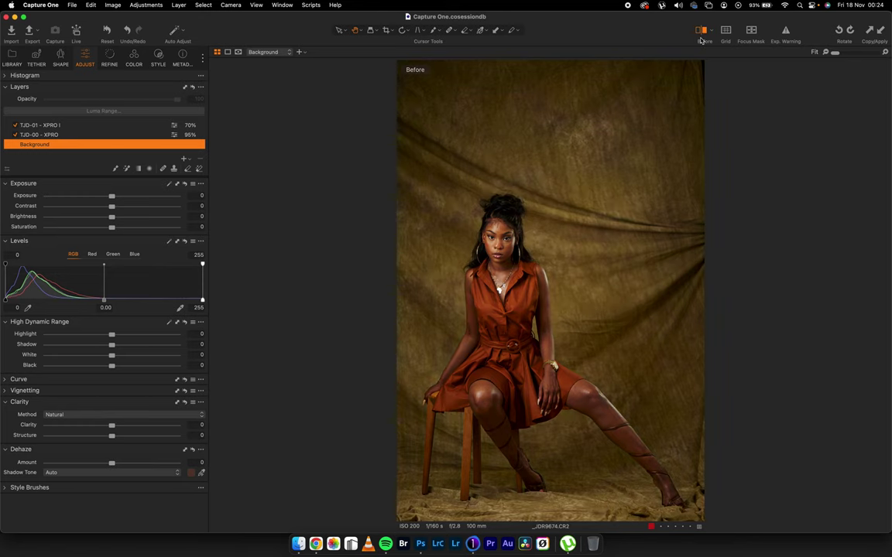
{"action": "left_click", "coordinate": [702, 32]}
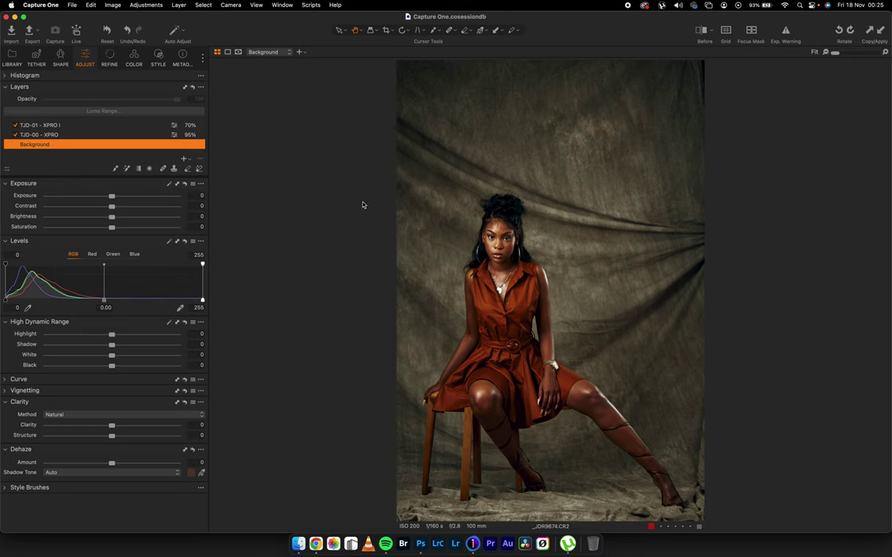
{"action": "left_click", "coordinate": [184, 158]}
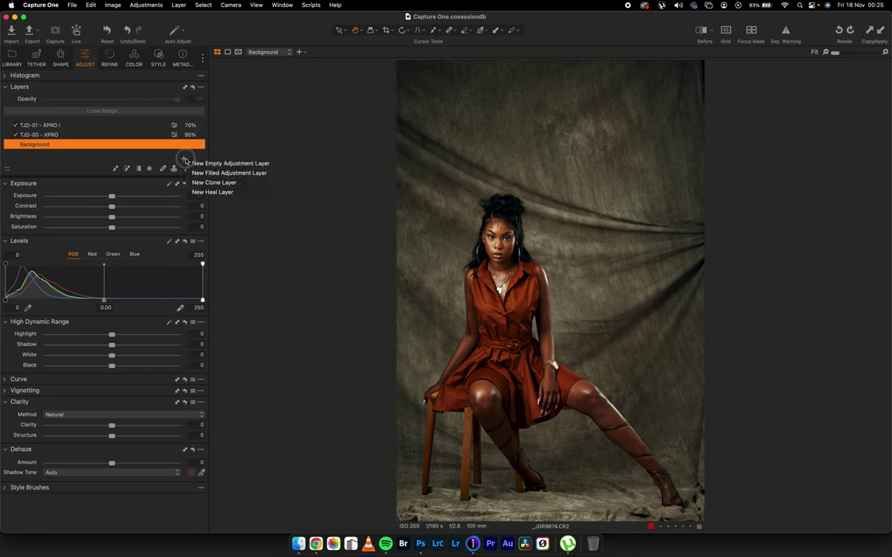
{"action": "left_click", "coordinate": [213, 173]}
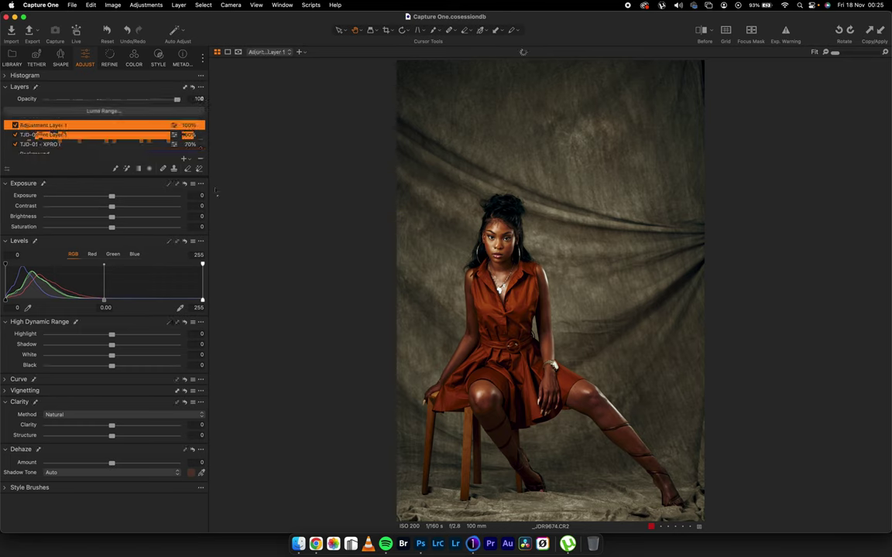
{"action": "key", "text": "super+z"}
Step: Add a new empty adjustment layer and name it Face
{"action": "left_click", "coordinate": [184, 159]}
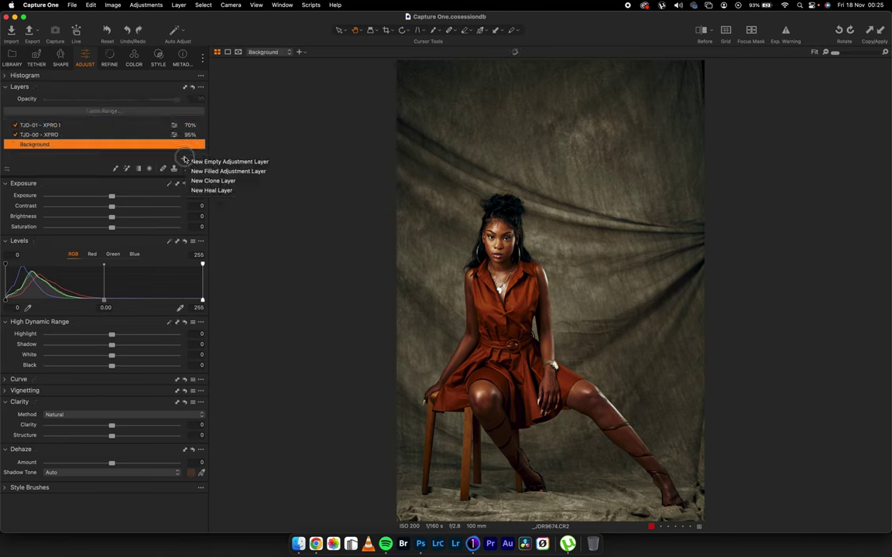
{"action": "left_click", "coordinate": [195, 162]}
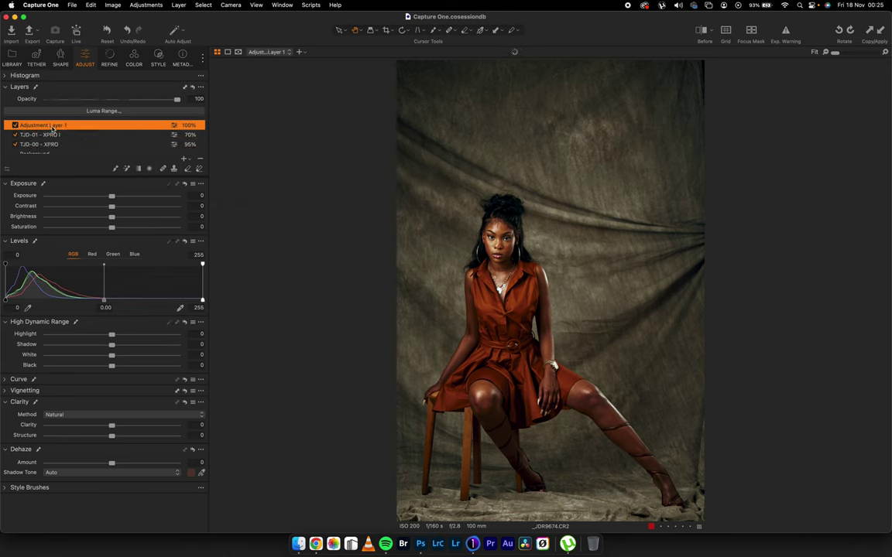
{"action": "double_click", "coordinate": [52, 127]}
{"action": "type", "text": "Face"}
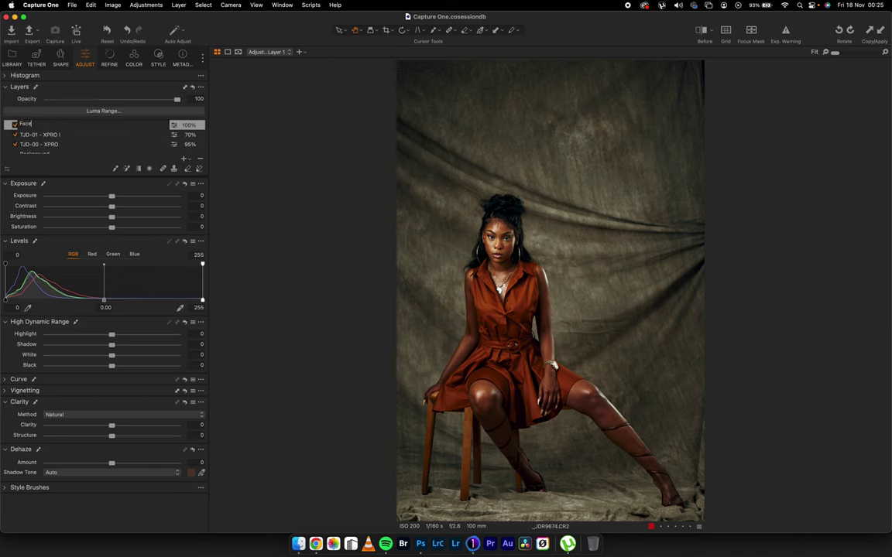
{"action": "type", "text": "Face Radial"}
{"action": "key", "text": "Return"}
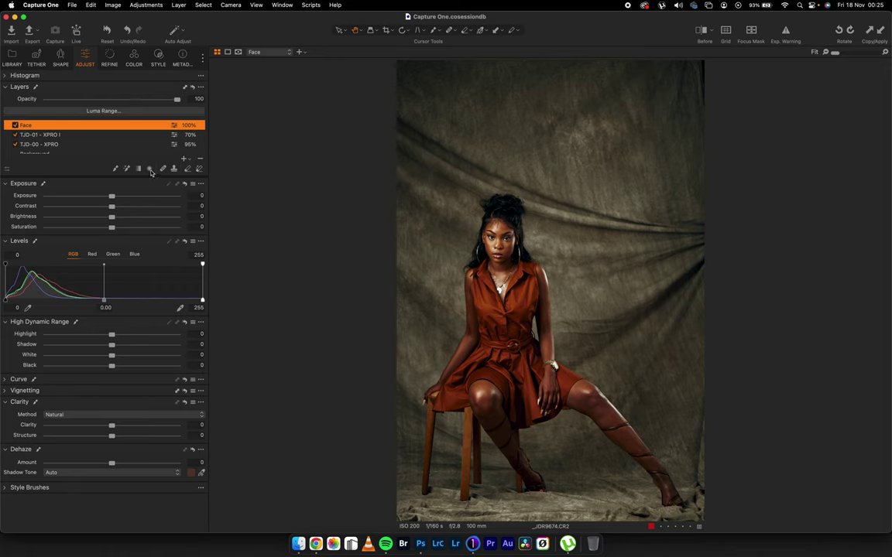
Step: Brush a mask on the Face layer over the woman's face, neck and upper chest, checking coverage with the mask overlay
{"action": "left_click", "coordinate": [116, 168]}
{"action": "double_click", "coordinate": [479, 231]}
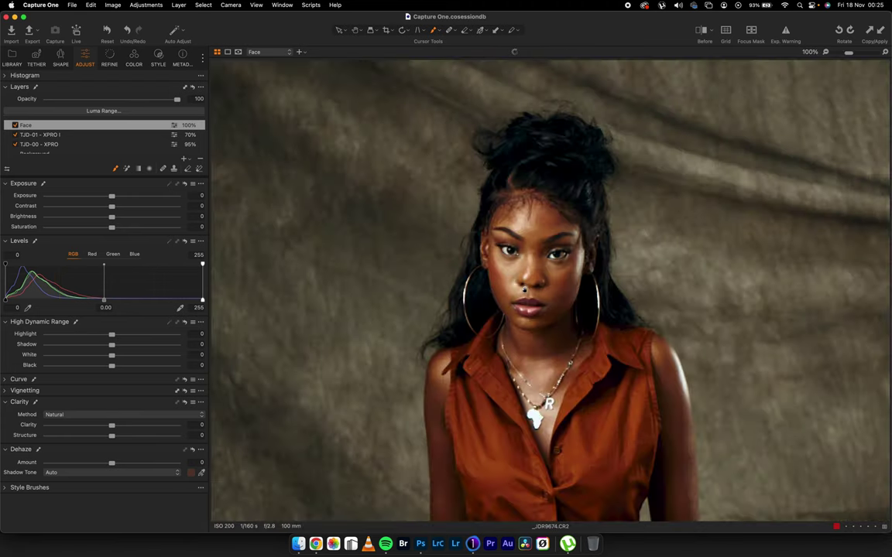
{"action": "left_click_drag", "start_coordinate": [525, 290], "coordinate": [498, 251]}
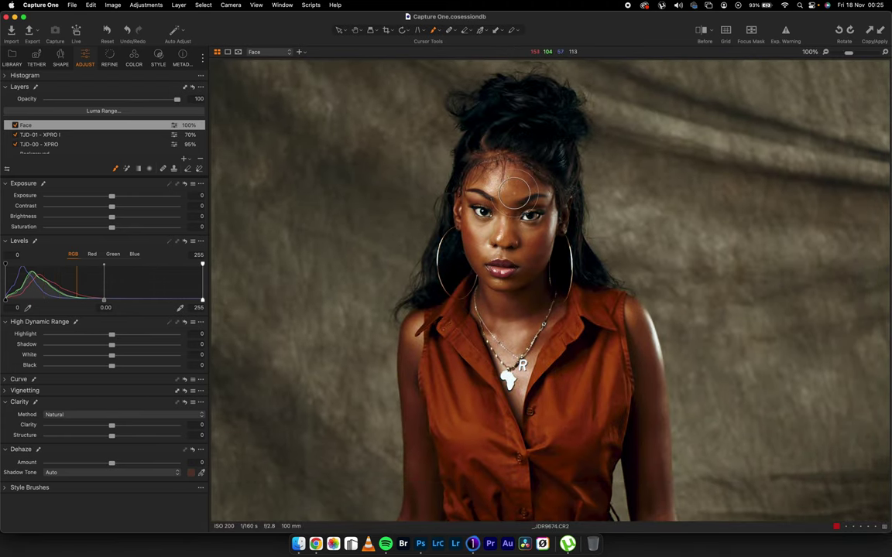
{"action": "mouse_move", "coordinate": [515, 192]}
{"action": "left_mouse_down"}
{"action": "mouse_move", "coordinate": [482, 180]}
{"action": "mouse_move", "coordinate": [480, 188]}
{"action": "mouse_move", "coordinate": [489, 234]}
{"action": "mouse_move", "coordinate": [505, 248]}
{"action": "mouse_move", "coordinate": [516, 246]}
{"action": "mouse_move", "coordinate": [502, 207]}
{"action": "mouse_move", "coordinate": [535, 225]}
{"action": "mouse_move", "coordinate": [519, 270]}
{"action": "mouse_move", "coordinate": [501, 248]}
{"action": "mouse_move", "coordinate": [511, 295]}
{"action": "left_mouse_up"}
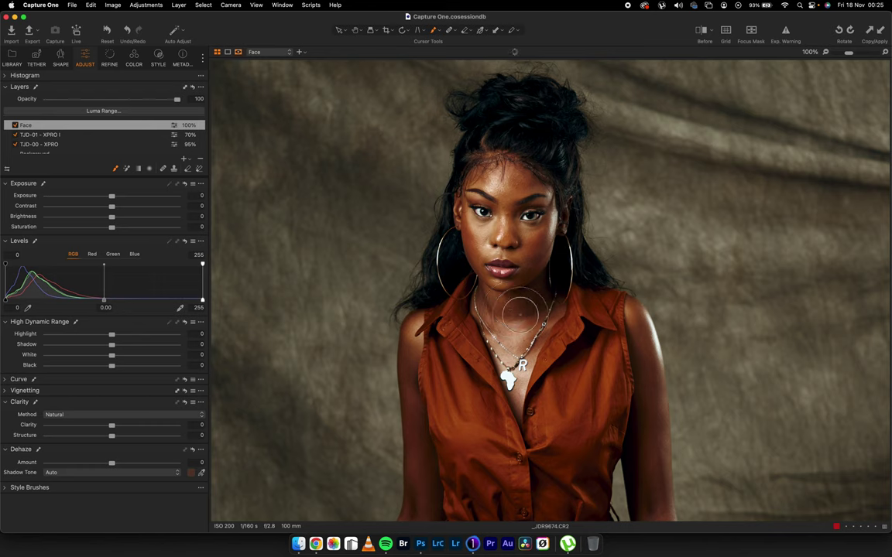
{"action": "key", "text": "m"}
{"action": "mouse_move", "coordinate": [496, 218]}
{"action": "left_mouse_down"}
{"action": "mouse_move", "coordinate": [486, 240]}
{"action": "mouse_move", "coordinate": [514, 309]}
{"action": "mouse_move", "coordinate": [488, 299]}
{"action": "mouse_move", "coordinate": [503, 310]}
{"action": "mouse_move", "coordinate": [518, 405]}
{"action": "mouse_move", "coordinate": [476, 341]}
{"action": "mouse_move", "coordinate": [503, 309]}
{"action": "mouse_move", "coordinate": [507, 271]}
{"action": "mouse_move", "coordinate": [538, 268]}
{"action": "mouse_move", "coordinate": [515, 326]}
{"action": "mouse_move", "coordinate": [520, 320]}
{"action": "left_mouse_up"}
{"action": "key", "text": "["}
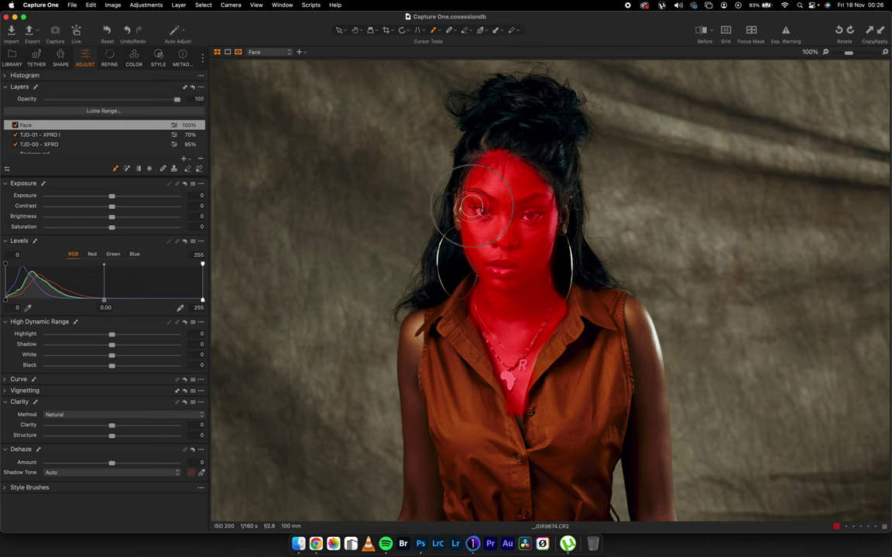
{"action": "left_click", "coordinate": [482, 238]}
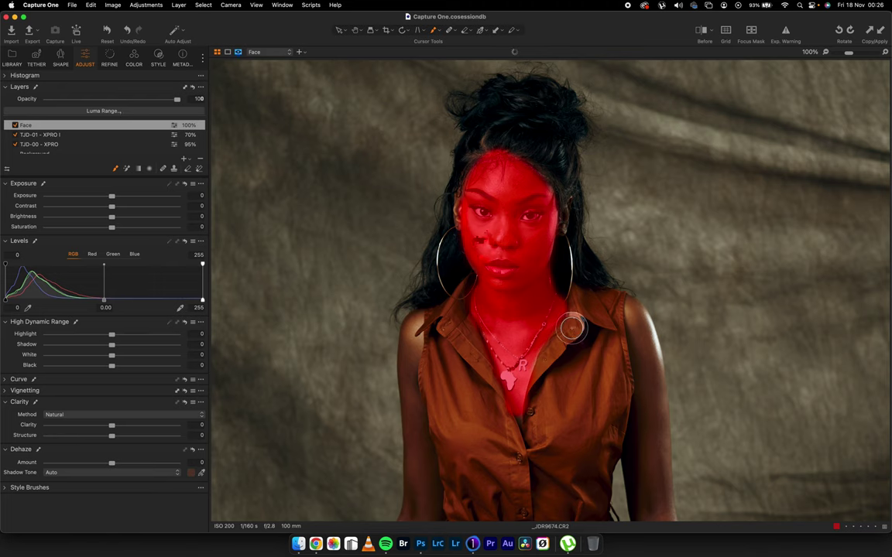
Step: Hide the mask overlay and lower the Face layer's brightness to about -9
{"action": "key", "text": "m"}
{"action": "key", "text": "h"}
{"action": "double_click", "coordinate": [536, 305]}
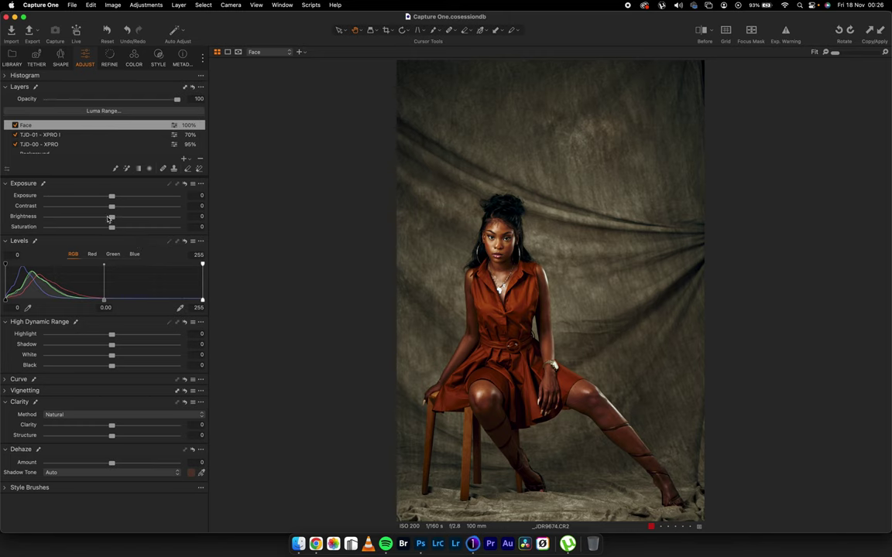
{"action": "mouse_move", "coordinate": [111, 221]}
{"action": "left_mouse_down"}
{"action": "mouse_move", "coordinate": [89, 220]}
{"action": "mouse_move", "coordinate": [99, 220]}
{"action": "left_mouse_up"}
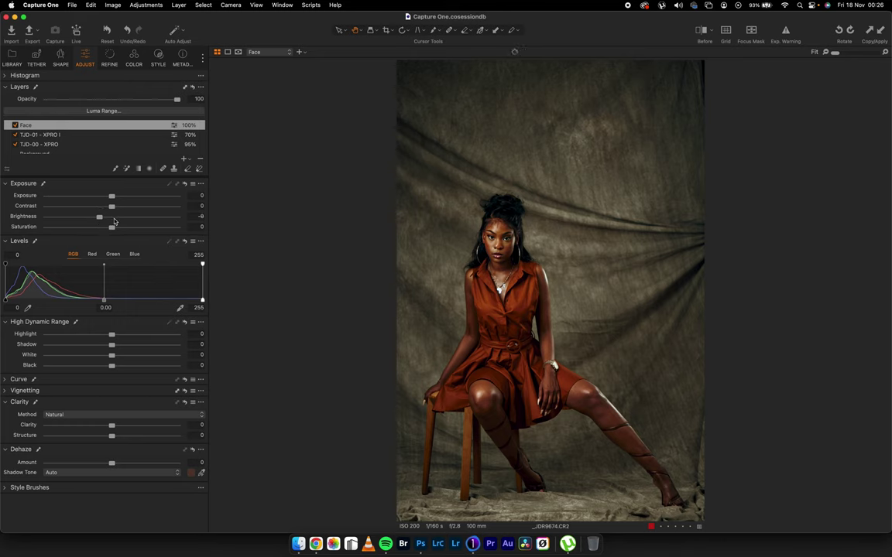
Step: Set the Background layer's exposure to 0.08 and compare the photo with its original version
{"action": "scroll", "coordinate": [43, 143], "scroll_direction": "down", "scroll_amount": 1}
{"action": "left_click", "coordinate": [42, 143]}
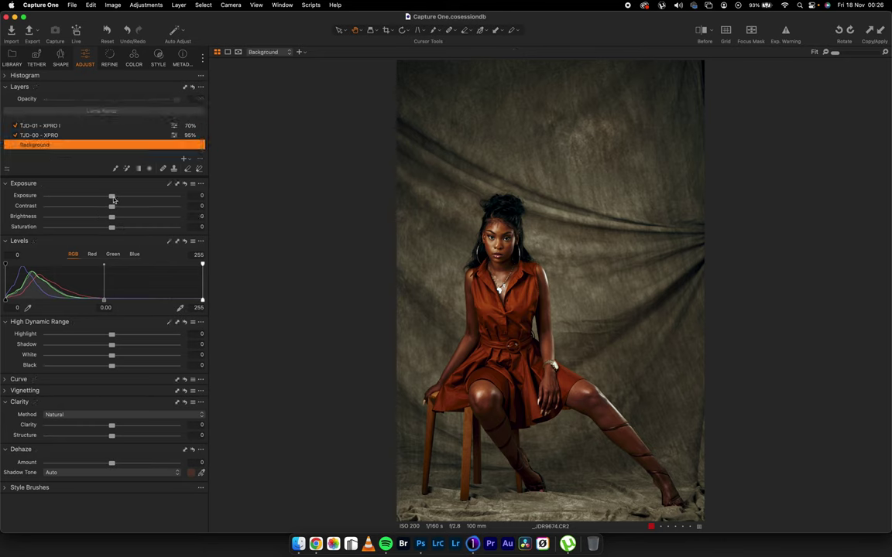
{"action": "left_click_drag", "start_coordinate": [113, 199], "coordinate": [114, 199]}
{"action": "left_click", "coordinate": [702, 31]}
{"action": "left_click", "coordinate": [701, 32]}
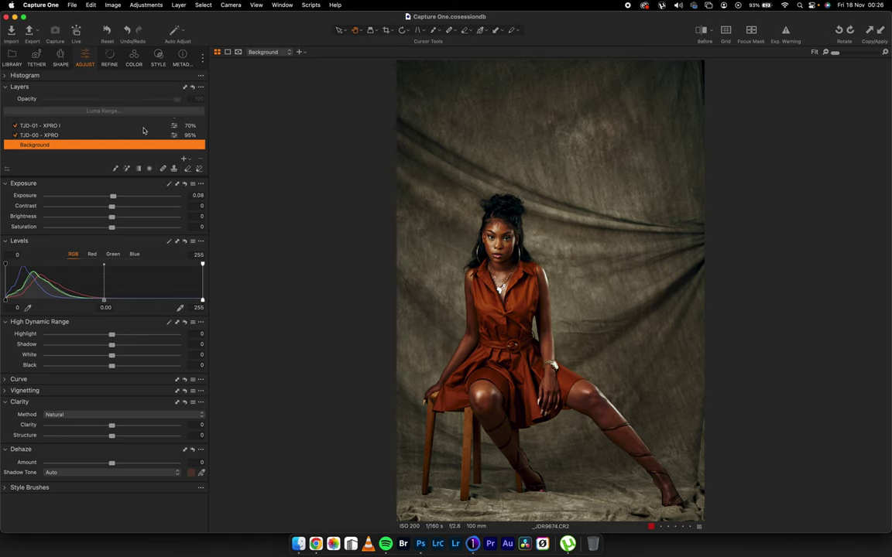
Step: Toggle the Face layer off and on to compare the photo with and without the face darkening
{"action": "scroll", "coordinate": [143, 130], "scroll_direction": "up", "scroll_amount": 1}
{"action": "left_click", "coordinate": [16, 126]}
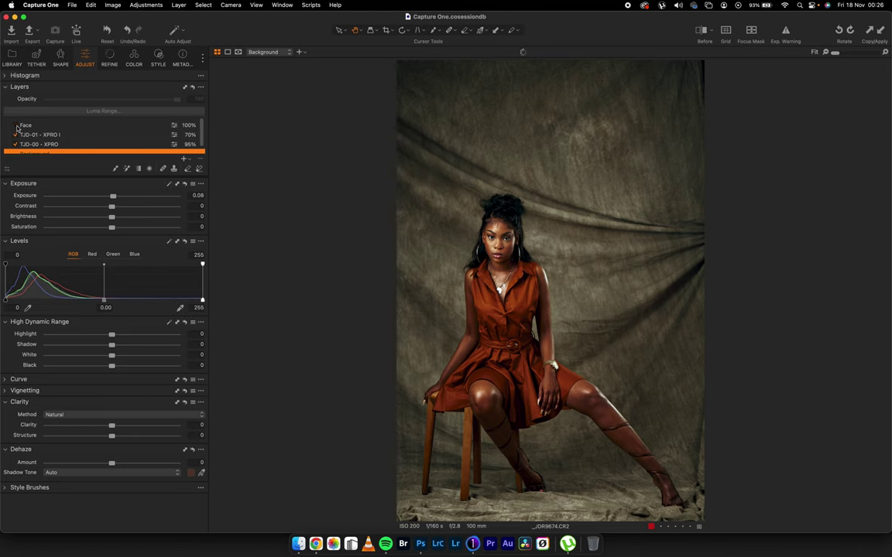
{"action": "left_click", "coordinate": [17, 126]}
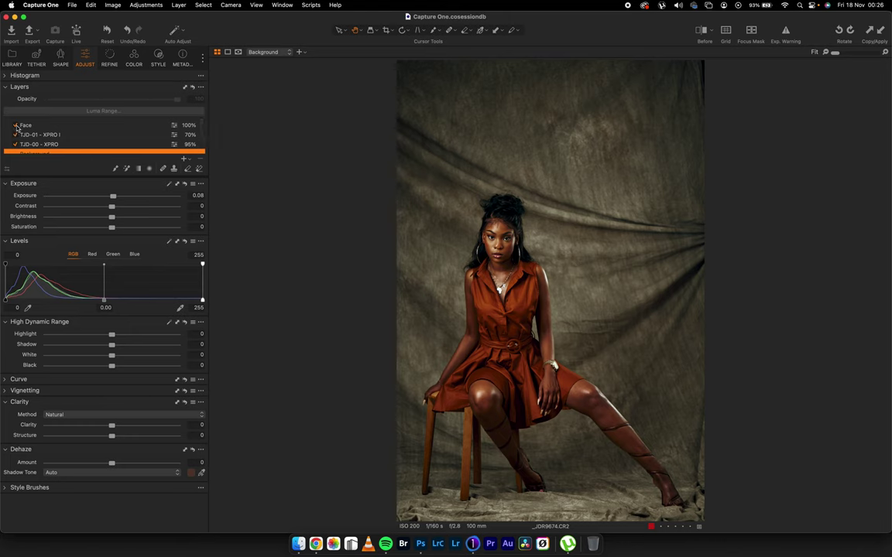
{"action": "left_click", "coordinate": [16, 126]}
{"action": "left_click", "coordinate": [17, 126]}
Step: Refine the Face layer's mask with a radius of 109 while displaying the mask overlay
{"action": "left_click", "coordinate": [35, 125]}
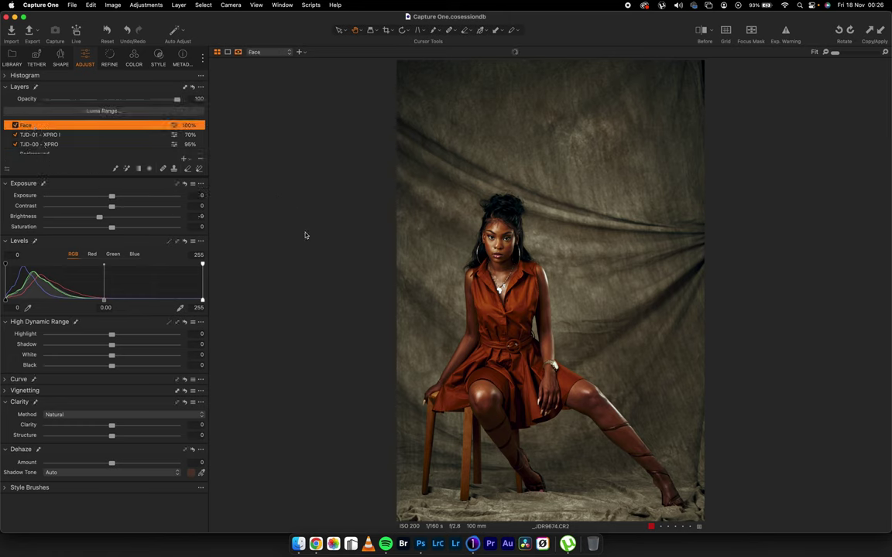
{"action": "key", "text": "m"}
{"action": "right_click", "coordinate": [66, 123]}
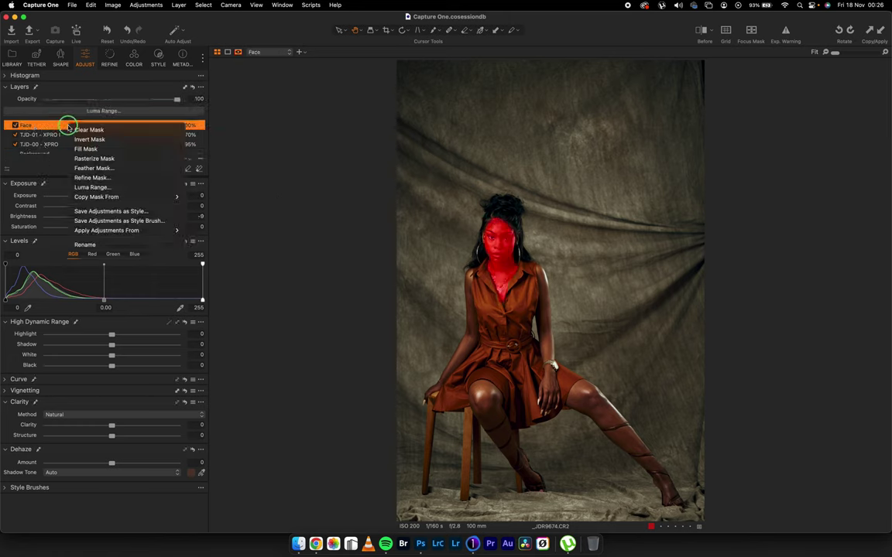
{"action": "left_click", "coordinate": [125, 177]}
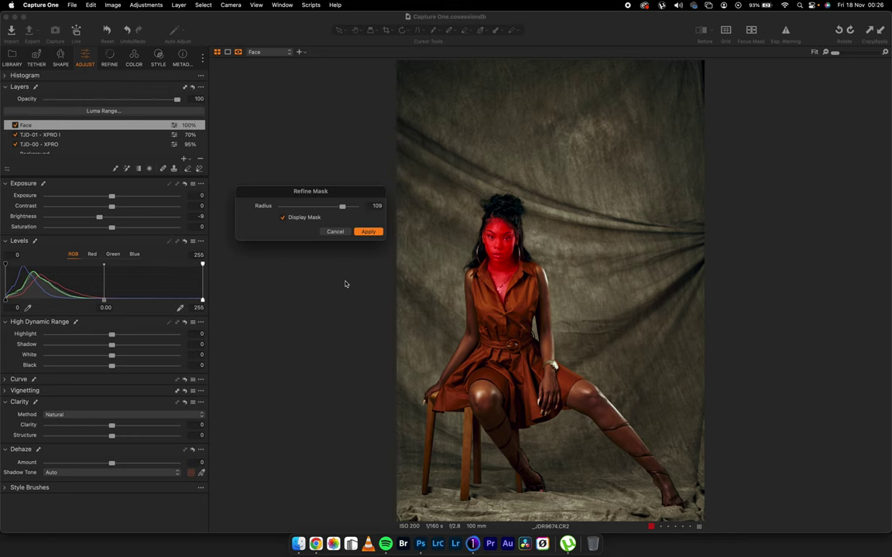
{"action": "left_click", "coordinate": [371, 233]}
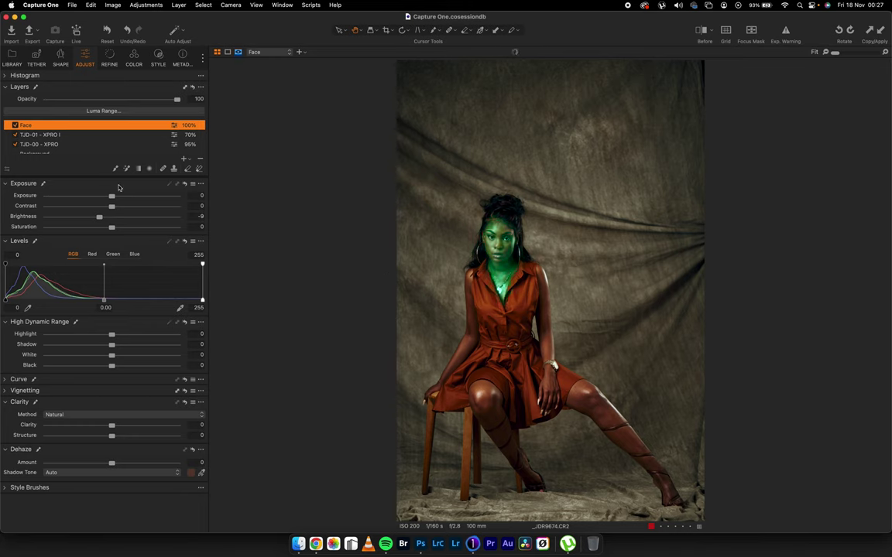
Step: Compare the refined face adjustment by switching the Face layer's visibility off and back on
{"action": "left_click", "coordinate": [16, 125]}
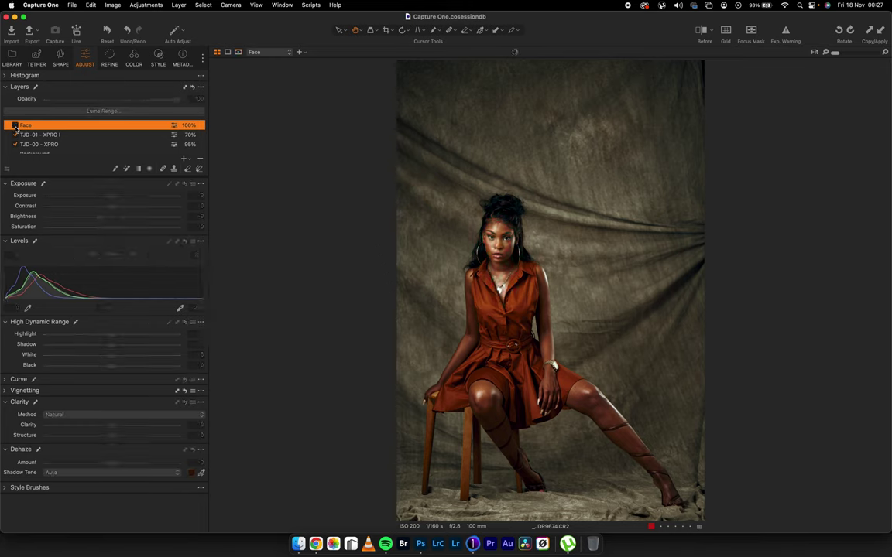
{"action": "left_click", "coordinate": [15, 125]}
{"action": "left_click", "coordinate": [14, 126]}
{"action": "left_click", "coordinate": [15, 125]}
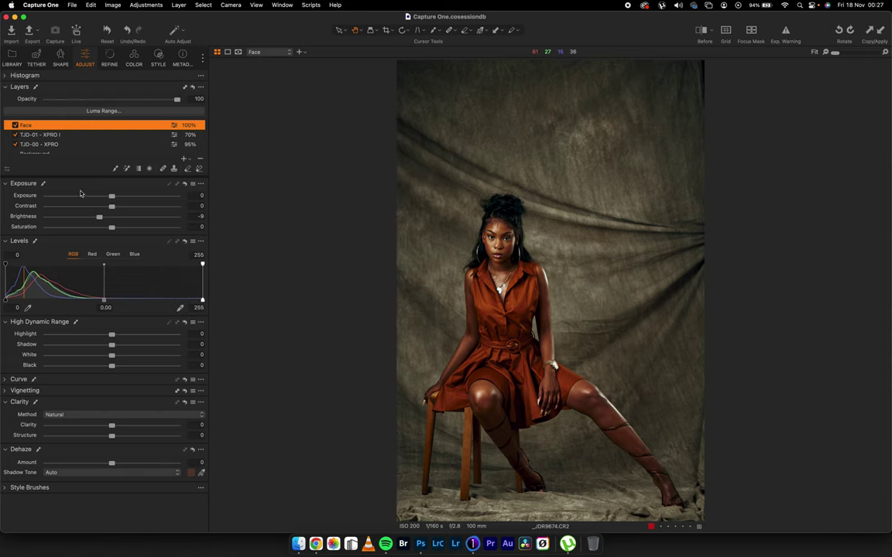
Step: Send the graded variant to Photoshop for editing with the existing Edit With settings
{"action": "key", "text": "super+b"}
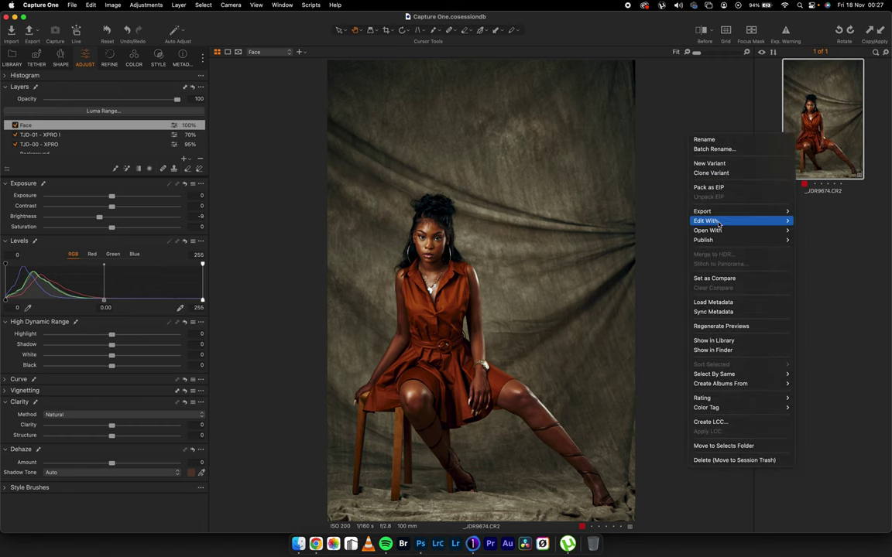
{"action": "mouse_move", "coordinate": [720, 222]}
{"action": "left_click", "coordinate": [809, 222]}
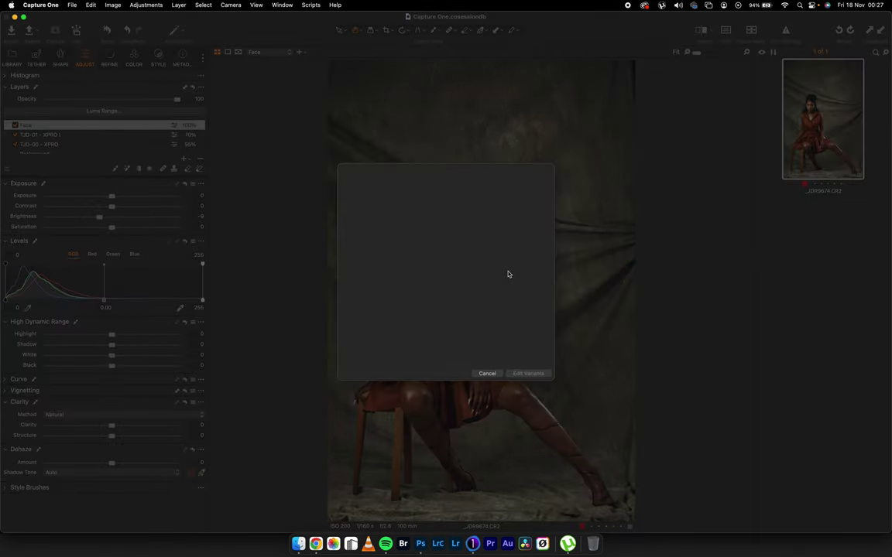
{"action": "scroll", "coordinate": [552, 317], "scroll_direction": "down", "scroll_amount": 3}
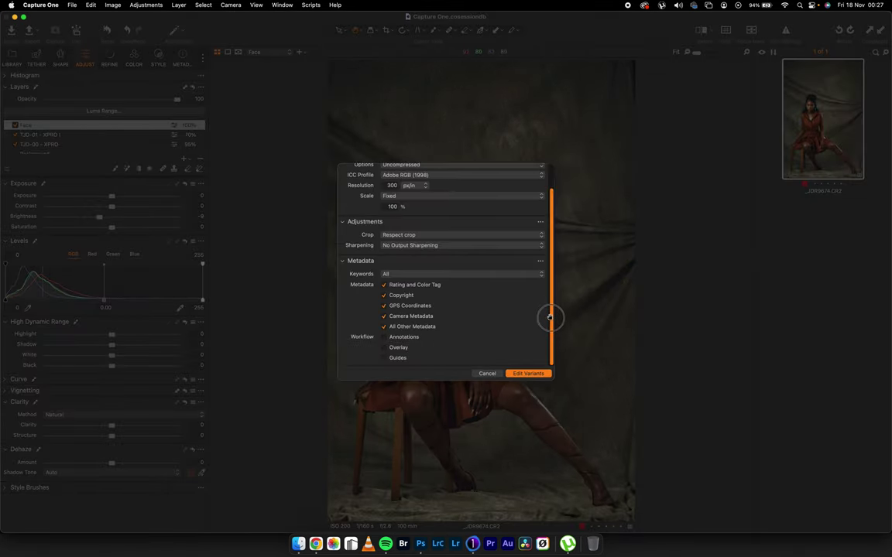
{"action": "left_click", "coordinate": [541, 373]}
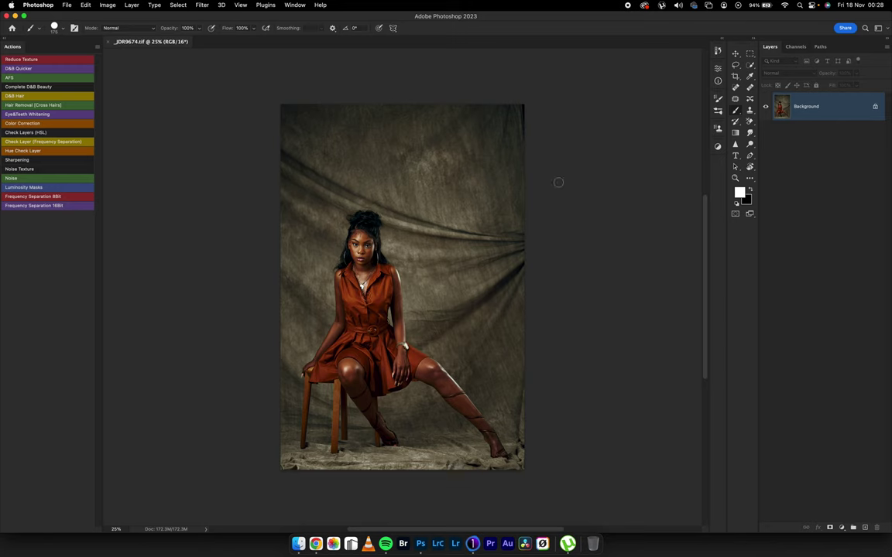
Step: Duplicate the Background layer and set up a crop with a 4:5 ratio
{"action": "key", "text": "super+j"}
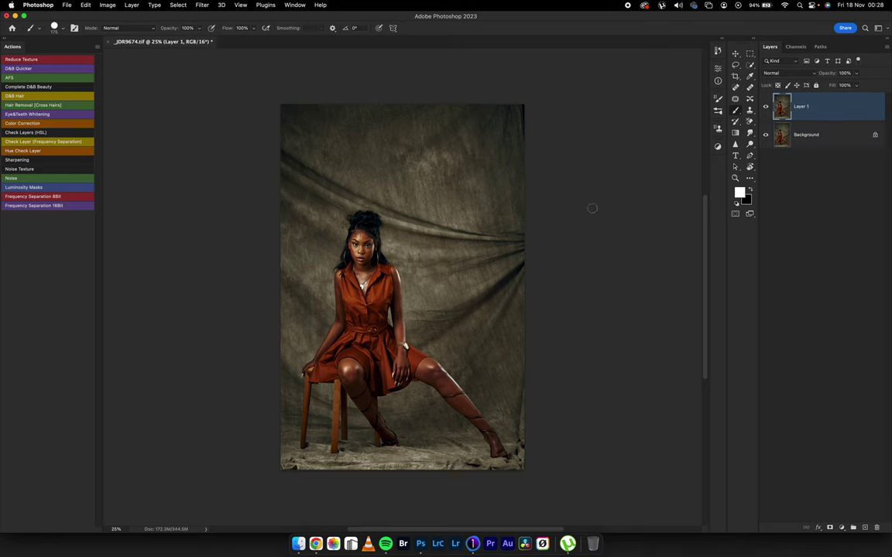
{"action": "key", "text": "c"}
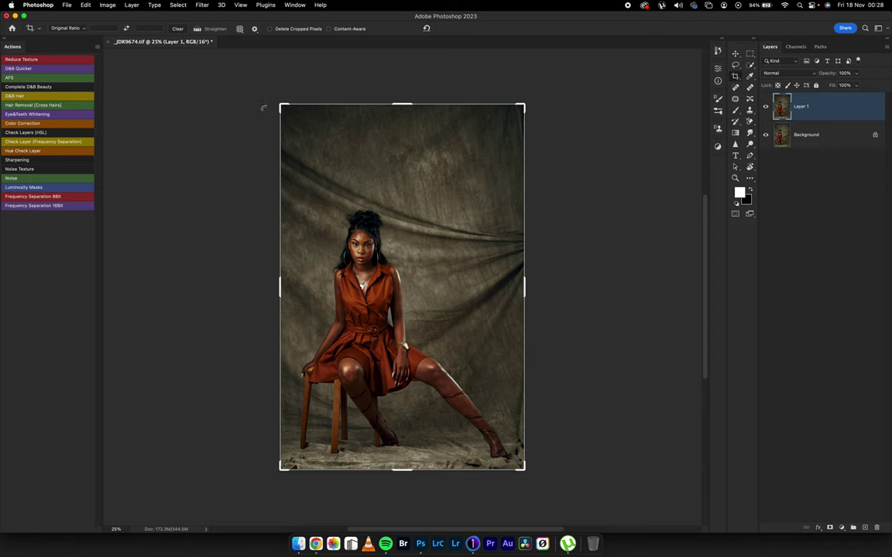
{"action": "left_click", "coordinate": [93, 26]}
{"action": "type", "text": "4"}
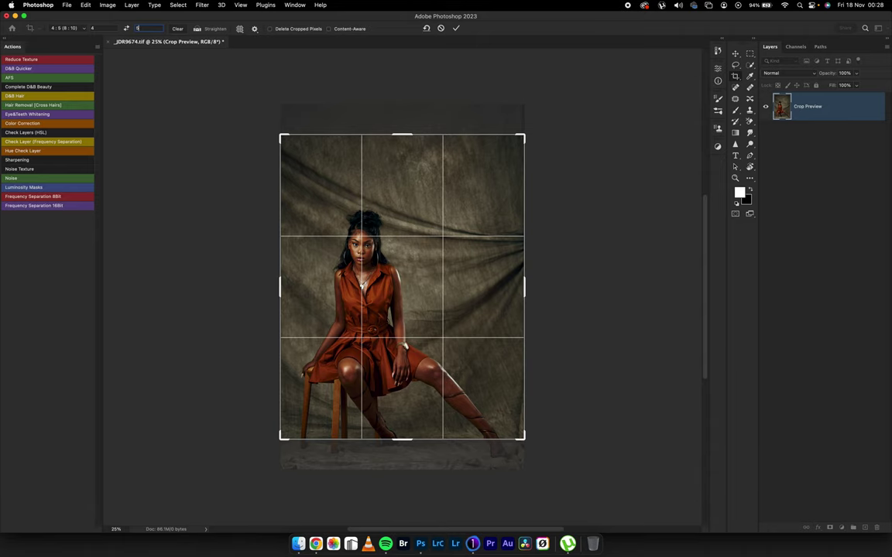
Step: Reposition and enlarge the crop past the photo's left edge, enable Content-Aware filling and apply the crop
{"action": "left_click_drag", "start_coordinate": [401, 288], "coordinate": [408, 257]}
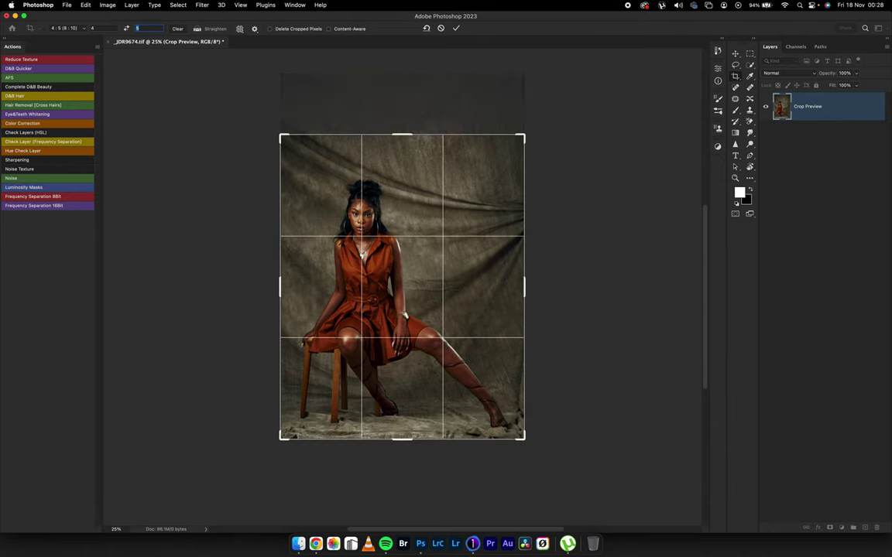
{"action": "left_click_drag", "start_coordinate": [279, 134], "coordinate": [259, 110]}
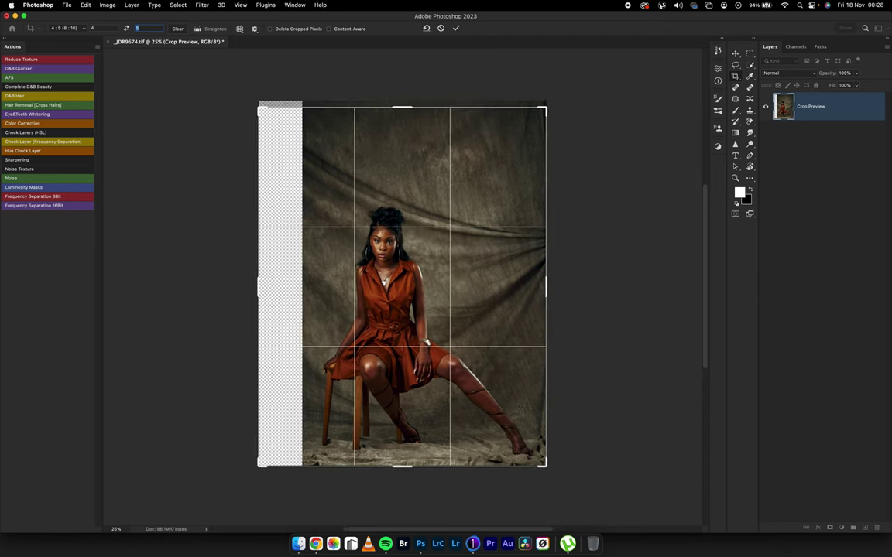
{"action": "left_click", "coordinate": [329, 29]}
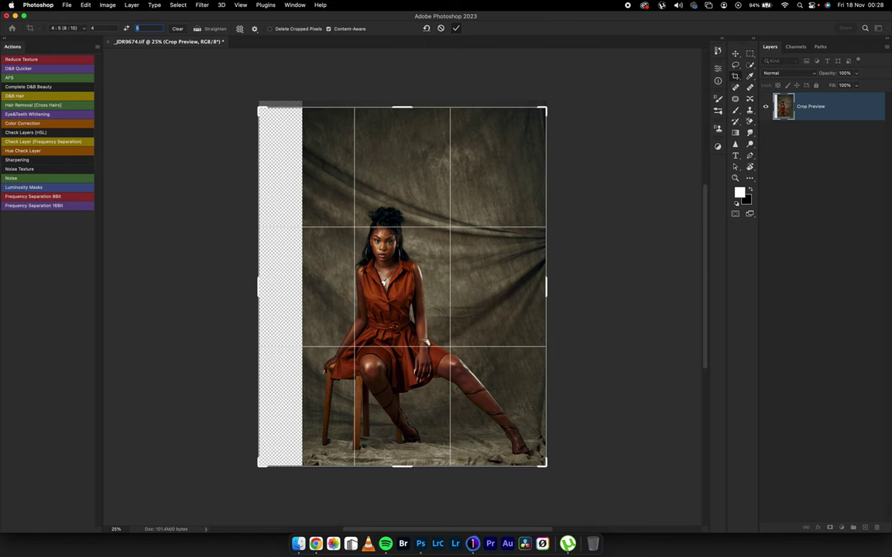
{"action": "left_click", "coordinate": [456, 28]}
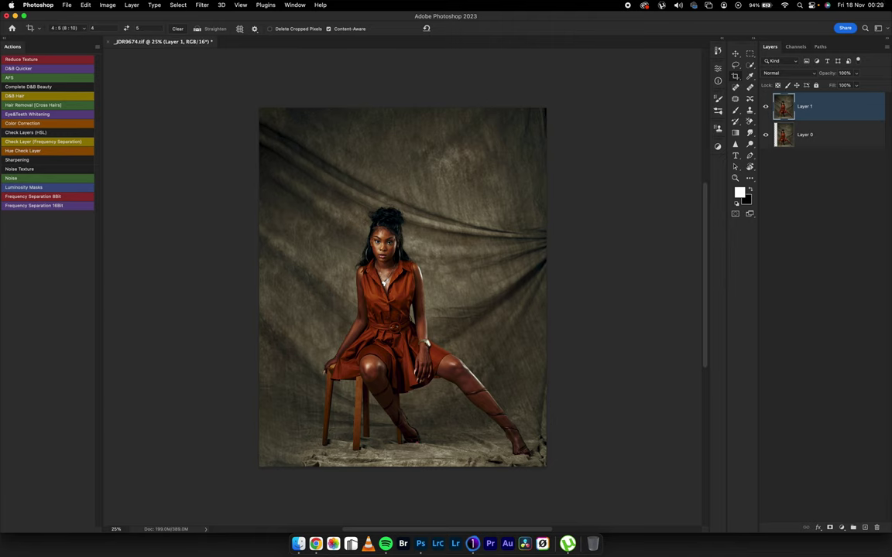
Step: Examine the filled left side of the backdrop and compare it with the unfilled layer by toggling Layer 1's visibility
{"action": "key", "text": "j"}
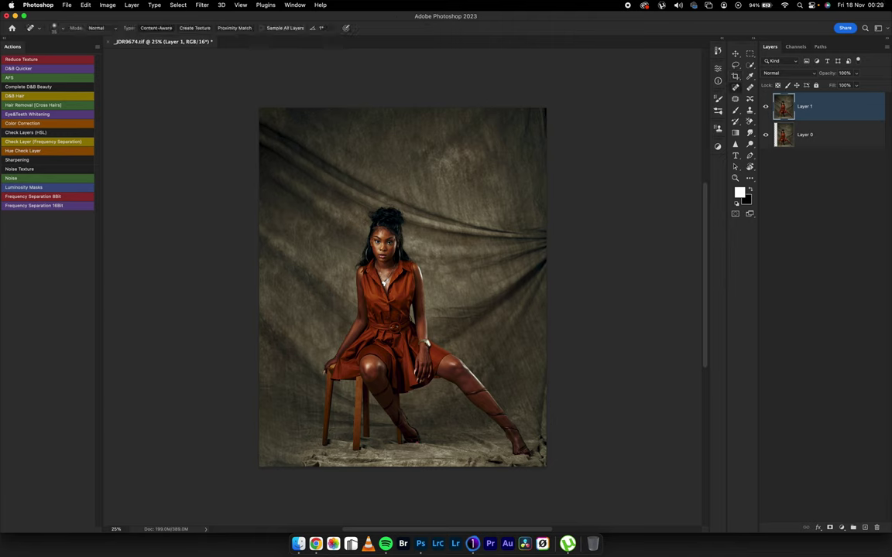
{"action": "scroll", "coordinate": [355, 153], "scroll_direction": "left", "scroll_amount": 3}
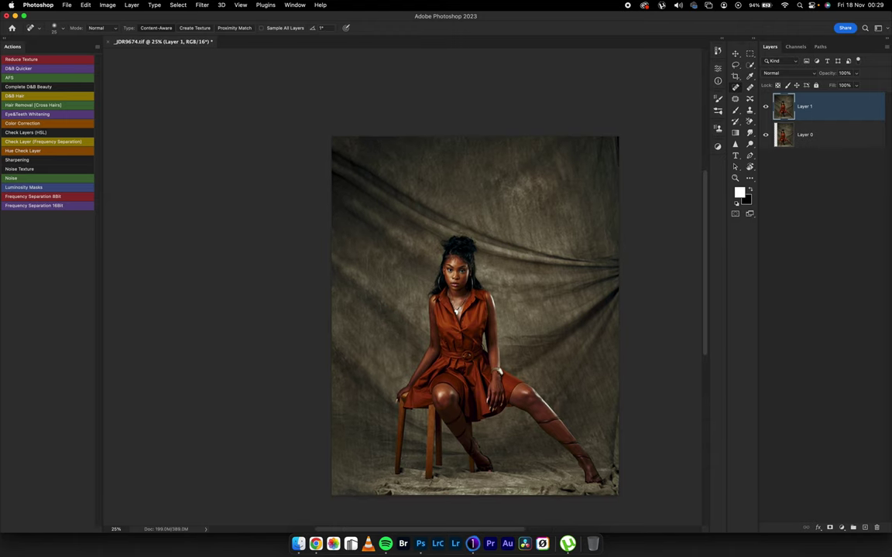
{"action": "scroll", "coordinate": [355, 154], "scroll_direction": "up", "scroll_amount": 5}
{"action": "scroll", "coordinate": [356, 154], "scroll_direction": "down", "scroll_amount": 3}
{"action": "key", "text": "shift+j"}
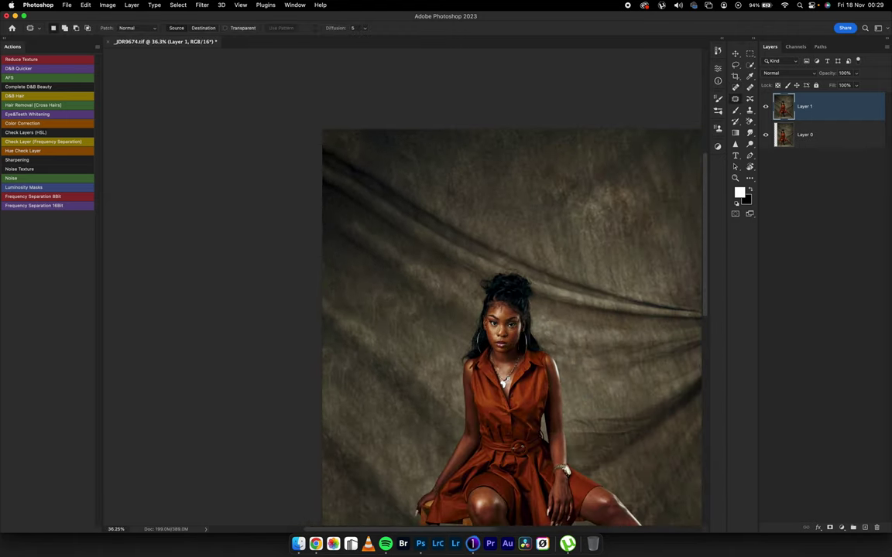
{"action": "scroll", "coordinate": [446, 279], "scroll_direction": "down", "scroll_amount": 3}
{"action": "scroll", "coordinate": [446, 279], "scroll_direction": "up", "scroll_amount": 1}
{"action": "scroll", "coordinate": [446, 279], "scroll_direction": "down", "scroll_amount": 2}
{"action": "scroll", "coordinate": [462, 279], "scroll_direction": "up", "scroll_amount": 2}
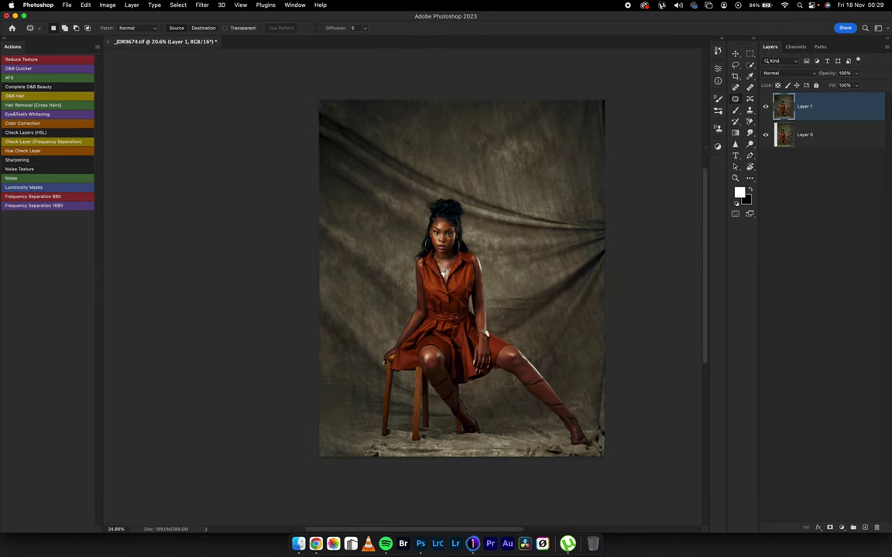
{"action": "key", "text": "super+comma"}
{"action": "key", "text": "super+comma"}
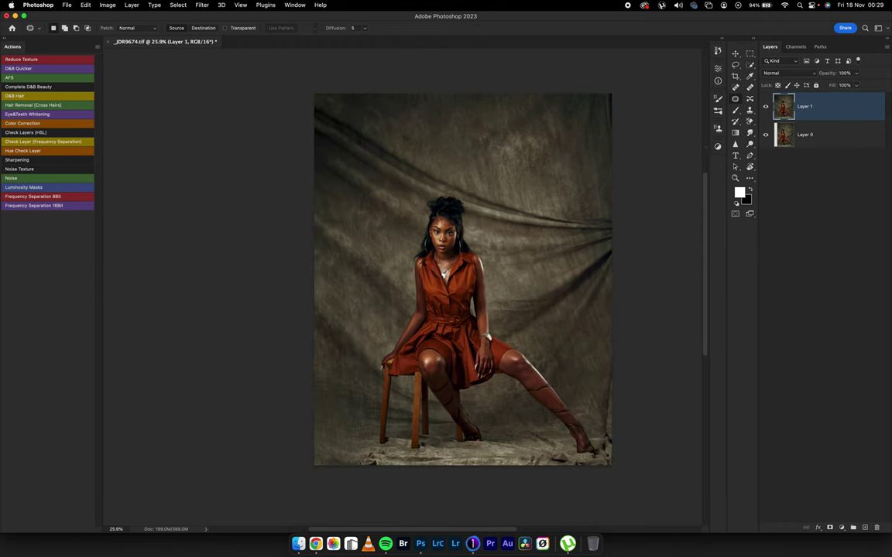
{"action": "key", "text": "super+comma"}
{"action": "key", "text": "super+comma"}
{"action": "key", "text": "super+comma"}
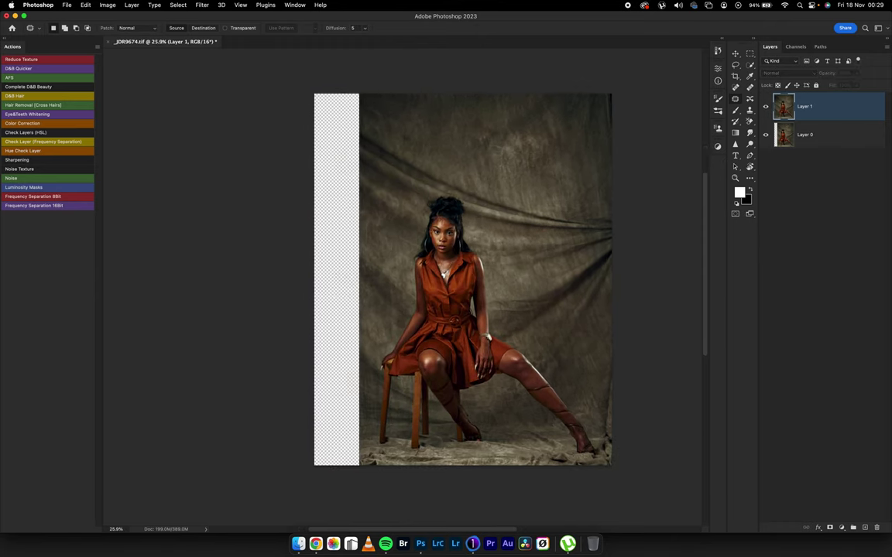
{"action": "key", "text": "super+comma"}
Step: Use the Clone Stamp to extend floor and backdrop texture into the photo's lower-left corner, undoing the misplaced last strokes
{"action": "scroll", "coordinate": [350, 434], "scroll_direction": "up", "scroll_amount": 3}
{"action": "scroll", "coordinate": [500, 263], "scroll_direction": "down", "scroll_amount": 3}
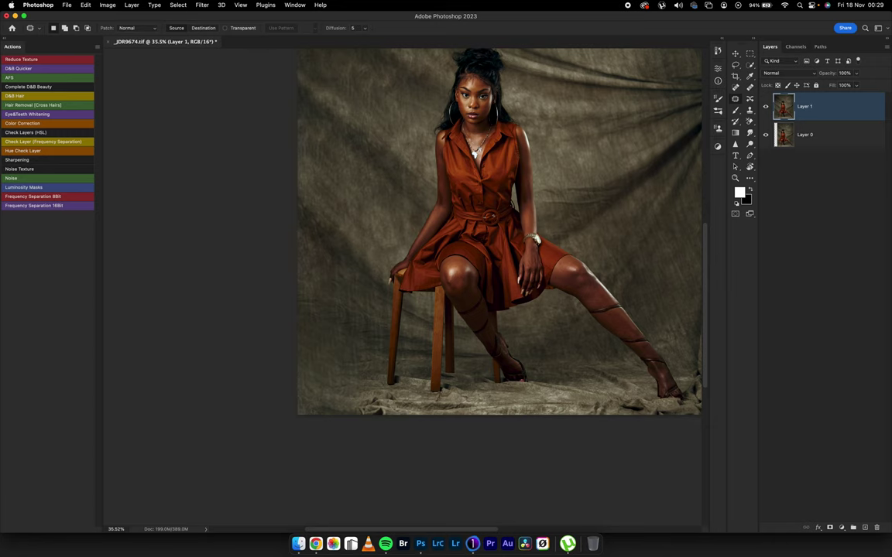
{"action": "key", "text": "s"}
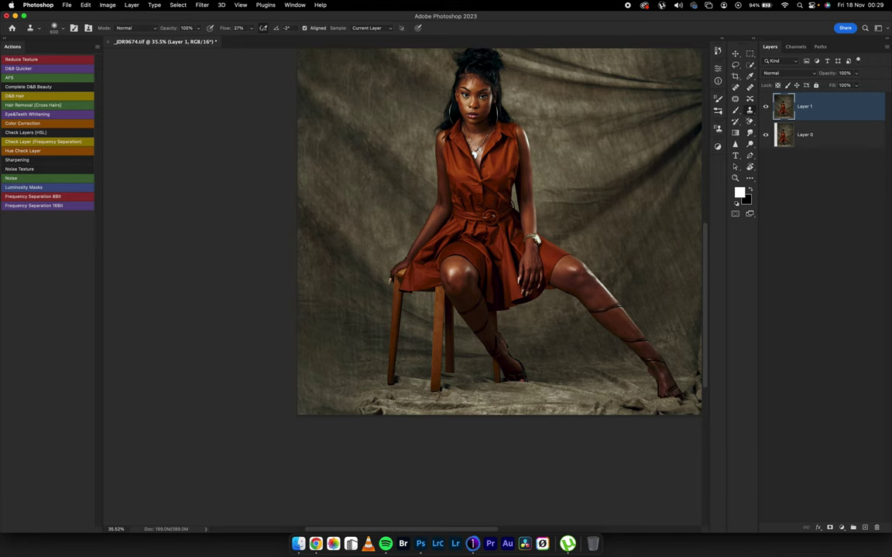
{"action": "mouse_move", "coordinate": [333, 396]}
{"action": "left_mouse_down"}
{"action": "mouse_move", "coordinate": [368, 392]}
{"action": "mouse_move", "coordinate": [338, 364]}
{"action": "mouse_move", "coordinate": [321, 362]}
{"action": "mouse_move", "coordinate": [335, 364]}
{"action": "mouse_move", "coordinate": [333, 372]}
{"action": "left_mouse_up"}
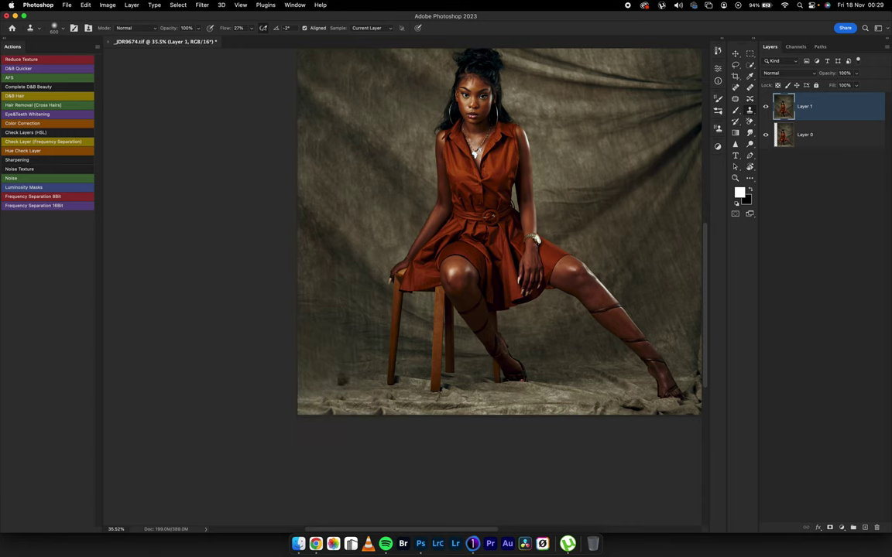
{"action": "left_click", "coordinate": [305, 388]}
{"action": "left_click", "coordinate": [310, 346]}
{"action": "left_click_drag", "start_coordinate": [342, 365], "coordinate": [363, 362]}
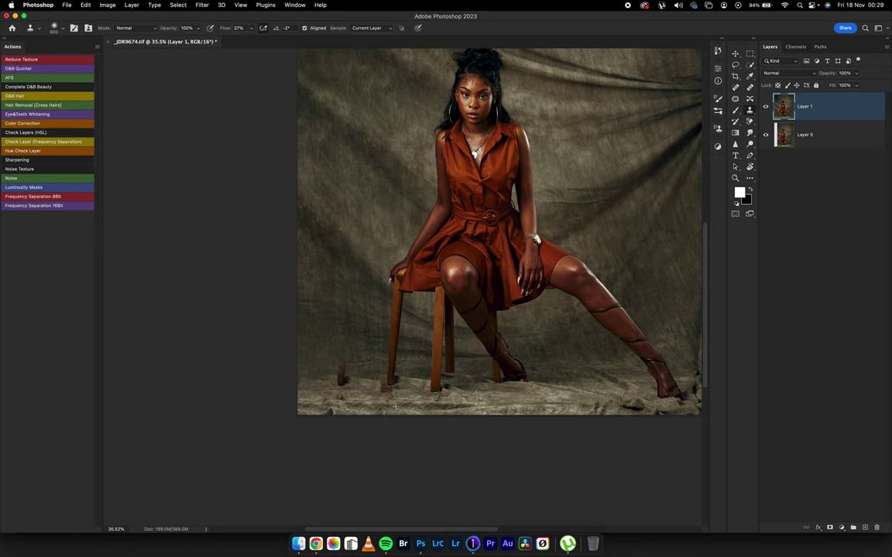
{"action": "key", "text": "super+z"}
{"action": "key", "text": "super+z"}
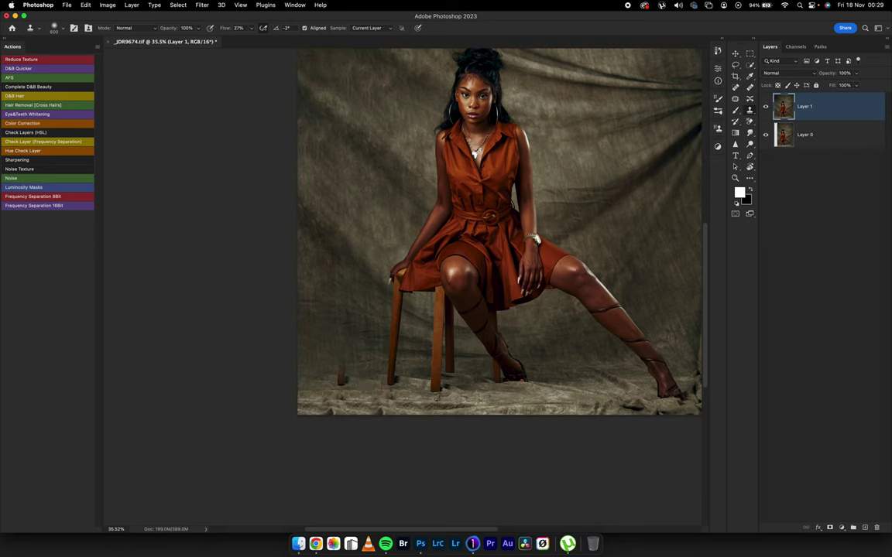
{"action": "left_click_drag", "start_coordinate": [323, 343], "coordinate": [336, 343]}
Step: Patch out the stray cloned stool-leg mark on the backdrop to the left of the stool
{"action": "key", "text": "j"}
{"action": "mouse_move", "coordinate": [350, 378]}
{"action": "left_mouse_down"}
{"action": "mouse_move", "coordinate": [329, 374]}
{"action": "mouse_move", "coordinate": [350, 384]}
{"action": "mouse_move", "coordinate": [357, 351]}
{"action": "left_mouse_up"}
{"action": "key", "text": "super+d"}
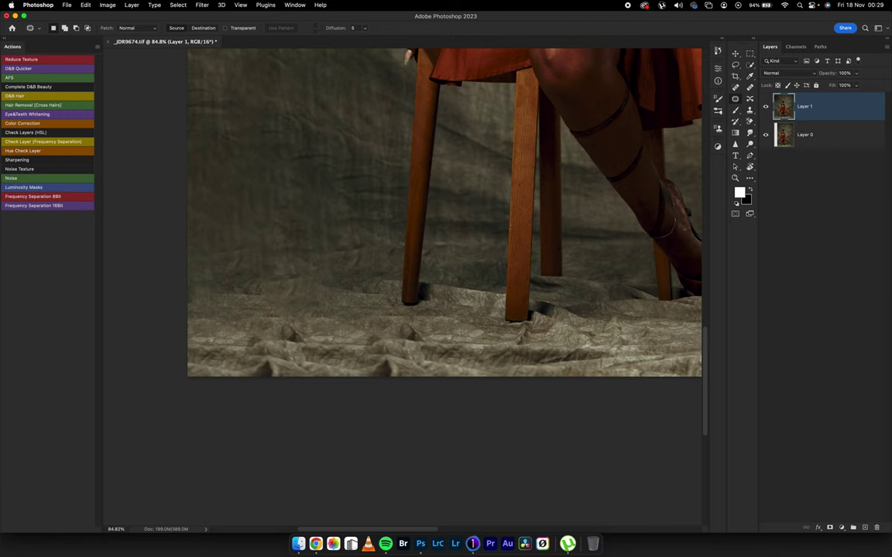
Step: Patch the repeated fabric folds on the floor near the photo's lower-left corner with clean neighbouring texture
{"action": "mouse_move", "coordinate": [259, 308]}
{"action": "left_mouse_down"}
{"action": "mouse_move", "coordinate": [203, 329]}
{"action": "mouse_move", "coordinate": [270, 311]}
{"action": "mouse_move", "coordinate": [259, 308]}
{"action": "mouse_move", "coordinate": [250, 326]}
{"action": "left_mouse_up"}
{"action": "key", "text": "super+d"}
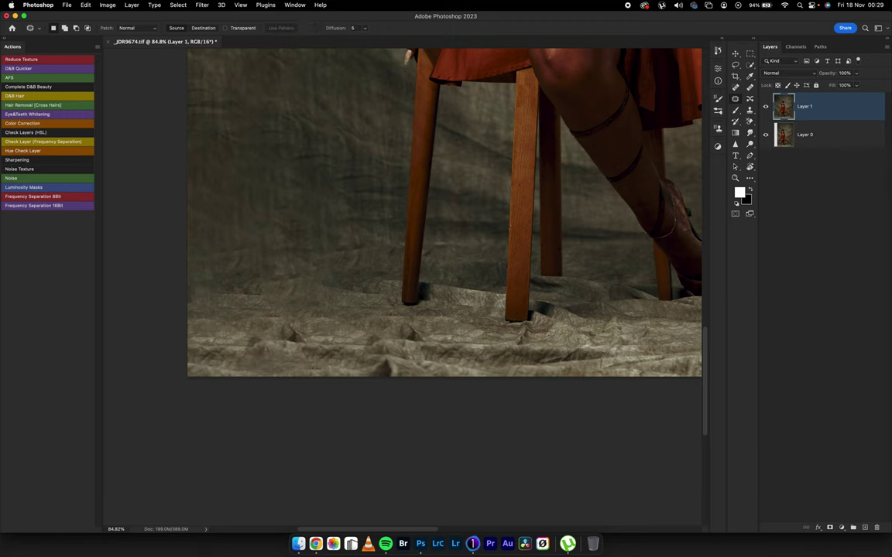
{"action": "mouse_move", "coordinate": [307, 331]}
{"action": "left_mouse_down"}
{"action": "mouse_move", "coordinate": [277, 328]}
{"action": "mouse_move", "coordinate": [306, 331]}
{"action": "left_mouse_up"}
{"action": "left_click_drag", "start_coordinate": [293, 332], "coordinate": [316, 314]}
{"action": "key", "text": "super+d"}
Step: Check the whole photo to judge how the retouched floor and extended backdrop blend in
{"action": "key", "text": "s"}
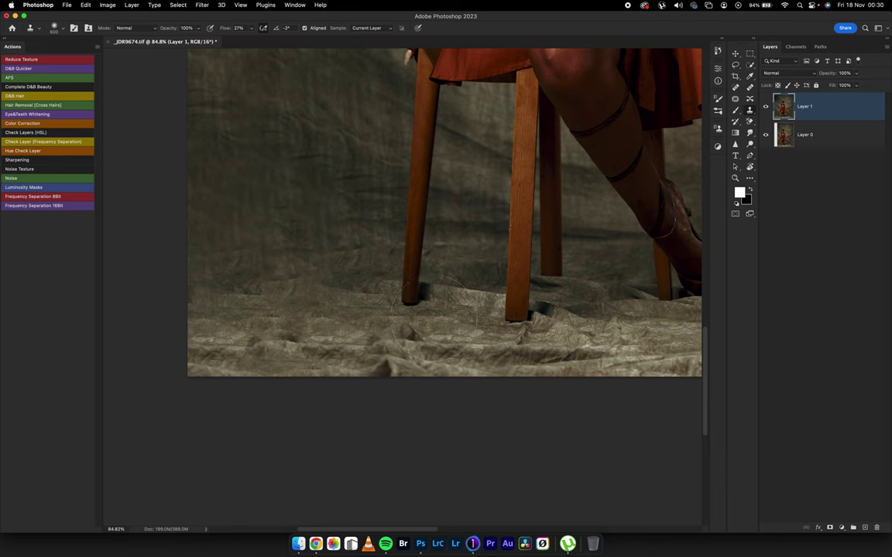
{"action": "key", "text": "super+0"}
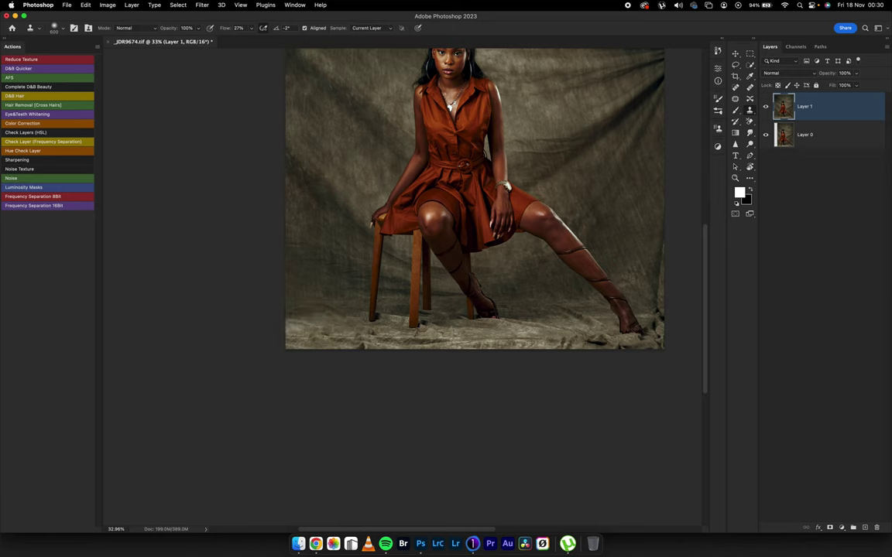
{"action": "scroll", "coordinate": [494, 299], "scroll_direction": "down", "scroll_amount": 5}
{"action": "scroll", "coordinate": [476, 317], "scroll_direction": "up", "scroll_amount": 4}
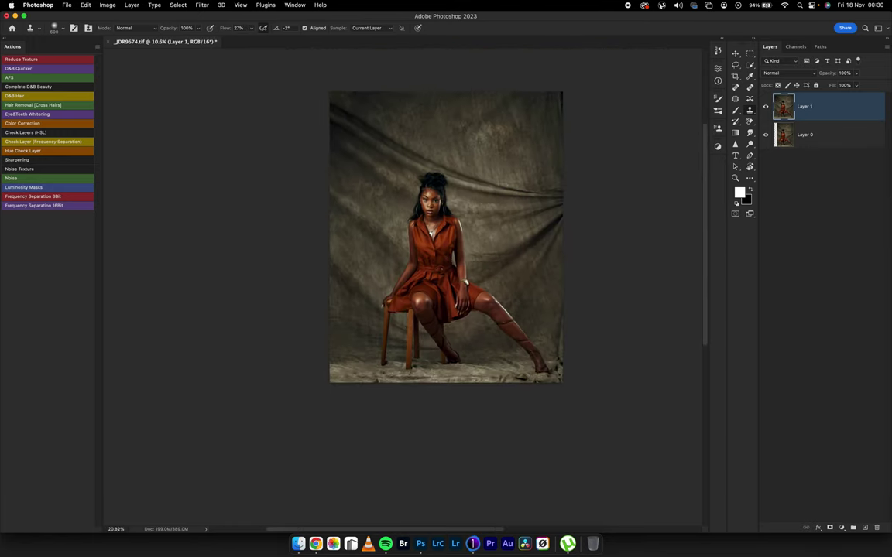
Step: Patch the thin bright line along the backdrop's top edge near the photo's upper-left corner with neighbouring fabric
{"action": "scroll", "coordinate": [438, 263], "scroll_direction": "up", "scroll_amount": 3}
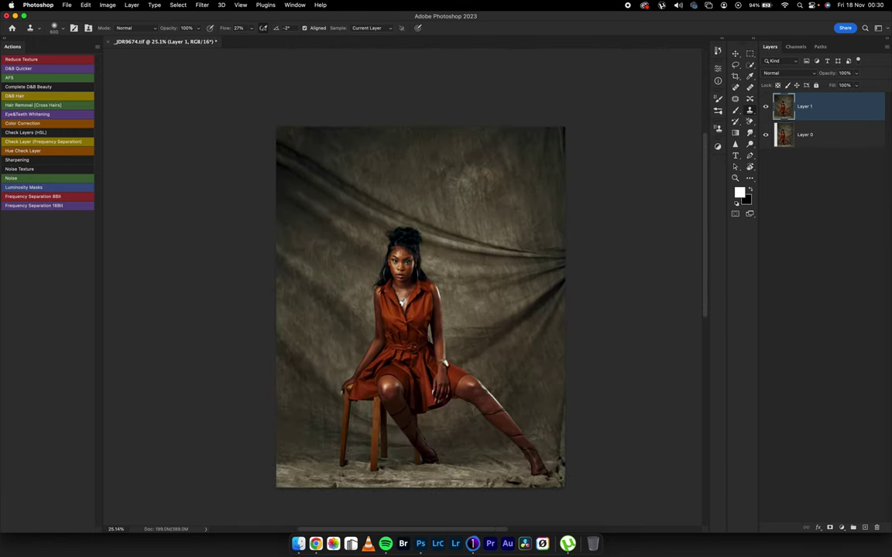
{"action": "key", "text": "super+comma"}
{"action": "key", "text": "super+comma"}
{"action": "key", "text": "j"}
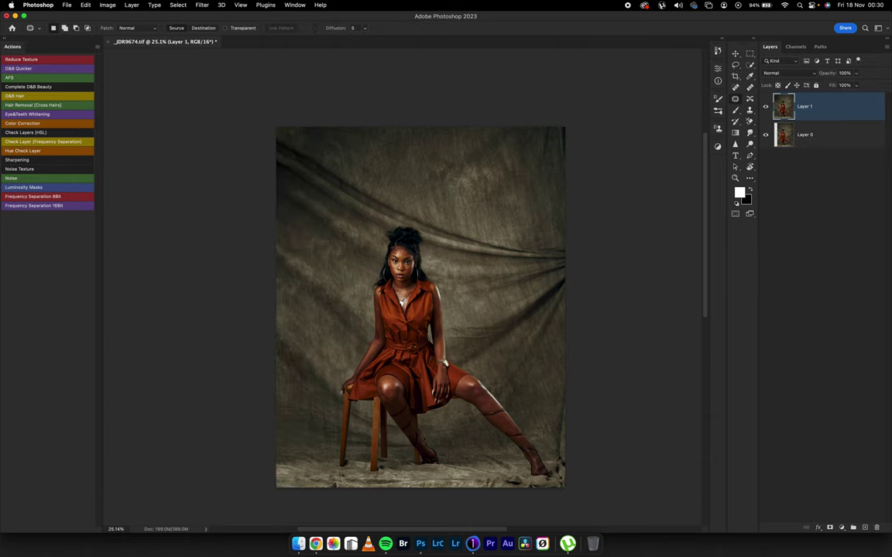
{"action": "scroll", "coordinate": [310, 155], "scroll_direction": "up", "scroll_amount": 5}
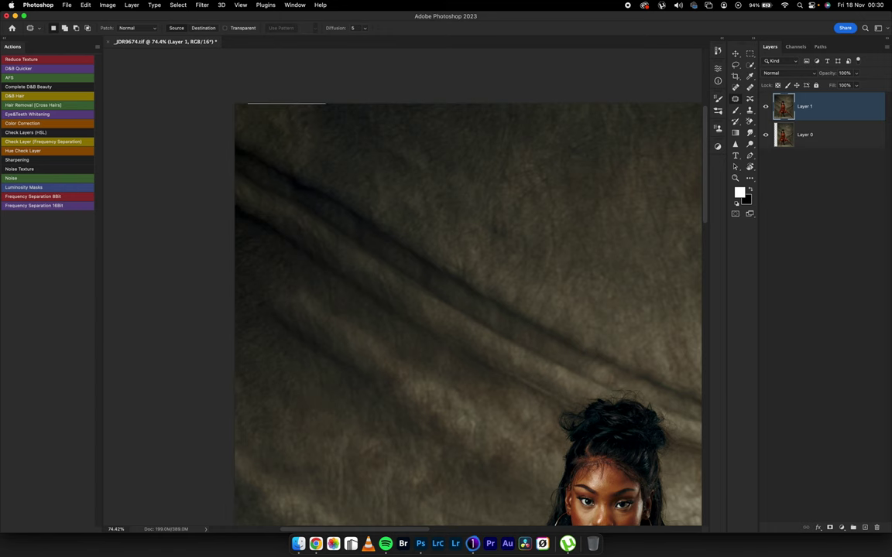
{"action": "mouse_move", "coordinate": [235, 103]}
{"action": "left_mouse_down"}
{"action": "mouse_move", "coordinate": [299, 169]}
{"action": "mouse_move", "coordinate": [365, 103]}
{"action": "left_mouse_up"}
{"action": "left_click_drag", "start_coordinate": [302, 139], "coordinate": [372, 139]}
{"action": "key", "text": "ctrl+d"}
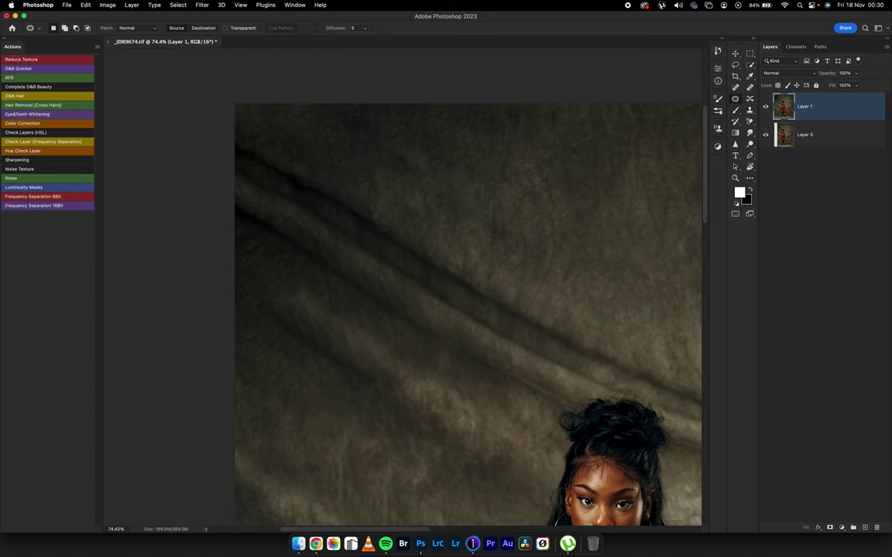
Step: Patch uneven spots on the upper backdrop above the model with clean neighbouring fabric and clear the selection
{"action": "scroll", "coordinate": [488, 269], "scroll_direction": "down", "scroll_amount": 8}
{"action": "left_click_drag", "start_coordinate": [488, 270], "coordinate": [425, 234]}
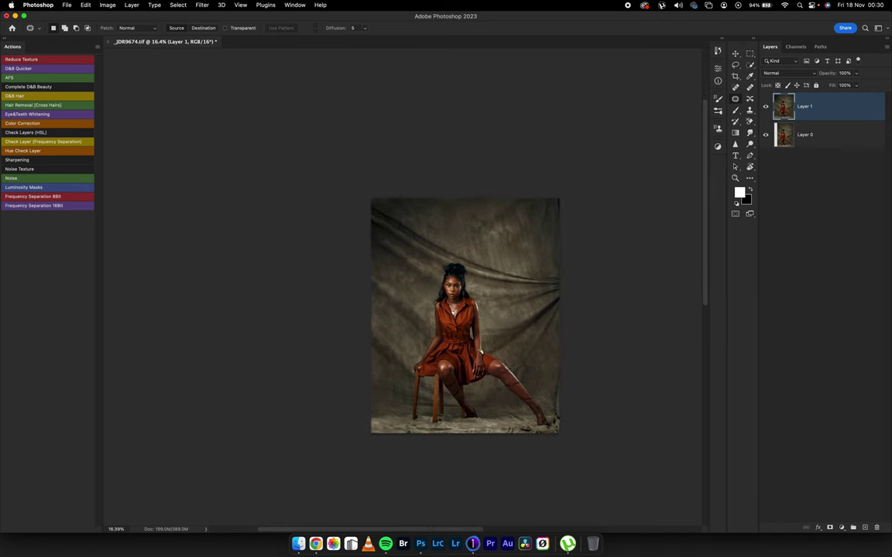
{"action": "scroll", "coordinate": [463, 219], "scroll_direction": "up", "scroll_amount": 3}
{"action": "scroll", "coordinate": [475, 225], "scroll_direction": "up", "scroll_amount": 2}
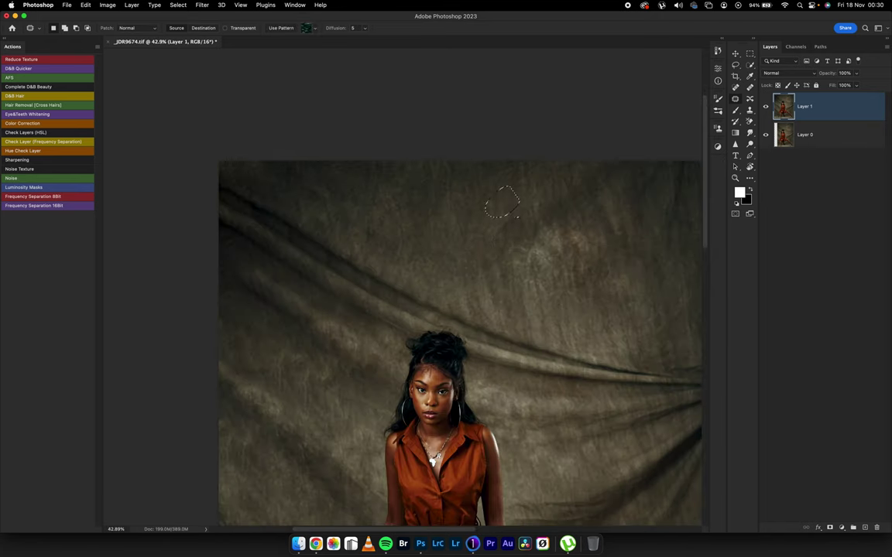
{"action": "left_click_drag", "start_coordinate": [367, 237], "coordinate": [373, 247]}
{"action": "mouse_move", "coordinate": [527, 214]}
{"action": "left_mouse_down"}
{"action": "mouse_move", "coordinate": [509, 248]}
{"action": "mouse_move", "coordinate": [536, 262]}
{"action": "left_mouse_up"}
{"action": "scroll", "coordinate": [536, 264], "scroll_direction": "down", "scroll_amount": 4}
{"action": "key", "text": "super+d"}
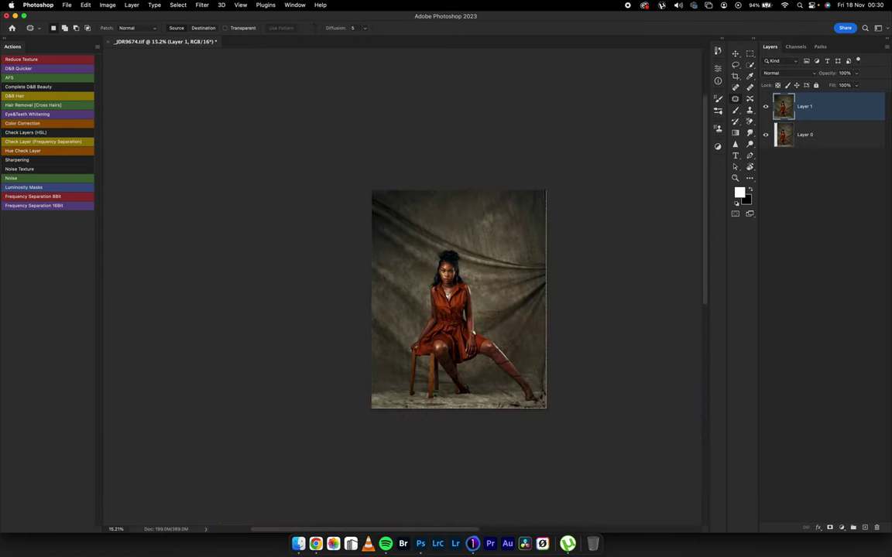
Step: Patch the dark strip at the backdrop's upper-right corner and along its right edge with adjacent backdrop texture
{"action": "scroll", "coordinate": [521, 297], "scroll_direction": "up", "scroll_amount": 6}
{"action": "scroll", "coordinate": [520, 297], "scroll_direction": "down", "scroll_amount": 4}
{"action": "scroll", "coordinate": [536, 285], "scroll_direction": "up", "scroll_amount": 1}
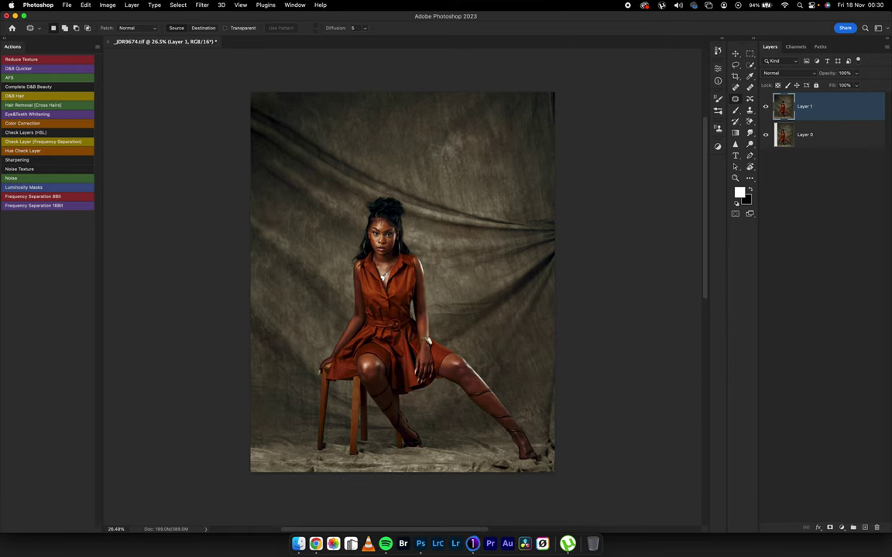
{"action": "mouse_move", "coordinate": [538, 93]}
{"action": "left_mouse_down"}
{"action": "mouse_move", "coordinate": [556, 96]}
{"action": "mouse_move", "coordinate": [534, 96]}
{"action": "mouse_move", "coordinate": [517, 120]}
{"action": "mouse_move", "coordinate": [553, 94]}
{"action": "mouse_move", "coordinate": [526, 165]}
{"action": "left_mouse_up"}
{"action": "key", "text": "super+d"}
{"action": "key", "text": "super+d"}
{"action": "mouse_move", "coordinate": [549, 93]}
{"action": "left_mouse_down"}
{"action": "mouse_move", "coordinate": [559, 105]}
{"action": "mouse_move", "coordinate": [550, 94]}
{"action": "left_mouse_up"}
{"action": "left_click_drag", "start_coordinate": [554, 102], "coordinate": [553, 124]}
{"action": "key", "text": "super+d"}
{"action": "scroll", "coordinate": [427, 333], "scroll_direction": "down", "scroll_amount": 2}
{"action": "scroll", "coordinate": [428, 337], "scroll_direction": "down", "scroll_amount": 3}
{"action": "scroll", "coordinate": [427, 338], "scroll_direction": "up", "scroll_amount": 1}
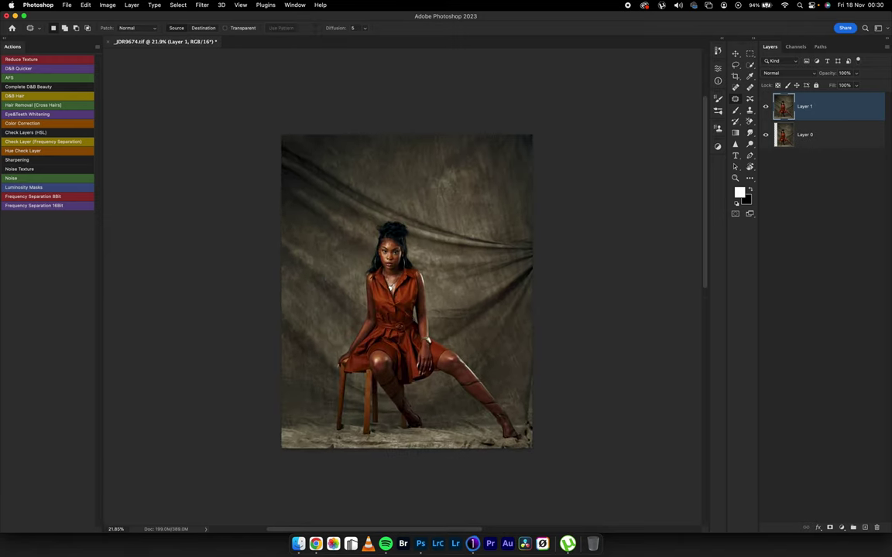
Step: Patch the marks on the cheek beside the mouth and under the eye on the photo's right with smooth skin
{"action": "key", "text": "super+"}
{"action": "key", "text": "super+"}
{"action": "key", "text": "super+"}
{"action": "scroll", "coordinate": [391, 247], "scroll_direction": "up", "scroll_amount": 10}
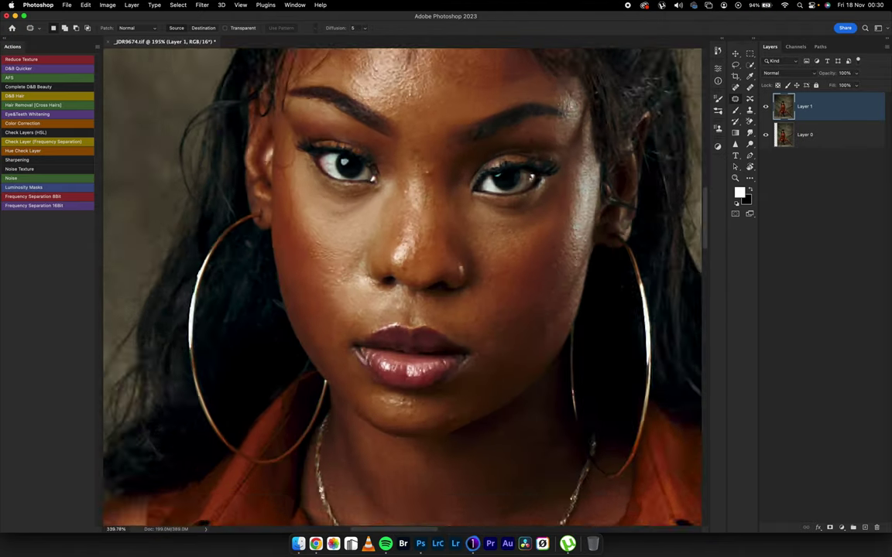
{"action": "scroll", "coordinate": [391, 246], "scroll_direction": "up", "scroll_amount": 4}
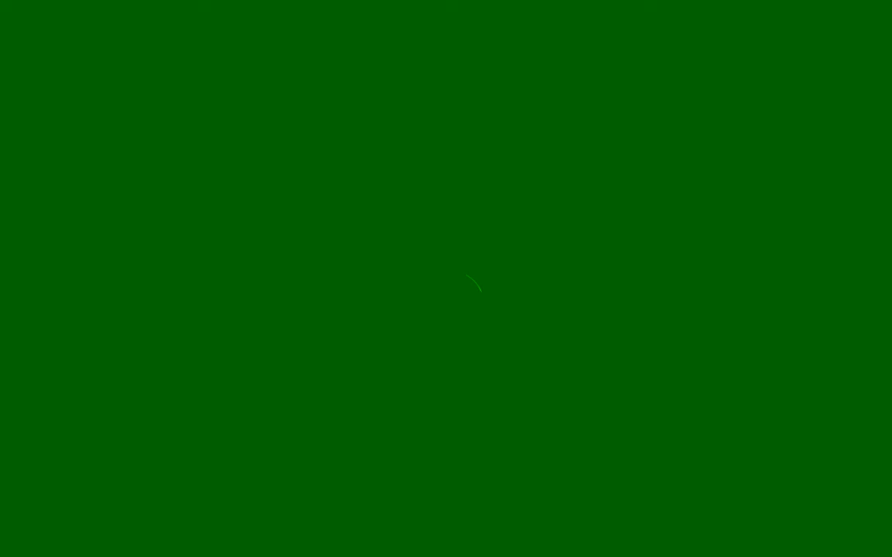
{"action": "left_click_drag", "start_coordinate": [481, 292], "coordinate": [480, 338]}
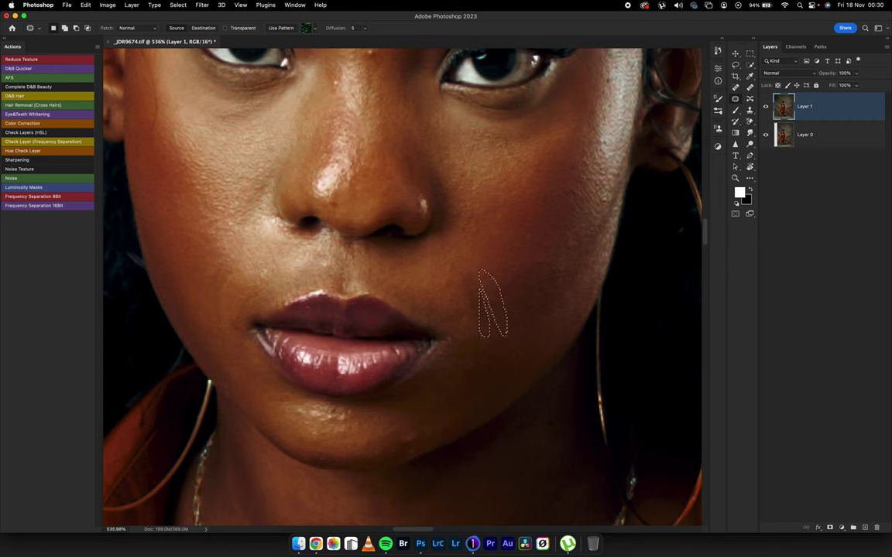
{"action": "key", "text": "ctrl+d"}
{"action": "mouse_move", "coordinate": [454, 131]}
{"action": "left_mouse_down"}
{"action": "mouse_move", "coordinate": [472, 155]}
{"action": "mouse_move", "coordinate": [518, 166]}
{"action": "left_mouse_up"}
{"action": "key", "text": "super+d"}
{"action": "key", "text": "super+d"}
{"action": "scroll", "coordinate": [403, 286], "scroll_direction": "down", "scroll_amount": 3}
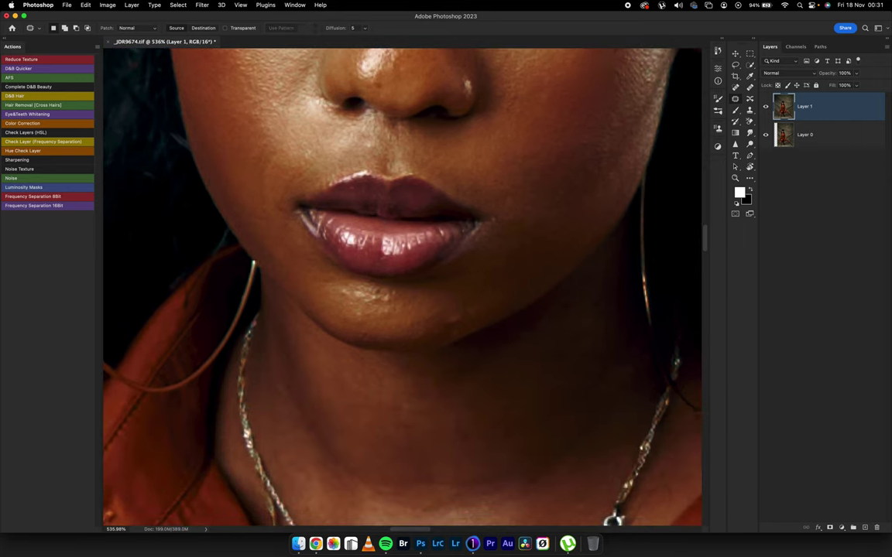
Step: Patch the small blemishes on the chin below the lower lip with clean skin from nearby
{"action": "left_click_drag", "start_coordinate": [401, 281], "coordinate": [413, 282]}
{"action": "left_click_drag", "start_coordinate": [410, 289], "coordinate": [461, 318]}
{"action": "key", "text": "super+d"}
{"action": "left_click_drag", "start_coordinate": [316, 282], "coordinate": [319, 285]}
{"action": "left_click_drag", "start_coordinate": [324, 286], "coordinate": [356, 317]}
{"action": "key", "text": "super+d"}
{"action": "scroll", "coordinate": [387, 298], "scroll_direction": "left", "scroll_amount": 5}
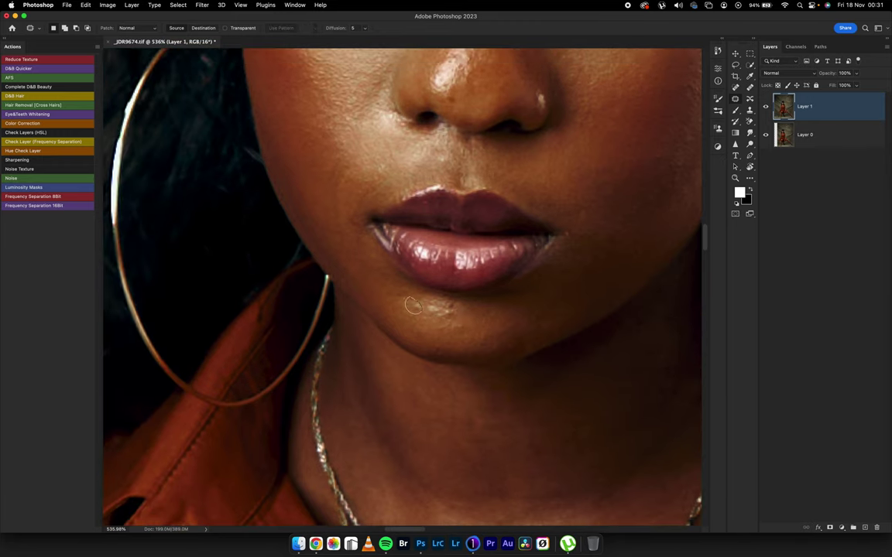
Step: Patch the shiny bumps in the chin highlight, compare before and after, and switch to the Healing Brush
{"action": "mouse_move", "coordinate": [443, 313]}
{"action": "left_mouse_down"}
{"action": "mouse_move", "coordinate": [464, 325]}
{"action": "mouse_move", "coordinate": [443, 305]}
{"action": "mouse_move", "coordinate": [450, 305]}
{"action": "mouse_move", "coordinate": [441, 319]}
{"action": "mouse_move", "coordinate": [462, 312]}
{"action": "left_mouse_up"}
{"action": "key", "text": "super+d"}
{"action": "key", "text": "super+d"}
{"action": "key", "text": "super+z"}
{"action": "key", "text": "super+z"}
{"action": "key", "text": "j"}
{"action": "key", "text": "super+d"}
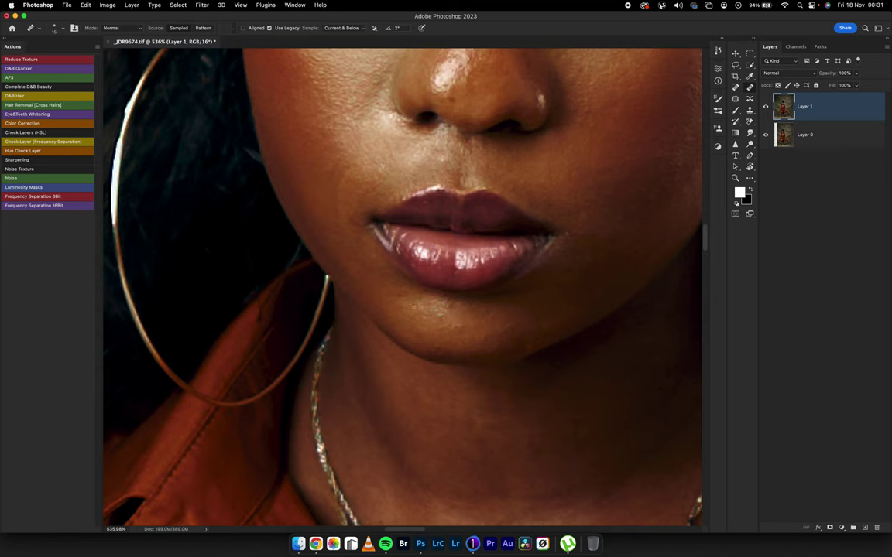
Step: Heal the bump between the eyebrows, the spot beside the nose bridge and a blemish on the forehead
{"action": "scroll", "coordinate": [377, 295], "scroll_direction": "down", "scroll_amount": 8}
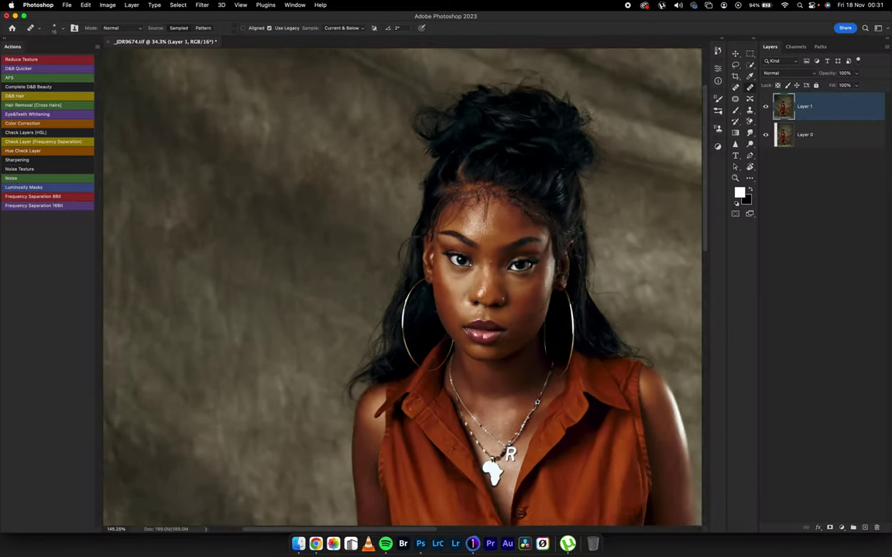
{"action": "scroll", "coordinate": [403, 278], "scroll_direction": "up", "scroll_amount": 5}
{"action": "scroll", "coordinate": [441, 286], "scroll_direction": "up", "scroll_amount": 5}
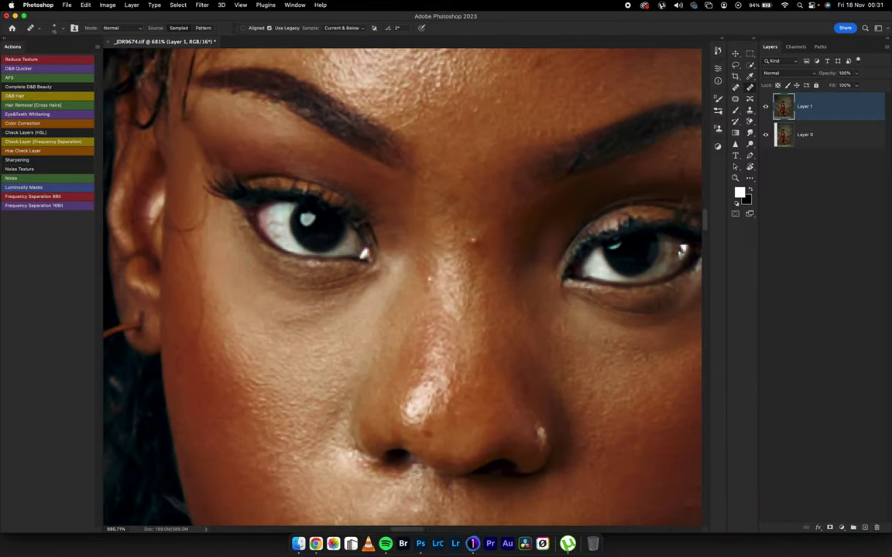
{"action": "left_click", "coordinate": [474, 242]}
{"action": "left_click", "coordinate": [385, 265]}
{"action": "scroll", "coordinate": [419, 216], "scroll_direction": "up", "scroll_amount": 5}
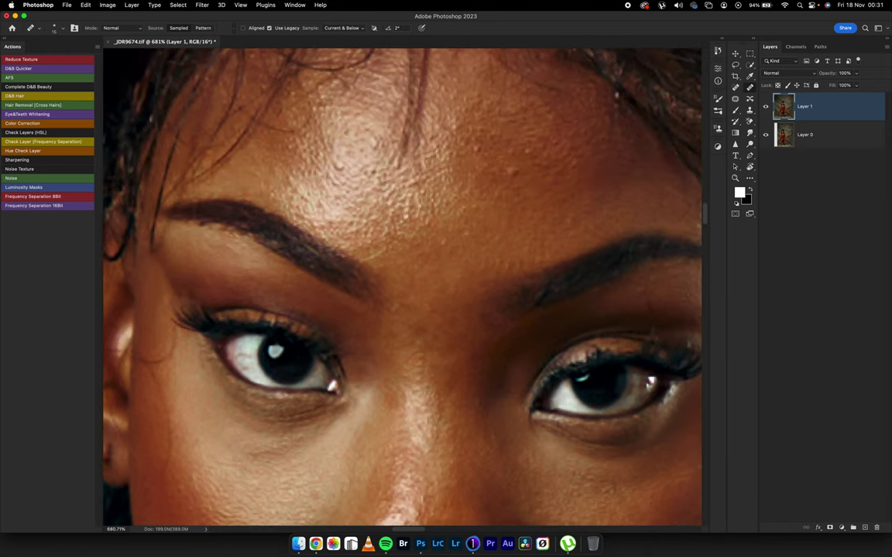
{"action": "left_click", "coordinate": [509, 172]}
{"action": "scroll", "coordinate": [460, 169], "scroll_direction": "up", "scroll_amount": 3}
{"action": "scroll", "coordinate": [460, 169], "scroll_direction": "left", "scroll_amount": 4}
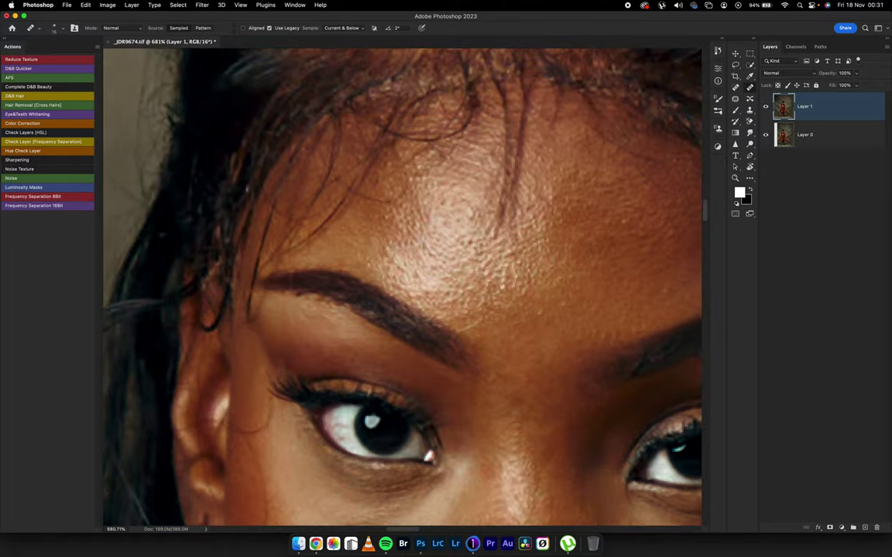
Step: Examine the face and hairline at several magnifications for remaining flaws to retouch
{"action": "scroll", "coordinate": [389, 214], "scroll_direction": "down", "scroll_amount": 10}
{"action": "scroll", "coordinate": [465, 201], "scroll_direction": "right", "scroll_amount": 2}
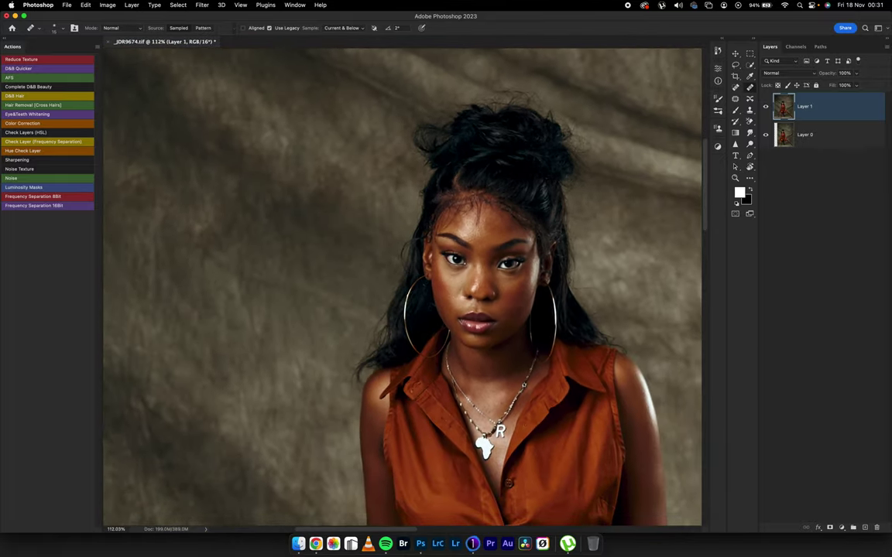
{"action": "scroll", "coordinate": [464, 202], "scroll_direction": "up", "scroll_amount": 6}
{"action": "scroll", "coordinate": [464, 193], "scroll_direction": "down", "scroll_amount": 9}
{"action": "scroll", "coordinate": [472, 233], "scroll_direction": "up", "scroll_amount": 5}
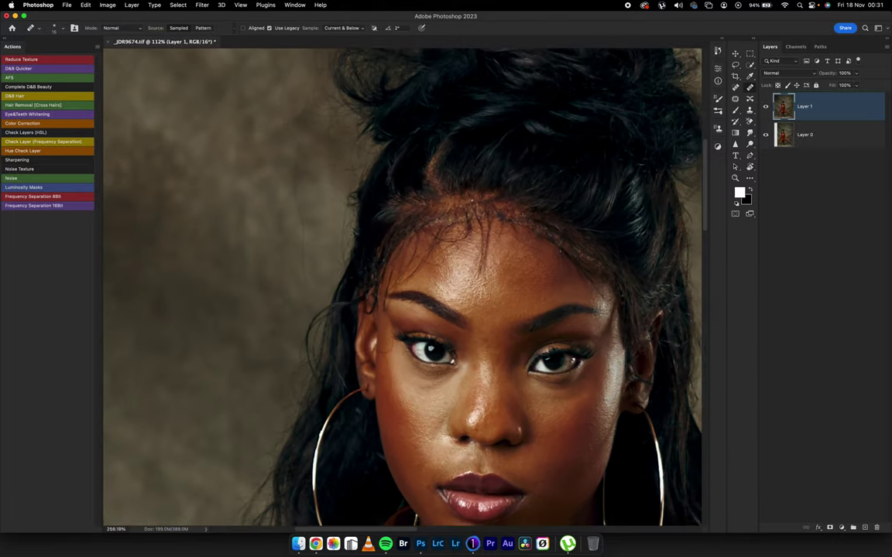
{"action": "scroll", "coordinate": [472, 233], "scroll_direction": "right", "scroll_amount": 3}
{"action": "scroll", "coordinate": [389, 211], "scroll_direction": "down", "scroll_amount": 8}
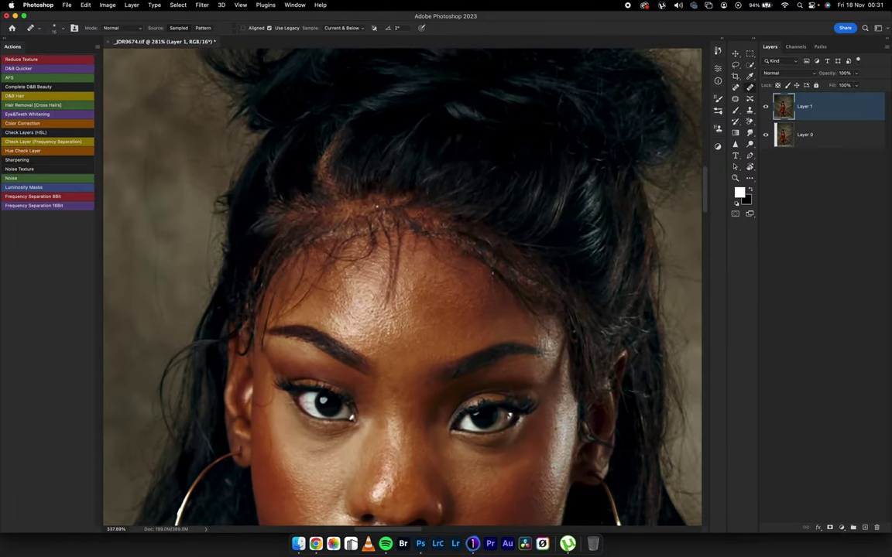
{"action": "scroll", "coordinate": [389, 211], "scroll_direction": "up", "scroll_amount": 7}
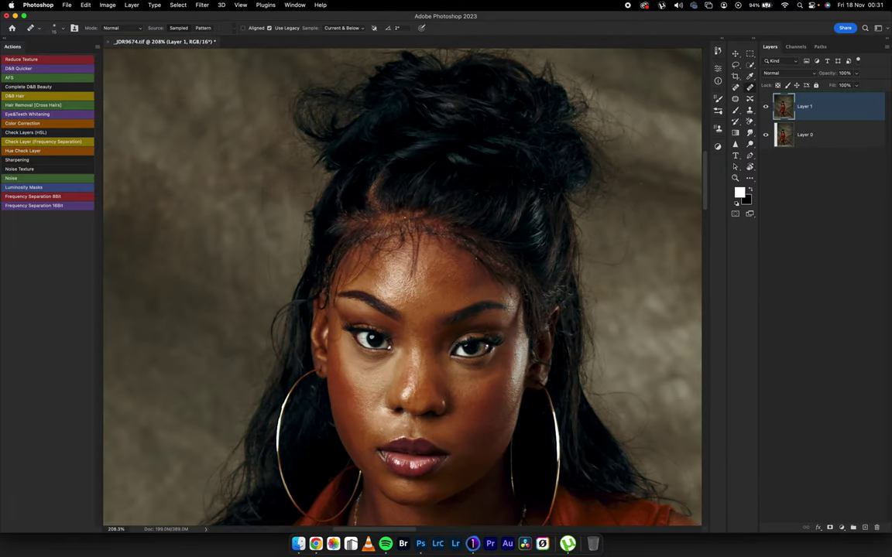
{"action": "scroll", "coordinate": [381, 182], "scroll_direction": "up", "scroll_amount": 4}
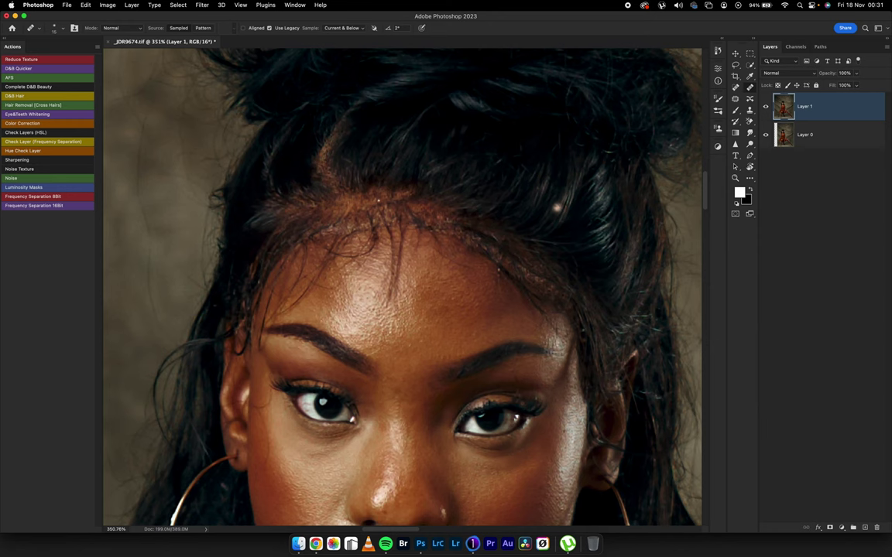
Step: Lasso the exposed hairline above the forehead, from below the hair parting to the temple on the photo's right
{"action": "key", "text": "shift+j"}
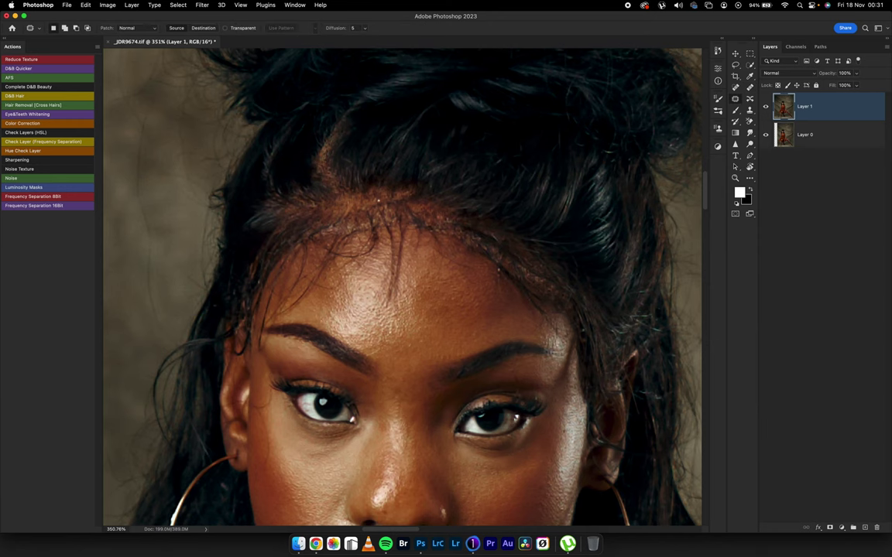
{"action": "scroll", "coordinate": [403, 287], "scroll_direction": "up", "scroll_amount": 3}
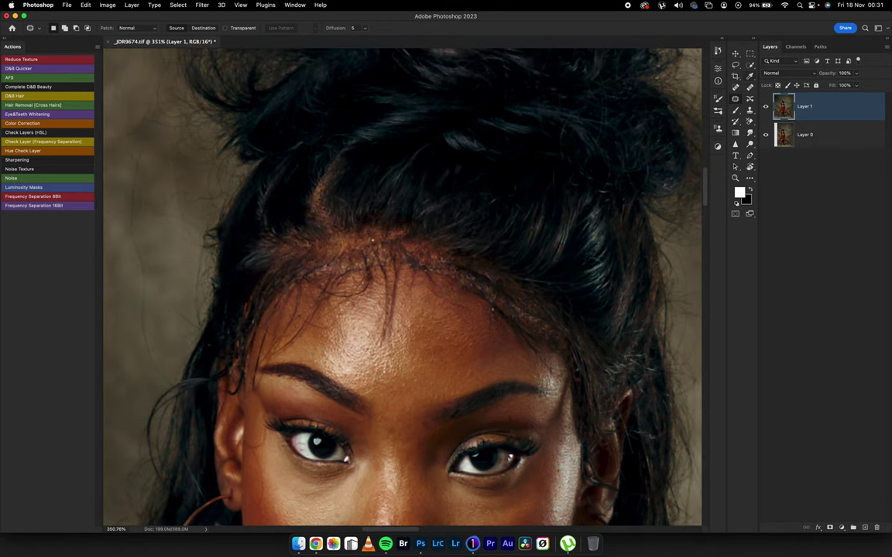
{"action": "key", "text": "l"}
{"action": "scroll", "coordinate": [402, 286], "scroll_direction": "up", "scroll_amount": 2}
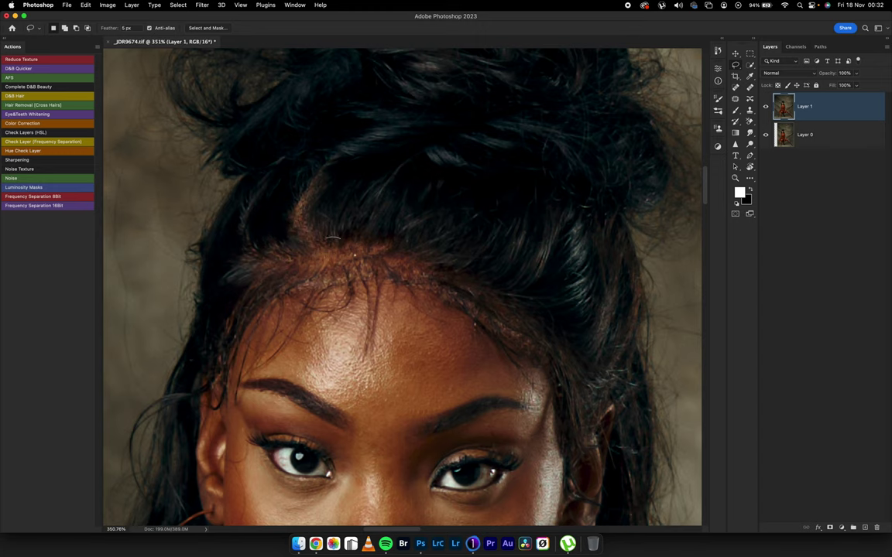
{"action": "mouse_move", "coordinate": [333, 239]}
{"action": "left_mouse_down"}
{"action": "mouse_move", "coordinate": [321, 280]}
{"action": "mouse_move", "coordinate": [334, 285]}
{"action": "mouse_move", "coordinate": [429, 280]}
{"action": "mouse_move", "coordinate": [468, 303]}
{"action": "left_mouse_up"}
{"action": "key", "text": "Escape"}
{"action": "mouse_move", "coordinate": [369, 235]}
{"action": "left_mouse_down"}
{"action": "mouse_move", "coordinate": [313, 242]}
{"action": "mouse_move", "coordinate": [312, 275]}
{"action": "mouse_move", "coordinate": [433, 296]}
{"action": "mouse_move", "coordinate": [547, 376]}
{"action": "mouse_move", "coordinate": [588, 390]}
{"action": "mouse_move", "coordinate": [591, 355]}
{"action": "mouse_move", "coordinate": [546, 318]}
{"action": "mouse_move", "coordinate": [369, 235]}
{"action": "left_mouse_up"}
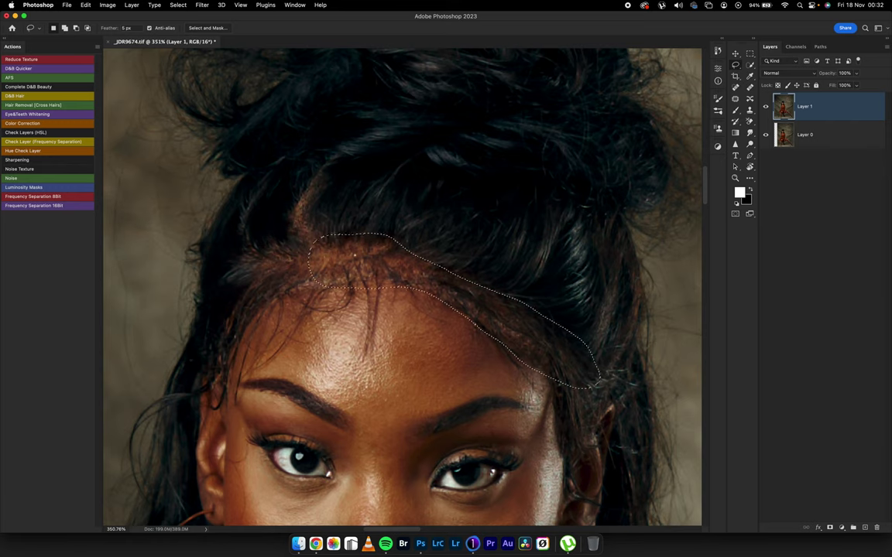
Step: Adjust the hairline selection's upper edge, shift the outline up onto the dark hair and copy that hair to a new layer
{"action": "mouse_move", "coordinate": [540, 320]}
{"action": "left_mouse_down"}
{"action": "mouse_move", "coordinate": [396, 247]}
{"action": "mouse_move", "coordinate": [562, 316]}
{"action": "mouse_move", "coordinate": [542, 320]}
{"action": "left_mouse_up"}
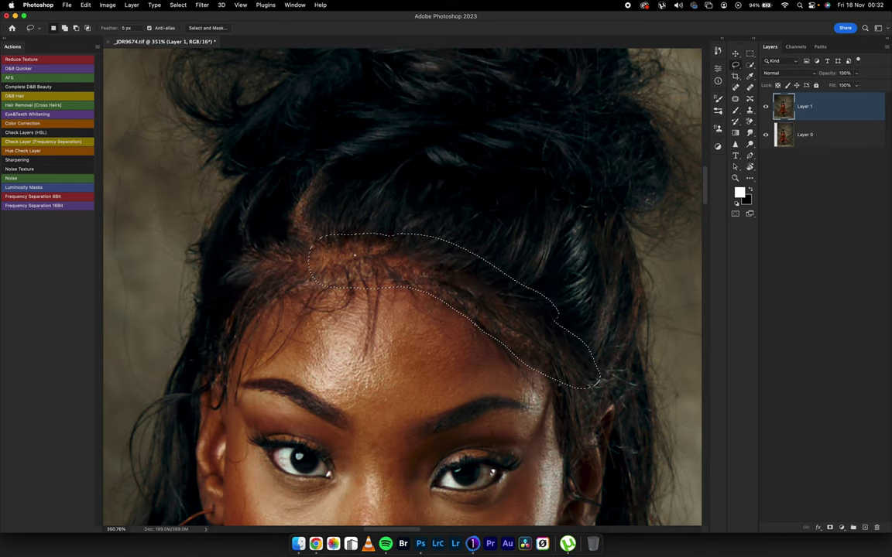
{"action": "key", "text": "super+z"}
{"action": "mouse_move", "coordinate": [427, 274]}
{"action": "left_mouse_down"}
{"action": "mouse_move", "coordinate": [387, 245]}
{"action": "mouse_move", "coordinate": [499, 284]}
{"action": "mouse_move", "coordinate": [515, 227]}
{"action": "left_mouse_up"}
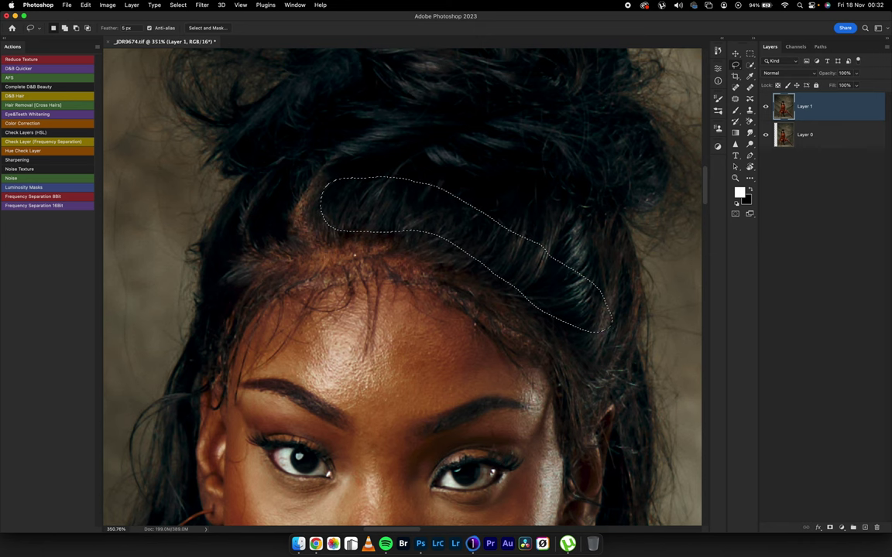
{"action": "key", "text": "super+j"}
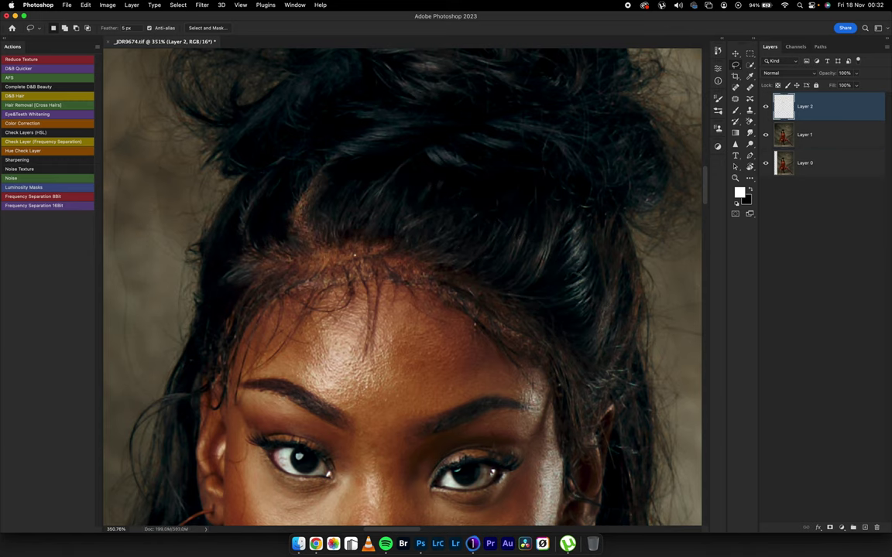
Step: On Layer 1, lasso the dark hair on the left side of the parting and copy it to a new layer
{"action": "left_click", "coordinate": [865, 124]}
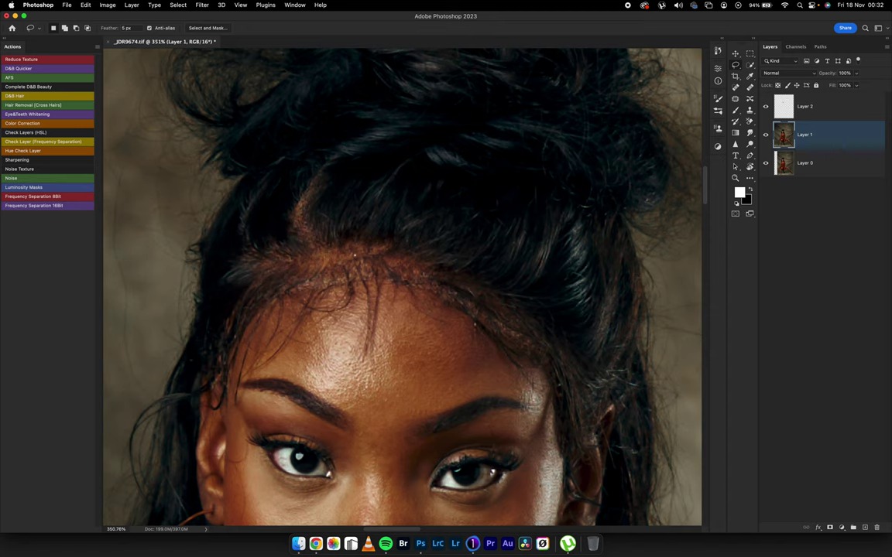
{"action": "mouse_move", "coordinate": [275, 231]}
{"action": "left_mouse_down"}
{"action": "mouse_move", "coordinate": [252, 249]}
{"action": "mouse_move", "coordinate": [200, 263]}
{"action": "mouse_move", "coordinate": [234, 211]}
{"action": "mouse_move", "coordinate": [263, 216]}
{"action": "left_mouse_up"}
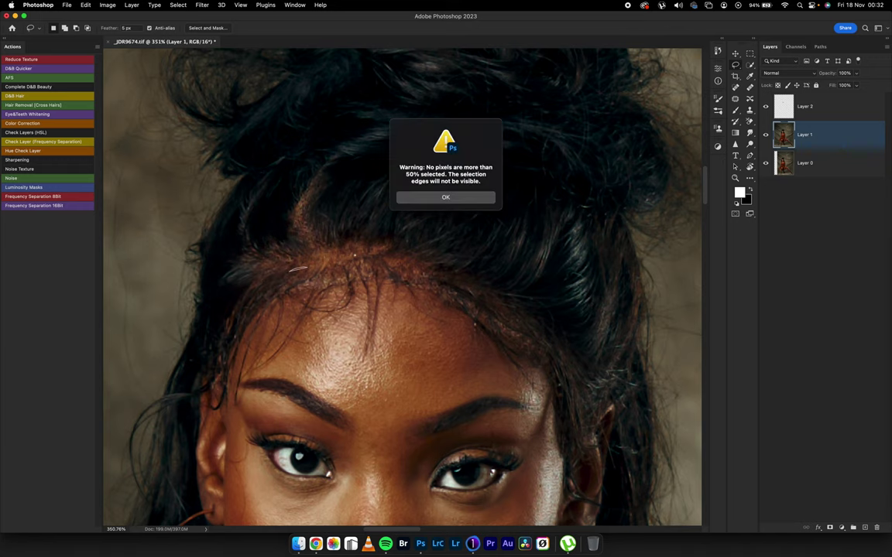
{"action": "key", "text": "Return"}
{"action": "mouse_move", "coordinate": [298, 250]}
{"action": "left_mouse_down"}
{"action": "mouse_move", "coordinate": [200, 270]}
{"action": "mouse_move", "coordinate": [253, 221]}
{"action": "mouse_move", "coordinate": [306, 226]}
{"action": "mouse_move", "coordinate": [265, 205]}
{"action": "left_mouse_up"}
{"action": "key", "text": "super+j"}
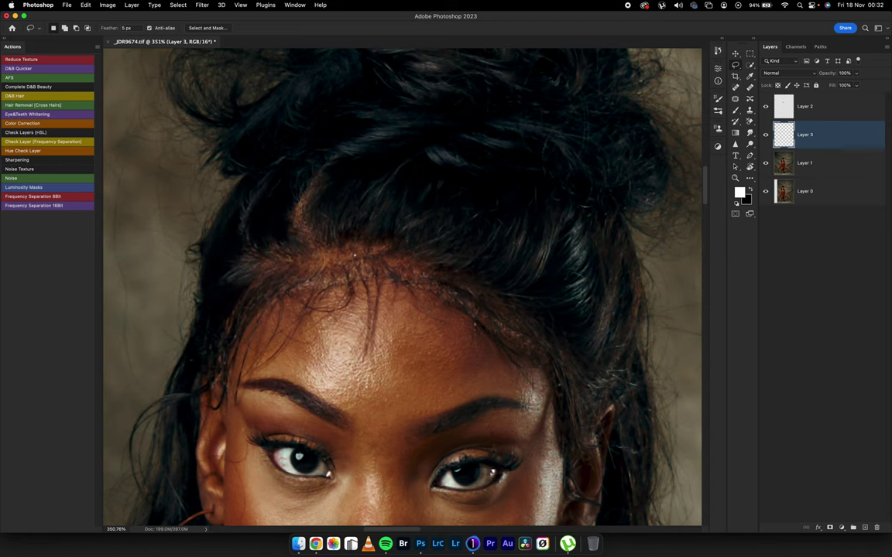
Step: Move the second hair copy, Layer 3, above Layer 2 in the layer stack
{"action": "key", "text": "i"}
{"action": "key", "text": "super+k"}
{"action": "key", "text": "Escape"}
{"action": "key", "text": "l"}
{"action": "left_click", "coordinate": [821, 107]}
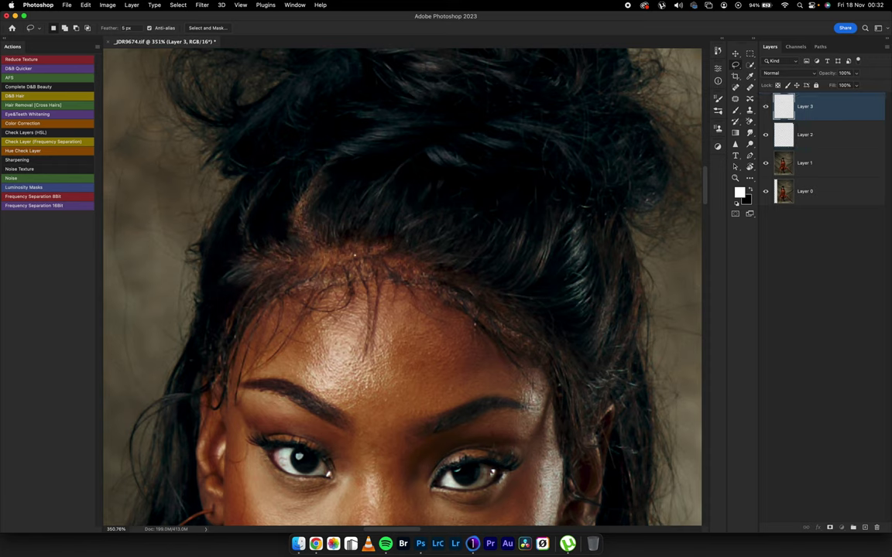
Step: Move the Layer 2 hair copy down over the exposed hairline above the forehead
{"action": "left_click", "coordinate": [821, 135]}
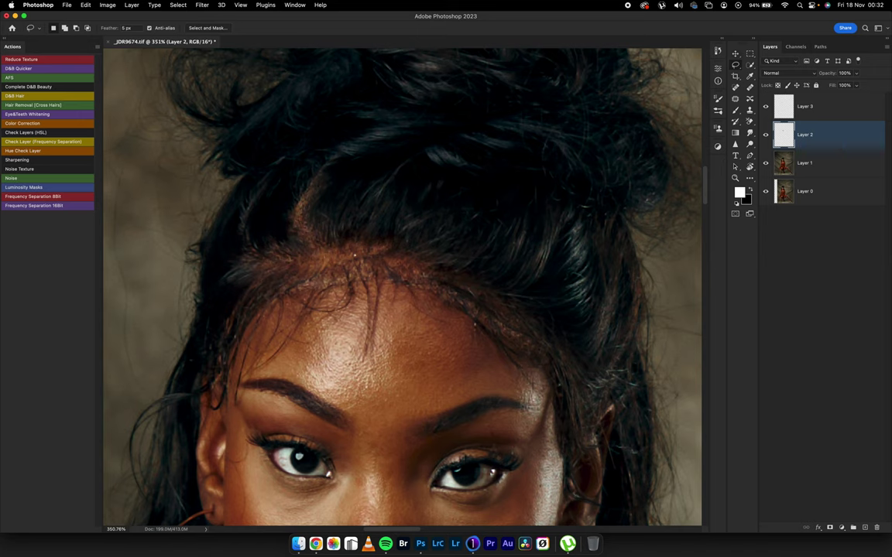
{"action": "key", "text": "v"}
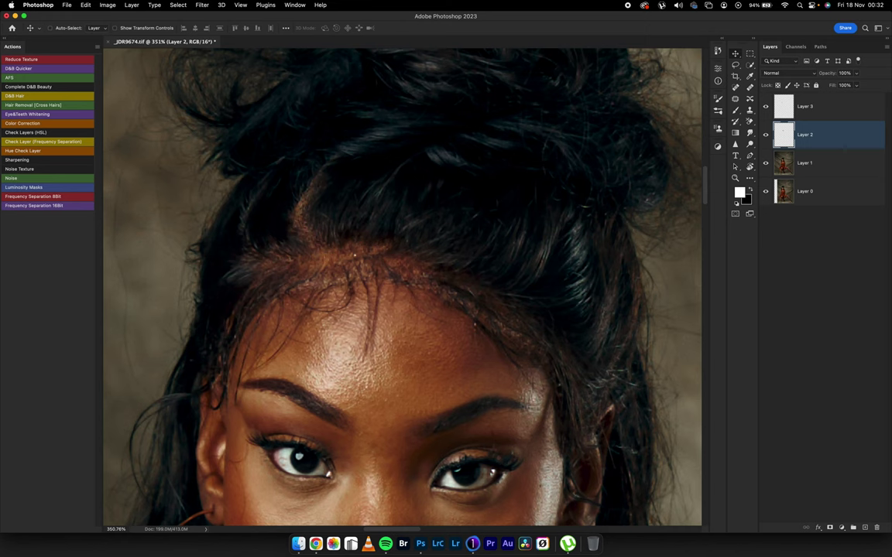
{"action": "key", "text": "super"}
{"action": "left_click_drag", "start_coordinate": [452, 141], "coordinate": [486, 277]}
Step: Warp the Layer 2 hair, stretching its lower corner down to the temple and its upper corner towards the parting, and apply it
{"action": "key", "text": "super+t"}
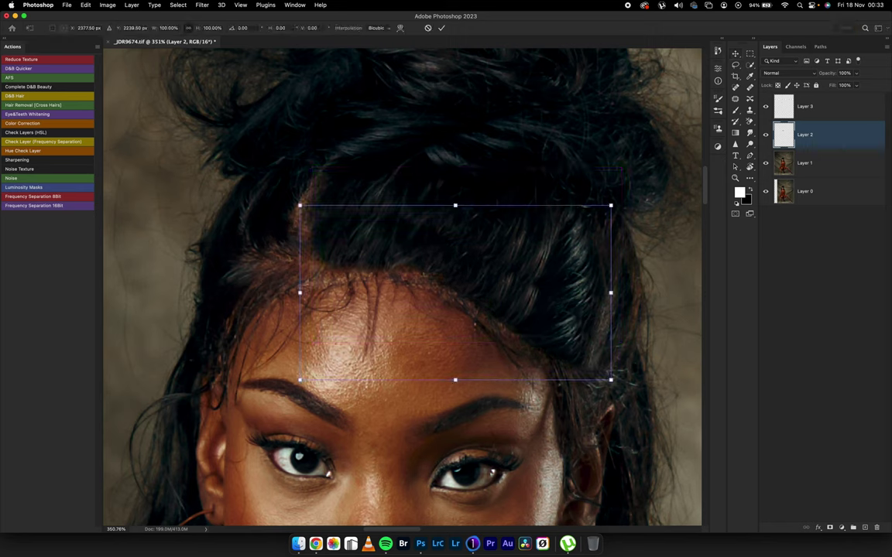
{"action": "left_click", "coordinate": [400, 28]}
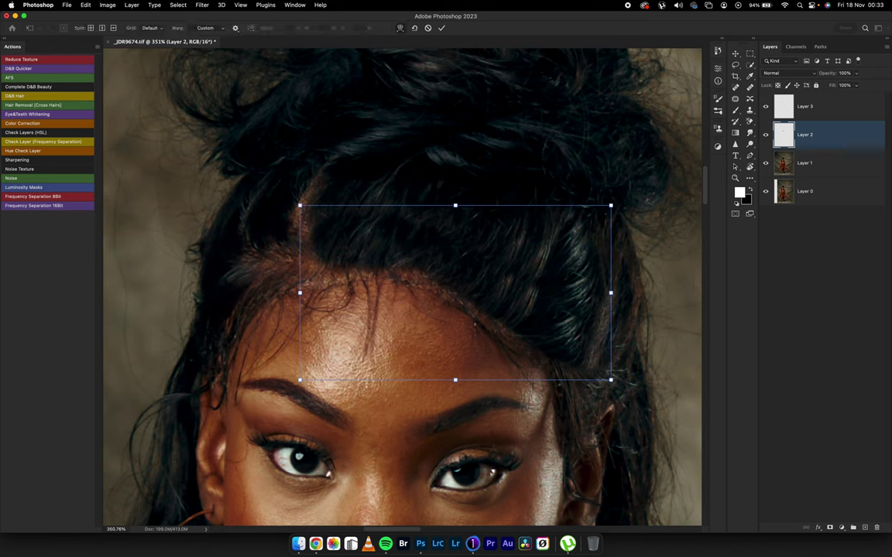
{"action": "left_click_drag", "start_coordinate": [611, 380], "coordinate": [590, 430]}
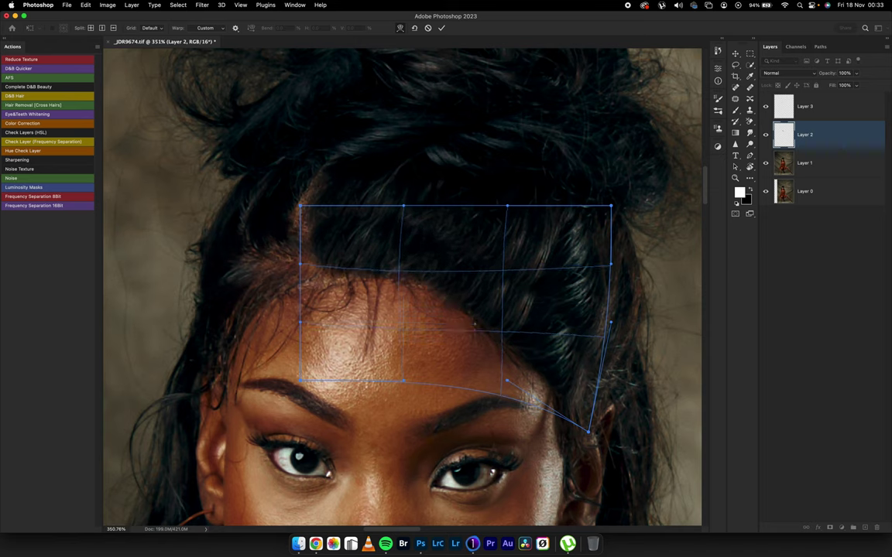
{"action": "left_click_drag", "start_coordinate": [300, 205], "coordinate": [284, 199]}
{"action": "left_click_drag", "start_coordinate": [520, 146], "coordinate": [515, 186]}
{"action": "key", "text": "Return"}
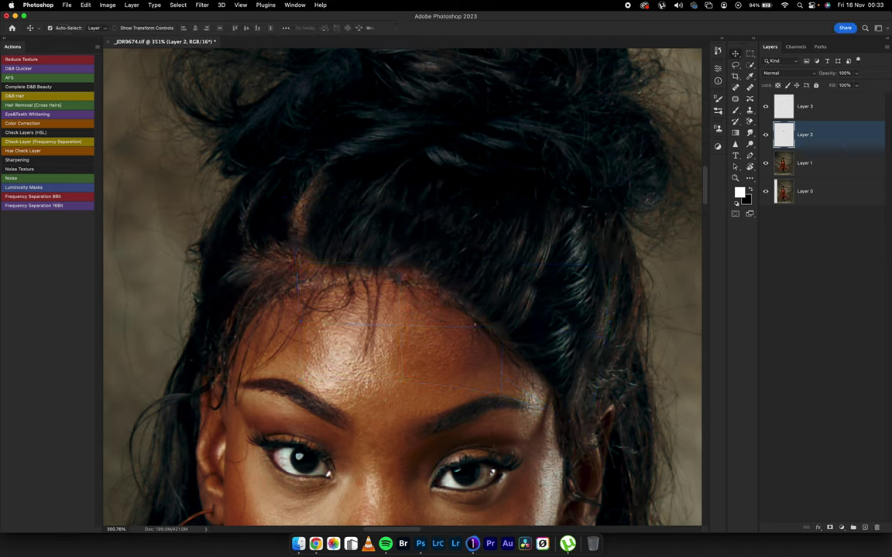
Step: Move the Layer 3 hair copy down onto the hairline beside the parting and enlarge it slightly
{"action": "key", "text": "super+bracketright"}
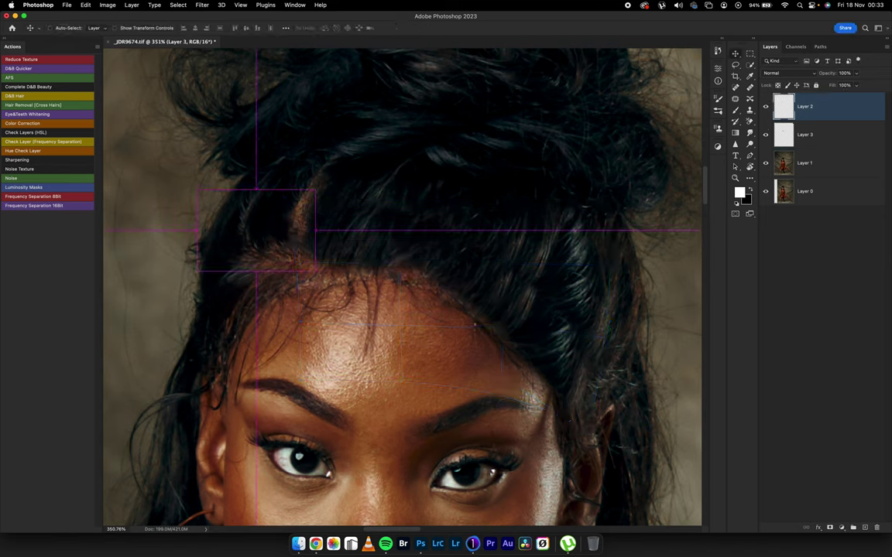
{"action": "left_click_drag", "start_coordinate": [270, 250], "coordinate": [289, 285]}
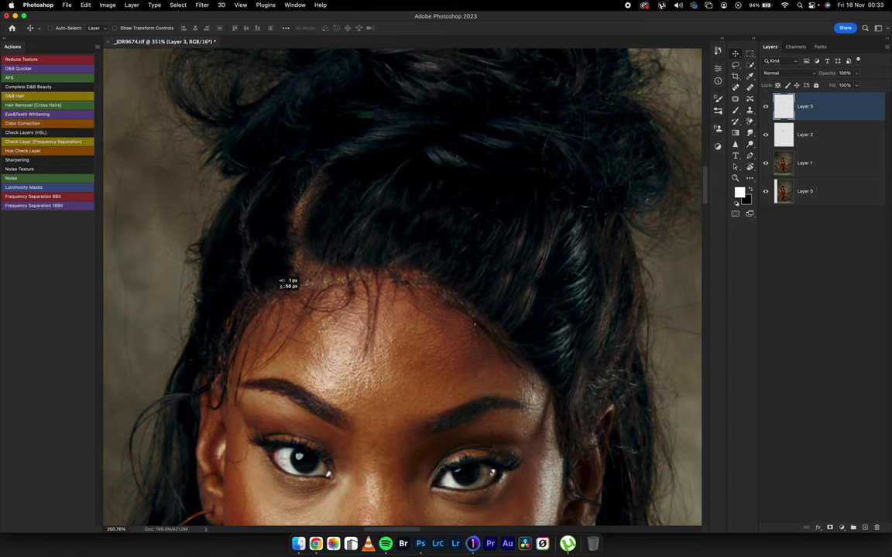
{"action": "key", "text": "super+t"}
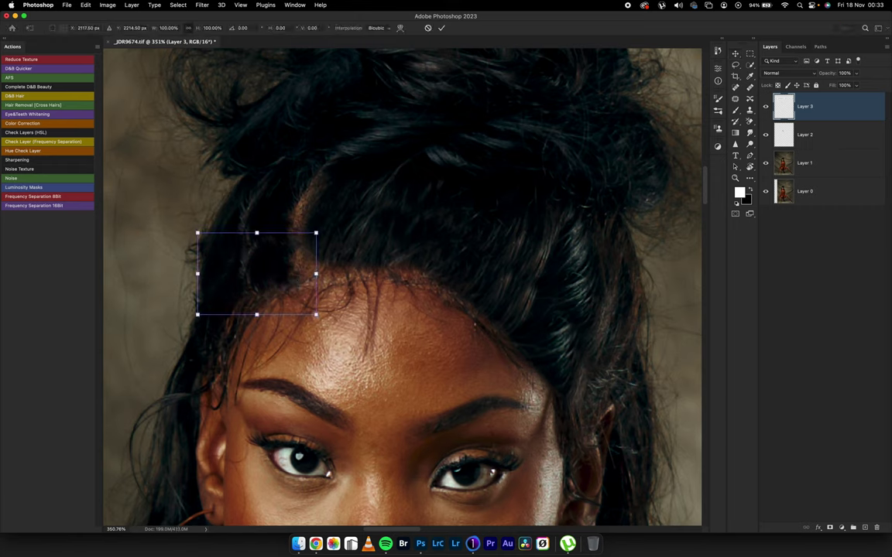
{"action": "left_click_drag", "start_coordinate": [256, 233], "coordinate": [319, 267]}
Step: Warp the Layer 3 hair so its lower outer corner reaches down along the temple, and apply the warp
{"action": "left_click", "coordinate": [399, 27]}
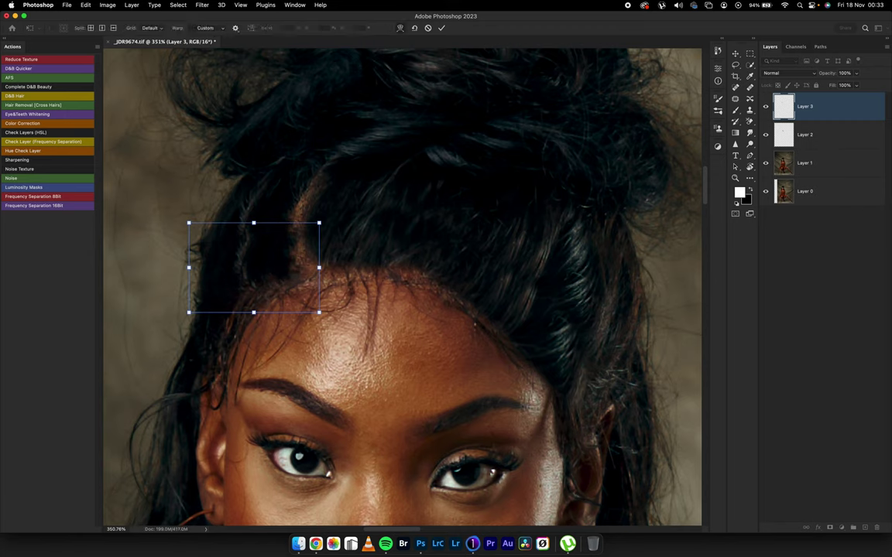
{"action": "left_click_drag", "start_coordinate": [188, 313], "coordinate": [195, 353]}
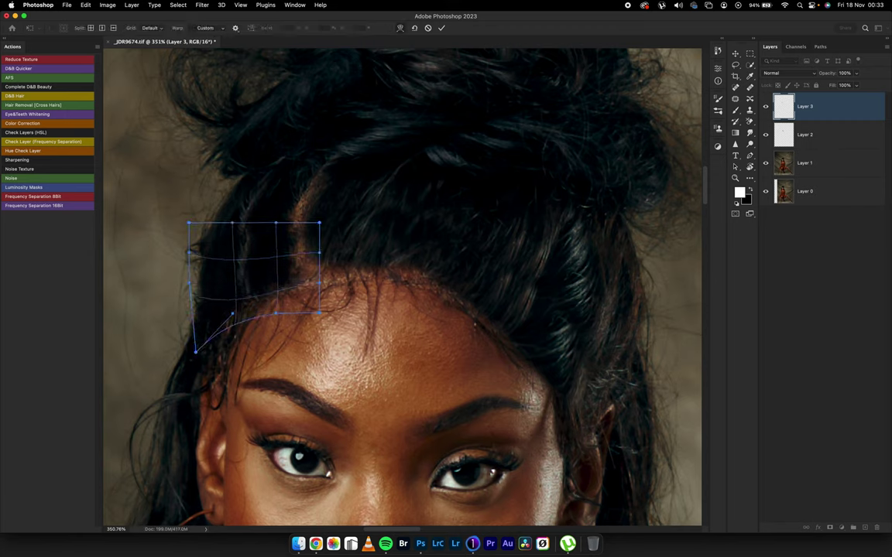
{"action": "key", "text": "Return"}
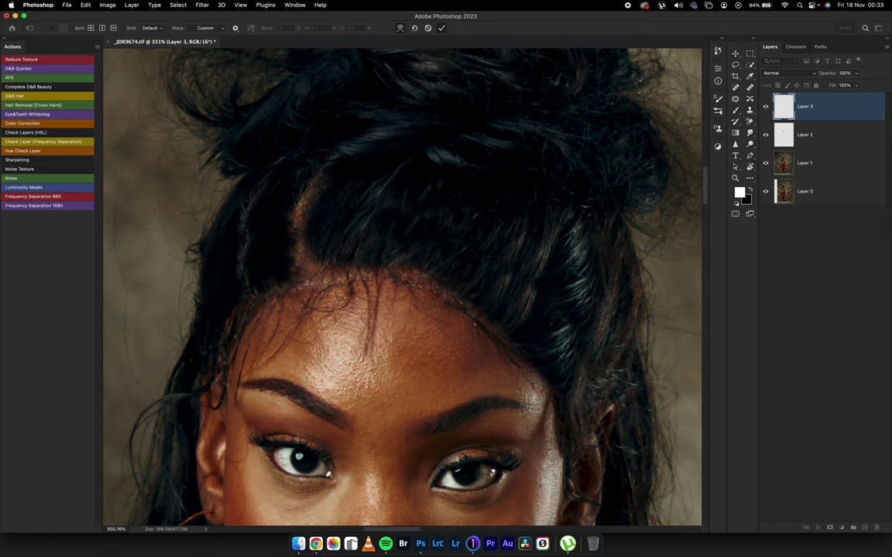
Step: Warp Layer 2 again, easing the hair near the parting down and the hair near the temple outwards to follow the hairline
{"action": "left_click_drag", "start_coordinate": [492, 333], "coordinate": [414, 305]}
{"action": "scroll", "coordinate": [415, 263], "scroll_direction": "up", "scroll_amount": 3}
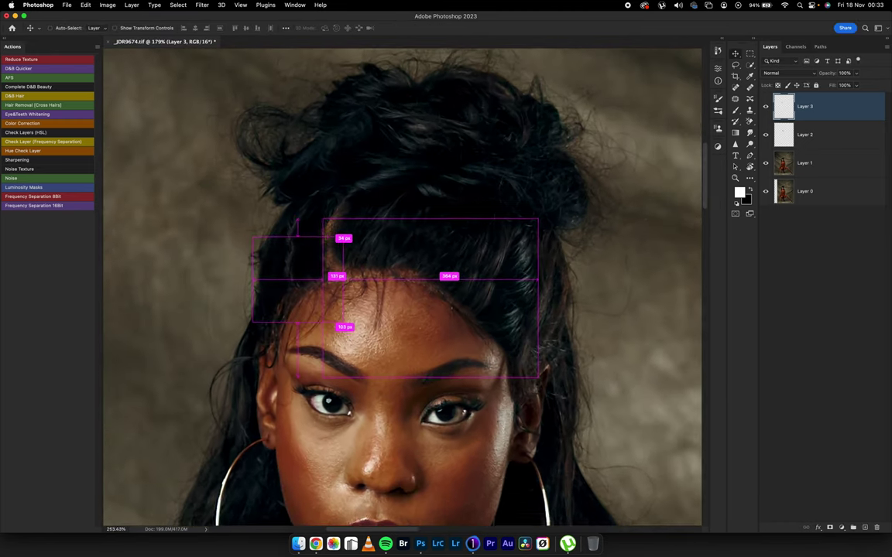
{"action": "key", "text": "super+bracketleft"}
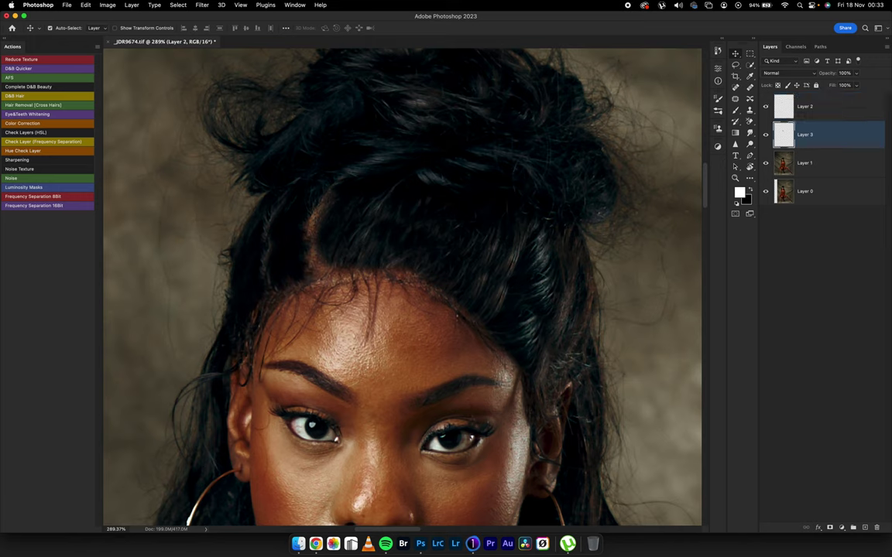
{"action": "key", "text": "super+t"}
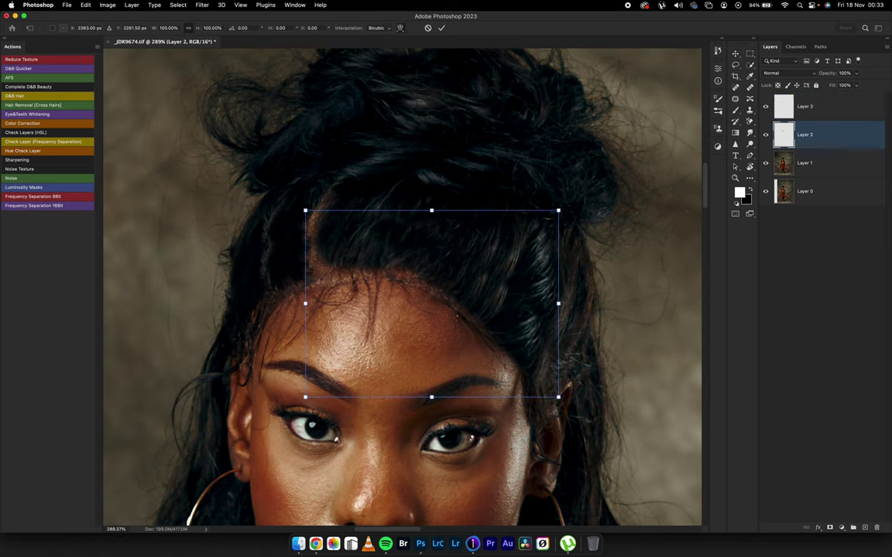
{"action": "left_click", "coordinate": [400, 28]}
{"action": "left_click_drag", "start_coordinate": [367, 266], "coordinate": [356, 278]}
{"action": "key", "text": "super+z"}
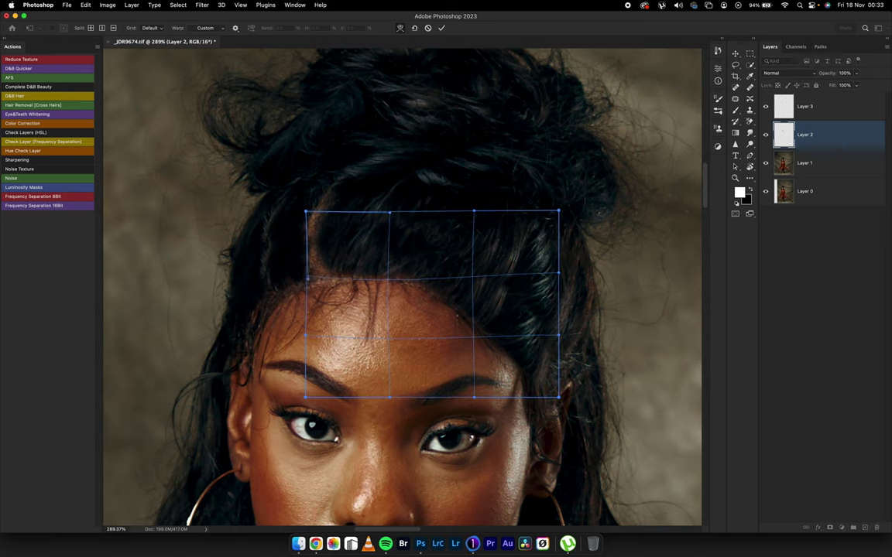
{"action": "left_click_drag", "start_coordinate": [503, 276], "coordinate": [508, 275]}
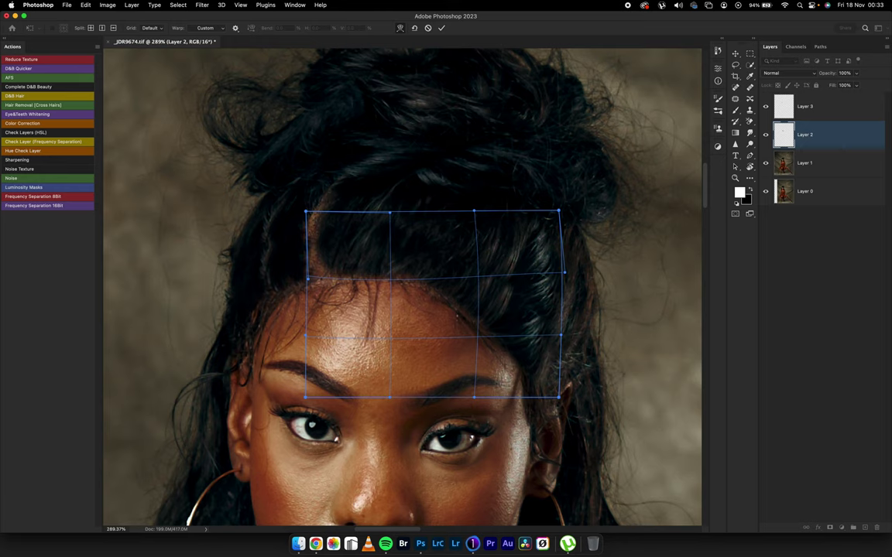
{"action": "left_click_drag", "start_coordinate": [530, 313], "coordinate": [539, 319]}
{"action": "key", "text": "Return"}
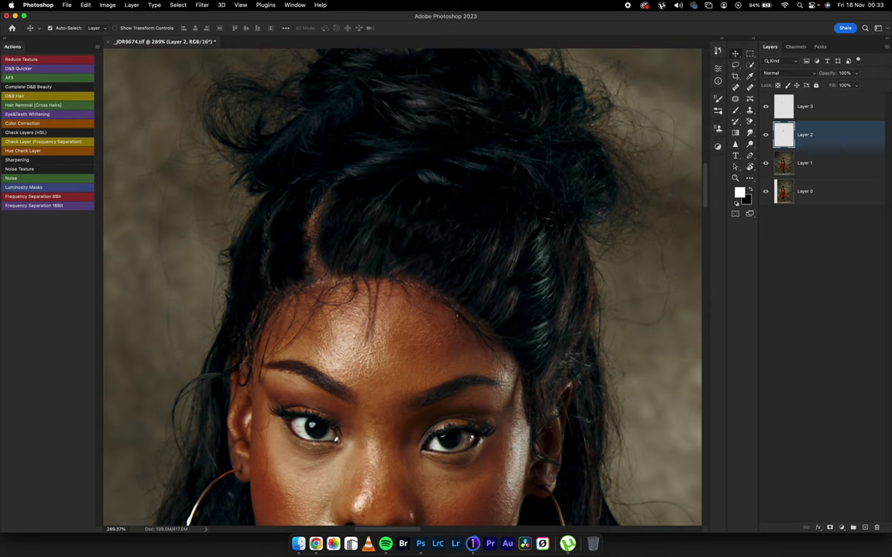
Step: Merge the two hair copies, Layer 2 and Layer 3, into one layer
{"action": "left_click", "coordinate": [850, 116], "text": "shift"}
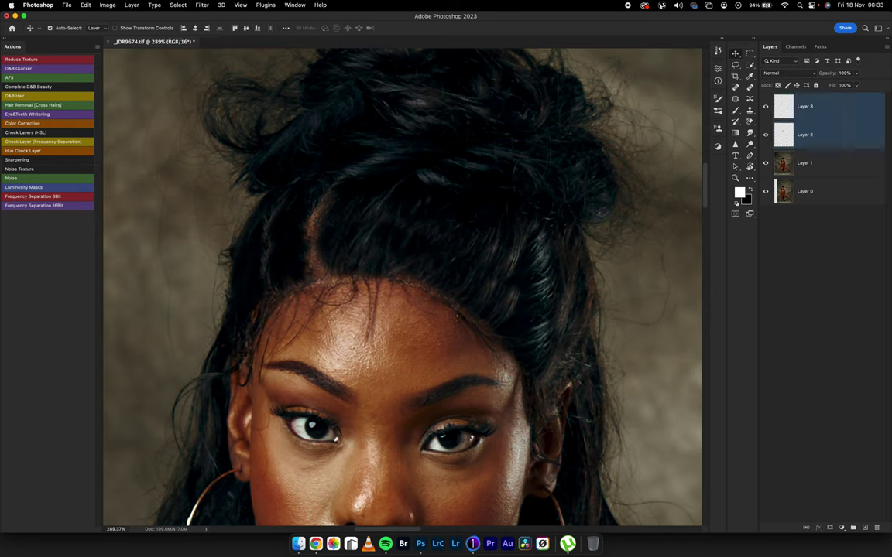
{"action": "key", "text": "super+e"}
{"action": "key", "text": "alt+shift+bracketleft"}
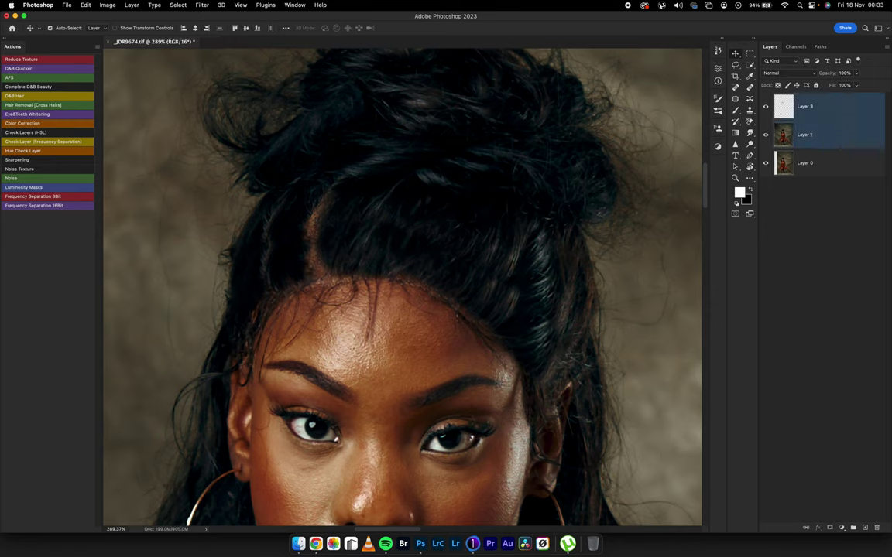
{"action": "key", "text": "super+e"}
{"action": "key", "text": "super+z"}
{"action": "key", "text": "super+z"}
Step: Compare the hairline with the merged hair layer hidden and shown, and add a white layer mask to Layer 3
{"action": "left_click", "coordinate": [765, 106]}
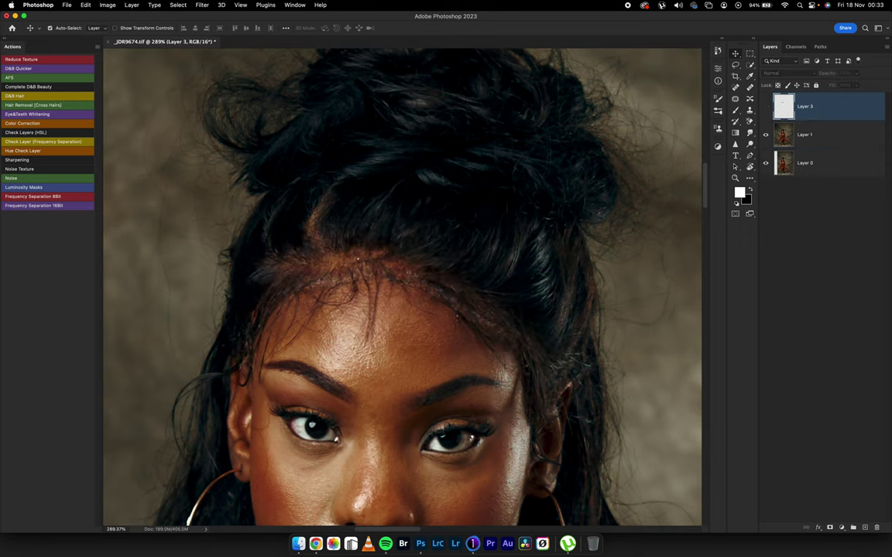
{"action": "key", "text": "super+comma"}
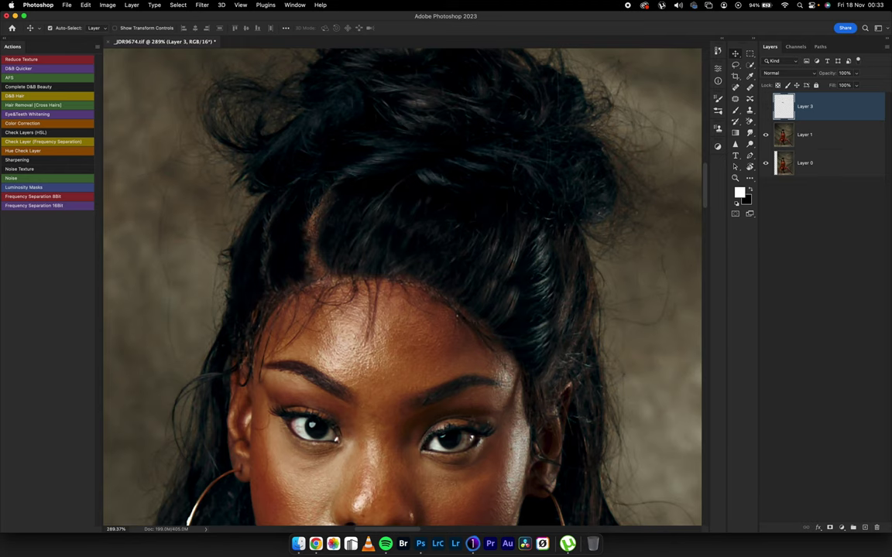
{"action": "key", "text": "super+comma"}
{"action": "key", "text": "super+comma"}
{"action": "key", "text": "super+m"}
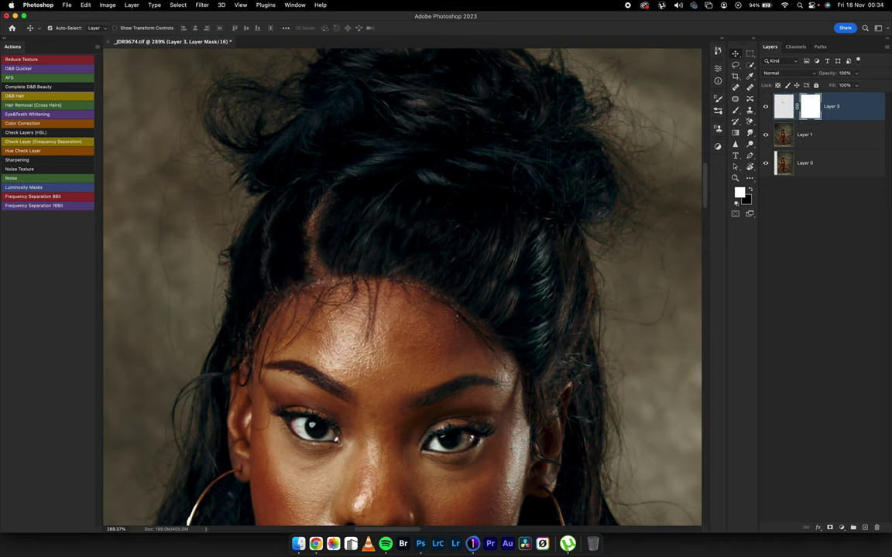
Step: Set up the Brush tool with the Soft Round Pressure Opacity and Flow preset and 18% flow
{"action": "key", "text": "b"}
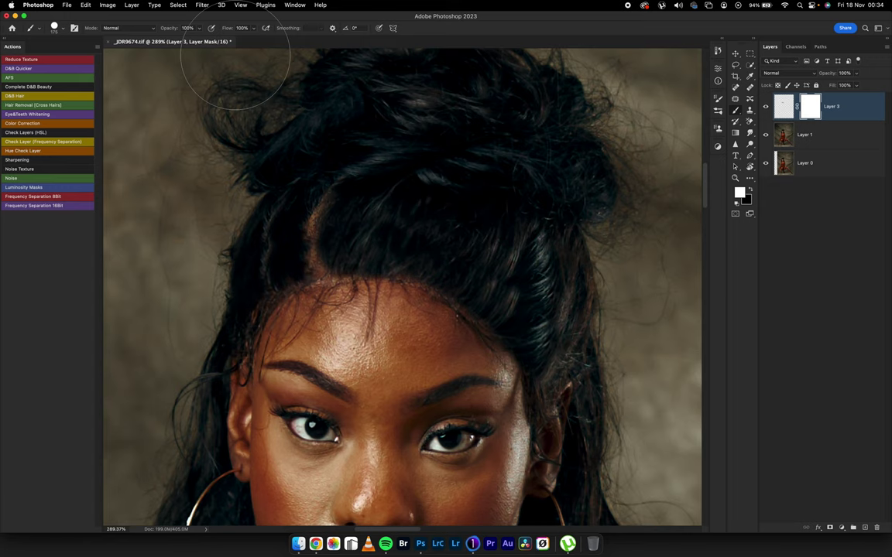
{"action": "right_click", "coordinate": [314, 187]}
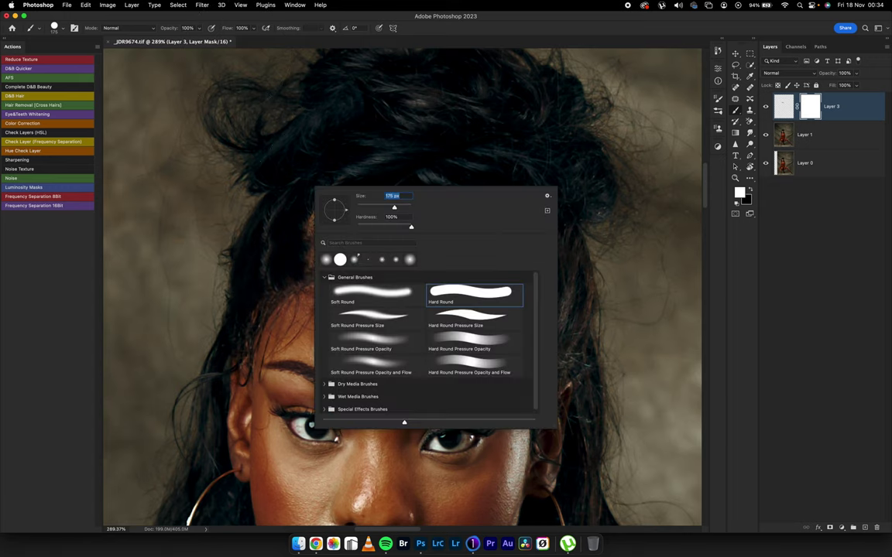
{"action": "left_click", "coordinate": [376, 366]}
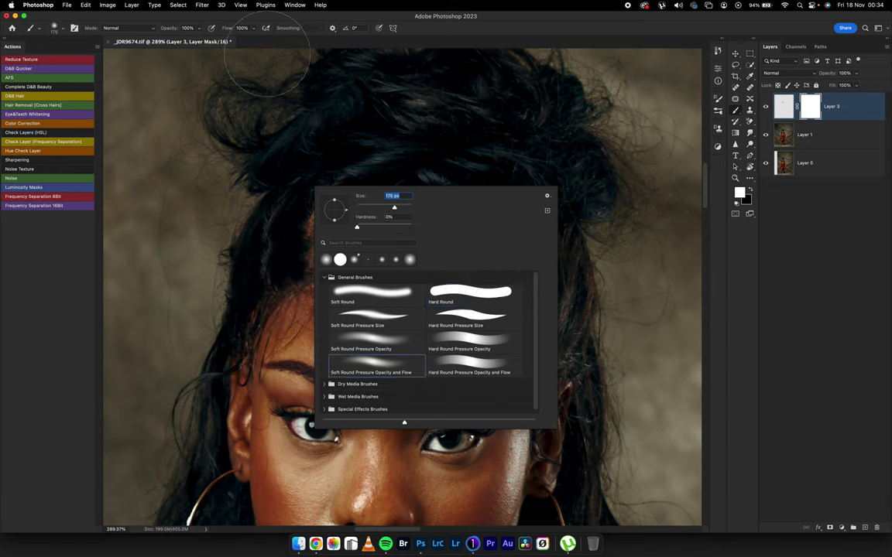
{"action": "left_click_drag", "start_coordinate": [228, 27], "coordinate": [213, 28]}
{"action": "key", "text": "shift+0"}
{"action": "key", "text": "shift+5"}
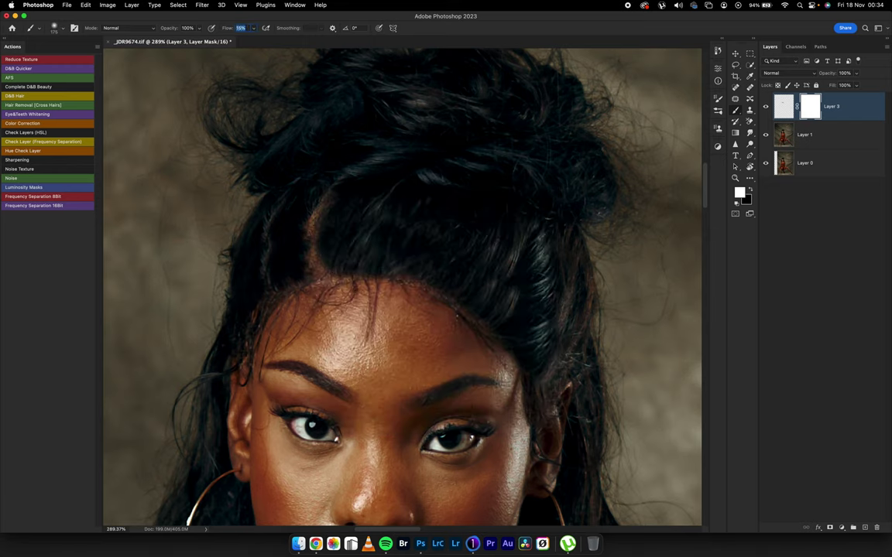
{"action": "key", "text": "shift+1"}
{"action": "key", "text": "shift+8"}
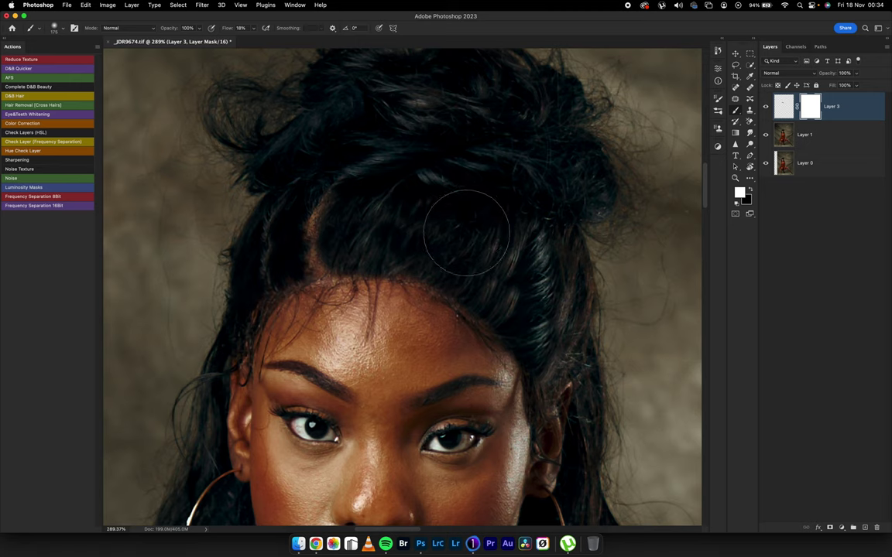
Step: Paint black on Layer 3's mask with a brush of about 60 px to blend the hair edge beside the parting
{"action": "key", "text": "x"}
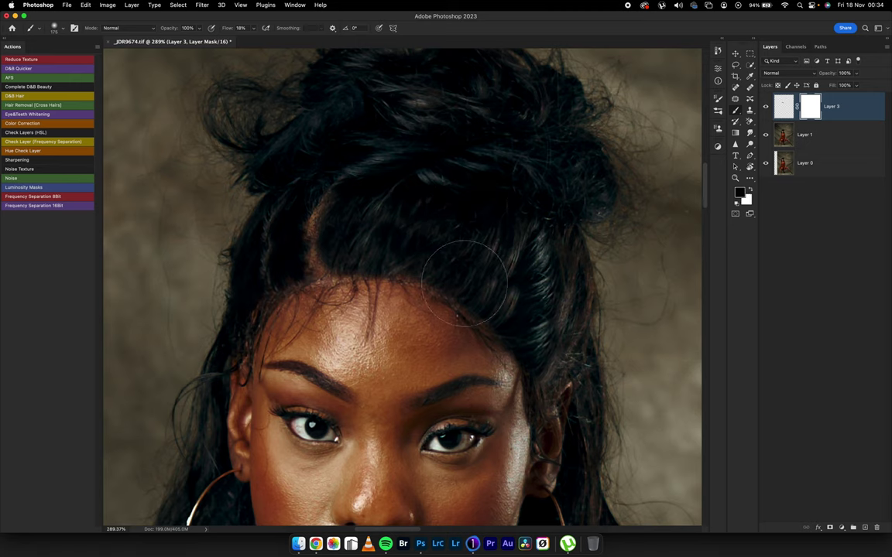
{"action": "key", "text": "bracketleft"}
{"action": "key", "text": "bracketleft"}
{"action": "key", "text": "bracketleft"}
{"action": "key", "text": "bracketleft"}
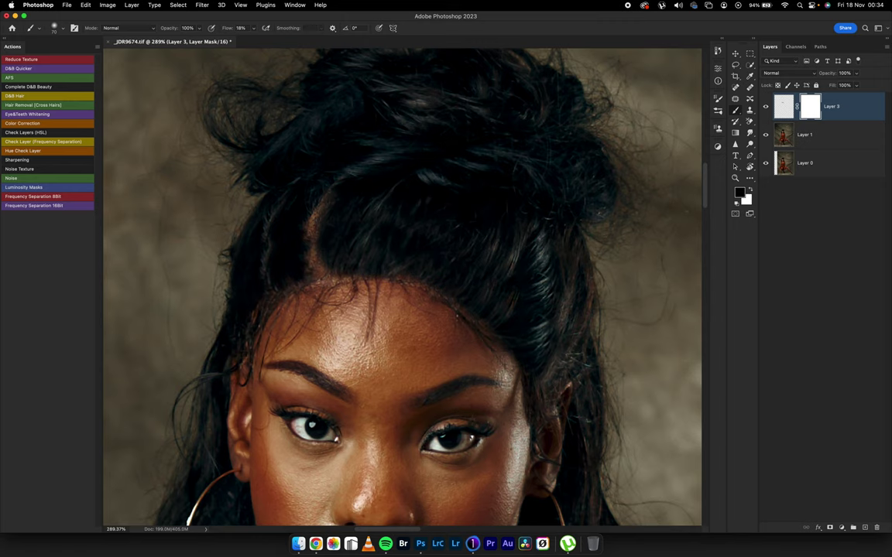
{"action": "key", "text": "bracketleft"}
{"action": "left_click", "coordinate": [329, 244]}
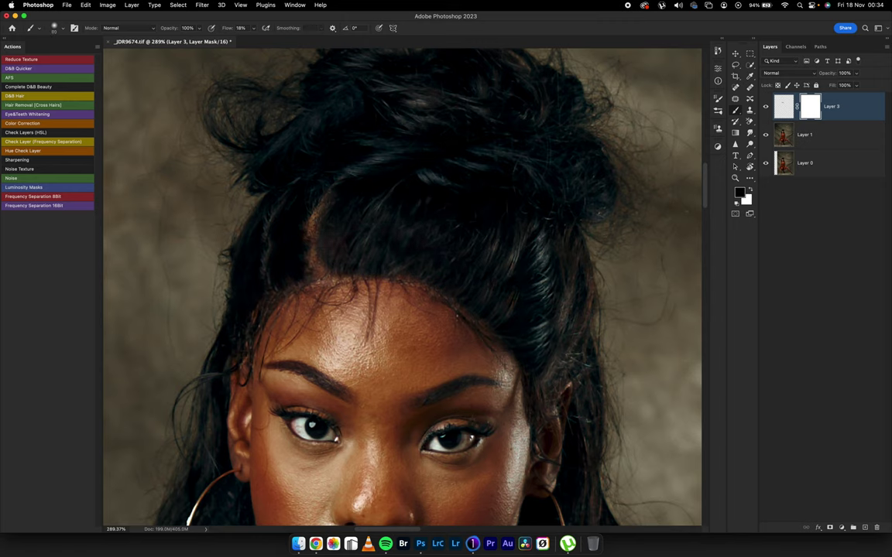
{"action": "left_click", "coordinate": [331, 244]}
Step: Compare the filled hairline with and without Layer 3, in a wider view of the portrait and close up
{"action": "scroll", "coordinate": [457, 316], "scroll_direction": "down", "scroll_amount": 10}
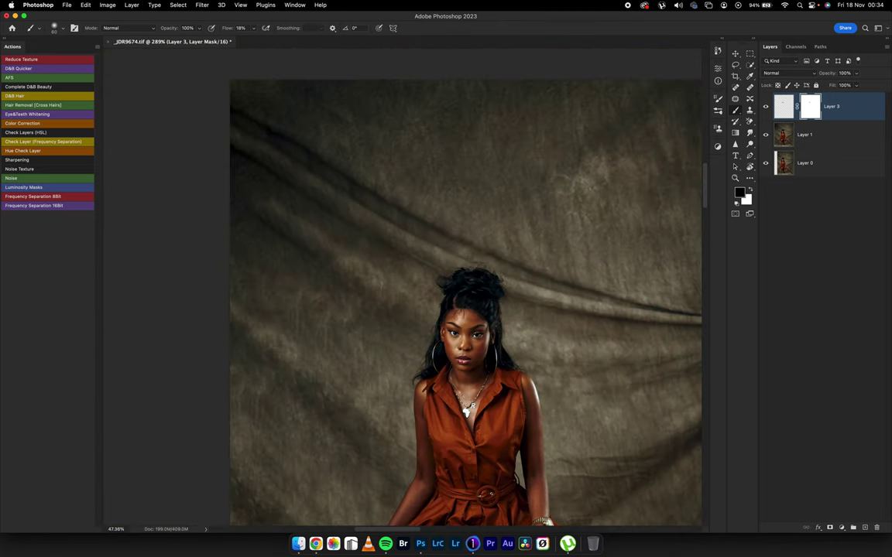
{"action": "scroll", "coordinate": [457, 333], "scroll_direction": "down", "scroll_amount": 3}
{"action": "scroll", "coordinate": [460, 173], "scroll_direction": "up", "scroll_amount": 3}
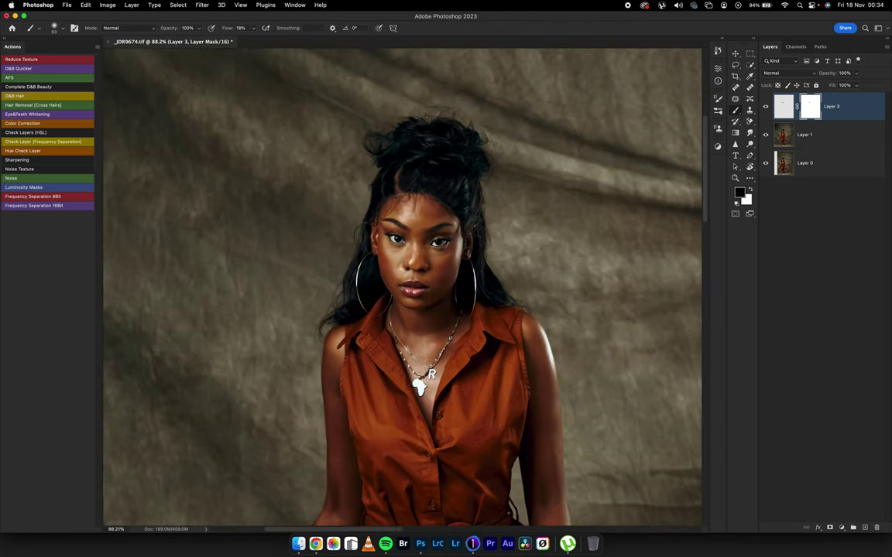
{"action": "left_click", "coordinate": [765, 106]}
{"action": "scroll", "coordinate": [457, 212], "scroll_direction": "up", "scroll_amount": 5}
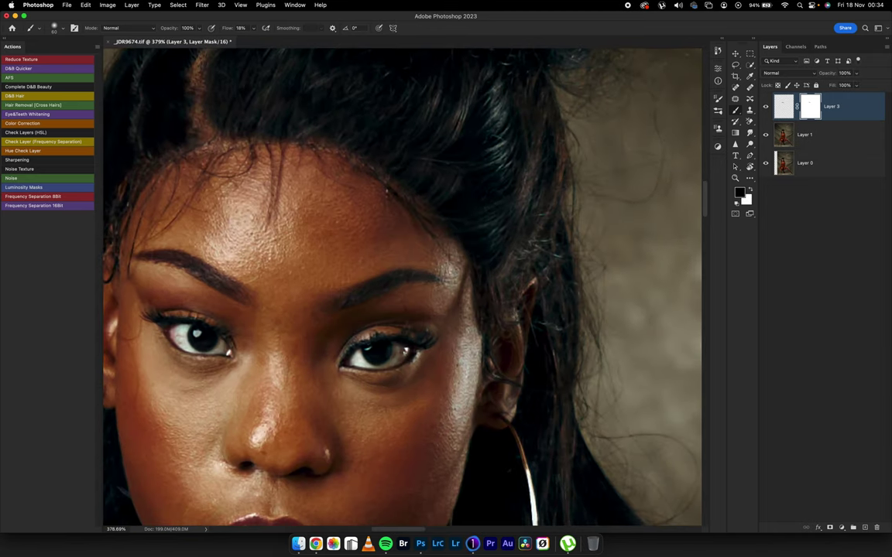
{"action": "key", "text": "super+comma"}
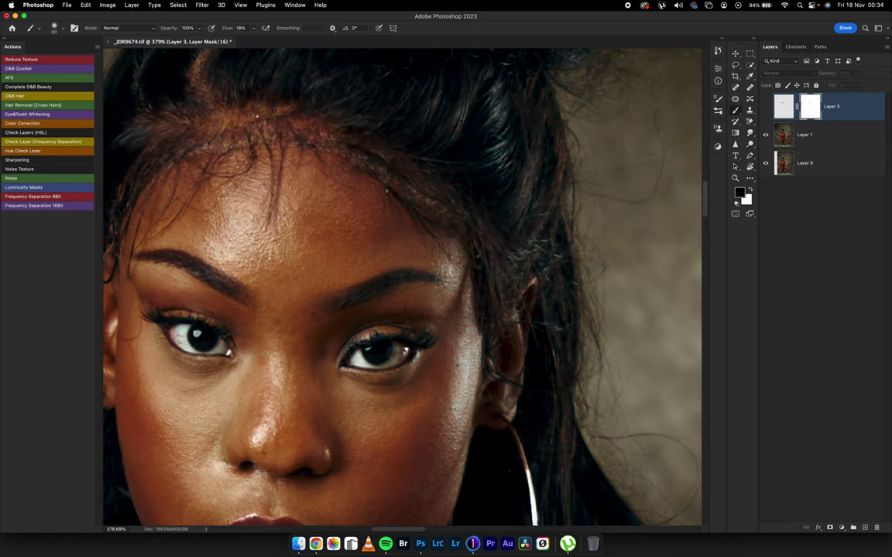
Step: Check the hairline with Layer 3 hidden and shown, and merge Layer 3 and its mask down into Layer 1
{"action": "key", "text": "super+comma"}
{"action": "scroll", "coordinate": [542, 248], "scroll_direction": "down", "scroll_amount": 8}
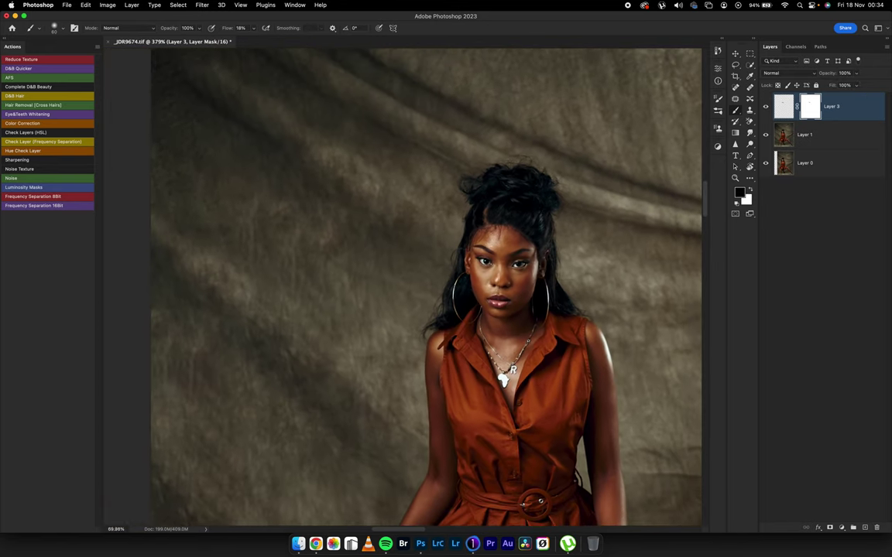
{"action": "key", "text": "super+comma"}
{"action": "key", "text": "super+comma"}
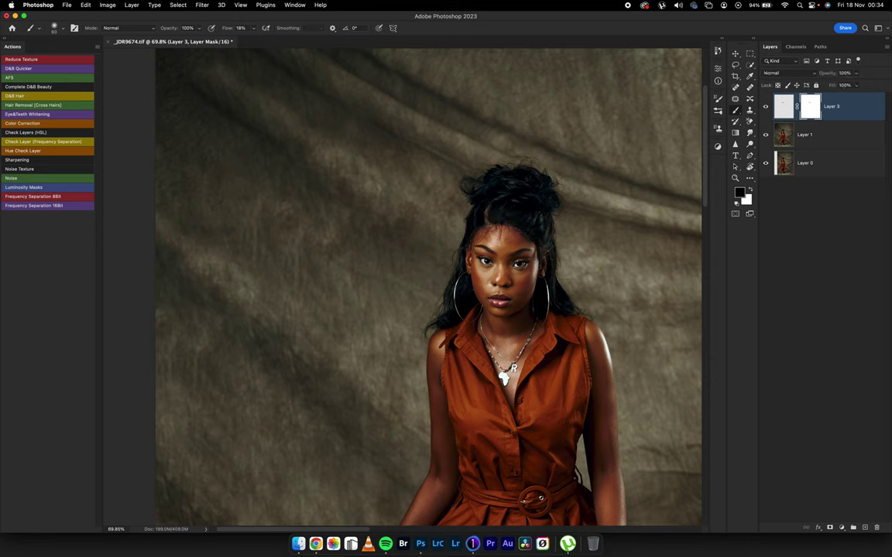
{"action": "left_click", "coordinate": [784, 107]}
{"action": "key", "text": "super+e"}
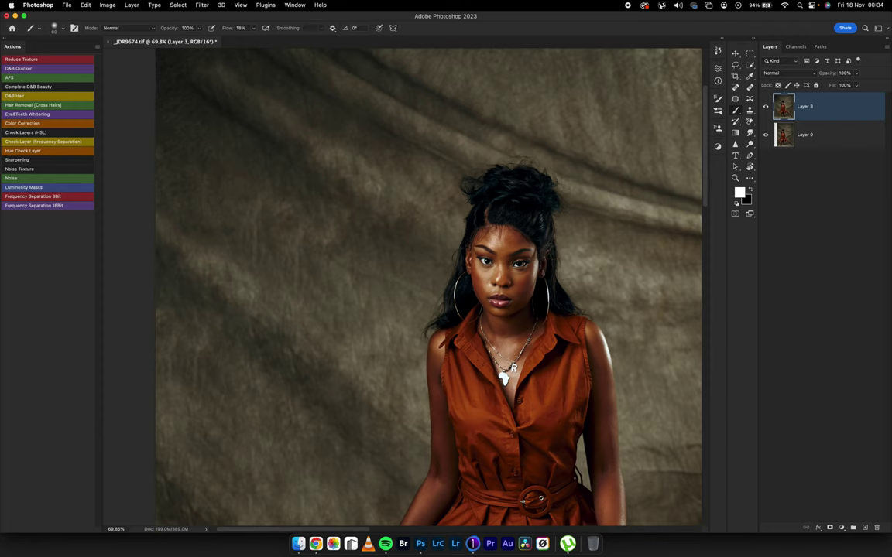
Step: Open Liquify on the merged Layer 3 and nudge the hairline near the parting with a Forward Warp brush of size 200
{"action": "left_click", "coordinate": [201, 4]}
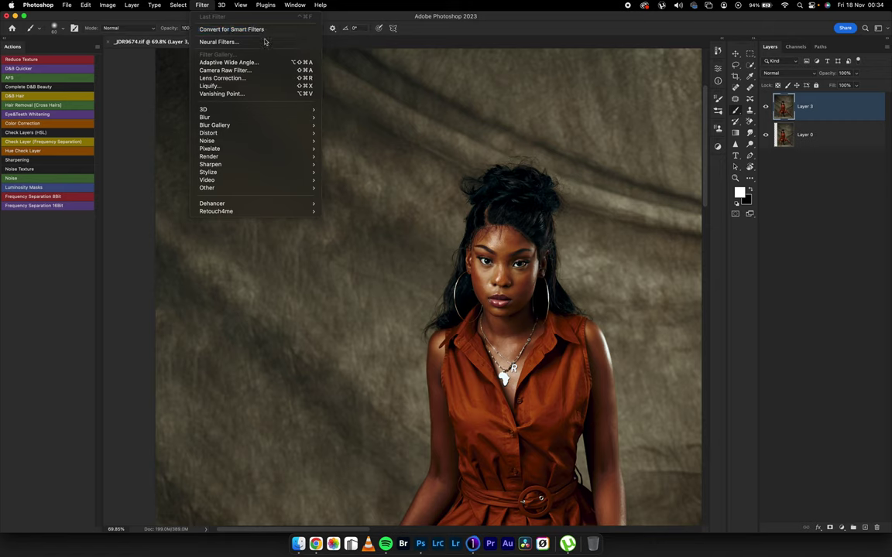
{"action": "left_click", "coordinate": [273, 86]}
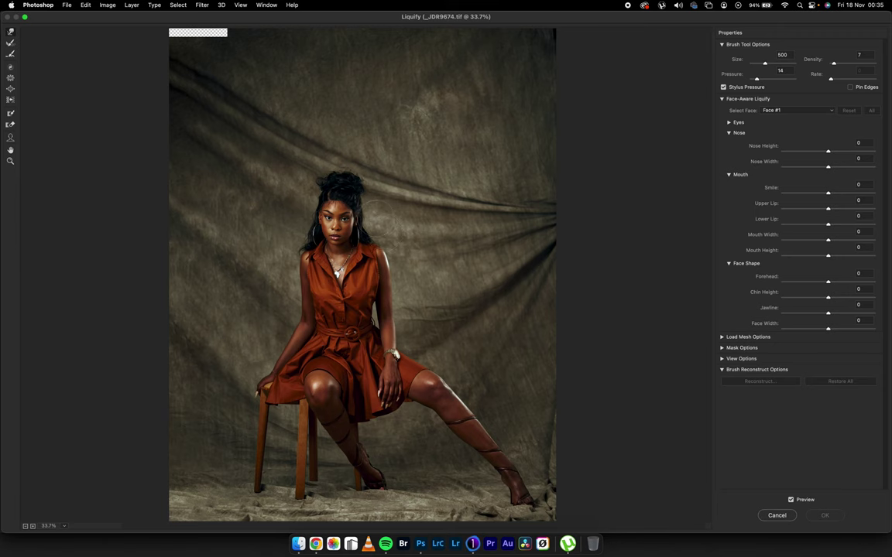
{"action": "left_click", "coordinate": [341, 207], "text": "super"}
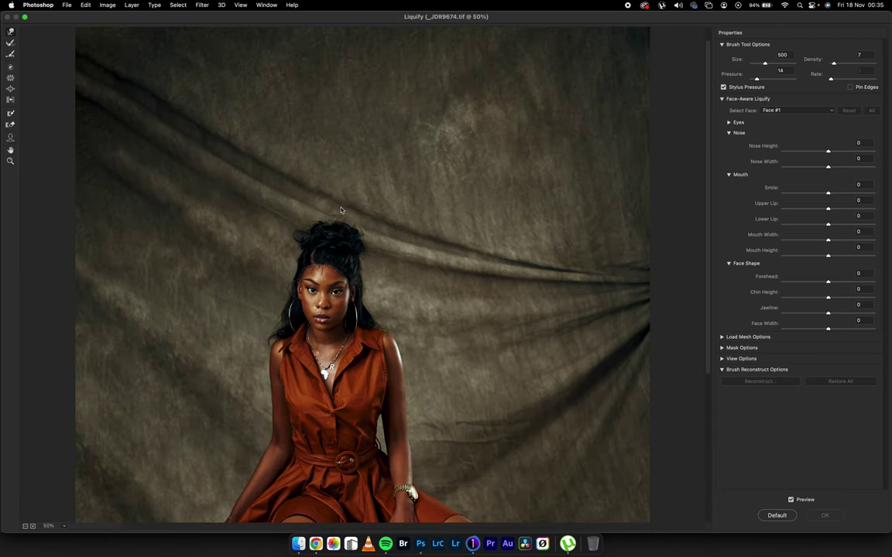
{"action": "scroll", "coordinate": [328, 280], "scroll_direction": "up", "scroll_amount": 1}
{"action": "scroll", "coordinate": [334, 271], "scroll_direction": "up", "scroll_amount": 1}
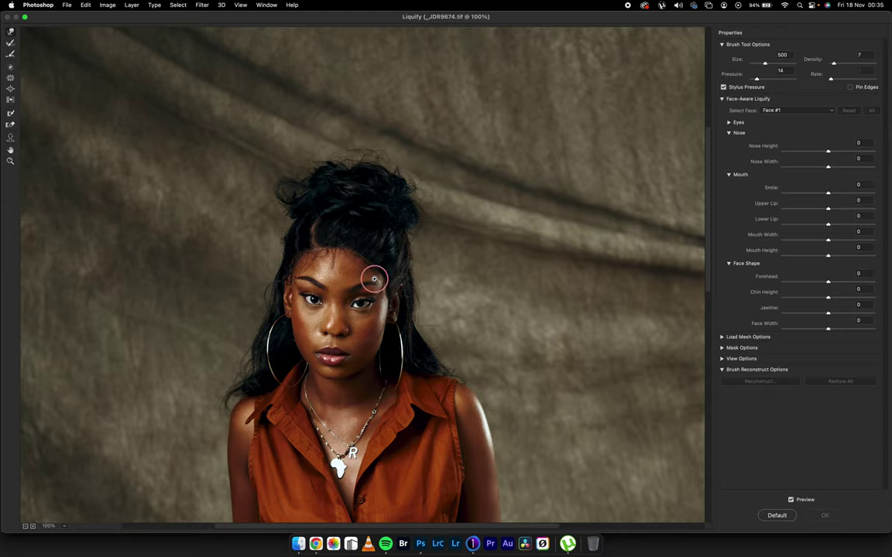
{"action": "scroll", "coordinate": [372, 278], "scroll_direction": "up", "scroll_amount": 1}
{"action": "left_click_drag", "start_coordinate": [366, 283], "coordinate": [465, 253]}
{"action": "key", "text": "bracketleft"}
{"action": "key", "text": "bracketleft"}
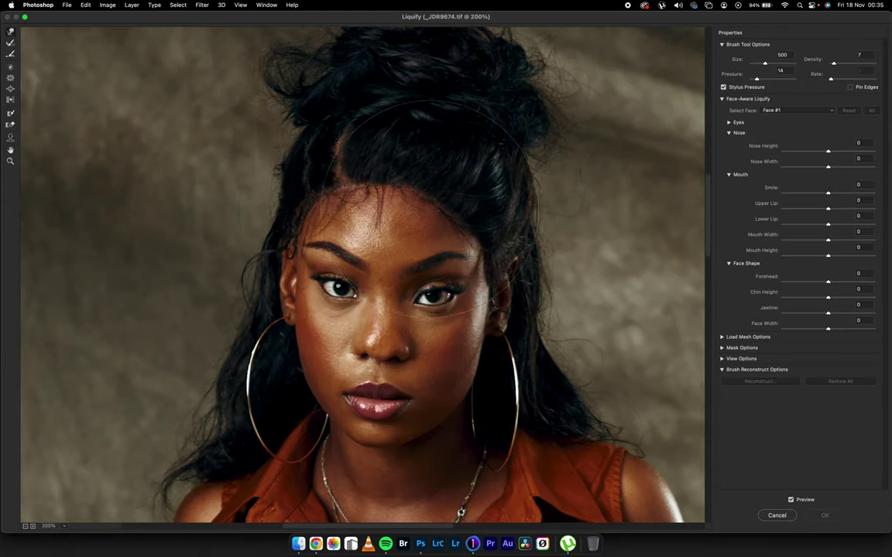
{"action": "key", "text": "bracketleft"}
{"action": "key", "text": "bracketleft"}
{"action": "key", "text": "bracketleft"}
{"action": "key", "text": "bracketleft"}
{"action": "left_click_drag", "start_coordinate": [318, 199], "coordinate": [314, 202]}
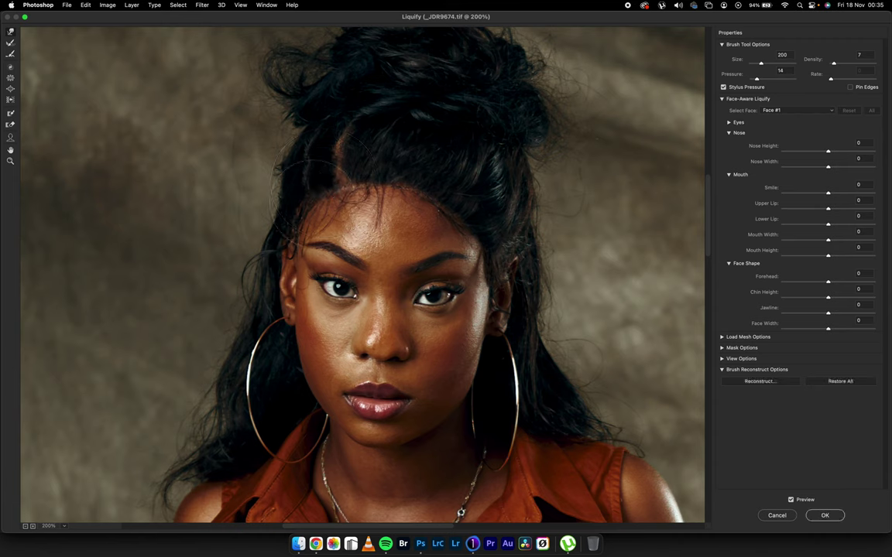
Step: Reshape the hairline across the forehead with a Liquify brush of size 400 to 500 and apply the filter
{"action": "key", "text": "bracketright"}
{"action": "key", "text": "bracketright"}
{"action": "key", "text": "bracketright"}
{"action": "key", "text": "bracketright"}
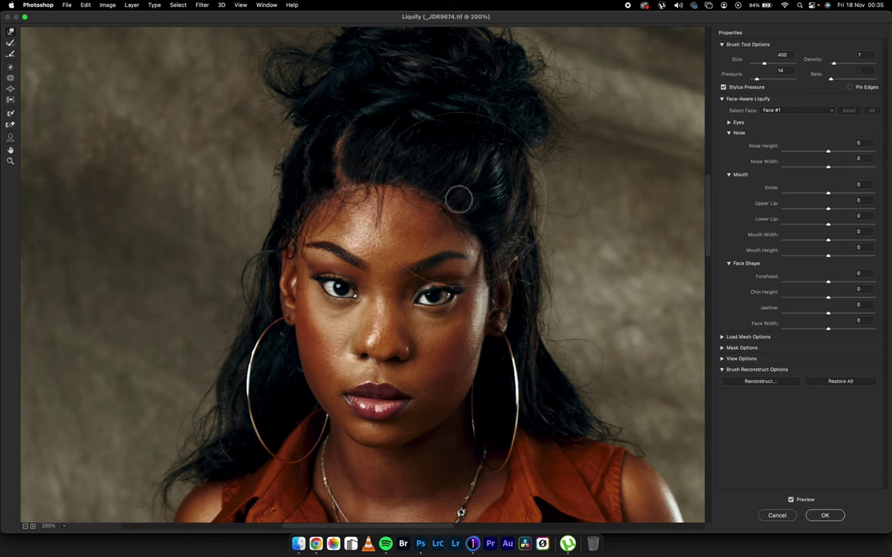
{"action": "key", "text": "bracketleft"}
{"action": "key", "text": "bracketleft"}
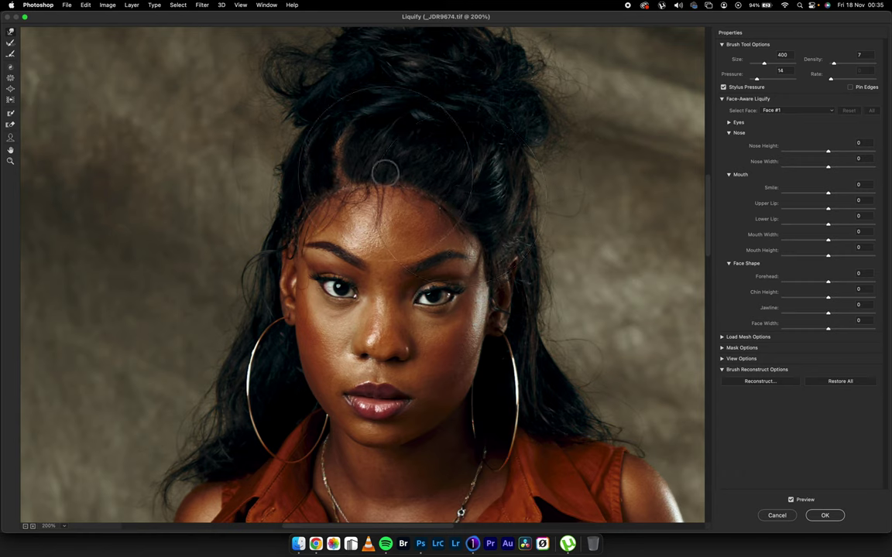
{"action": "key", "text": "bracketright"}
{"action": "key", "text": "bracketright"}
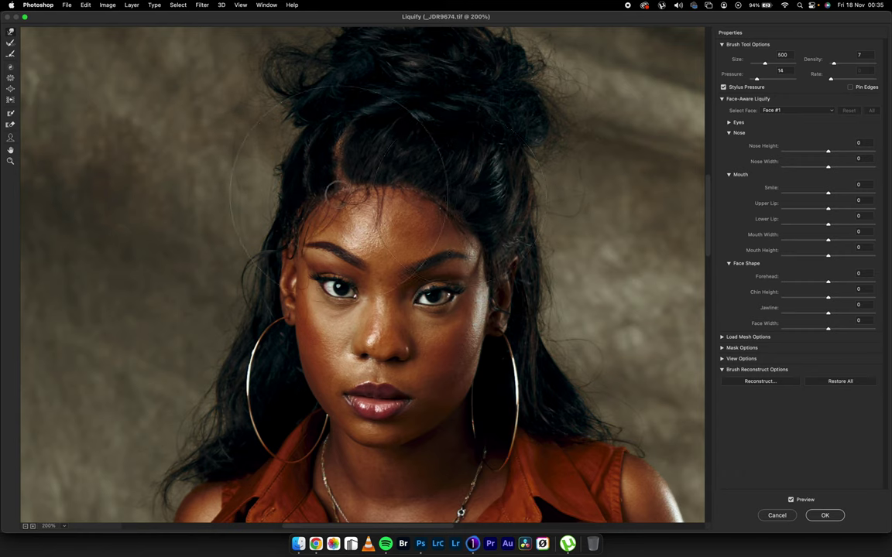
{"action": "key", "text": "bracketleft"}
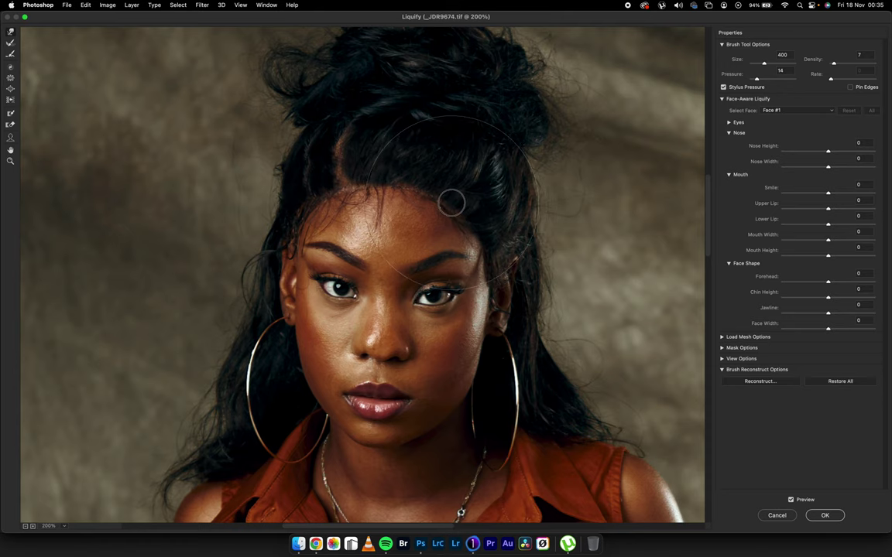
{"action": "scroll", "coordinate": [431, 285], "scroll_direction": "down", "scroll_amount": 5}
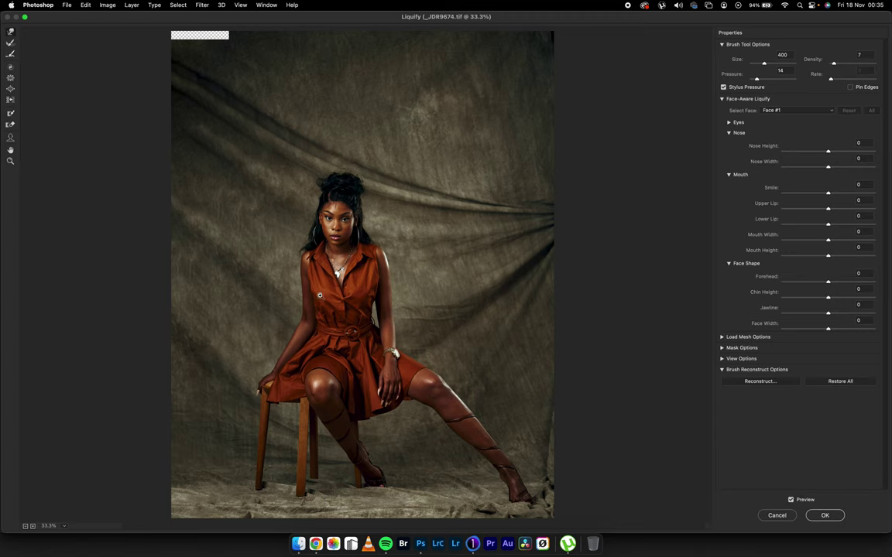
{"action": "scroll", "coordinate": [354, 211], "scroll_direction": "up", "scroll_amount": 2}
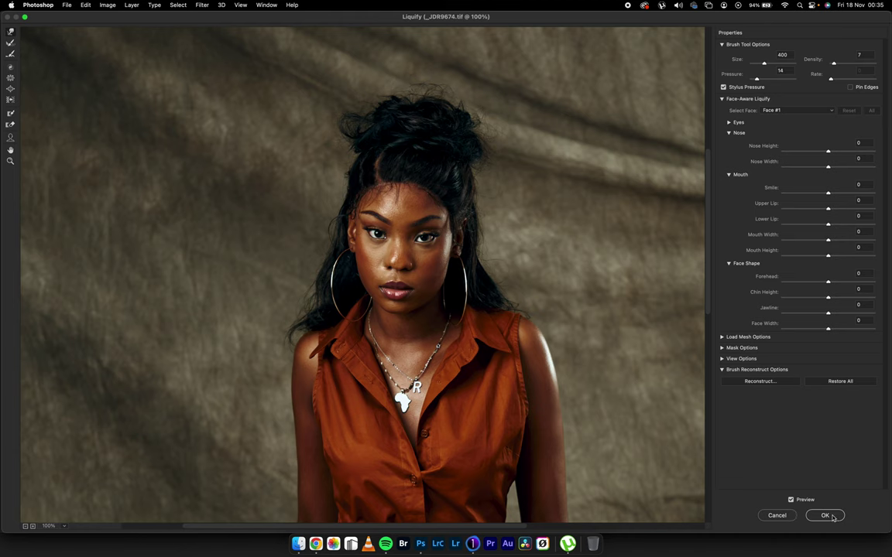
{"action": "left_click", "coordinate": [825, 516]}
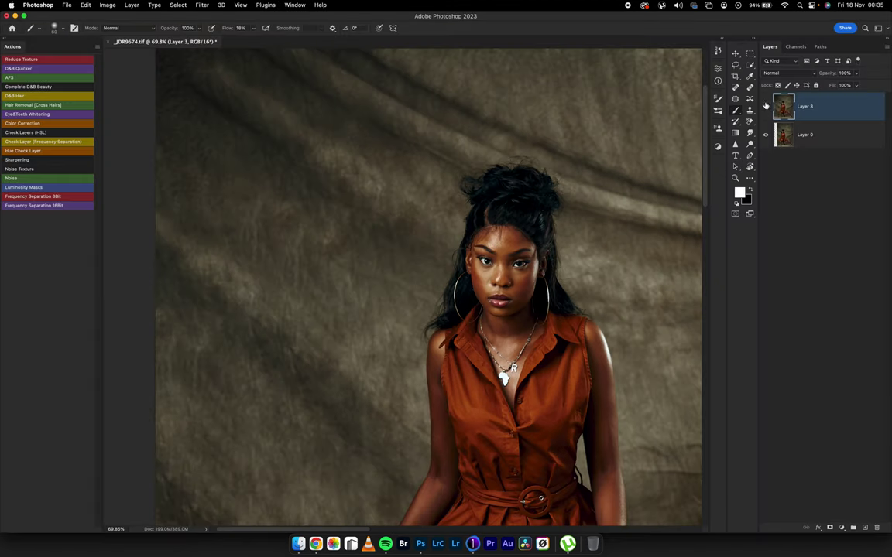
Step: Compare the portrait with Layer 3 hidden and shown, and examine the whole figure
{"action": "left_click", "coordinate": [765, 107]}
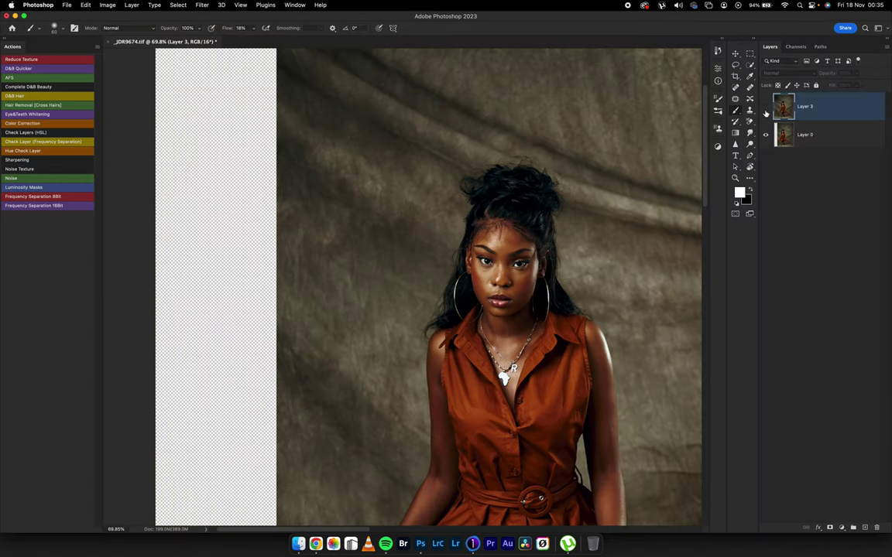
{"action": "left_click", "coordinate": [766, 108]}
{"action": "left_click", "coordinate": [766, 108]}
{"action": "left_click", "coordinate": [766, 108]}
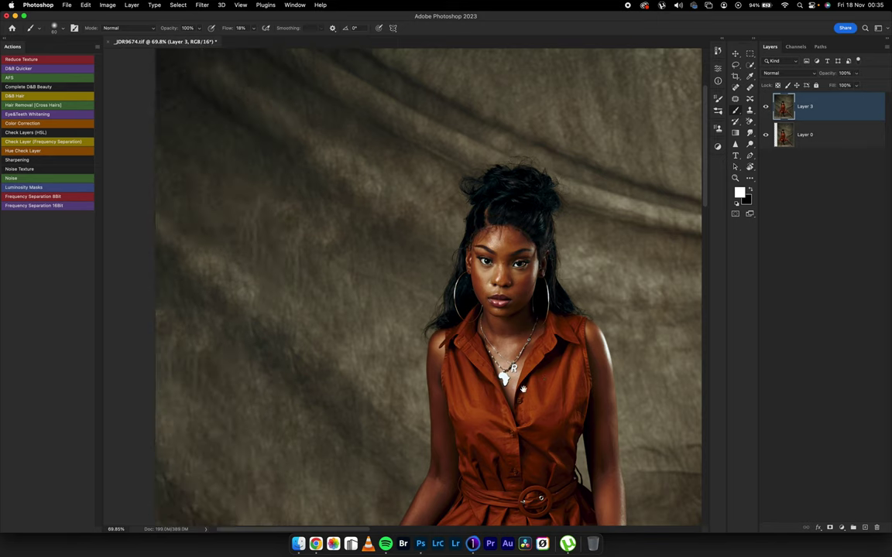
{"action": "scroll", "coordinate": [532, 340], "scroll_direction": "down", "scroll_amount": 5}
{"action": "scroll", "coordinate": [488, 335], "scroll_direction": "up", "scroll_amount": 6}
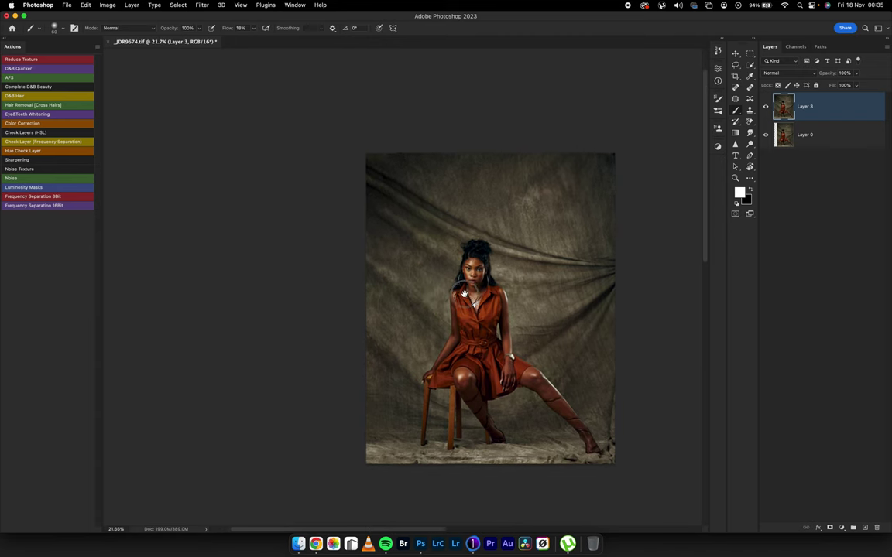
{"action": "scroll", "coordinate": [496, 277], "scroll_direction": "up", "scroll_amount": 2}
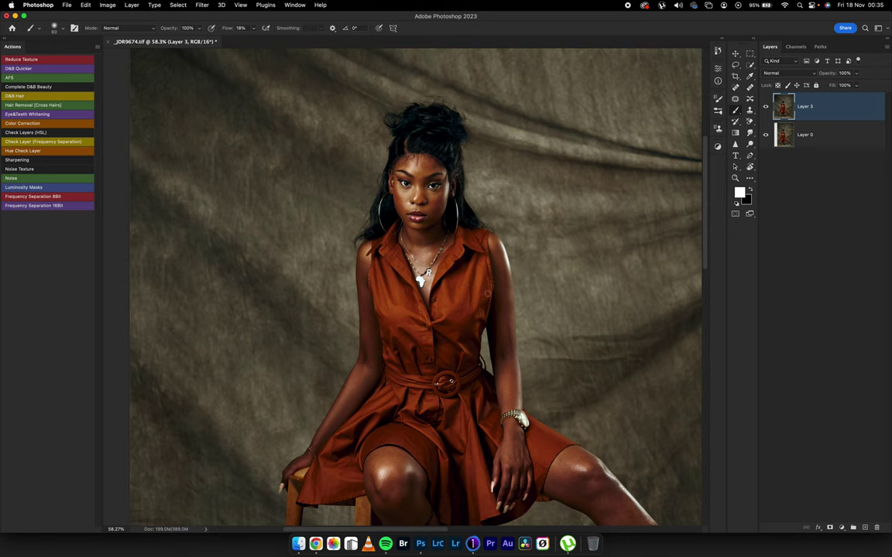
Step: Patch the skin crease just above the upper strap on the outstretched leg with the Patch tool
{"action": "key", "text": "j"}
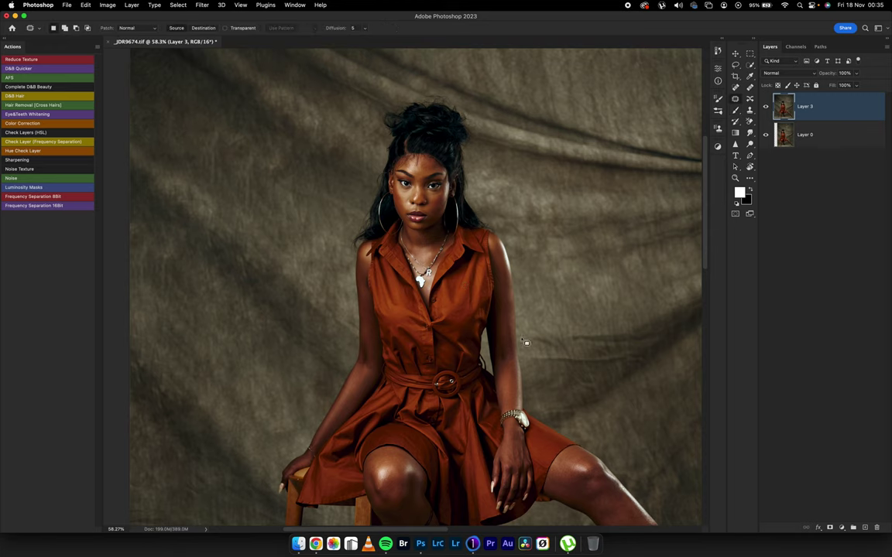
{"action": "left_click_drag", "start_coordinate": [511, 354], "coordinate": [391, 127]}
{"action": "left_click_drag", "start_coordinate": [527, 328], "coordinate": [578, 331]}
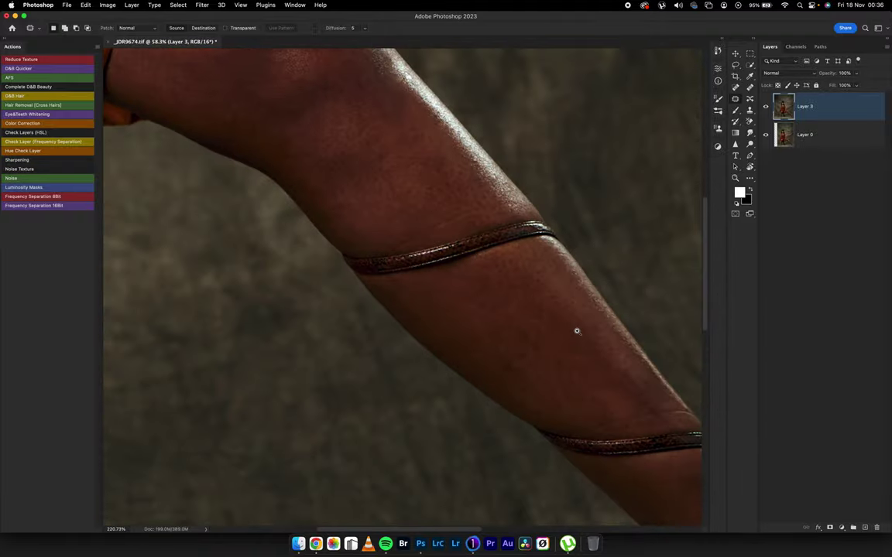
{"action": "left_click_drag", "start_coordinate": [507, 248], "coordinate": [450, 252]}
{"action": "scroll", "coordinate": [484, 235], "scroll_direction": "up", "scroll_amount": 1}
{"action": "mouse_move", "coordinate": [520, 215]}
{"action": "left_mouse_down"}
{"action": "mouse_move", "coordinate": [412, 269]}
{"action": "mouse_move", "coordinate": [429, 242]}
{"action": "mouse_move", "coordinate": [530, 214]}
{"action": "mouse_move", "coordinate": [409, 264]}
{"action": "mouse_move", "coordinate": [424, 240]}
{"action": "mouse_move", "coordinate": [511, 210]}
{"action": "left_mouse_up"}
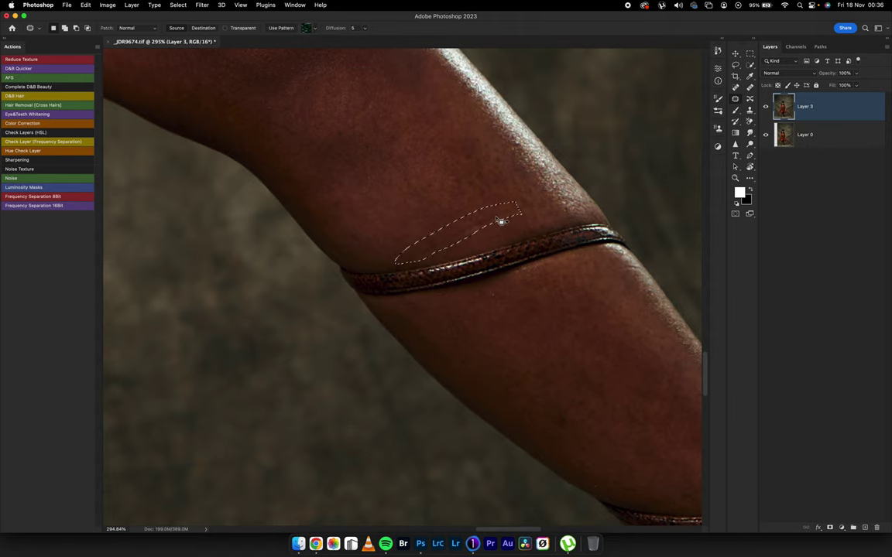
{"action": "left_click", "coordinate": [453, 205]}
Step: Patch the blemishes on the outstretched leg's calf between the upper two straps
{"action": "left_click_drag", "start_coordinate": [504, 283], "coordinate": [442, 184]}
{"action": "left_click_drag", "start_coordinate": [503, 318], "coordinate": [546, 338]}
{"action": "left_click", "coordinate": [535, 304]}
{"action": "left_click", "coordinate": [549, 338]}
{"action": "mouse_move", "coordinate": [549, 291]}
{"action": "left_mouse_down"}
{"action": "mouse_move", "coordinate": [527, 282]}
{"action": "mouse_move", "coordinate": [485, 289]}
{"action": "mouse_move", "coordinate": [509, 299]}
{"action": "mouse_move", "coordinate": [585, 293]}
{"action": "mouse_move", "coordinate": [512, 240]}
{"action": "left_mouse_up"}
{"action": "scroll", "coordinate": [527, 281], "scroll_direction": "down", "scroll_amount": 3}
{"action": "scroll", "coordinate": [527, 281], "scroll_direction": "right", "scroll_amount": 1}
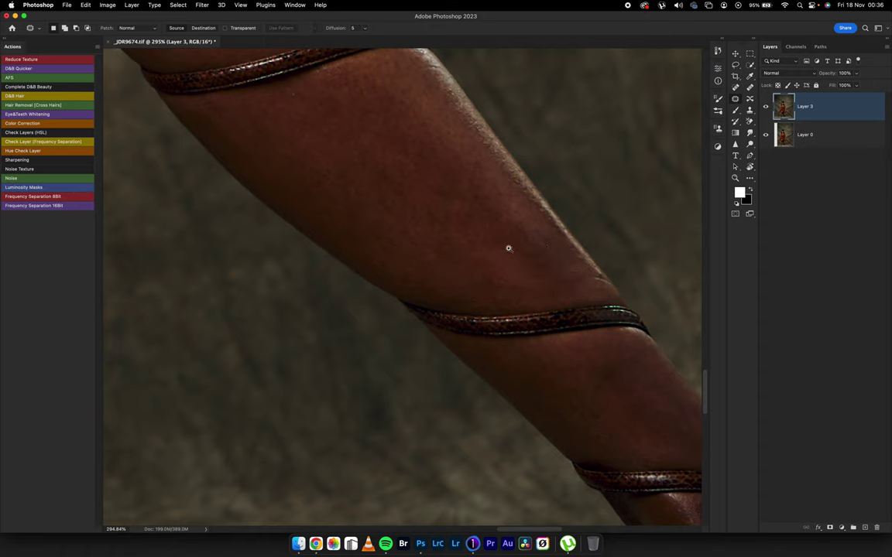
Step: Patch the small spot directly below the upper strap on the outstretched leg with nearby clean skin, and clear the selection
{"action": "scroll", "coordinate": [509, 249], "scroll_direction": "down", "scroll_amount": 5}
{"action": "scroll", "coordinate": [433, 178], "scroll_direction": "up", "scroll_amount": 8}
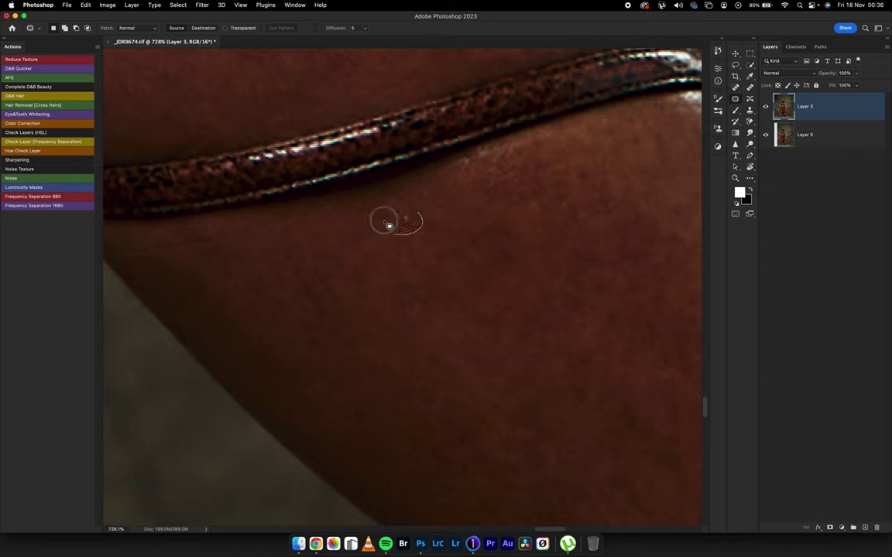
{"action": "scroll", "coordinate": [524, 258], "scroll_direction": "left", "scroll_amount": 5}
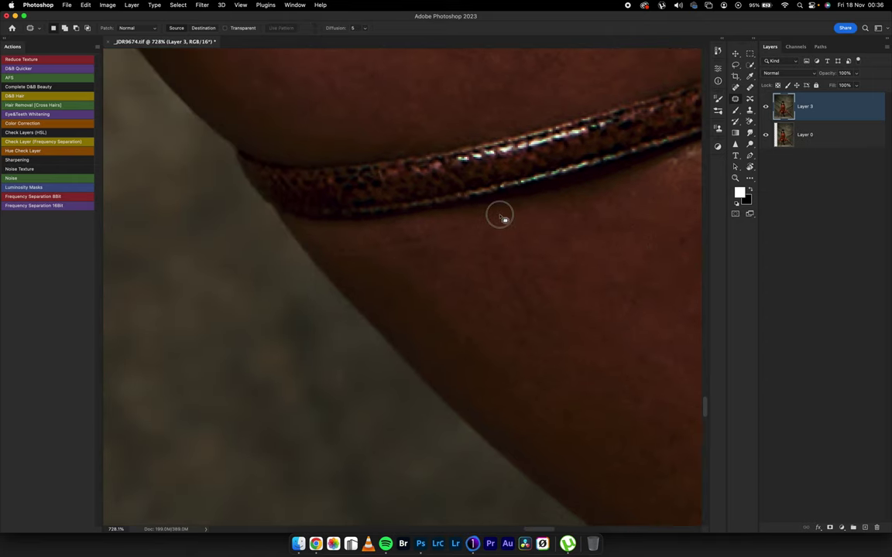
{"action": "mouse_move", "coordinate": [499, 216]}
{"action": "left_mouse_down"}
{"action": "mouse_move", "coordinate": [379, 236]}
{"action": "mouse_move", "coordinate": [349, 232]}
{"action": "mouse_move", "coordinate": [329, 244]}
{"action": "mouse_move", "coordinate": [327, 260]}
{"action": "mouse_move", "coordinate": [394, 261]}
{"action": "mouse_move", "coordinate": [511, 224]}
{"action": "left_mouse_up"}
{"action": "left_click_drag", "start_coordinate": [511, 228], "coordinate": [549, 298]}
{"action": "key", "text": "super+d"}
{"action": "left_click_drag", "start_coordinate": [593, 273], "coordinate": [430, 302]}
{"action": "left_click_drag", "start_coordinate": [496, 296], "coordinate": [488, 300]}
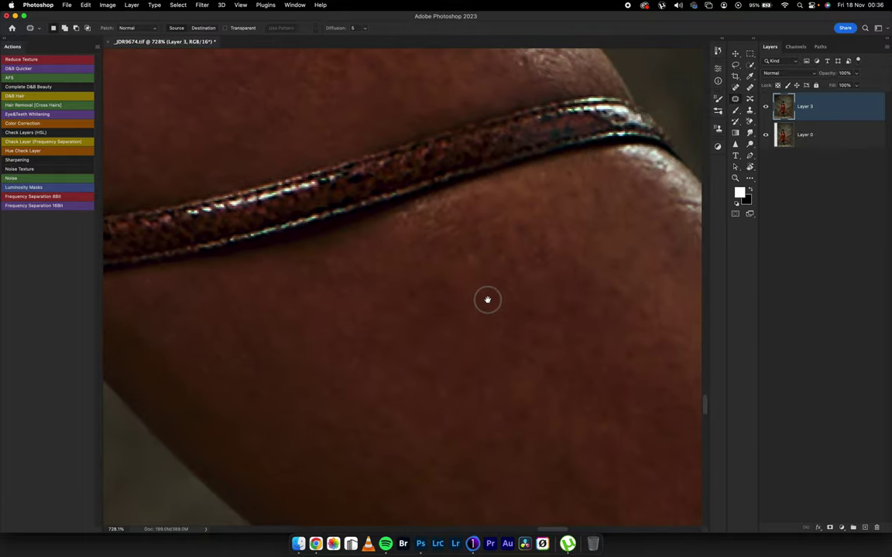
Step: Patch the dark spot between the two straps on the shaded leg beside the stool, and clear the selection
{"action": "left_click_drag", "start_coordinate": [575, 259], "coordinate": [508, 216]}
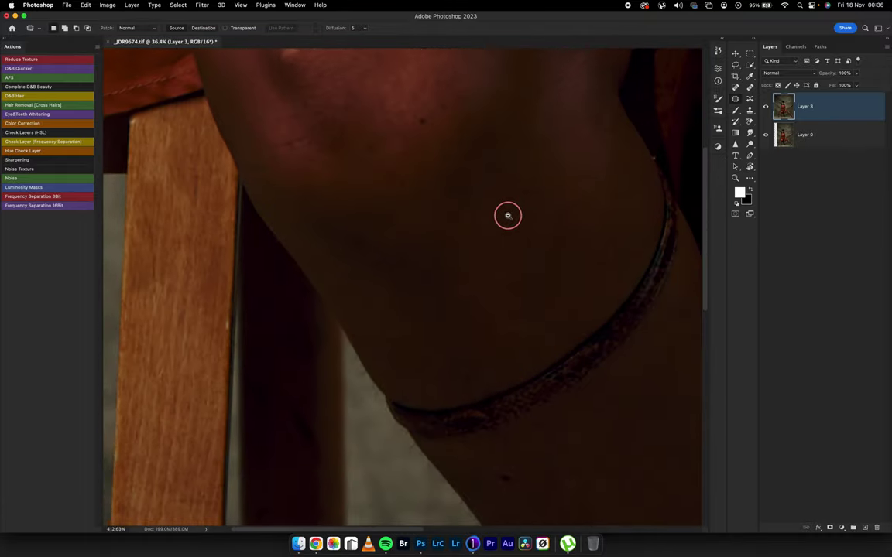
{"action": "scroll", "coordinate": [509, 223], "scroll_direction": "down", "scroll_amount": 5}
{"action": "scroll", "coordinate": [437, 279], "scroll_direction": "up", "scroll_amount": 3}
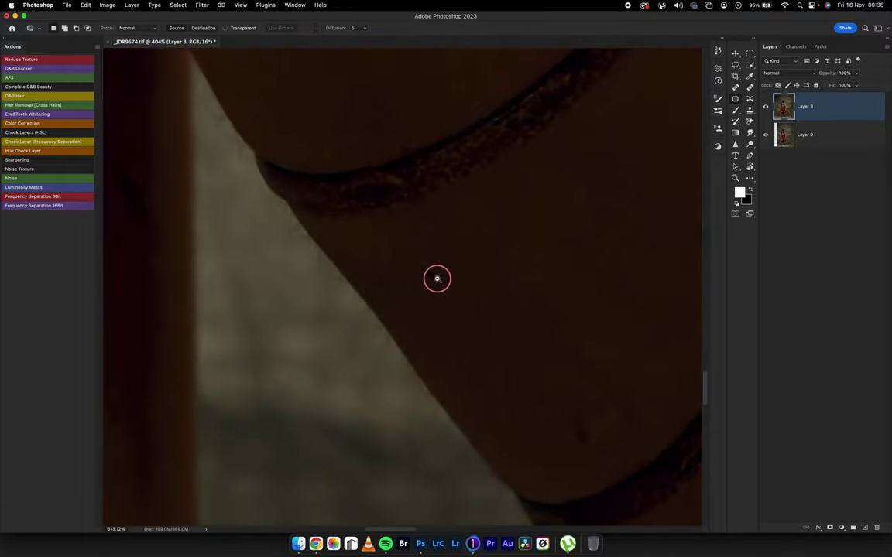
{"action": "scroll", "coordinate": [436, 279], "scroll_direction": "down", "scroll_amount": 1}
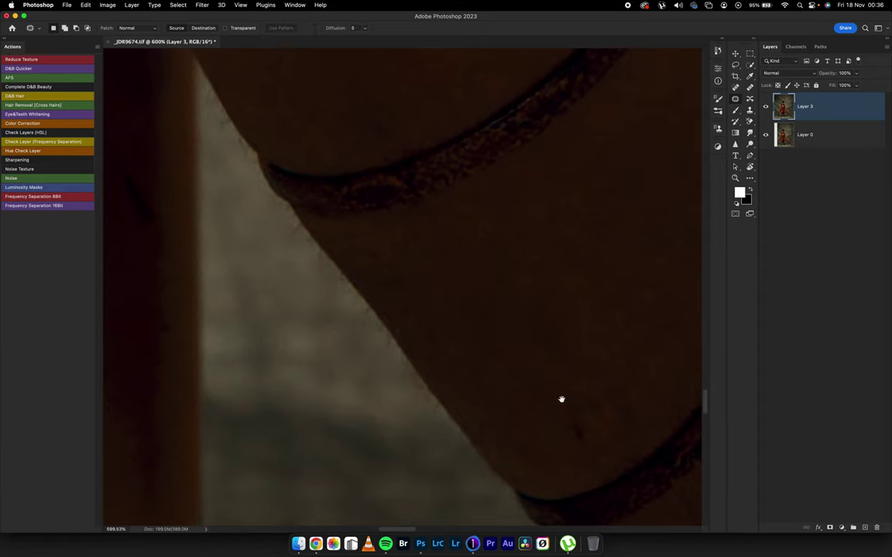
{"action": "mouse_move", "coordinate": [562, 400]}
{"action": "left_mouse_down"}
{"action": "mouse_move", "coordinate": [486, 298]}
{"action": "mouse_move", "coordinate": [568, 279]}
{"action": "left_mouse_up"}
{"action": "left_click_drag", "start_coordinate": [546, 313], "coordinate": [464, 264]}
{"action": "key", "text": "super+d"}
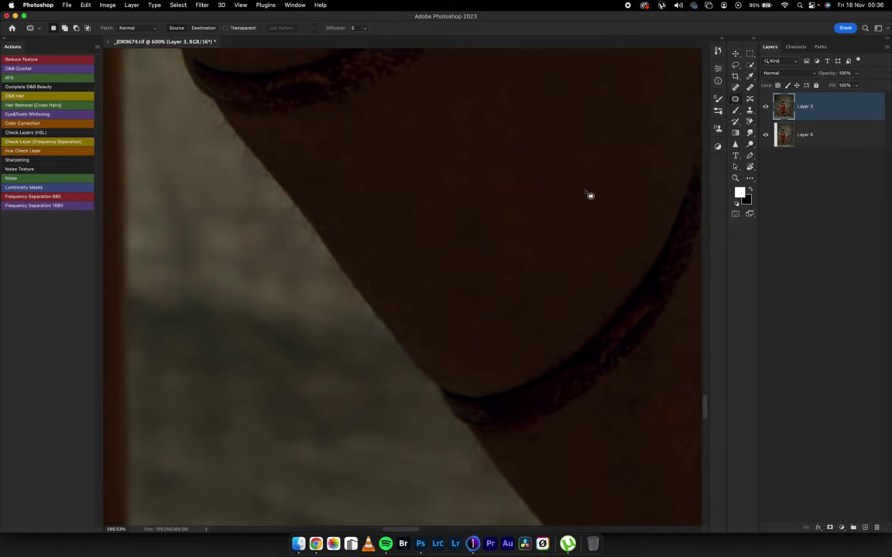
Step: Patch the mark on the shaded leg's lower shin above the ankle strap, and clear the selection
{"action": "scroll", "coordinate": [482, 253], "scroll_direction": "down", "scroll_amount": 8}
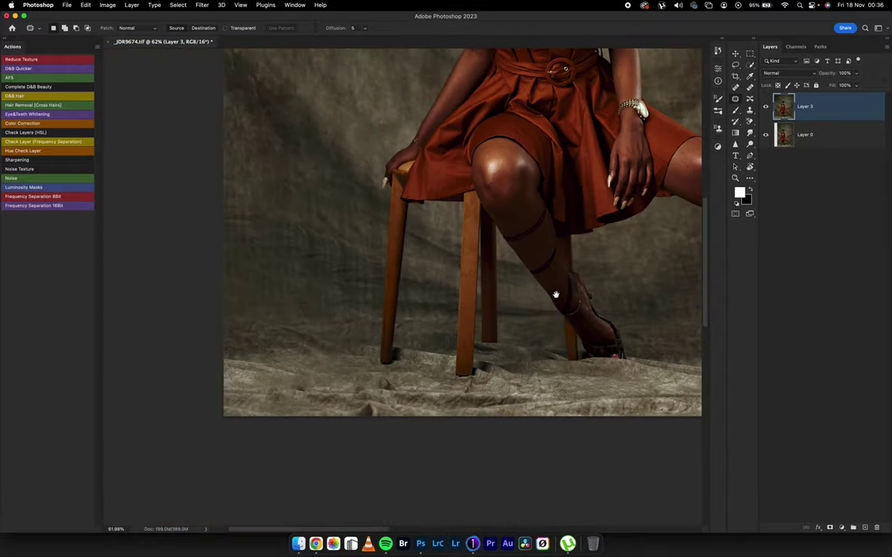
{"action": "scroll", "coordinate": [555, 295], "scroll_direction": "up", "scroll_amount": 6}
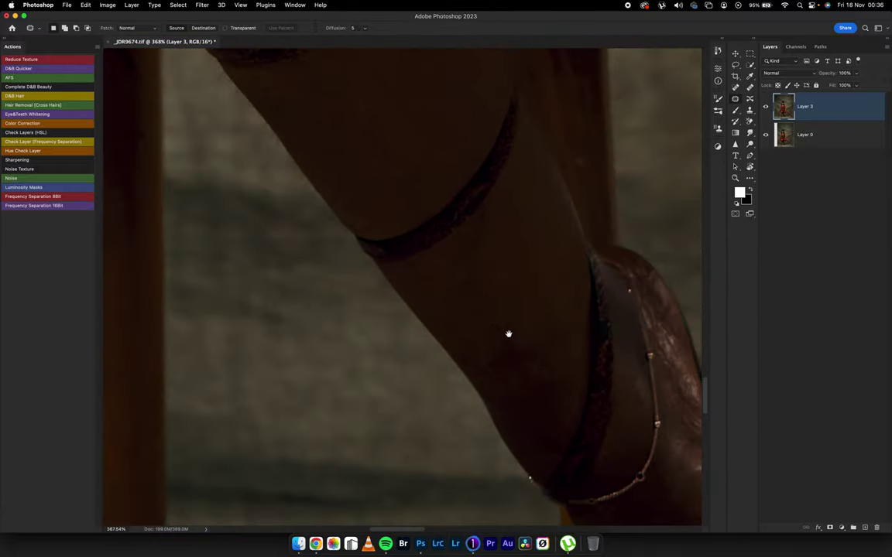
{"action": "mouse_move", "coordinate": [496, 329]}
{"action": "left_mouse_down"}
{"action": "mouse_move", "coordinate": [514, 329]}
{"action": "mouse_move", "coordinate": [475, 330]}
{"action": "mouse_move", "coordinate": [531, 318]}
{"action": "left_mouse_up"}
{"action": "left_click_drag", "start_coordinate": [530, 318], "coordinate": [545, 294]}
{"action": "key", "text": "super+d"}
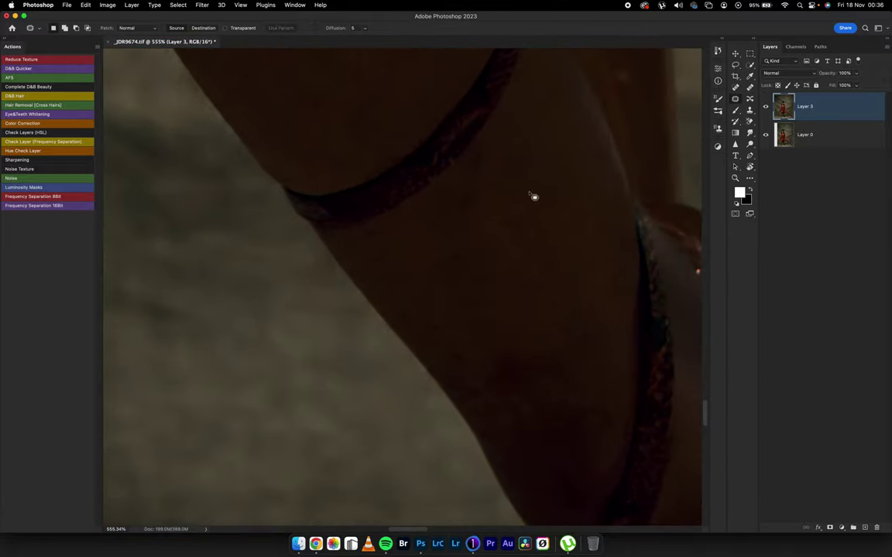
{"action": "scroll", "coordinate": [551, 228], "scroll_direction": "down", "scroll_amount": 8}
{"action": "scroll", "coordinate": [459, 273], "scroll_direction": "up", "scroll_amount": 6}
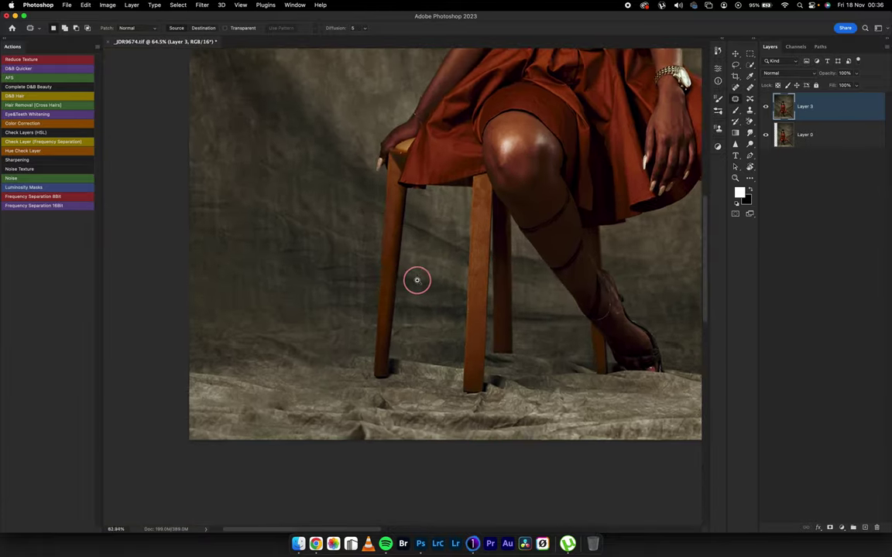
Step: Patch the dark streaks and small marks on the leftmost stool leg with nearby clean wood
{"action": "scroll", "coordinate": [459, 272], "scroll_direction": "down", "scroll_amount": 1}
{"action": "scroll", "coordinate": [339, 261], "scroll_direction": "up", "scroll_amount": 1}
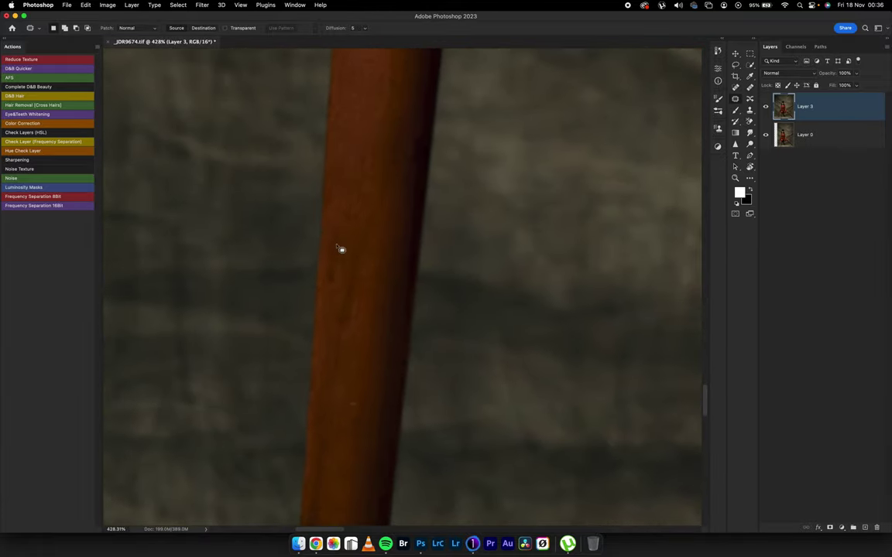
{"action": "mouse_move", "coordinate": [340, 245]}
{"action": "left_mouse_down"}
{"action": "mouse_move", "coordinate": [327, 288]}
{"action": "mouse_move", "coordinate": [336, 199]}
{"action": "left_mouse_up"}
{"action": "mouse_move", "coordinate": [359, 240]}
{"action": "left_mouse_down"}
{"action": "mouse_move", "coordinate": [357, 336]}
{"action": "mouse_move", "coordinate": [356, 262]}
{"action": "left_mouse_up"}
{"action": "left_click_drag", "start_coordinate": [352, 258], "coordinate": [364, 336]}
{"action": "left_click_drag", "start_coordinate": [366, 390], "coordinate": [364, 391]}
{"action": "left_click_drag", "start_coordinate": [358, 393], "coordinate": [359, 362]}
Step: Patch the dark mark on the upper part of the front stool leg with nearby wood, and clear the selection
{"action": "scroll", "coordinate": [352, 293], "scroll_direction": "down", "scroll_amount": 10}
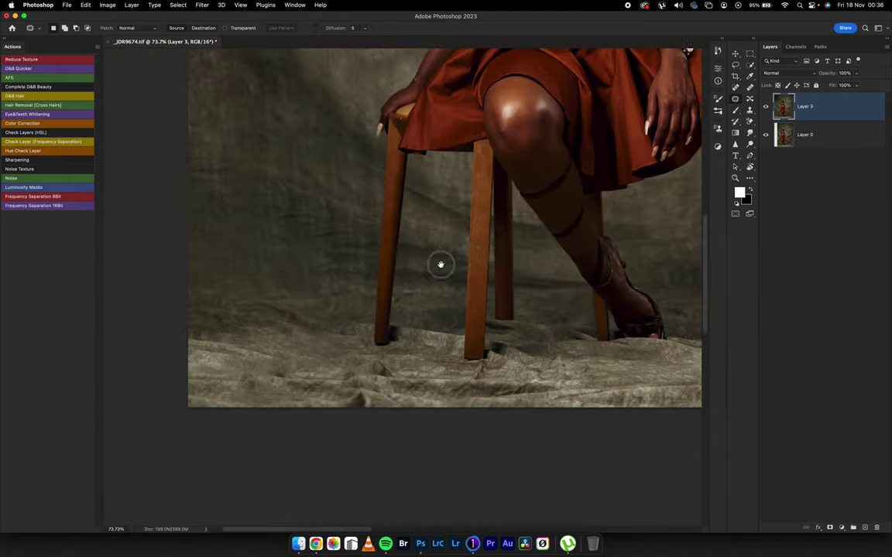
{"action": "scroll", "coordinate": [416, 281], "scroll_direction": "up", "scroll_amount": 8}
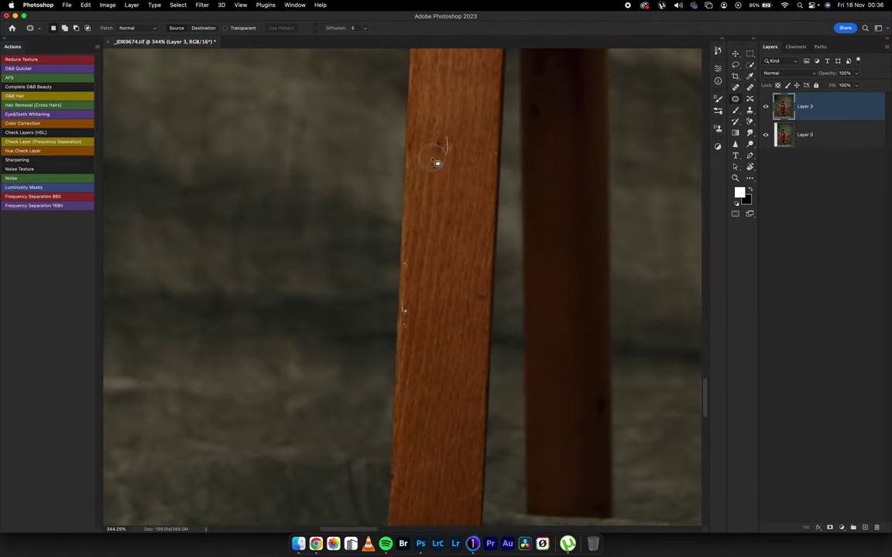
{"action": "left_click_drag", "start_coordinate": [432, 158], "coordinate": [440, 141]}
{"action": "left_click_drag", "start_coordinate": [438, 151], "coordinate": [436, 185]}
{"action": "key", "text": "super+d"}
Step: Patch the light chips and small dents along both edges of the front stool leg, down towards its foot
{"action": "mouse_move", "coordinate": [407, 301]}
{"action": "left_mouse_down"}
{"action": "mouse_move", "coordinate": [408, 342]}
{"action": "mouse_move", "coordinate": [406, 314]}
{"action": "left_mouse_up"}
{"action": "left_click_drag", "start_coordinate": [404, 314], "coordinate": [405, 357]}
{"action": "left_click_drag", "start_coordinate": [480, 308], "coordinate": [481, 334]}
{"action": "left_click_drag", "start_coordinate": [438, 389], "coordinate": [438, 189]}
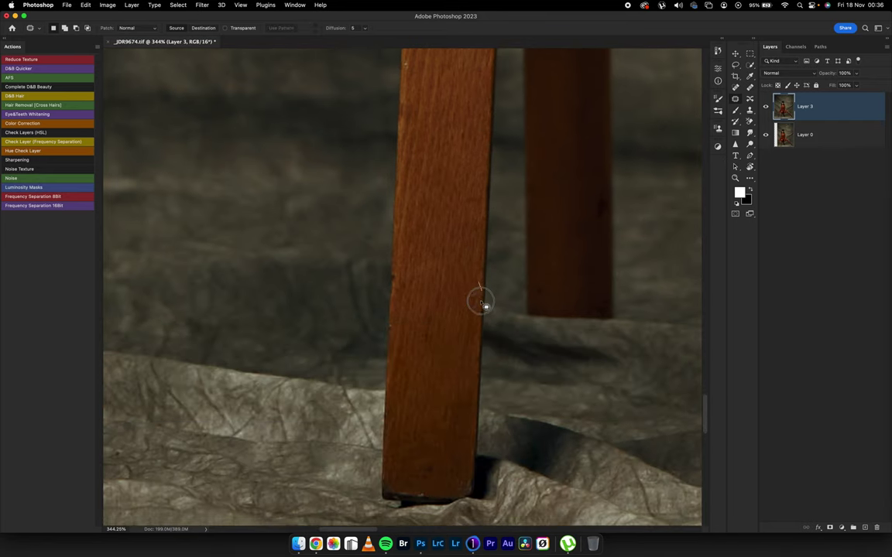
{"action": "mouse_move", "coordinate": [437, 408]}
{"action": "left_mouse_down"}
{"action": "mouse_move", "coordinate": [404, 421]}
{"action": "mouse_move", "coordinate": [431, 416]}
{"action": "mouse_move", "coordinate": [442, 299]}
{"action": "left_mouse_up"}
{"action": "left_click", "coordinate": [422, 351]}
Step: Patch the dark spots near the foot of the shaded rear stool leg, and clear the selection
{"action": "mouse_move", "coordinate": [550, 297]}
{"action": "left_mouse_down"}
{"action": "mouse_move", "coordinate": [475, 389]}
{"action": "mouse_move", "coordinate": [481, 255]}
{"action": "mouse_move", "coordinate": [455, 274]}
{"action": "mouse_move", "coordinate": [457, 393]}
{"action": "left_mouse_up"}
{"action": "left_click", "coordinate": [469, 329]}
{"action": "left_click_drag", "start_coordinate": [458, 389], "coordinate": [463, 369]}
{"action": "left_click", "coordinate": [487, 348]}
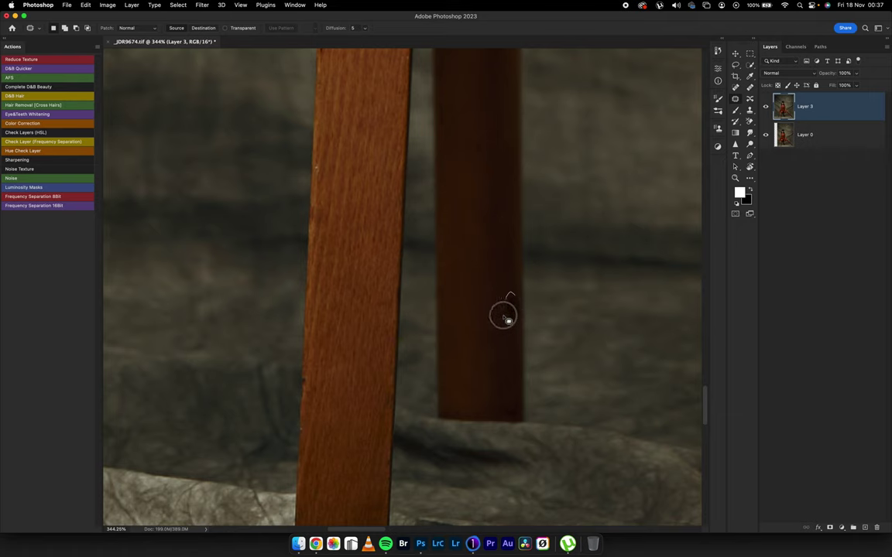
{"action": "mouse_move", "coordinate": [504, 315]}
{"action": "left_mouse_down"}
{"action": "mouse_move", "coordinate": [516, 308]}
{"action": "mouse_move", "coordinate": [512, 367]}
{"action": "left_mouse_up"}
{"action": "left_click", "coordinate": [502, 354]}
Step: Patch the marks along the middle of the shaded rear stool leg, and clear the selection
{"action": "mouse_move", "coordinate": [441, 111]}
{"action": "left_mouse_down"}
{"action": "mouse_move", "coordinate": [467, 320]}
{"action": "mouse_move", "coordinate": [459, 327]}
{"action": "left_mouse_up"}
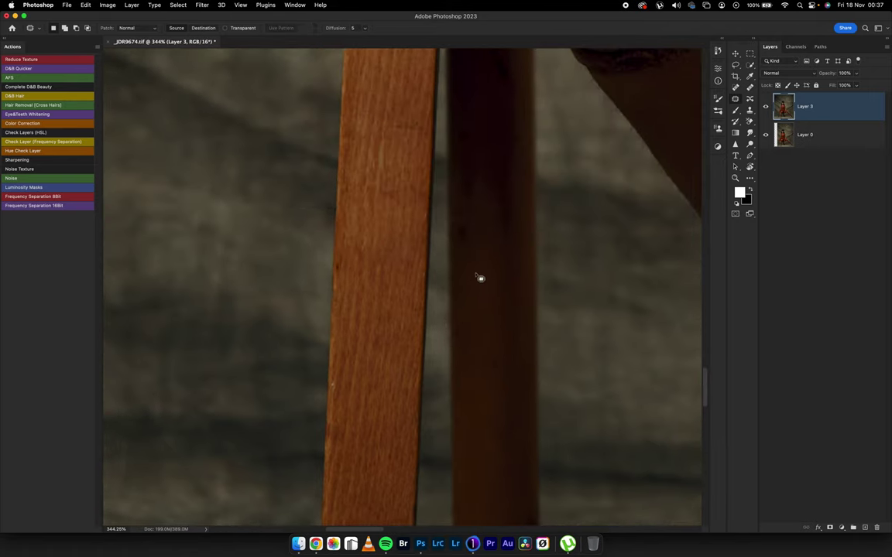
{"action": "left_click", "coordinate": [464, 262]}
{"action": "scroll", "coordinate": [482, 298], "scroll_direction": "down", "scroll_amount": 2}
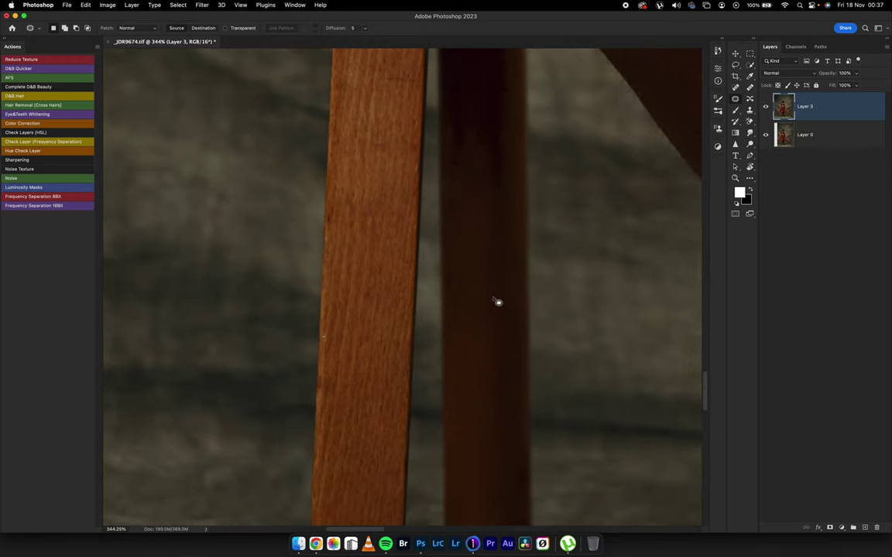
{"action": "left_click_drag", "start_coordinate": [493, 301], "coordinate": [486, 308]}
{"action": "left_click_drag", "start_coordinate": [486, 326], "coordinate": [482, 361]}
{"action": "key", "text": "super+d"}
Step: Patch the dark mark on the rear stool leg's upper section beside the strapped calf, and clear the selection
{"action": "left_click_drag", "start_coordinate": [354, 128], "coordinate": [338, 323]}
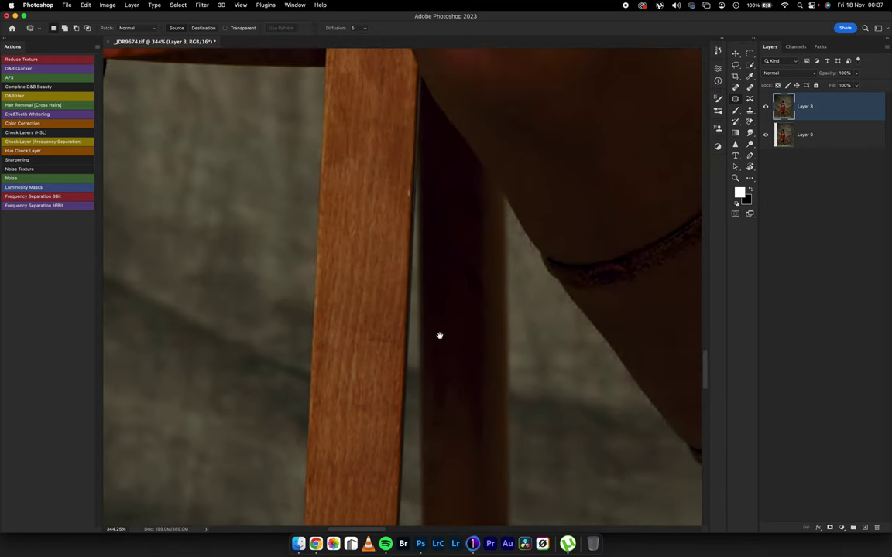
{"action": "left_click_drag", "start_coordinate": [439, 335], "coordinate": [426, 252]}
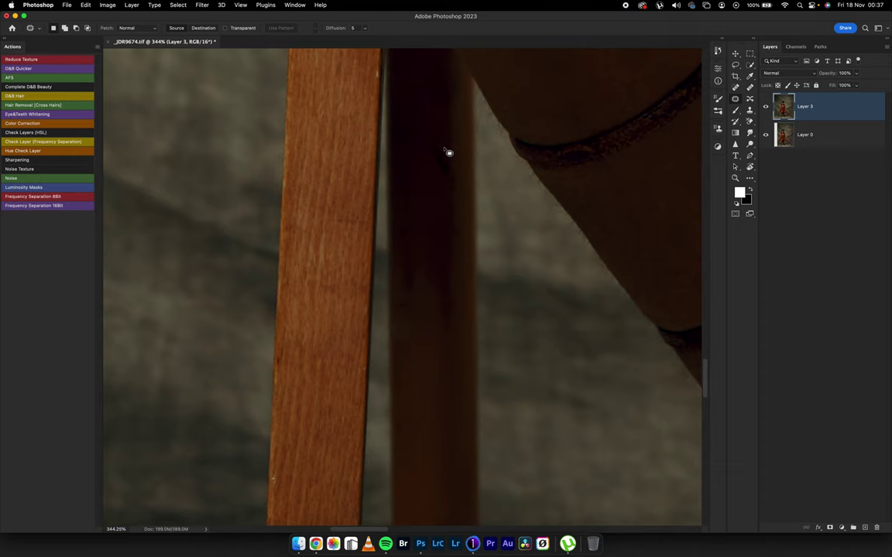
{"action": "mouse_move", "coordinate": [444, 150]}
{"action": "left_mouse_down"}
{"action": "mouse_move", "coordinate": [444, 185]}
{"action": "mouse_move", "coordinate": [445, 155]}
{"action": "left_mouse_up"}
{"action": "left_click_drag", "start_coordinate": [440, 165], "coordinate": [439, 240]}
{"action": "key", "text": "super+d"}
Step: Patch the small mark near the lit edge of the rear stool leg, level with the calf strap
{"action": "left_click_drag", "start_coordinate": [437, 340], "coordinate": [437, 271]}
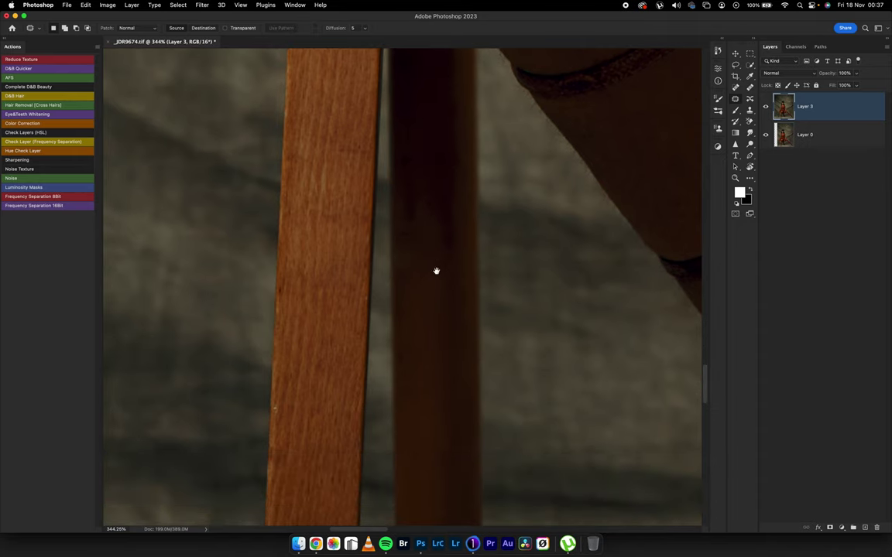
{"action": "mouse_move", "coordinate": [463, 213]}
{"action": "left_mouse_down"}
{"action": "mouse_move", "coordinate": [450, 306]}
{"action": "mouse_move", "coordinate": [457, 332]}
{"action": "left_mouse_up"}
{"action": "mouse_move", "coordinate": [461, 269]}
{"action": "left_mouse_down"}
{"action": "mouse_move", "coordinate": [456, 294]}
{"action": "mouse_move", "coordinate": [463, 275]}
{"action": "left_mouse_up"}
{"action": "left_click_drag", "start_coordinate": [458, 283], "coordinate": [455, 304]}
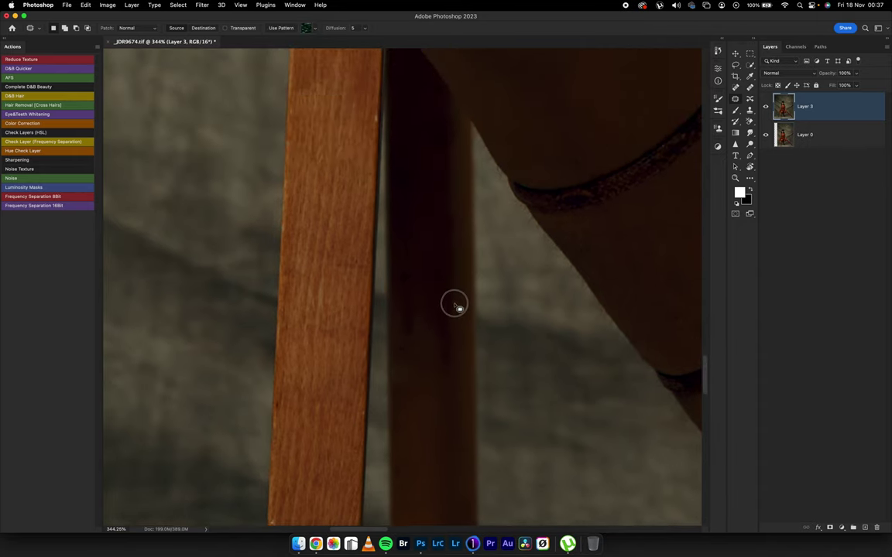
{"action": "left_click", "coordinate": [454, 304]}
Step: Patch the two remaining marks at the very top of the rear stool leg, next to the calf's edge
{"action": "left_click_drag", "start_coordinate": [434, 98], "coordinate": [441, 116]}
{"action": "left_click_drag", "start_coordinate": [438, 151], "coordinate": [434, 205]}
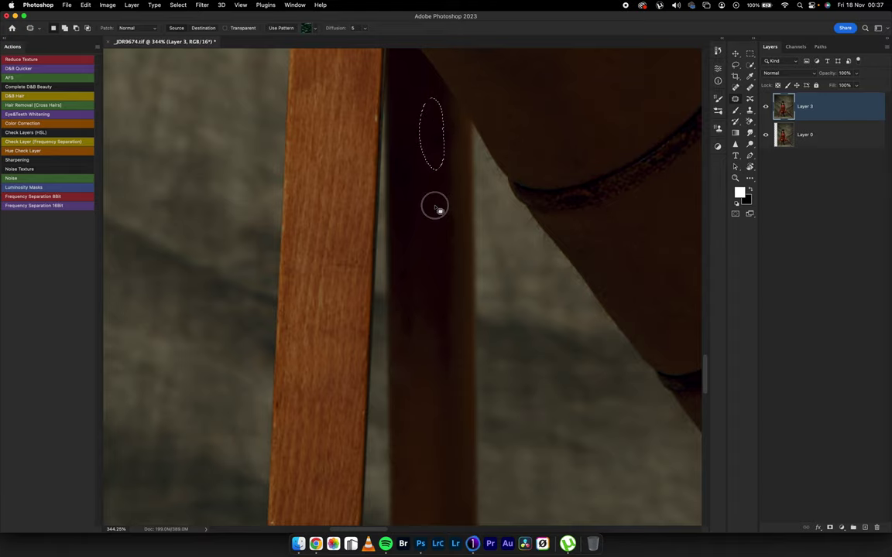
{"action": "key", "text": "super+d"}
{"action": "mouse_move", "coordinate": [448, 126]}
{"action": "left_mouse_down"}
{"action": "mouse_move", "coordinate": [457, 144]}
{"action": "mouse_move", "coordinate": [450, 127]}
{"action": "left_mouse_up"}
{"action": "left_click_drag", "start_coordinate": [447, 148], "coordinate": [441, 230]}
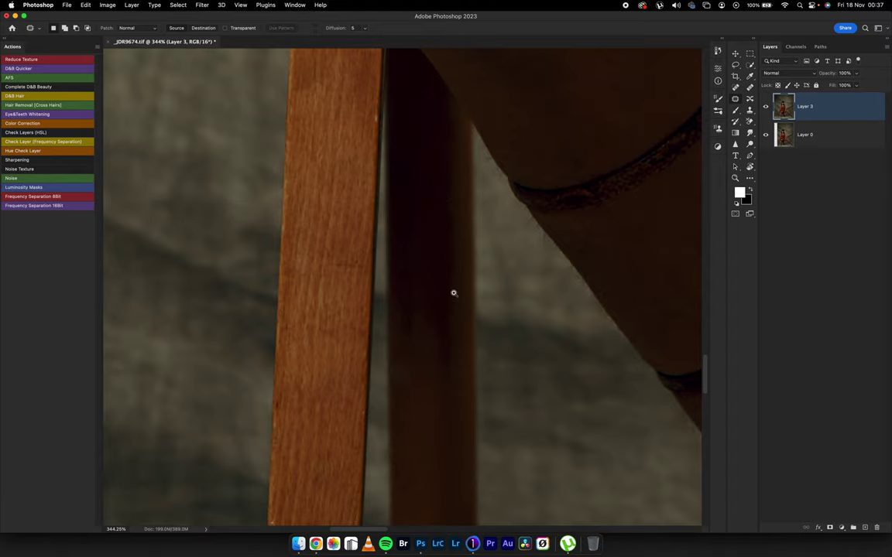
Step: Patch the uneven wood on the leftmost stool leg just below the dress hem, and clear the selection
{"action": "key", "text": "super+0"}
{"action": "scroll", "coordinate": [419, 250], "scroll_direction": "up", "scroll_amount": 10}
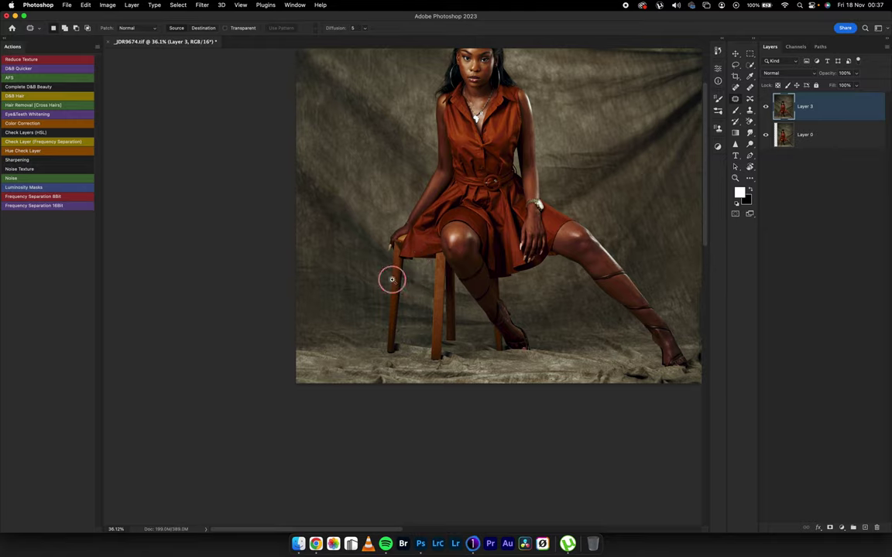
{"action": "scroll", "coordinate": [446, 262], "scroll_direction": "up", "scroll_amount": 1}
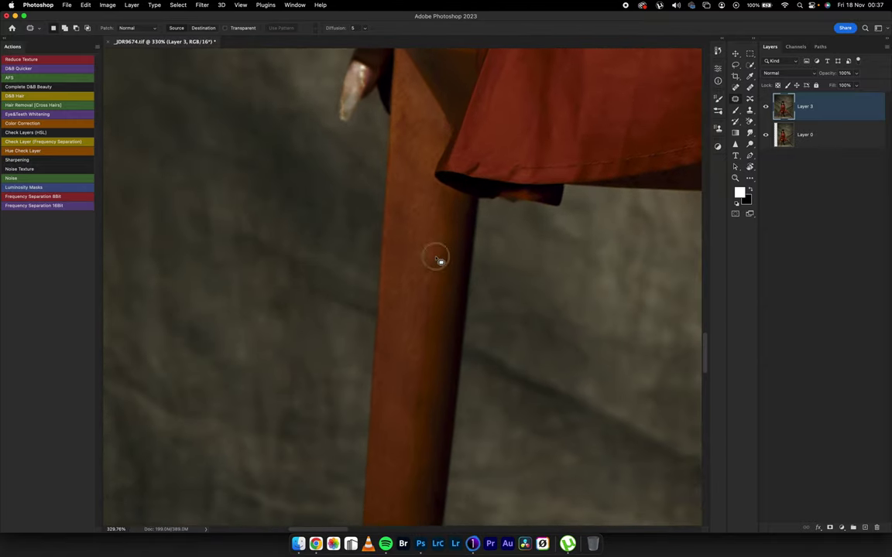
{"action": "left_click_drag", "start_coordinate": [431, 268], "coordinate": [432, 349]}
{"action": "left_click_drag", "start_coordinate": [430, 307], "coordinate": [406, 316]}
{"action": "key", "text": "super+d"}
Step: Patch the remaining discoloured spots farther down the leftmost stool leg with neighbouring wood, clearing the selection after each
{"action": "mouse_move", "coordinate": [425, 379]}
{"action": "left_mouse_down"}
{"action": "mouse_move", "coordinate": [437, 284]}
{"action": "mouse_move", "coordinate": [436, 328]}
{"action": "left_mouse_up"}
{"action": "left_click_drag", "start_coordinate": [412, 260], "coordinate": [422, 300]}
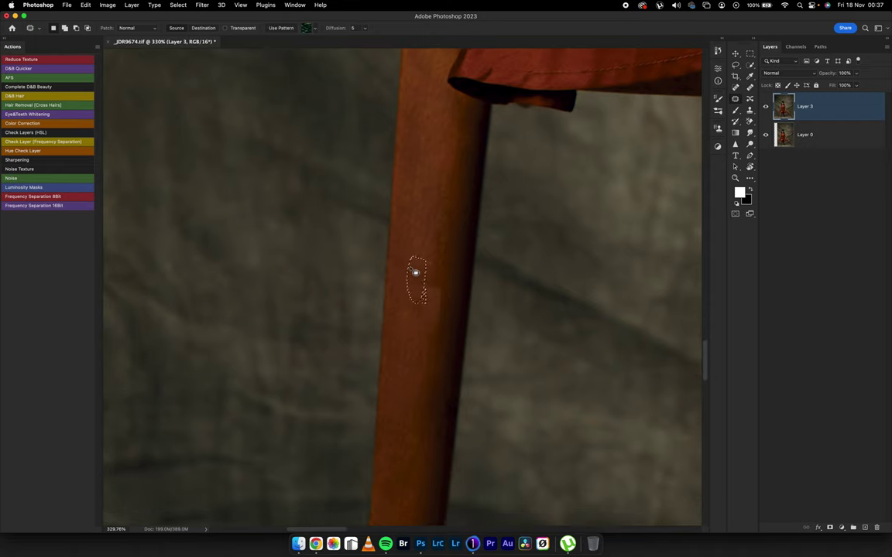
{"action": "left_click_drag", "start_coordinate": [436, 332], "coordinate": [418, 356]}
{"action": "key", "text": "super+d"}
{"action": "left_click_drag", "start_coordinate": [450, 225], "coordinate": [441, 223]}
{"action": "left_click_drag", "start_coordinate": [439, 250], "coordinate": [421, 310]}
{"action": "key", "text": "super+d"}
Step: Patch the small skin blemishes on the chest between the necklace chains with nearby clean skin
{"action": "left_click_drag", "start_coordinate": [444, 383], "coordinate": [387, 368]}
{"action": "left_click_drag", "start_coordinate": [448, 322], "coordinate": [415, 349]}
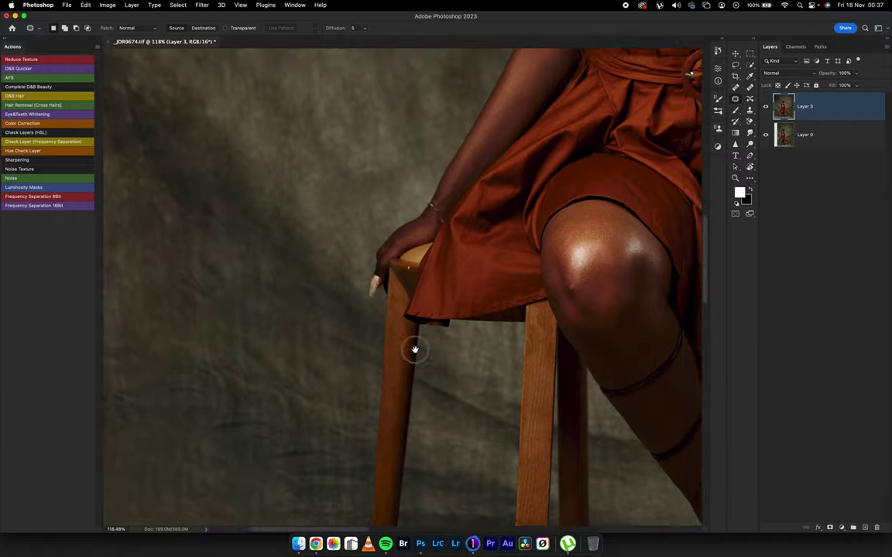
{"action": "left_click_drag", "start_coordinate": [517, 143], "coordinate": [421, 310]}
{"action": "scroll", "coordinate": [421, 311], "scroll_direction": "up", "scroll_amount": 5}
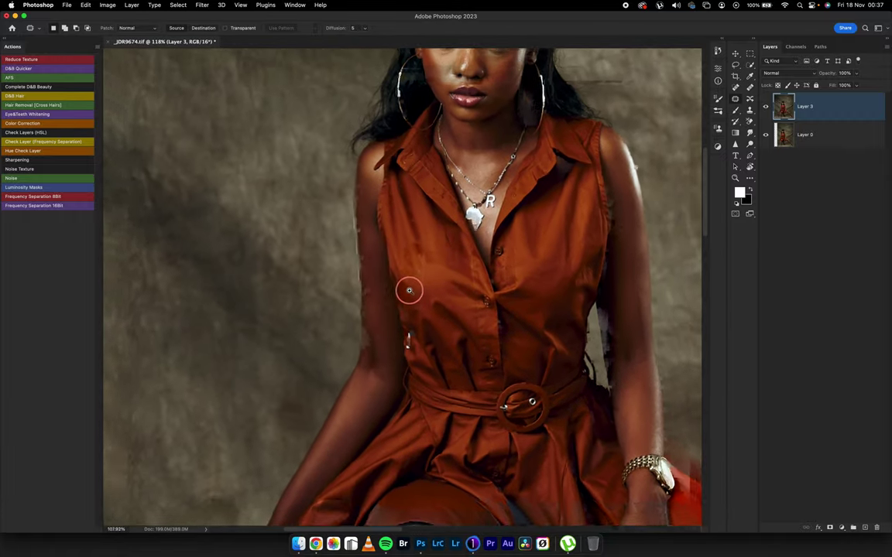
{"action": "scroll", "coordinate": [424, 286], "scroll_direction": "up", "scroll_amount": 3}
{"action": "scroll", "coordinate": [424, 287], "scroll_direction": "up", "scroll_amount": 3}
{"action": "scroll", "coordinate": [457, 329], "scroll_direction": "up", "scroll_amount": 5}
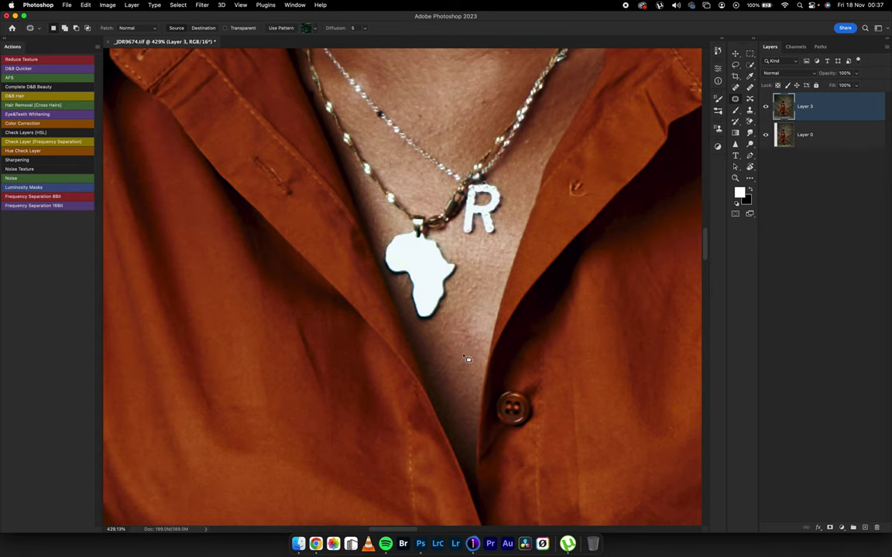
{"action": "scroll", "coordinate": [468, 359], "scroll_direction": "up", "scroll_amount": 5}
{"action": "scroll", "coordinate": [468, 319], "scroll_direction": "up", "scroll_amount": 3}
{"action": "scroll", "coordinate": [468, 325], "scroll_direction": "up", "scroll_amount": 1}
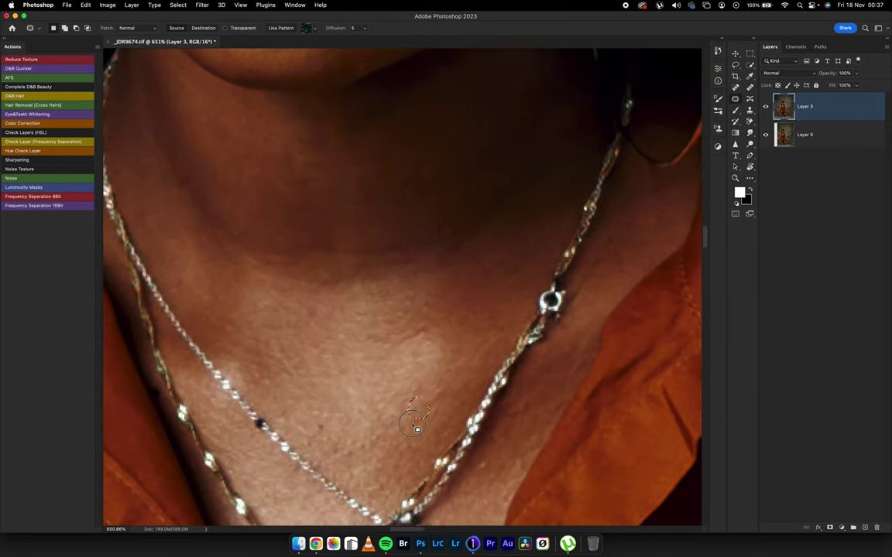
{"action": "left_click_drag", "start_coordinate": [523, 324], "coordinate": [446, 322]}
{"action": "left_click_drag", "start_coordinate": [445, 322], "coordinate": [403, 360]}
Step: Patch the stray hair between the ear and outer eye corner, and the small spot on the nose tip
{"action": "left_click_drag", "start_coordinate": [466, 253], "coordinate": [524, 256]}
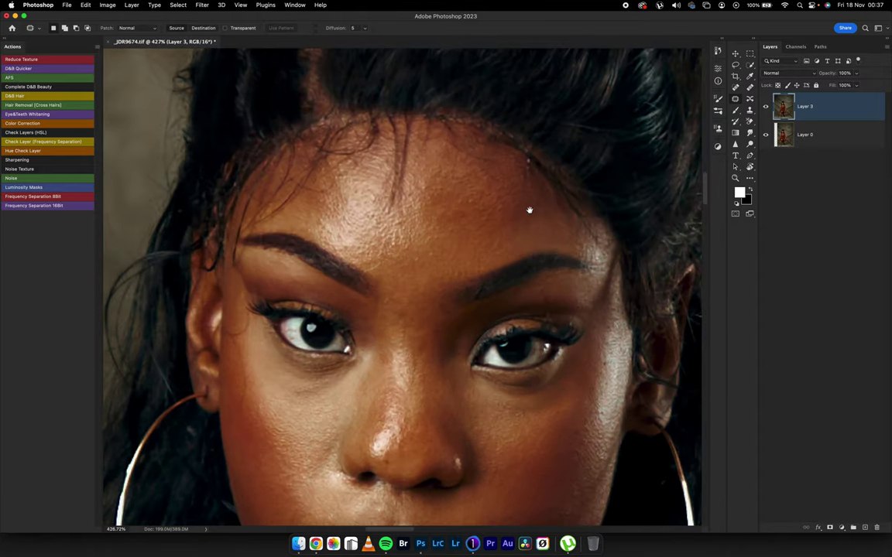
{"action": "left_click_drag", "start_coordinate": [479, 285], "coordinate": [557, 206]}
{"action": "left_click_drag", "start_coordinate": [298, 255], "coordinate": [330, 249]}
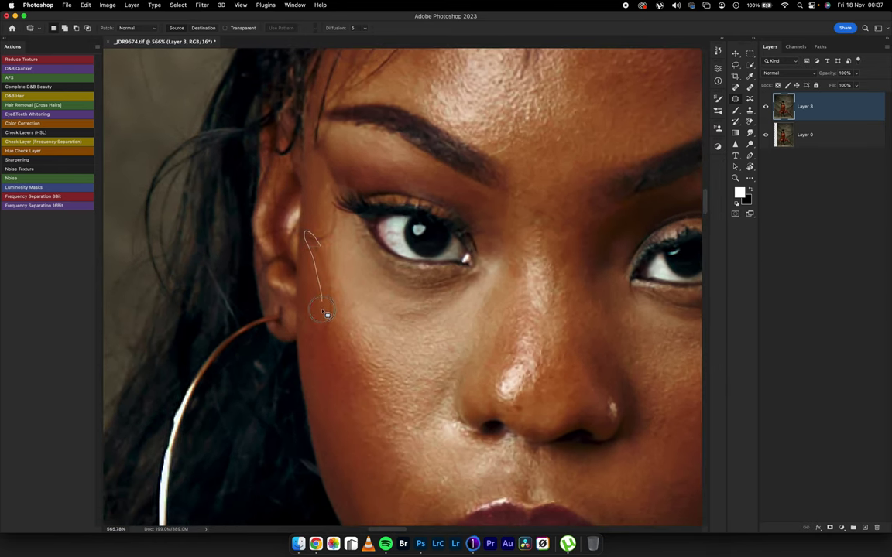
{"action": "mouse_move", "coordinate": [326, 314]}
{"action": "left_mouse_down"}
{"action": "mouse_move", "coordinate": [335, 338]}
{"action": "mouse_move", "coordinate": [332, 279]}
{"action": "left_mouse_up"}
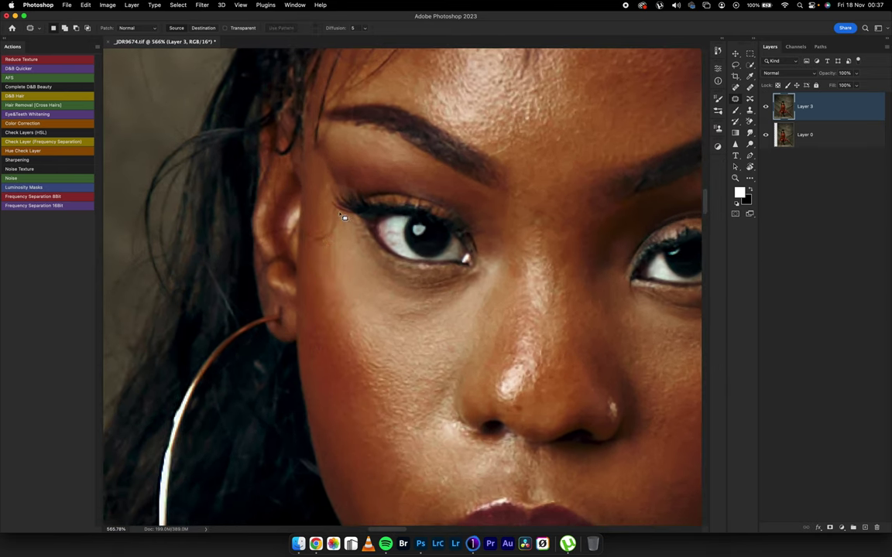
{"action": "left_click_drag", "start_coordinate": [343, 228], "coordinate": [338, 214]}
{"action": "mouse_move", "coordinate": [306, 368]}
{"action": "left_mouse_down"}
{"action": "mouse_move", "coordinate": [327, 382]}
{"action": "mouse_move", "coordinate": [337, 356]}
{"action": "left_mouse_up"}
{"action": "left_click_drag", "start_coordinate": [457, 373], "coordinate": [549, 378]}
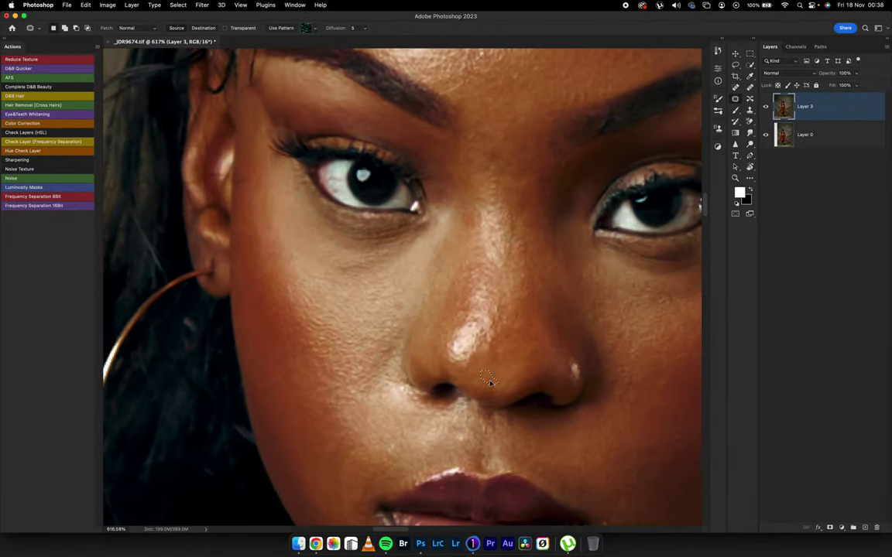
Step: Examine the whole retouched portrait, from the face and dress to the legs and backdrop, for leftover flaws
{"action": "scroll", "coordinate": [489, 380], "scroll_direction": "down", "scroll_amount": 10}
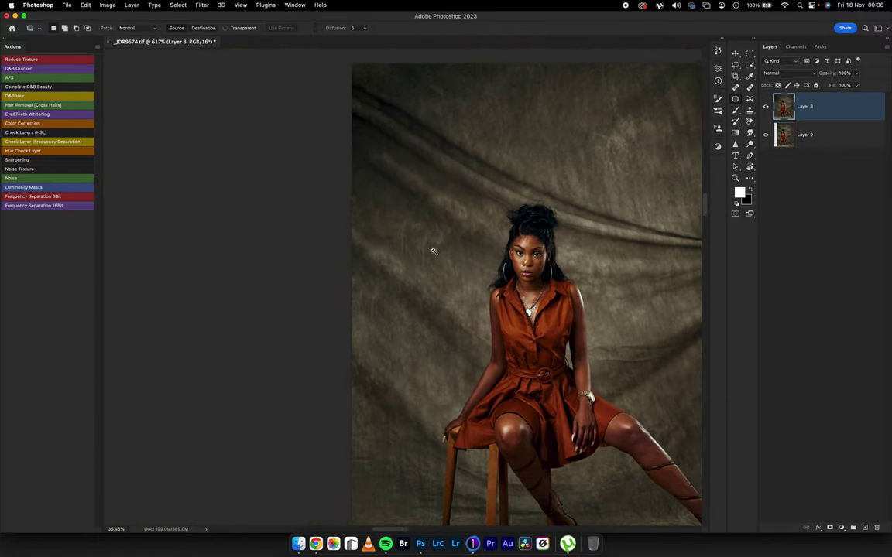
{"action": "scroll", "coordinate": [433, 250], "scroll_direction": "right", "scroll_amount": 5}
{"action": "scroll", "coordinate": [432, 250], "scroll_direction": "down", "scroll_amount": 4}
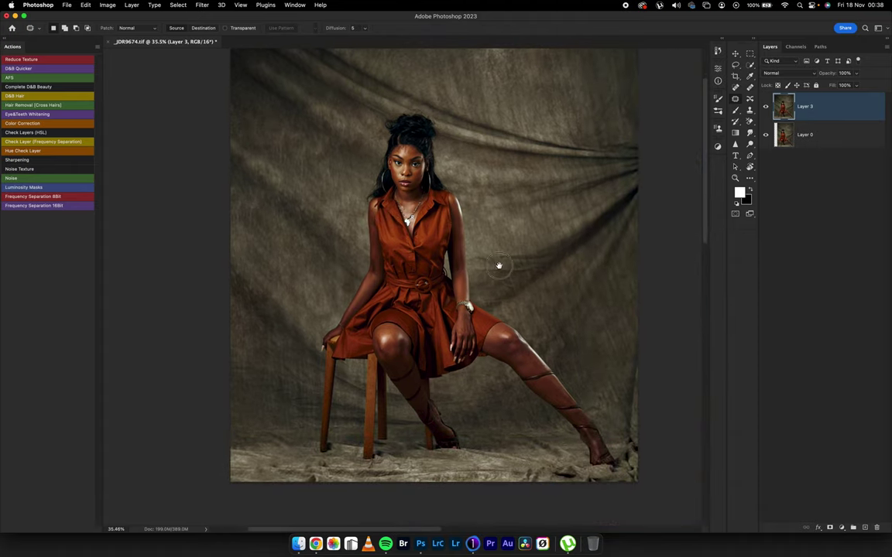
{"action": "scroll", "coordinate": [496, 286], "scroll_direction": "up", "scroll_amount": 2}
{"action": "scroll", "coordinate": [496, 287], "scroll_direction": "right", "scroll_amount": 1}
{"action": "scroll", "coordinate": [465, 281], "scroll_direction": "up", "scroll_amount": 5}
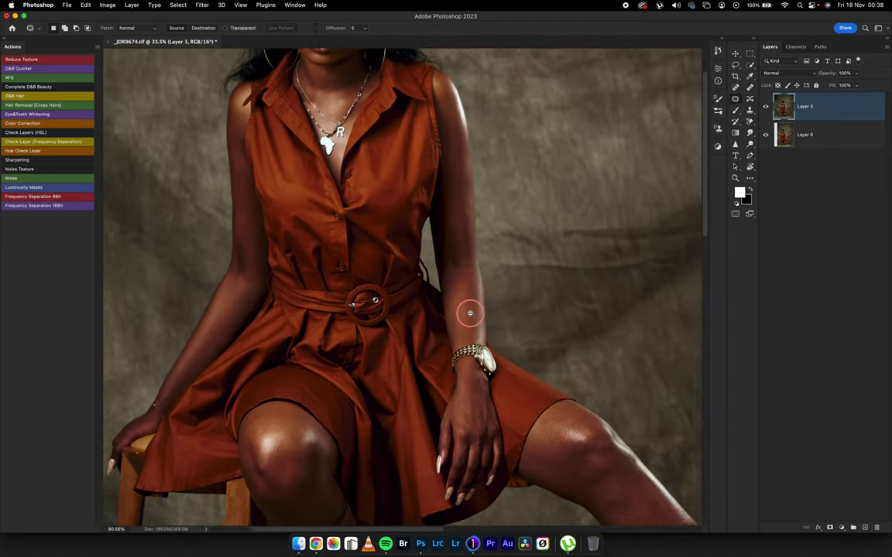
{"action": "scroll", "coordinate": [470, 311], "scroll_direction": "down", "scroll_amount": 5}
{"action": "left_click_drag", "start_coordinate": [439, 306], "coordinate": [435, 306]}
{"action": "mouse_move", "coordinate": [460, 275]}
{"action": "left_mouse_down"}
{"action": "mouse_move", "coordinate": [444, 294]}
{"action": "mouse_move", "coordinate": [459, 279]}
{"action": "left_mouse_up"}
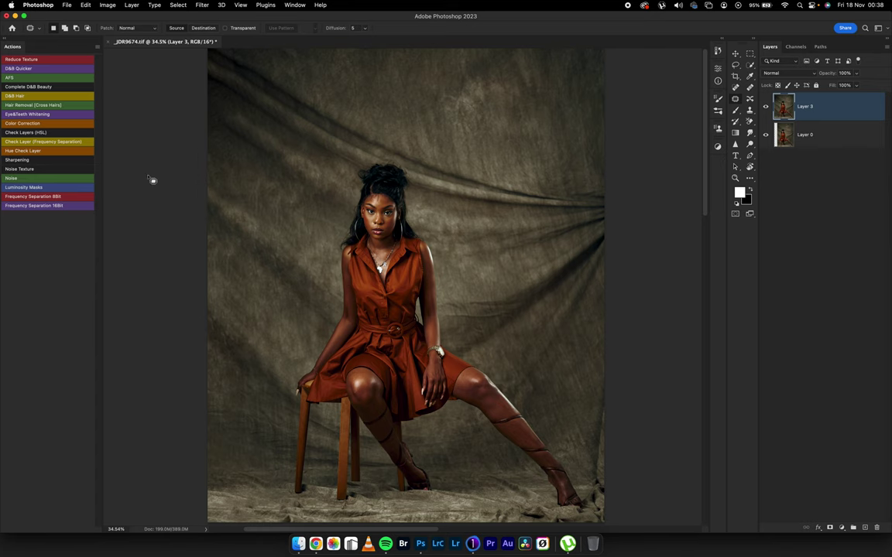
Step: Run the Hue Check Layer action to visualise the image's hues, and collapse and hide its layer group
{"action": "left_click", "coordinate": [93, 153]}
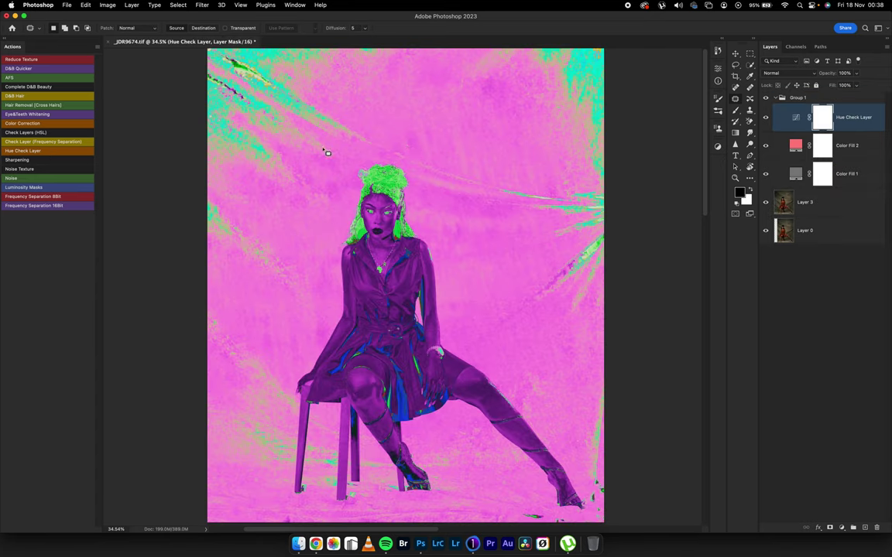
{"action": "left_click", "coordinate": [776, 99]}
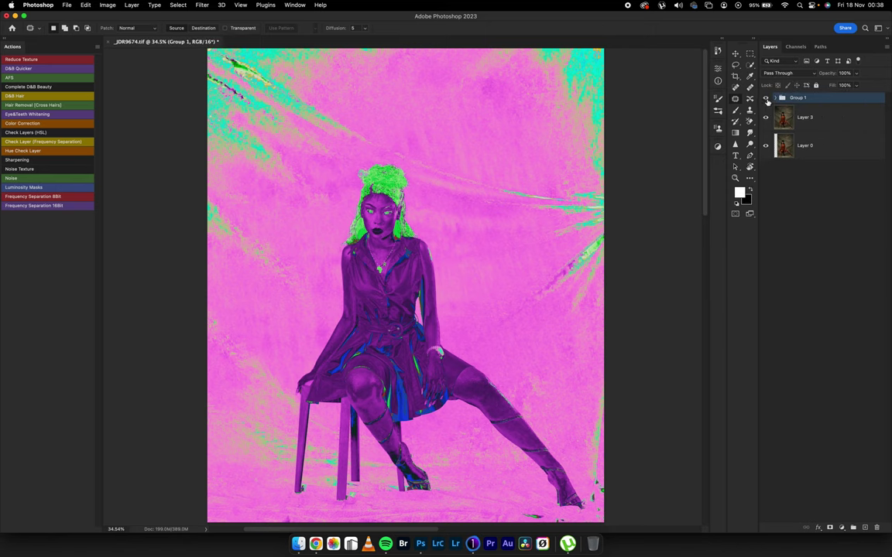
{"action": "left_click", "coordinate": [765, 98]}
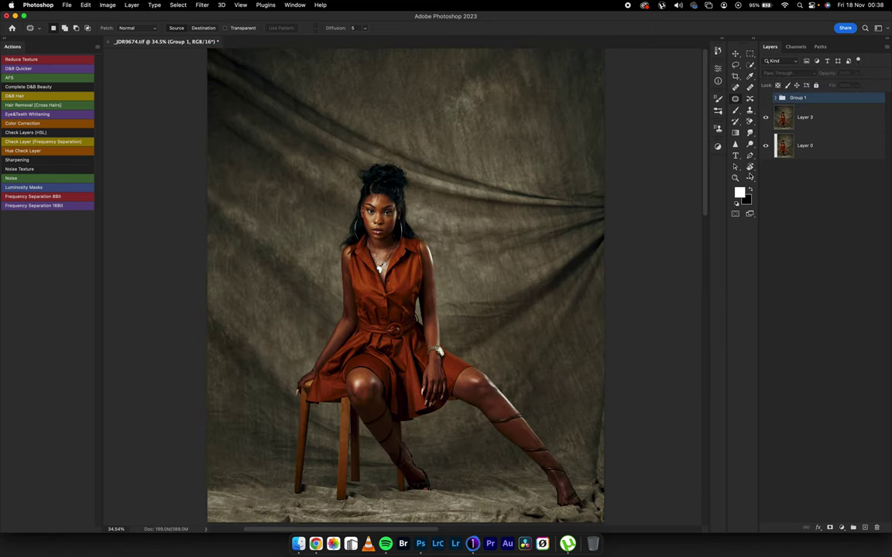
Step: Add a Hue/Saturation adjustment layer directly above Layer 3
{"action": "left_click", "coordinate": [816, 118]}
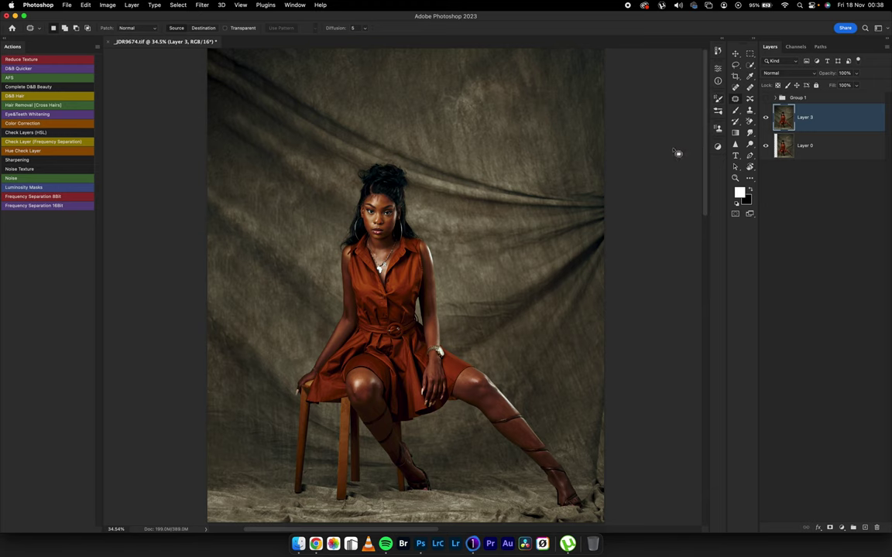
{"action": "left_click", "coordinate": [717, 148]}
{"action": "left_click", "coordinate": [639, 175]}
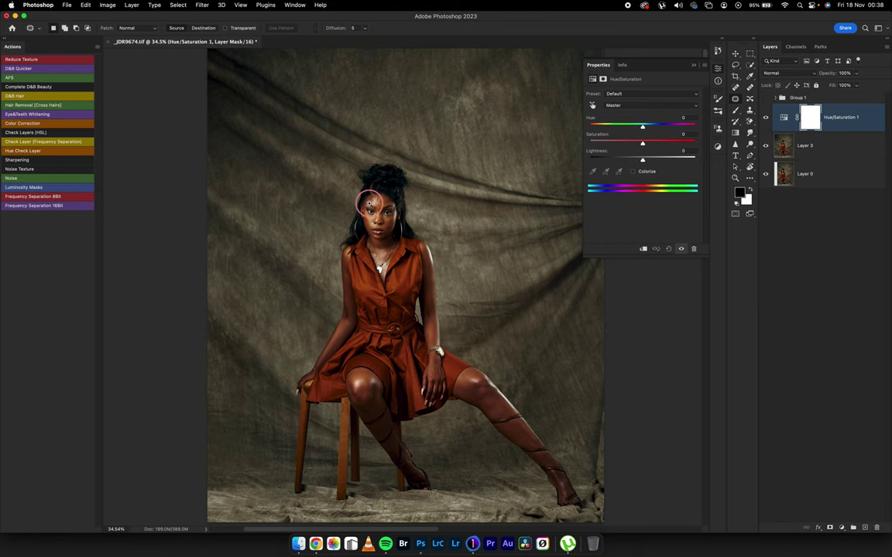
Step: Sample the facial skin to target the Reds, and set their hue to +101 and saturation to +30
{"action": "scroll", "coordinate": [369, 203], "scroll_direction": "up", "scroll_amount": 10}
{"action": "scroll", "coordinate": [419, 205], "scroll_direction": "down", "scroll_amount": 3}
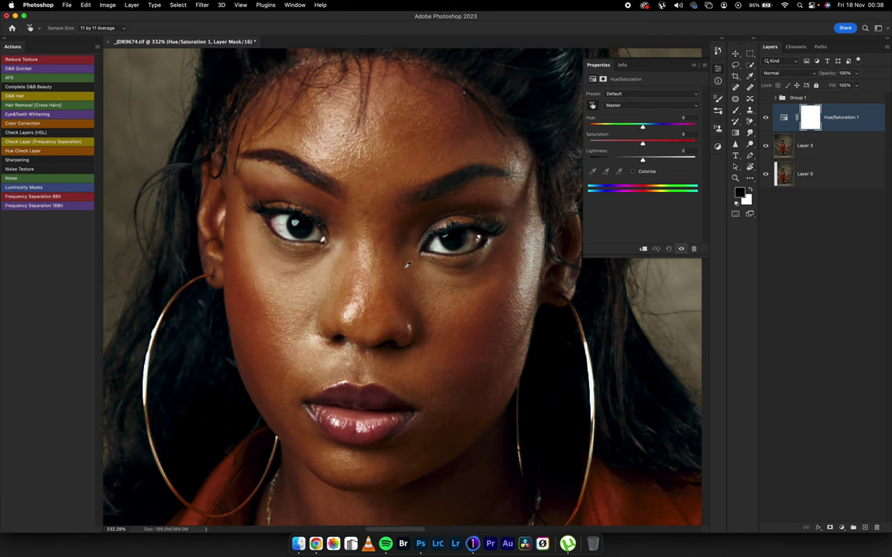
{"action": "scroll", "coordinate": [375, 267], "scroll_direction": "down", "scroll_amount": 5}
{"action": "left_click_drag", "start_coordinate": [376, 272], "coordinate": [383, 225]}
{"action": "left_click_drag", "start_coordinate": [643, 126], "coordinate": [679, 124]}
{"action": "left_click", "coordinate": [658, 144]}
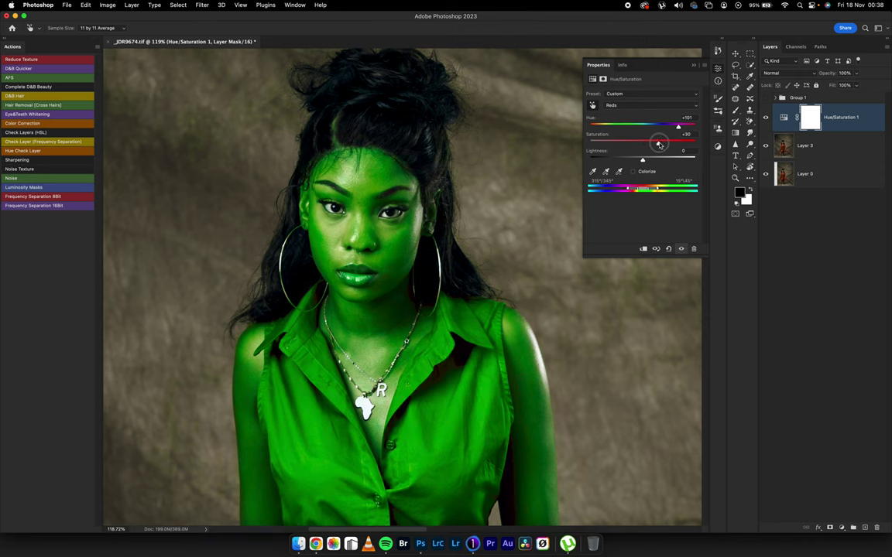
Step: Narrow the Hue/Saturation range to the yellow-orange skin tones, 22°/35° to 47°/65°, and reset its hue and saturation to 0
{"action": "left_click_drag", "start_coordinate": [644, 192], "coordinate": [664, 192]}
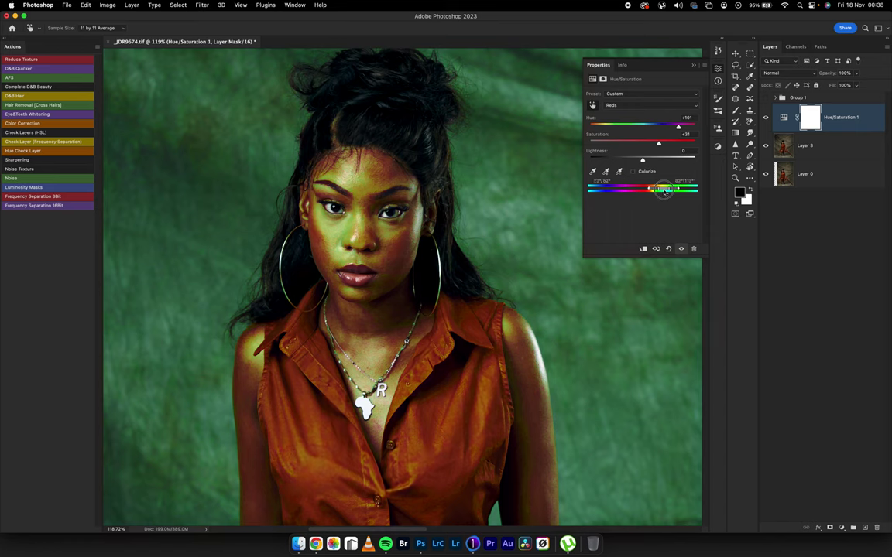
{"action": "mouse_move", "coordinate": [663, 193]}
{"action": "left_mouse_down"}
{"action": "mouse_move", "coordinate": [657, 191]}
{"action": "mouse_move", "coordinate": [675, 191]}
{"action": "mouse_move", "coordinate": [656, 194]}
{"action": "left_mouse_up"}
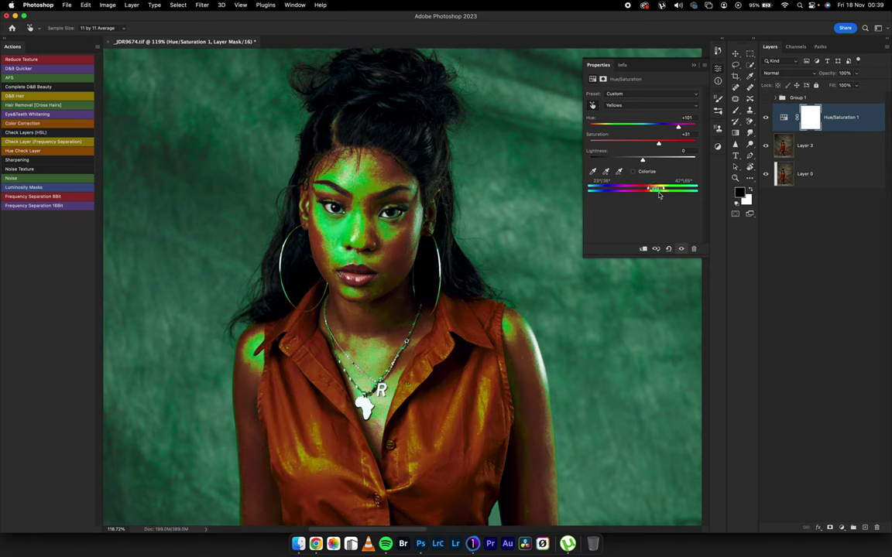
{"action": "left_click", "coordinate": [660, 145]}
{"action": "type", "text": "0"}
{"action": "key", "text": "shift+Tab"}
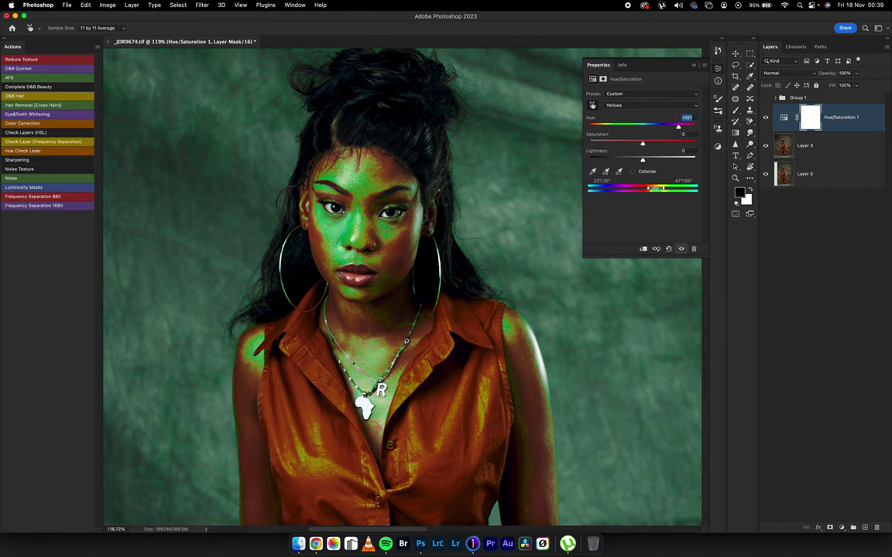
{"action": "type", "text": "0"}
Step: Show the hue check group and set the Yellows hue to -9 to bring the skin hues together
{"action": "left_click", "coordinate": [765, 98]}
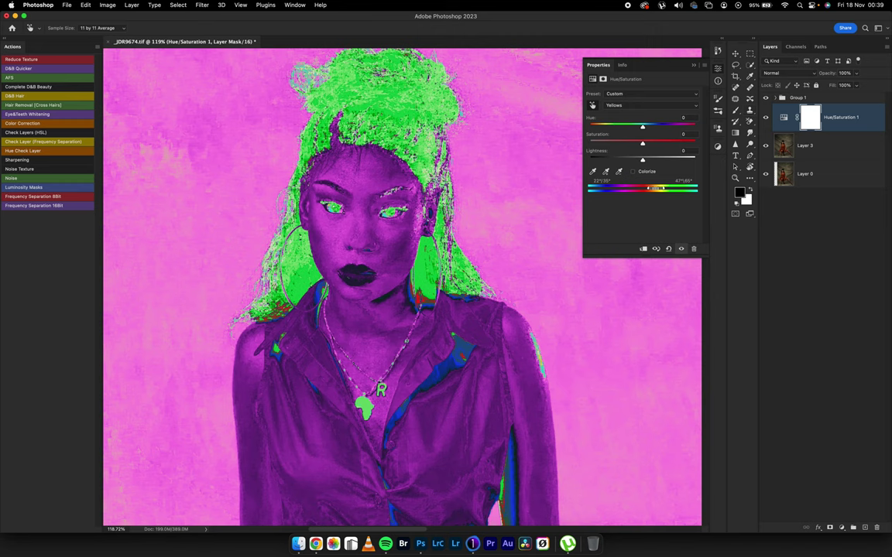
{"action": "left_click_drag", "start_coordinate": [642, 127], "coordinate": [636, 127]}
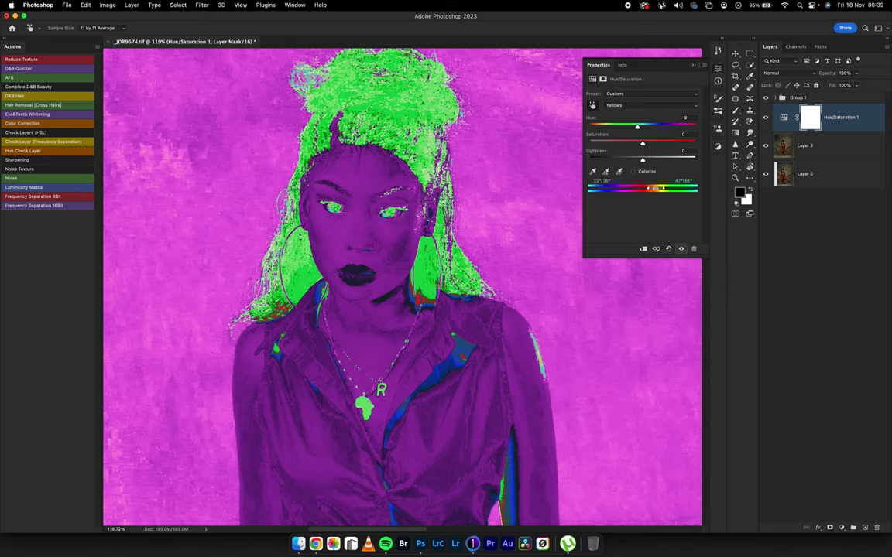
{"action": "key", "text": "Escape"}
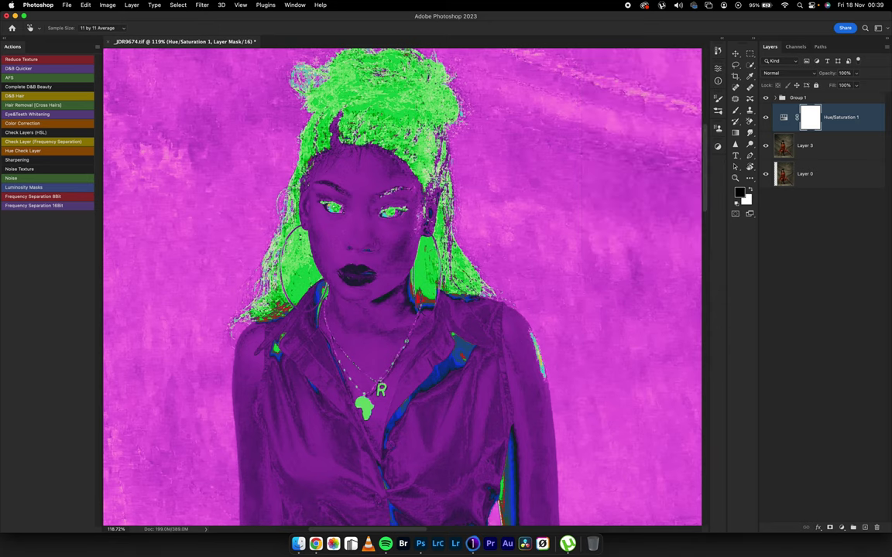
Step: Hide the hue check group and compare the whole portrait with and without the Hue/Saturation adjustment
{"action": "left_click_drag", "start_coordinate": [766, 98], "coordinate": [765, 117]}
{"action": "key", "text": "super+comma"}
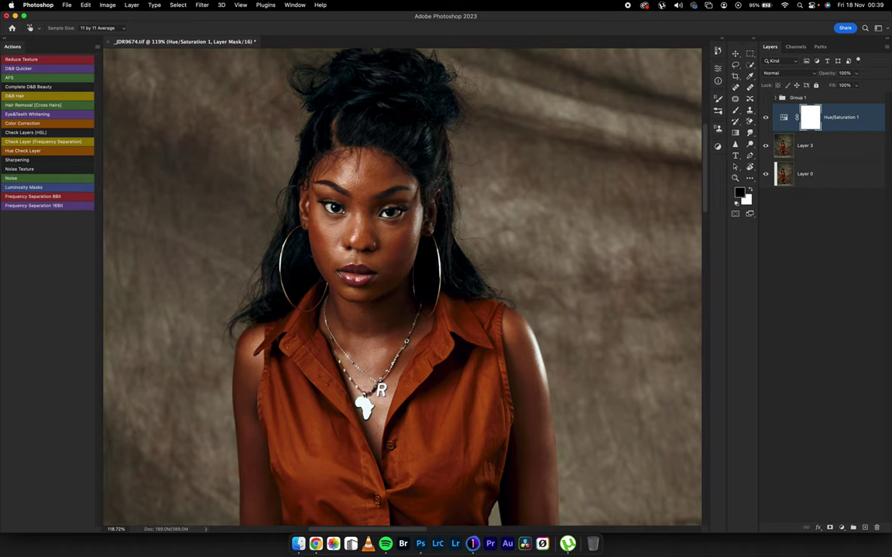
{"action": "key", "text": "super+comma"}
{"action": "key", "text": "super+0"}
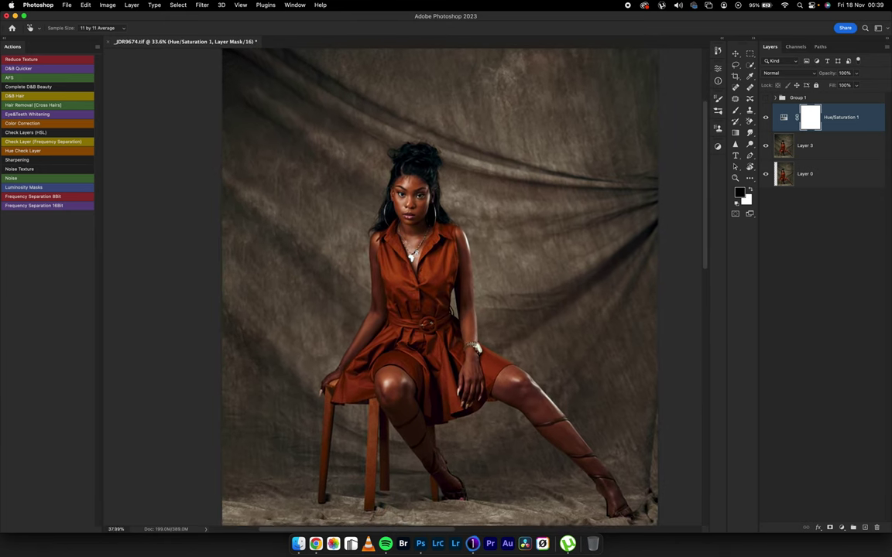
{"action": "key", "text": "super+comma"}
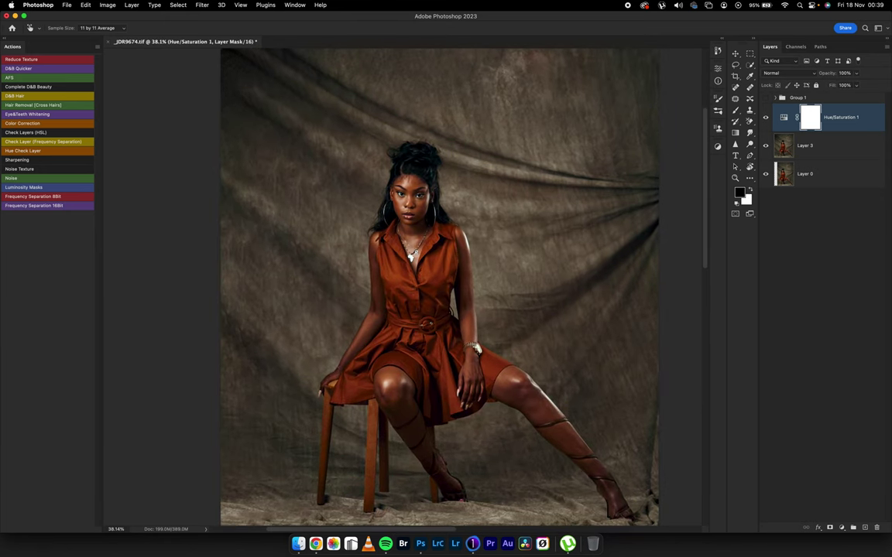
{"action": "key", "text": "super+comma"}
Step: Invert the Hue/Saturation 1 mask to black and make white the brush colour
{"action": "key", "text": "super+i"}
{"action": "key", "text": "b"}
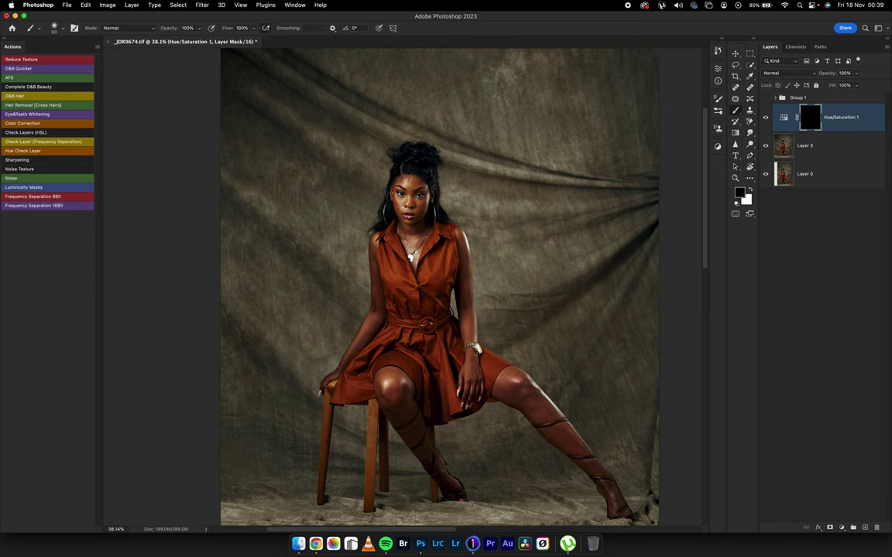
{"action": "key", "text": "x"}
Step: Paint white on the Hue/Saturation 1 mask over the face and legs with a brush of size 175
{"action": "scroll", "coordinate": [411, 206], "scroll_direction": "up", "scroll_amount": 10}
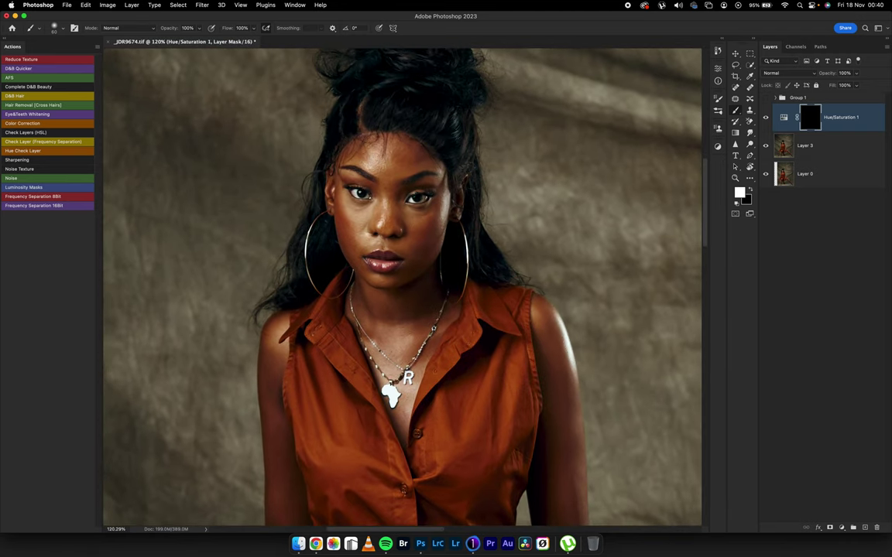
{"action": "key", "text": "bracketright"}
{"action": "key", "text": "bracketright"}
{"action": "key", "text": "bracketright"}
{"action": "key", "text": "bracketright"}
{"action": "key", "text": "bracketright"}
{"action": "key", "text": "bracketright"}
{"action": "key", "text": "bracketright"}
{"action": "key", "text": "bracketleft"}
{"action": "key", "text": "bracketleft"}
{"action": "mouse_move", "coordinate": [350, 221]}
{"action": "left_mouse_down"}
{"action": "mouse_move", "coordinate": [362, 213]}
{"action": "mouse_move", "coordinate": [354, 238]}
{"action": "mouse_move", "coordinate": [369, 230]}
{"action": "left_mouse_up"}
{"action": "scroll", "coordinate": [403, 283], "scroll_direction": "down", "scroll_amount": 6}
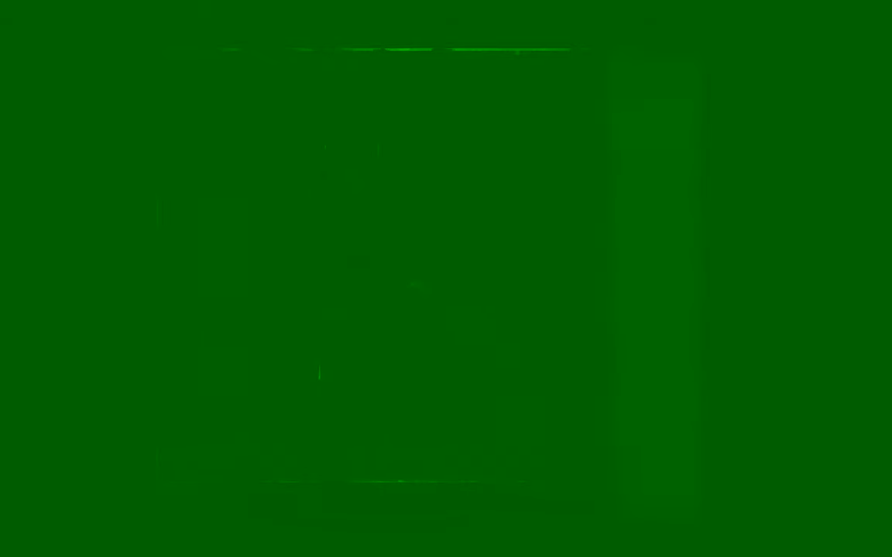
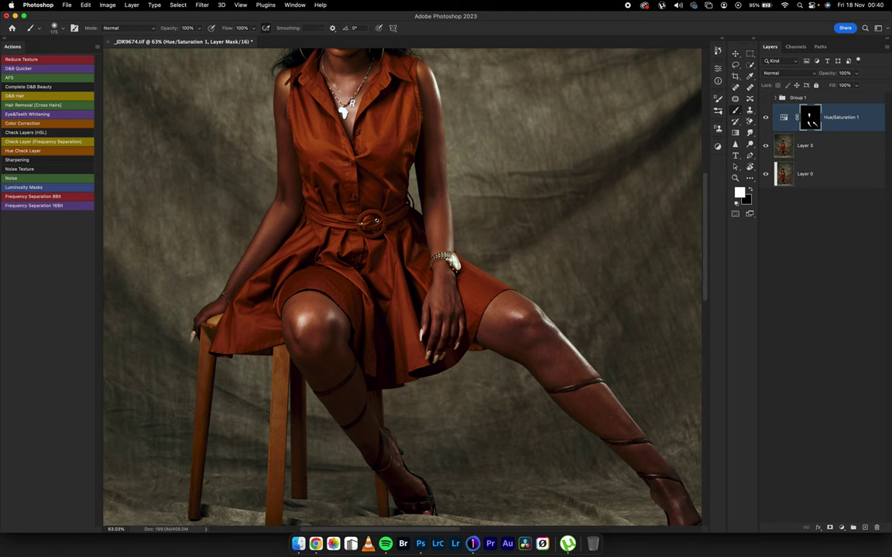
Step: Extend the mask painting over the arms with a brush of size 200
{"action": "scroll", "coordinate": [402, 287], "scroll_direction": "down", "scroll_amount": 3}
{"action": "scroll", "coordinate": [402, 287], "scroll_direction": "up", "scroll_amount": 5}
{"action": "scroll", "coordinate": [403, 287], "scroll_direction": "left", "scroll_amount": 4}
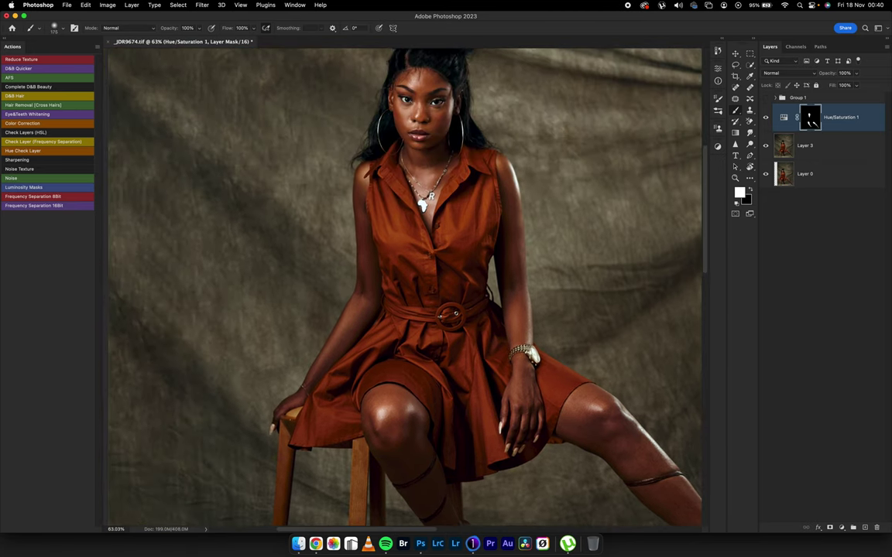
{"action": "key", "text": "["}
{"action": "scroll", "coordinate": [488, 252], "scroll_direction": "down", "scroll_amount": 8}
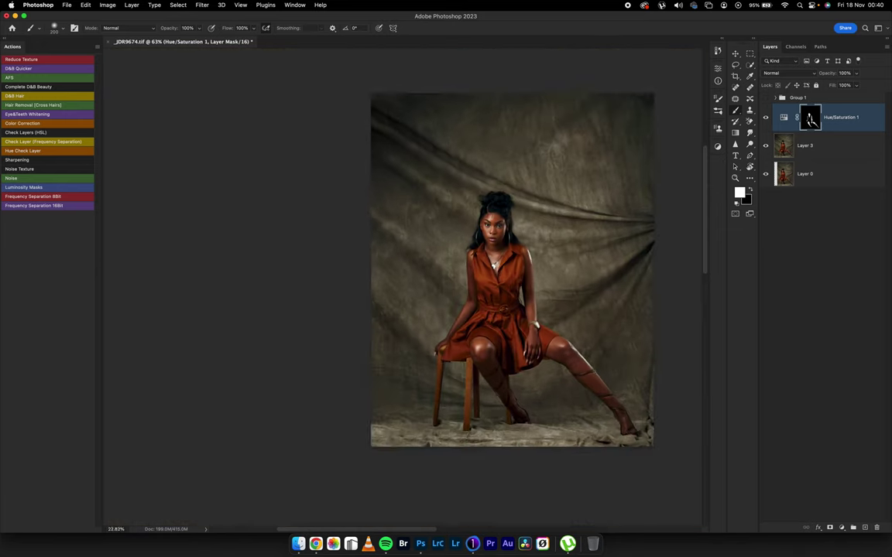
Step: Compare the portrait with and without the masked Hue/Saturation adjustment
{"action": "scroll", "coordinate": [488, 251], "scroll_direction": "up", "scroll_amount": 5}
{"action": "scroll", "coordinate": [456, 287], "scroll_direction": "up", "scroll_amount": 2}
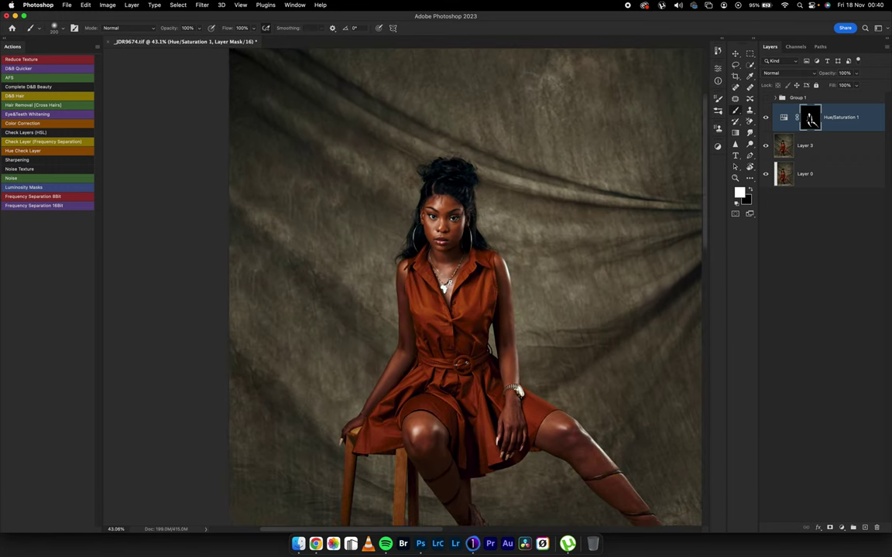
{"action": "key", "text": "super+comma"}
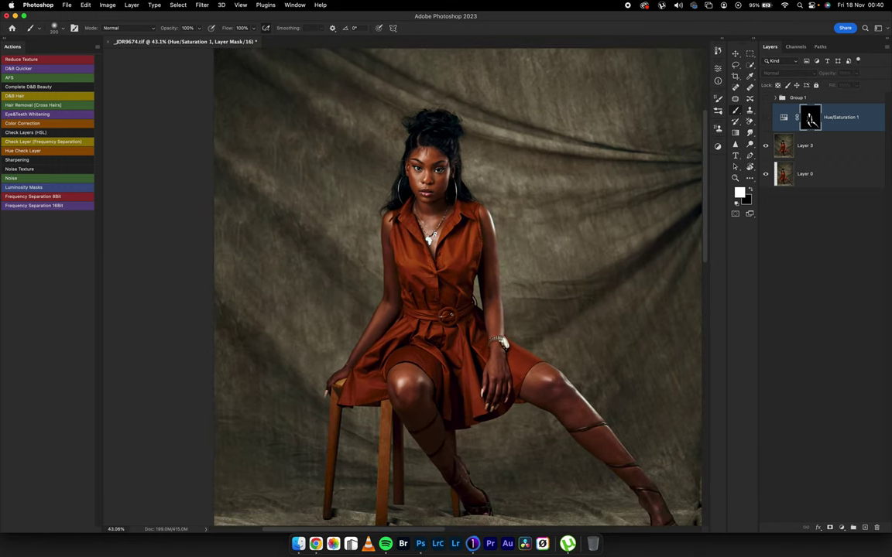
{"action": "key", "text": "super+comma"}
Step: Lower the opacity of Hue/Saturation 1 to 75% and remove Group 1, the hue check group
{"action": "left_click", "coordinate": [857, 73]}
{"action": "left_click_drag", "start_coordinate": [857, 84], "coordinate": [848, 84]}
{"action": "left_click_drag", "start_coordinate": [845, 83], "coordinate": [847, 83]}
{"action": "left_click", "coordinate": [821, 98]}
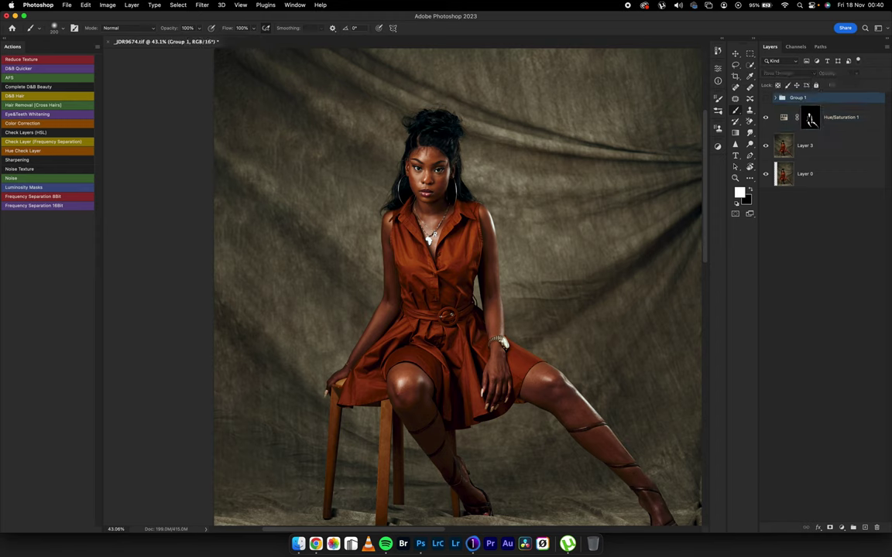
{"action": "key", "text": "super+shift+g"}
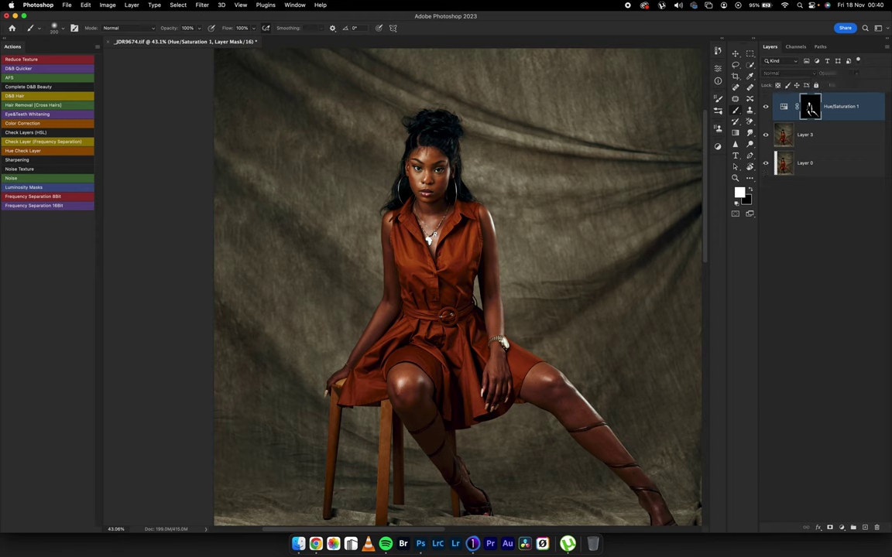
Step: Examine the full portrait, then the hand, extended leg and foot up close, for remaining uneven skin colour
{"action": "scroll", "coordinate": [438, 231], "scroll_direction": "down", "scroll_amount": 4}
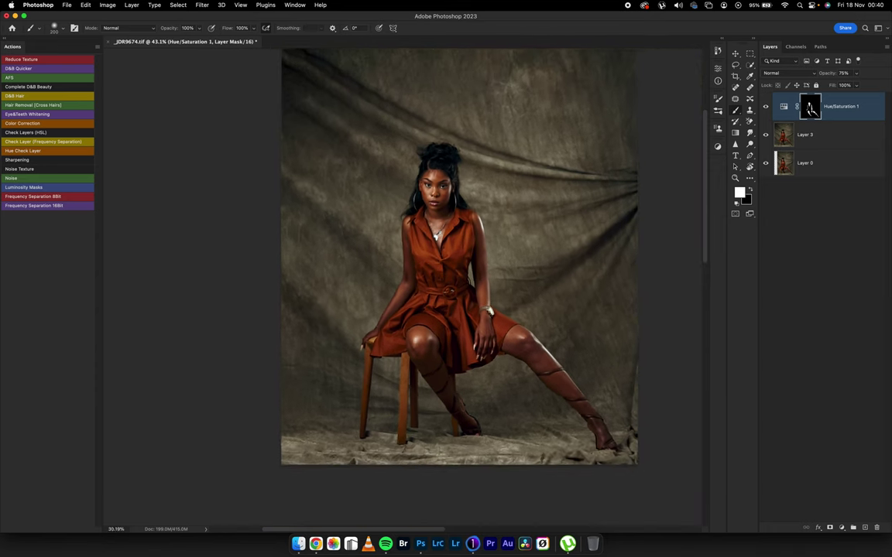
{"action": "scroll", "coordinate": [430, 231], "scroll_direction": "right", "scroll_amount": 1}
{"action": "scroll", "coordinate": [420, 229], "scroll_direction": "up", "scroll_amount": 3}
{"action": "scroll", "coordinate": [421, 228], "scroll_direction": "right", "scroll_amount": 1}
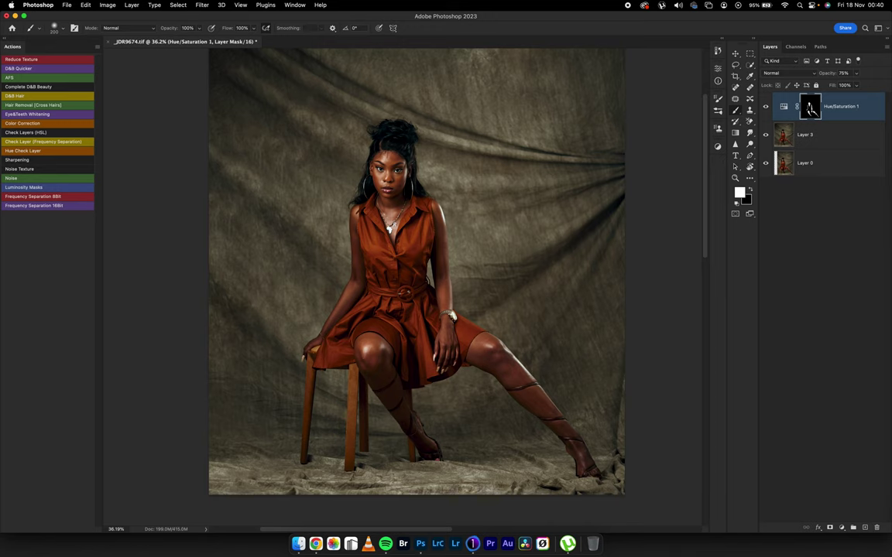
{"action": "scroll", "coordinate": [483, 321], "scroll_direction": "up", "scroll_amount": 6}
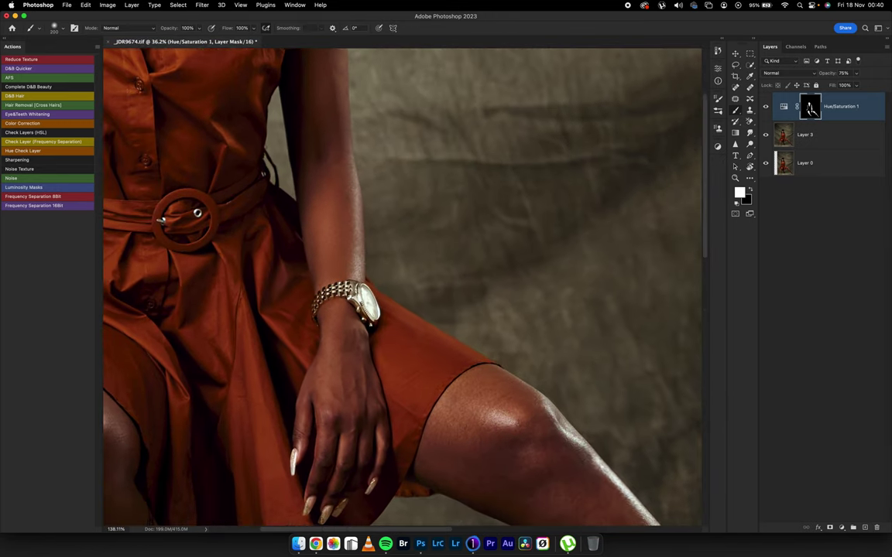
{"action": "scroll", "coordinate": [484, 321], "scroll_direction": "down", "scroll_amount": 6}
{"action": "scroll", "coordinate": [484, 321], "scroll_direction": "right", "scroll_amount": 3}
{"action": "scroll", "coordinate": [403, 286], "scroll_direction": "down", "scroll_amount": 1}
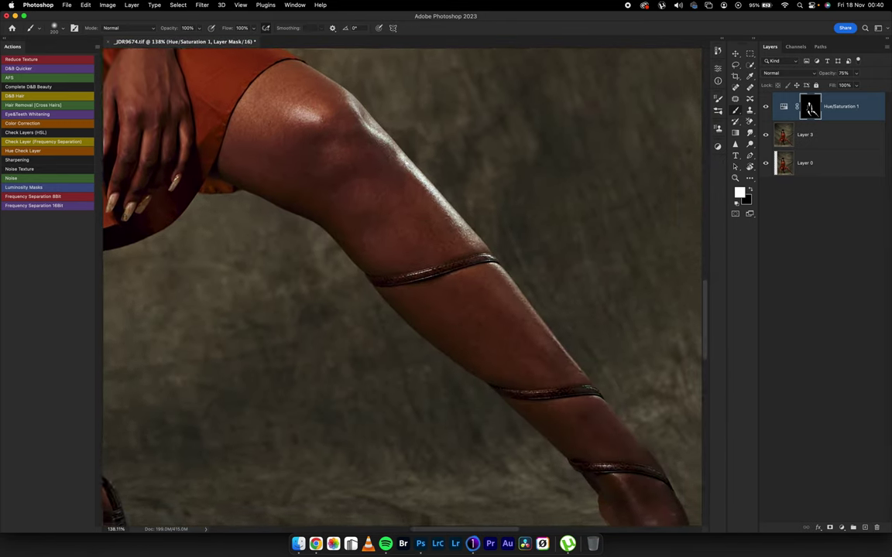
{"action": "scroll", "coordinate": [403, 287], "scroll_direction": "down", "scroll_amount": 3}
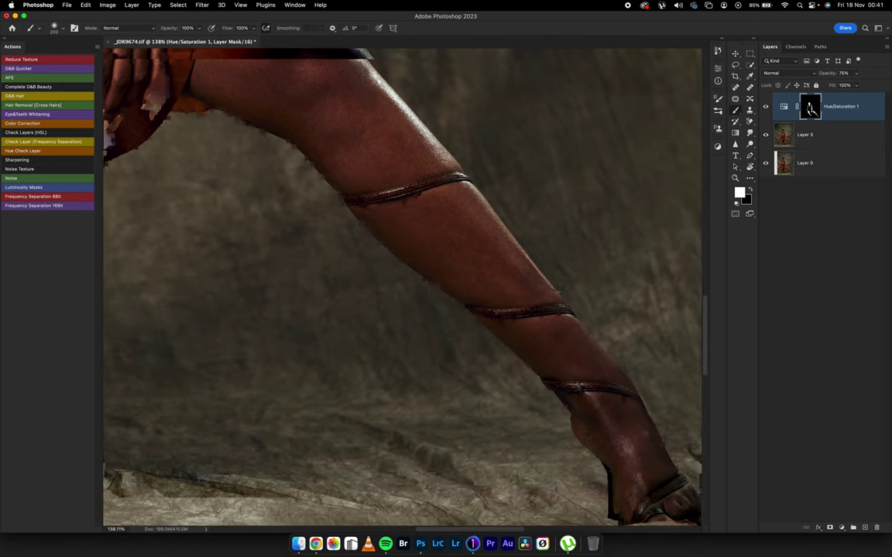
{"action": "scroll", "coordinate": [403, 286], "scroll_direction": "up", "scroll_amount": 2}
{"action": "scroll", "coordinate": [402, 286], "scroll_direction": "down", "scroll_amount": 2}
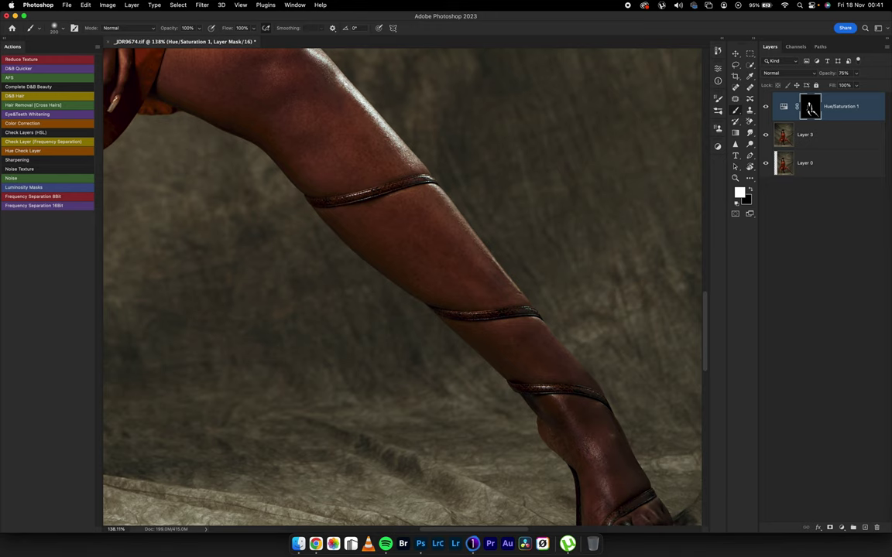
{"action": "scroll", "coordinate": [403, 286], "scroll_direction": "down", "scroll_amount": 10}
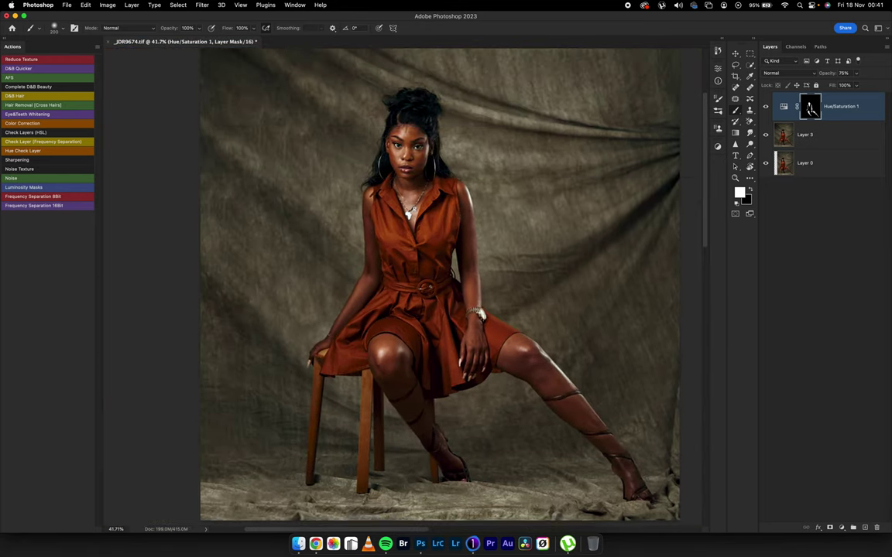
{"action": "scroll", "coordinate": [449, 286], "scroll_direction": "down", "scroll_amount": 2}
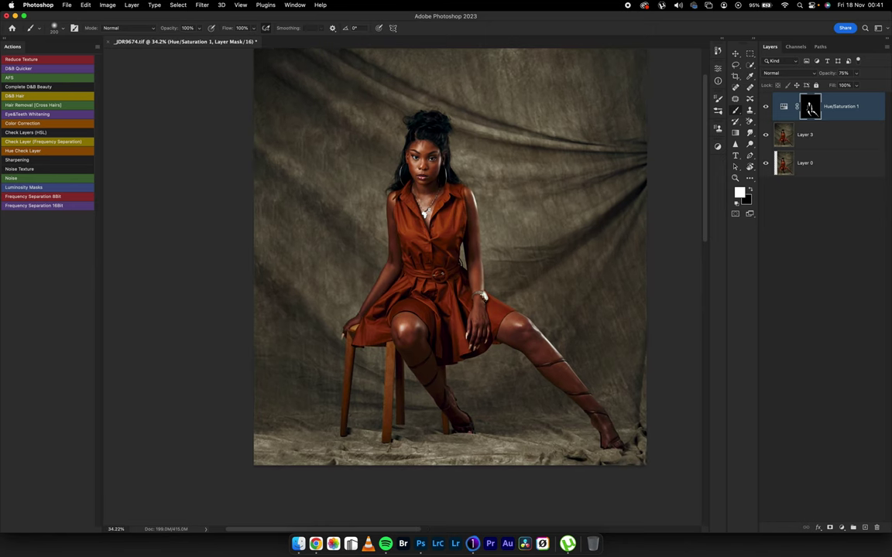
Step: With Layer 3 selected, sample a lit facial skin tone as foreground colour and a darker lower-cheek tone as background colour
{"action": "left_click", "coordinate": [832, 135]}
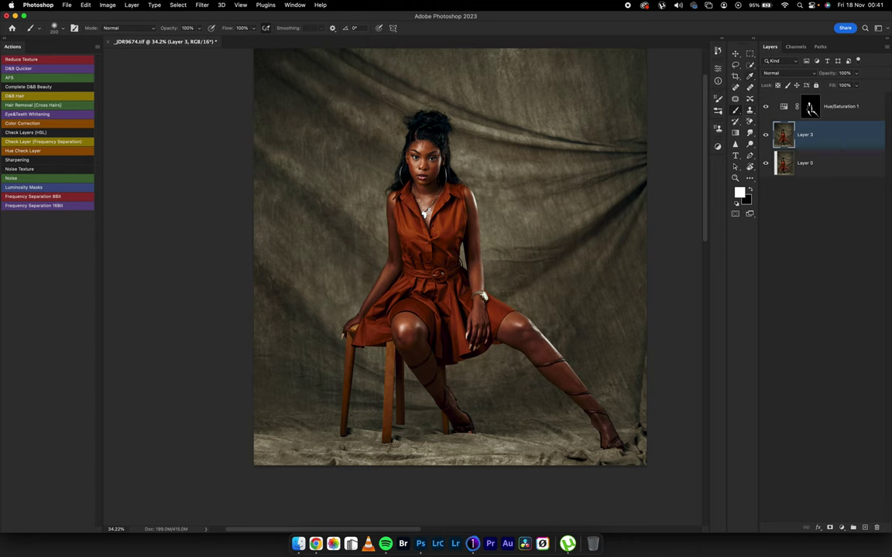
{"action": "key", "text": "i"}
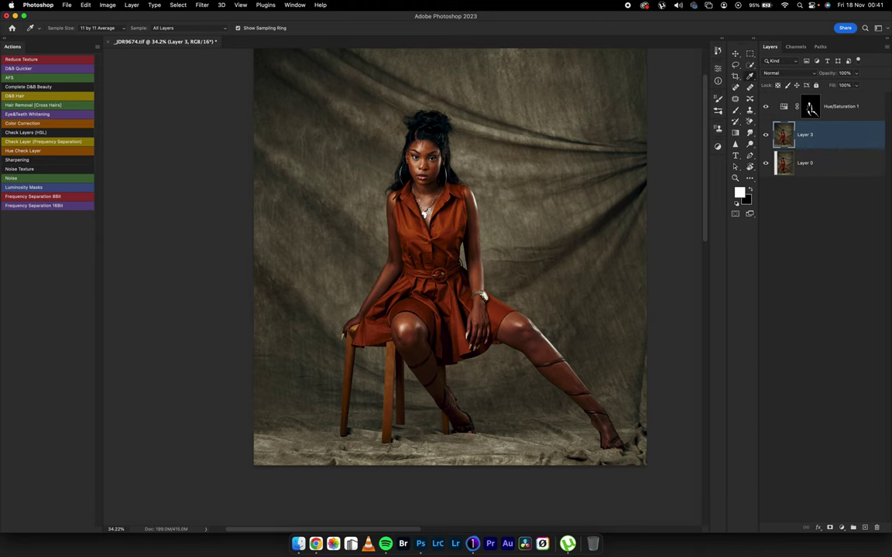
{"action": "scroll", "coordinate": [444, 183], "scroll_direction": "up", "scroll_amount": 8}
{"action": "scroll", "coordinate": [444, 183], "scroll_direction": "up", "scroll_amount": 3}
{"action": "scroll", "coordinate": [461, 199], "scroll_direction": "up", "scroll_amount": 4}
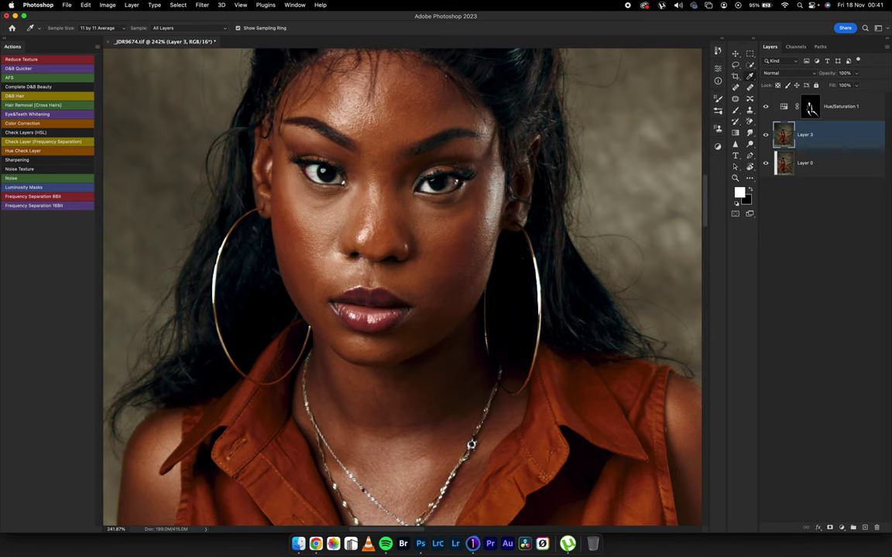
{"action": "left_click_drag", "start_coordinate": [399, 223], "coordinate": [443, 234]}
{"action": "key", "text": "x"}
{"action": "left_click_drag", "start_coordinate": [450, 299], "coordinate": [457, 277]}
{"action": "key", "text": "x"}
Step: Add a Solid Color fill layer above Layer 3 using the sampled skin tone
{"action": "left_click", "coordinate": [717, 146]}
{"action": "left_click", "coordinate": [841, 527]}
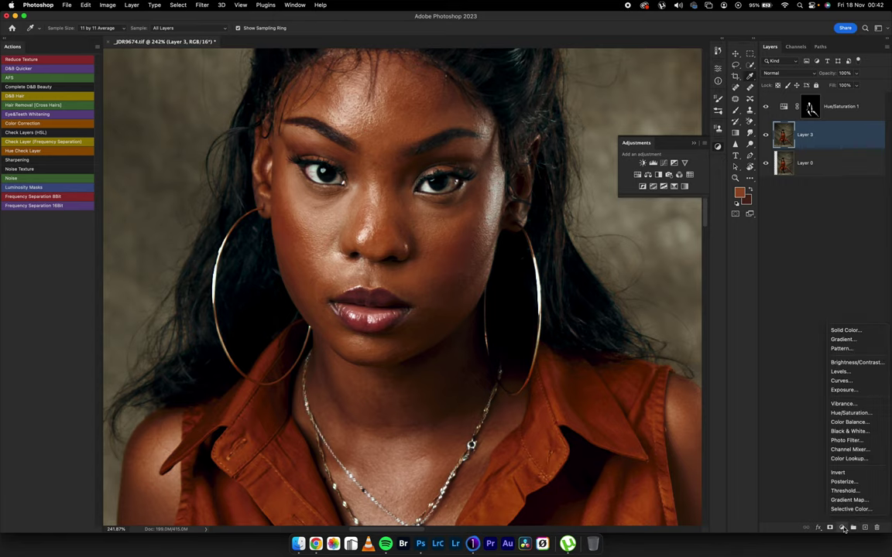
{"action": "left_click", "coordinate": [838, 332]}
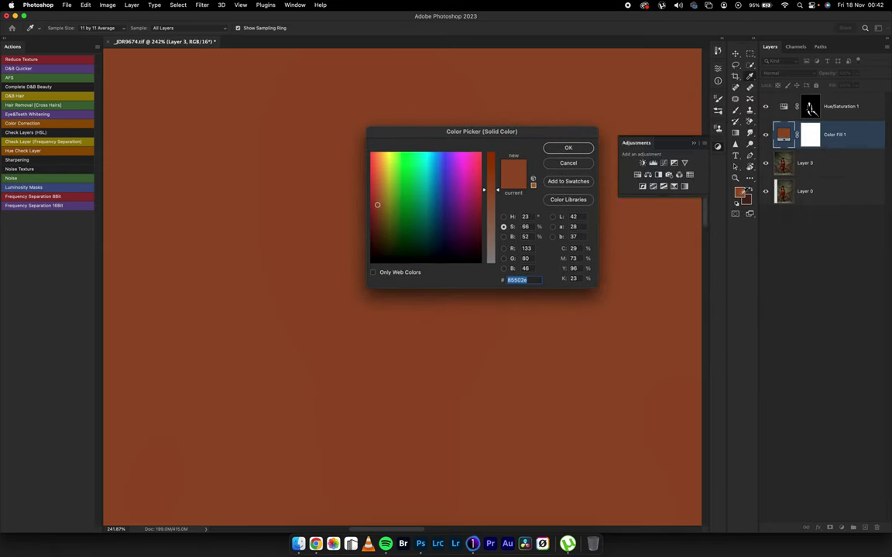
{"action": "left_click", "coordinate": [577, 148]}
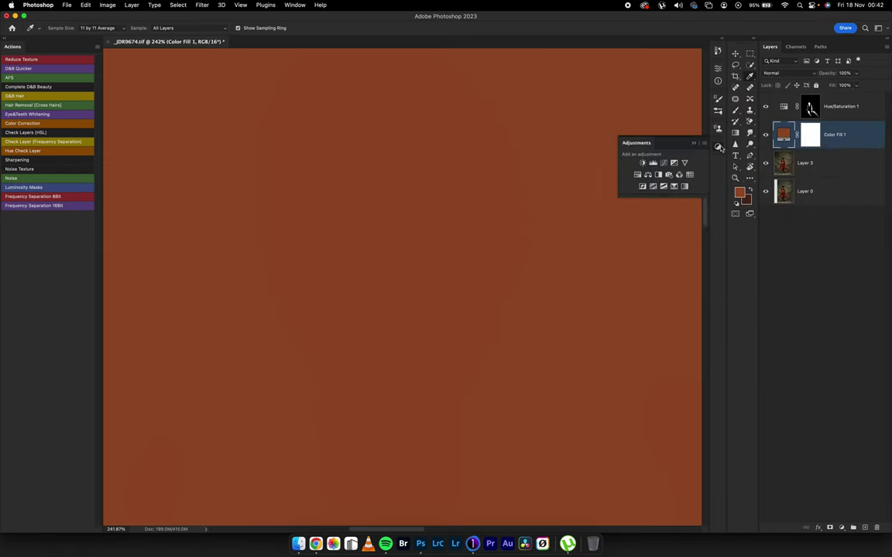
Step: Set the blend mode of the Color Fill 1 layer to Color
{"action": "left_click", "coordinate": [695, 145]}
{"action": "left_click", "coordinate": [784, 73]}
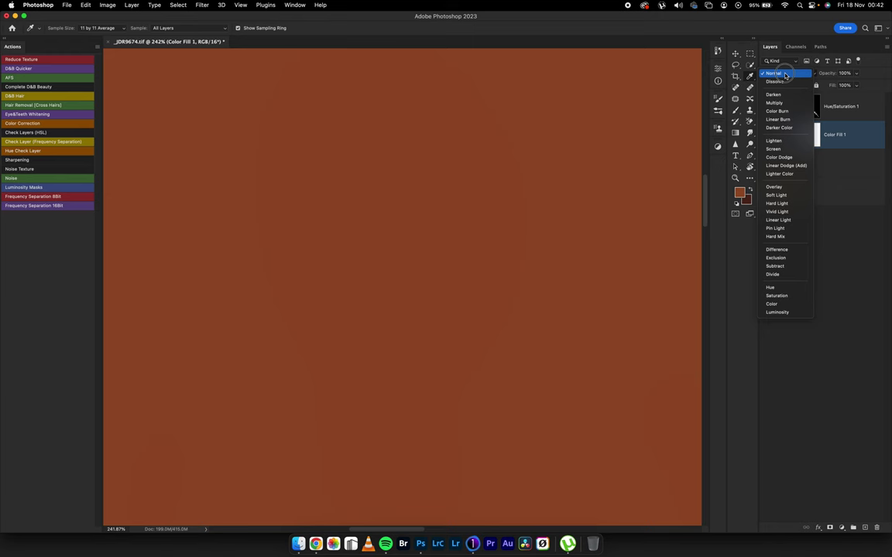
{"action": "left_click", "coordinate": [780, 305]}
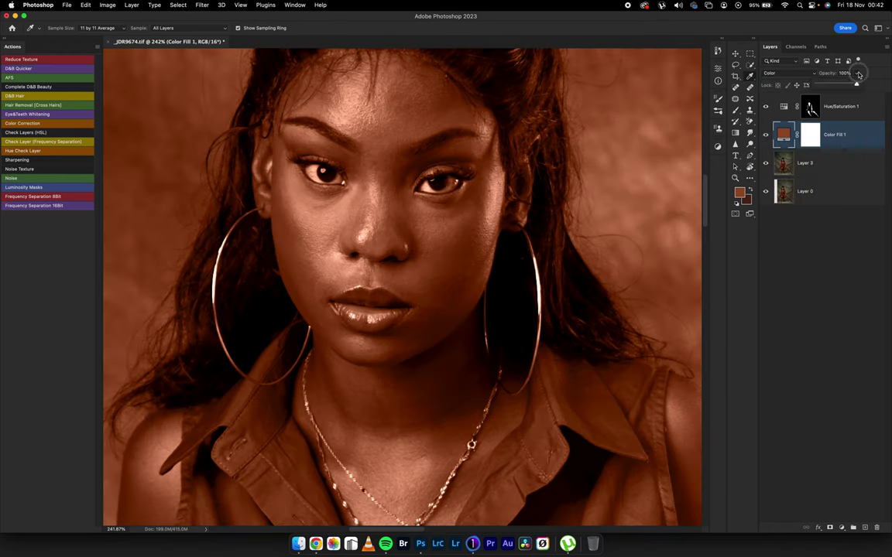
Step: Lower the opacity of the Color Fill 1 layer to 18%
{"action": "left_click", "coordinate": [824, 86]}
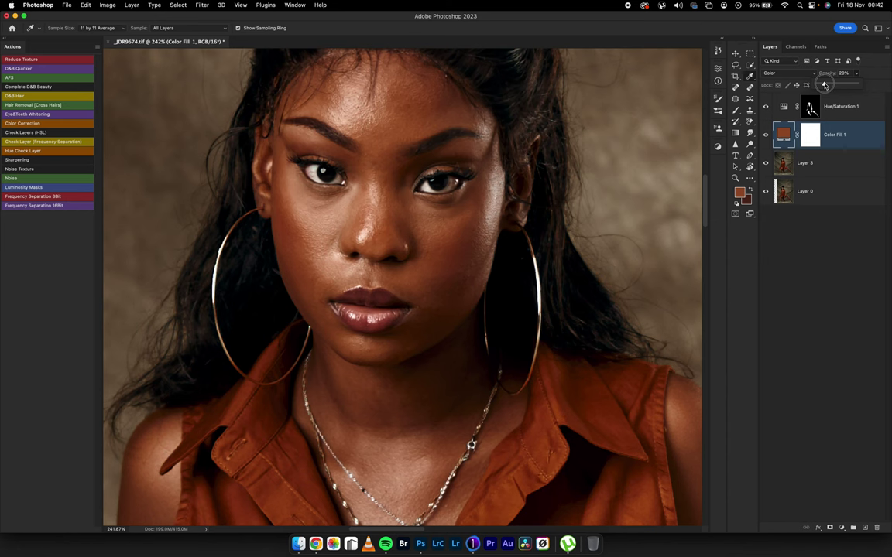
{"action": "left_click_drag", "start_coordinate": [824, 85], "coordinate": [824, 86]}
{"action": "scroll", "coordinate": [596, 265], "scroll_direction": "down", "scroll_amount": 10}
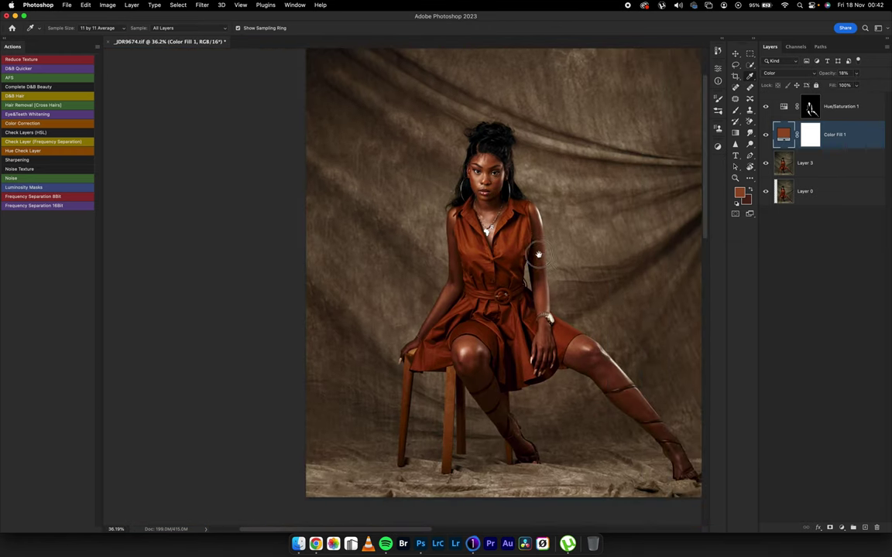
{"action": "scroll", "coordinate": [540, 257], "scroll_direction": "up", "scroll_amount": 1}
{"action": "scroll", "coordinate": [542, 249], "scroll_direction": "down", "scroll_amount": 2}
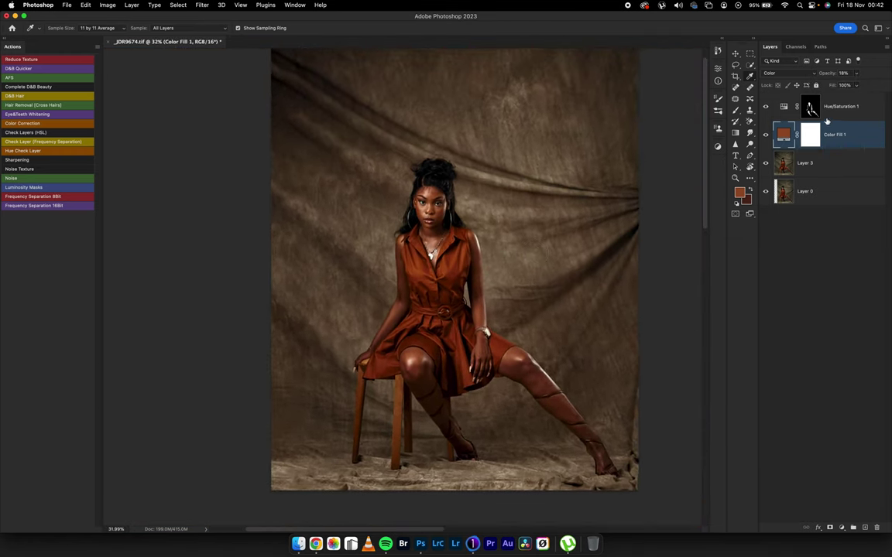
Step: Inspect the Hue/Saturation 1 skin mask, then copy it onto the Color Fill 1 layer, replacing that layer's white mask
{"action": "left_click", "coordinate": [810, 109], "text": "alt"}
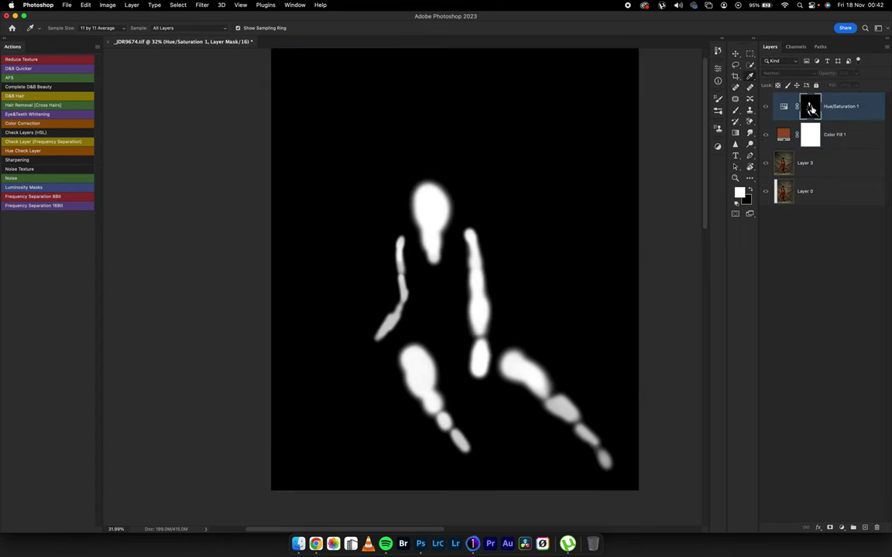
{"action": "left_click", "coordinate": [810, 109], "text": "alt"}
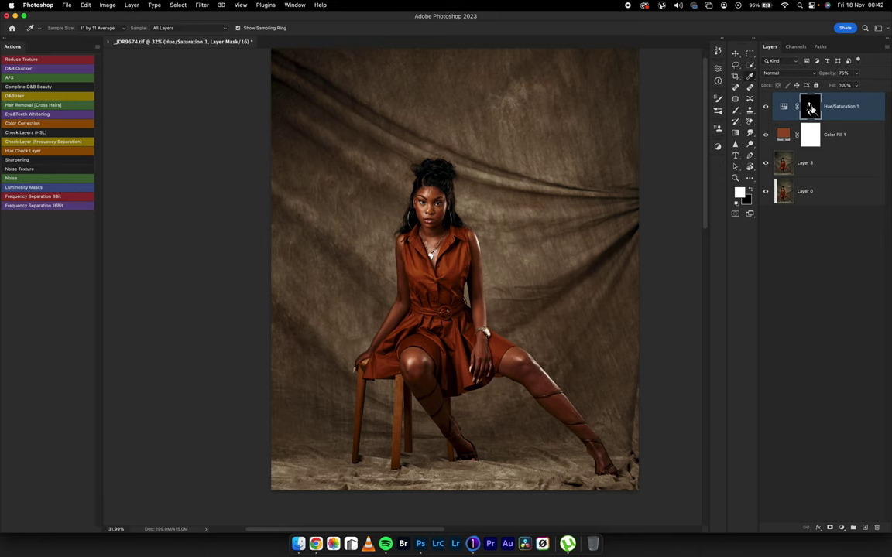
{"action": "left_click_drag", "start_coordinate": [811, 108], "coordinate": [810, 136]}
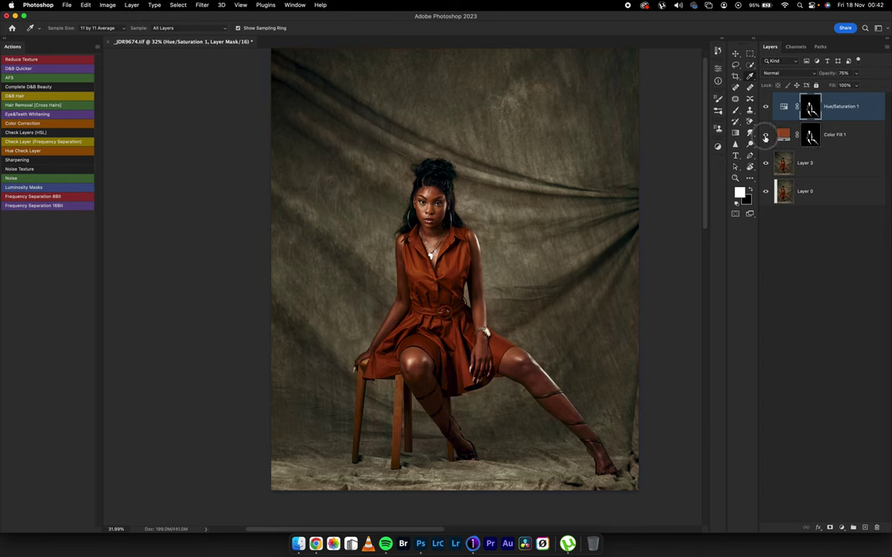
Step: On the Color Fill 1 mask, brush with black at 100% opacity over both eyes to exclude them from the tint
{"action": "left_click", "coordinate": [811, 136]}
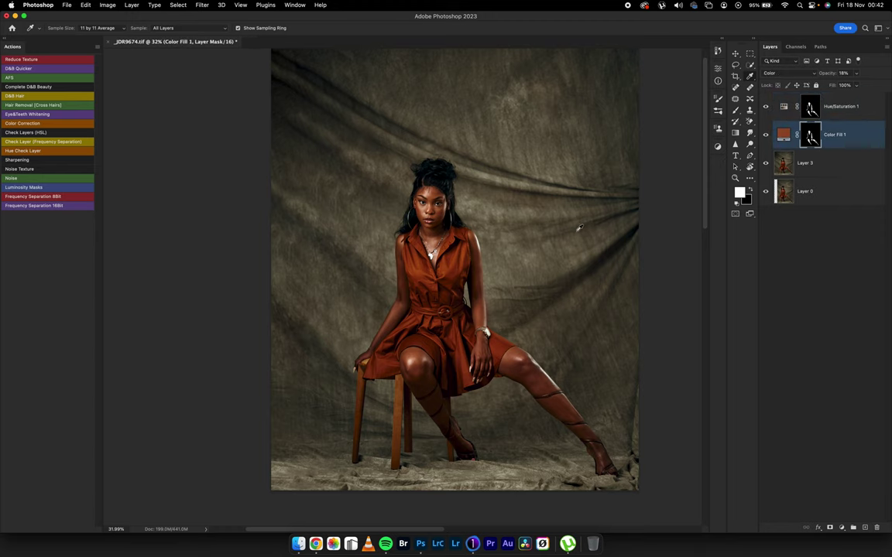
{"action": "key", "text": "b"}
{"action": "key", "text": "x"}
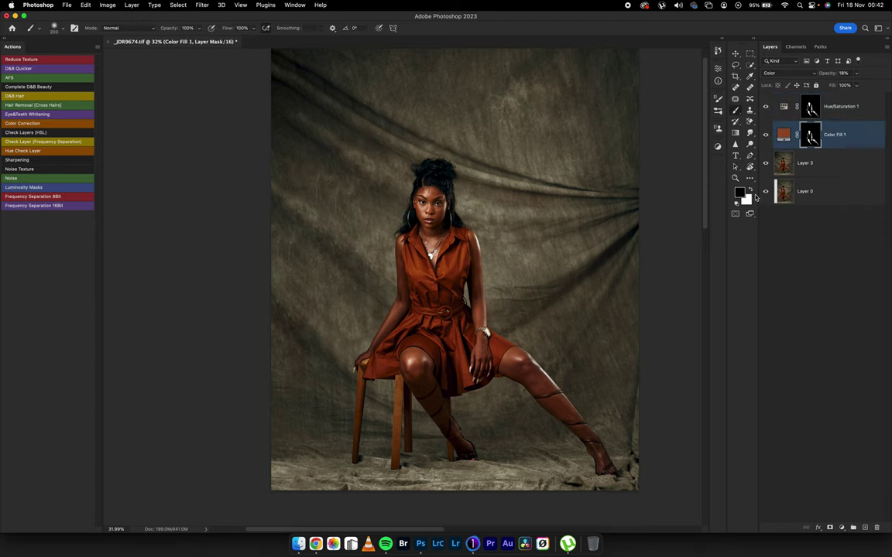
{"action": "left_click_drag", "start_coordinate": [428, 208], "coordinate": [804, 151]}
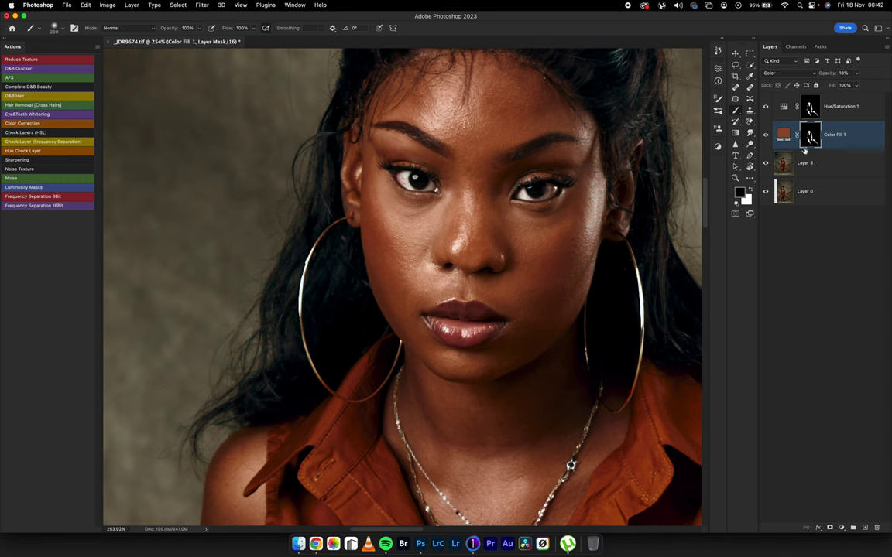
{"action": "scroll", "coordinate": [502, 220], "scroll_direction": "up", "scroll_amount": 3}
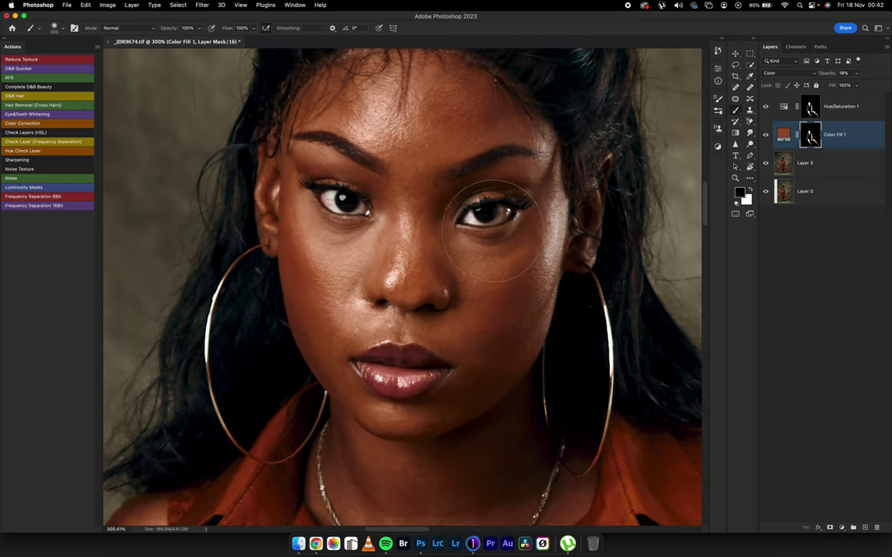
{"action": "key", "text": "["}
{"action": "key", "text": "["}
{"action": "key", "text": "["}
{"action": "key", "text": "["}
{"action": "key", "text": "["}
{"action": "key", "text": "["}
{"action": "mouse_move", "coordinate": [500, 213]}
{"action": "left_mouse_down"}
{"action": "mouse_move", "coordinate": [471, 207]}
{"action": "mouse_move", "coordinate": [505, 215]}
{"action": "mouse_move", "coordinate": [514, 203]}
{"action": "left_mouse_up"}
{"action": "key", "text": "["}
{"action": "key", "text": "["}
{"action": "key", "text": "["}
{"action": "key", "text": "["}
{"action": "mouse_move", "coordinate": [286, 167]}
{"action": "left_mouse_down"}
{"action": "mouse_move", "coordinate": [301, 177]}
{"action": "mouse_move", "coordinate": [298, 168]}
{"action": "left_mouse_up"}
Step: Brush black over the lips and both eyebrows on the Color Fill 1 mask, resizing the brush to suit each area
{"action": "key", "text": "bracketright"}
{"action": "key", "text": "bracketright"}
{"action": "mouse_move", "coordinate": [387, 370]}
{"action": "left_mouse_down"}
{"action": "mouse_move", "coordinate": [429, 378]}
{"action": "mouse_move", "coordinate": [411, 363]}
{"action": "mouse_move", "coordinate": [383, 365]}
{"action": "mouse_move", "coordinate": [426, 372]}
{"action": "mouse_move", "coordinate": [403, 368]}
{"action": "left_mouse_up"}
{"action": "key", "text": "bracketleft"}
{"action": "key", "text": "bracketleft"}
{"action": "mouse_move", "coordinate": [457, 173]}
{"action": "left_mouse_down"}
{"action": "mouse_move", "coordinate": [508, 154]}
{"action": "mouse_move", "coordinate": [496, 151]}
{"action": "left_mouse_up"}
{"action": "key", "text": "bracketleft"}
{"action": "key", "text": "bracketleft"}
{"action": "mouse_move", "coordinate": [336, 149]}
{"action": "left_mouse_down"}
{"action": "mouse_move", "coordinate": [322, 133]}
{"action": "mouse_move", "coordinate": [298, 130]}
{"action": "mouse_move", "coordinate": [313, 140]}
{"action": "mouse_move", "coordinate": [268, 125]}
{"action": "mouse_move", "coordinate": [324, 141]}
{"action": "left_mouse_up"}
{"action": "scroll", "coordinate": [513, 291], "scroll_direction": "down", "scroll_amount": 10}
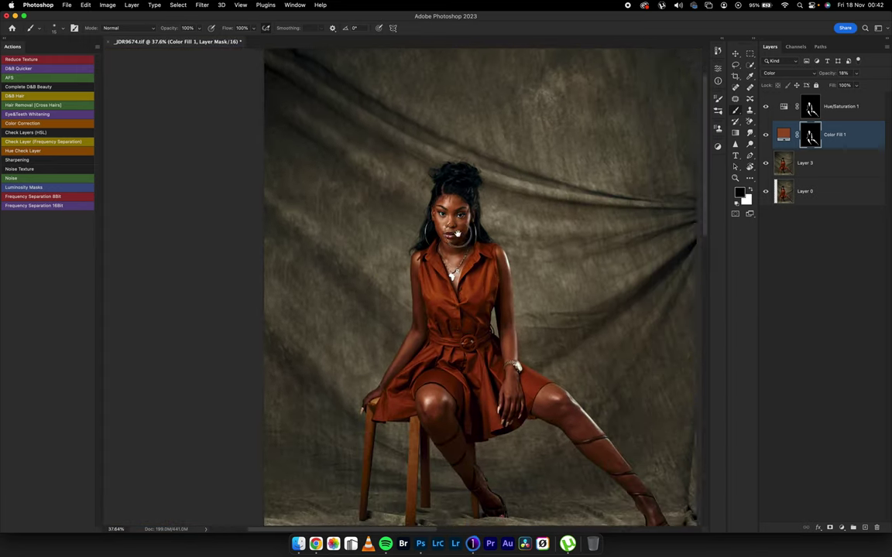
Step: Enlarge the black brush to 35 and mask the wristwatch and its bracelet out of the Color Fill 1 layer
{"action": "scroll", "coordinate": [500, 272], "scroll_direction": "up", "scroll_amount": 6}
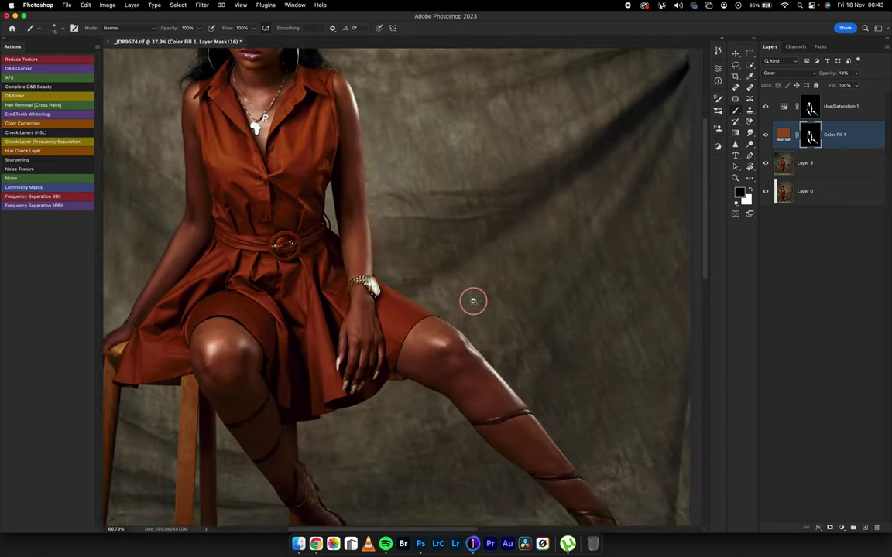
{"action": "scroll", "coordinate": [472, 301], "scroll_direction": "down", "scroll_amount": 2}
{"action": "scroll", "coordinate": [388, 289], "scroll_direction": "up", "scroll_amount": 6}
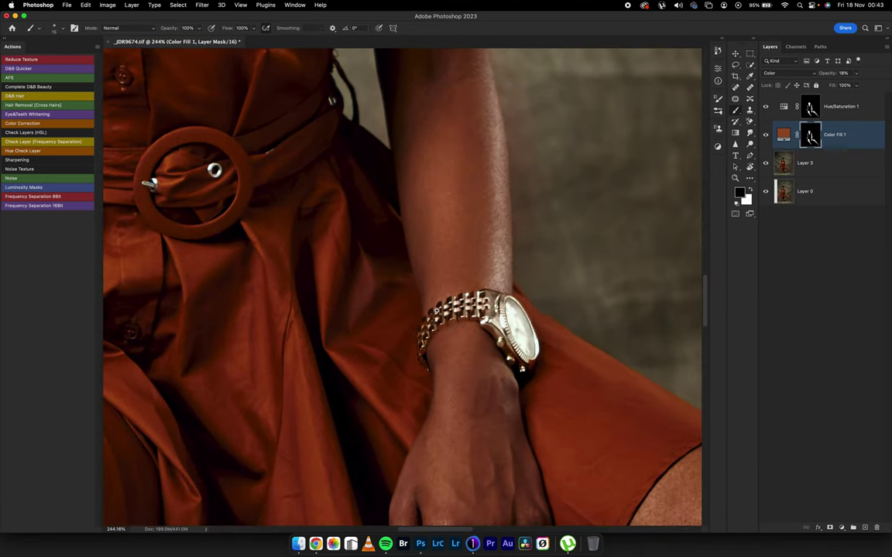
{"action": "scroll", "coordinate": [393, 295], "scroll_direction": "up", "scroll_amount": 1}
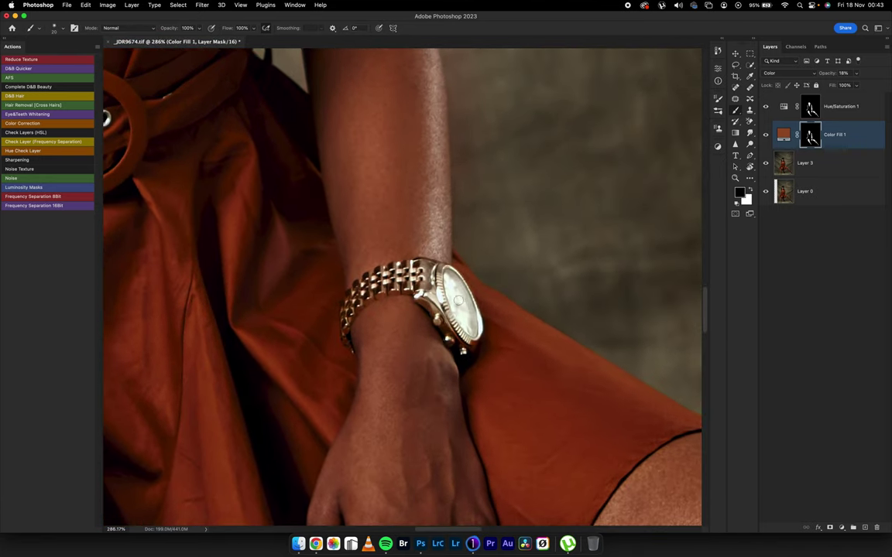
{"action": "key", "text": "bracketright"}
{"action": "key", "text": "bracketright"}
{"action": "key", "text": "bracketright"}
{"action": "key", "text": "bracketright"}
{"action": "key", "text": "bracketright"}
{"action": "key", "text": "bracketright"}
{"action": "key", "text": "bracketright"}
{"action": "scroll", "coordinate": [422, 309], "scroll_direction": "down", "scroll_amount": 2}
{"action": "scroll", "coordinate": [409, 317], "scroll_direction": "down", "scroll_amount": 5}
{"action": "left_click_drag", "start_coordinate": [409, 317], "coordinate": [375, 255]}
{"action": "left_click_drag", "start_coordinate": [440, 313], "coordinate": [426, 305]}
{"action": "scroll", "coordinate": [426, 304], "scroll_direction": "up", "scroll_amount": 3}
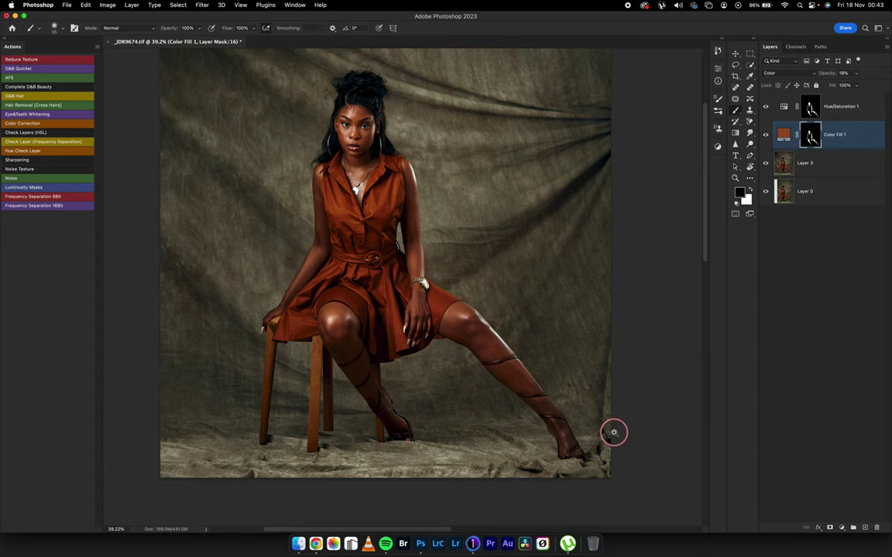
{"action": "scroll", "coordinate": [613, 432], "scroll_direction": "up", "scroll_amount": 8}
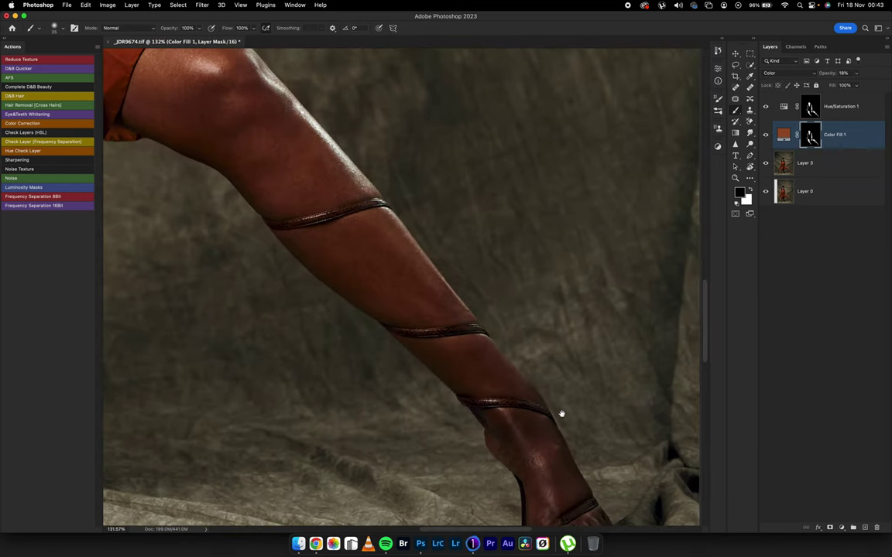
{"action": "scroll", "coordinate": [519, 372], "scroll_direction": "down", "scroll_amount": 8}
{"action": "left_click_drag", "start_coordinate": [525, 346], "coordinate": [509, 378]}
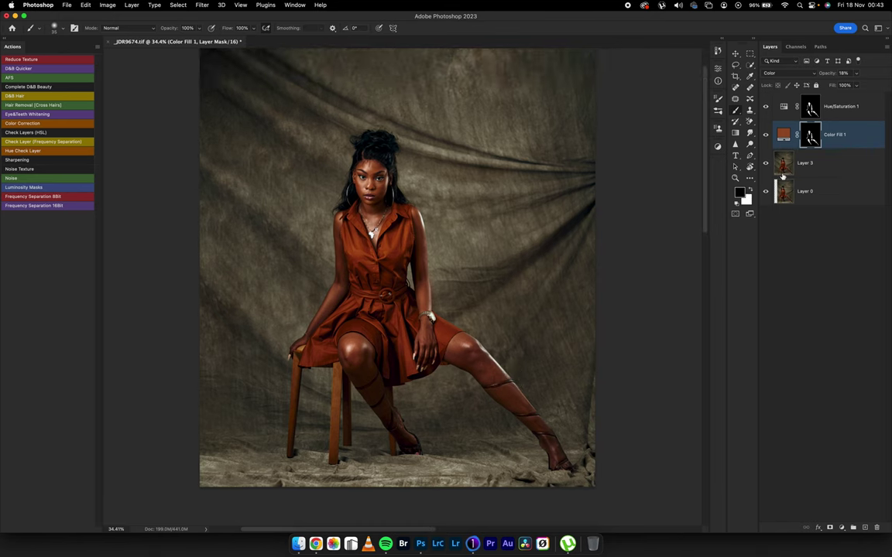
Step: Swap the sampled skin colours so the darker tone is the foreground, and move Hue/Saturation 1 below Color Fill 1
{"action": "left_click", "coordinate": [782, 174]}
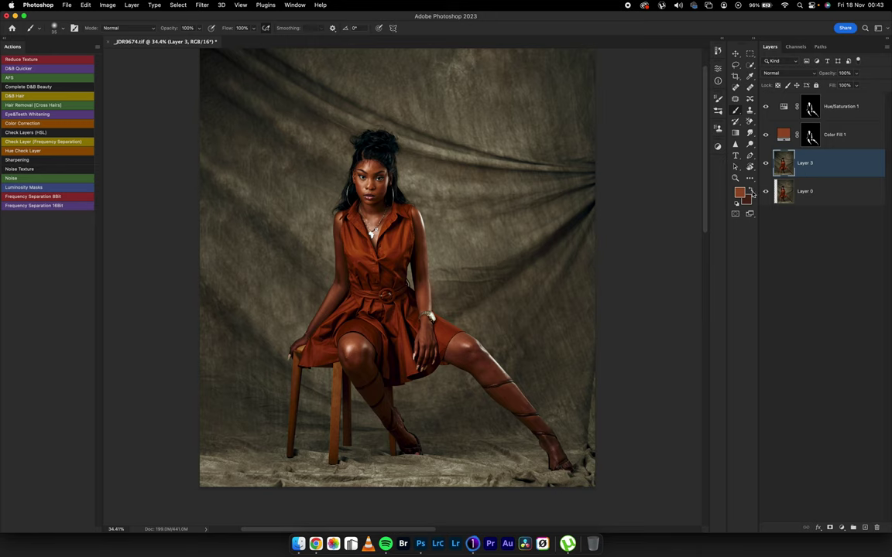
{"action": "left_click", "coordinate": [751, 192]}
{"action": "left_click", "coordinate": [848, 112]}
{"action": "left_click", "coordinate": [835, 136]}
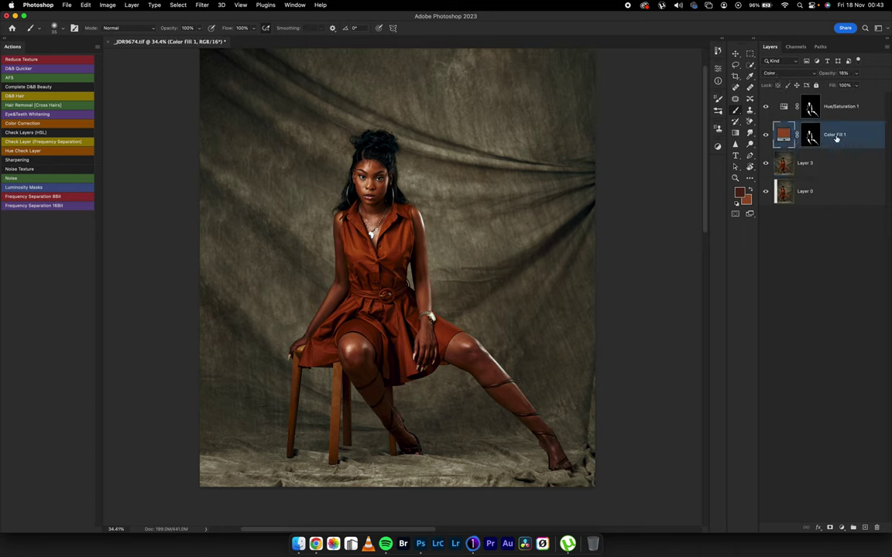
{"action": "left_click_drag", "start_coordinate": [783, 118], "coordinate": [784, 158]}
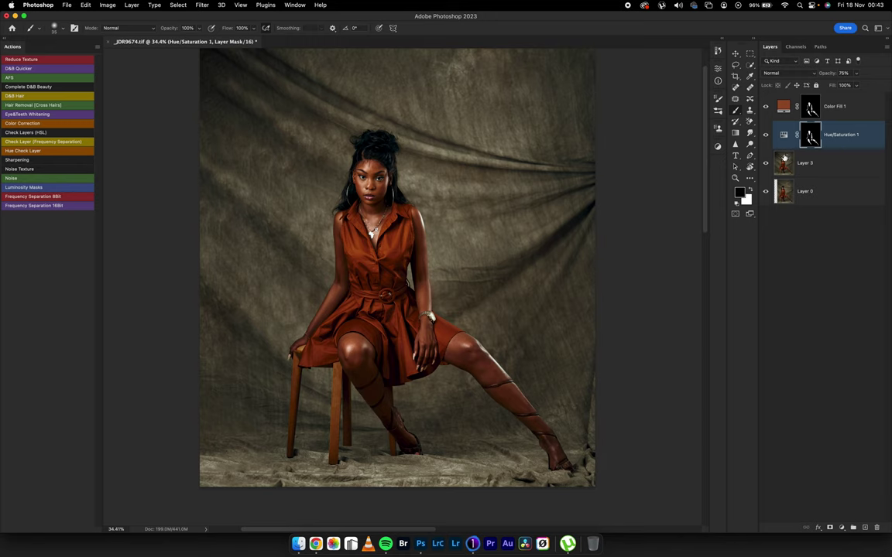
Step: Add a Gradient Map adjustment layer above Color Fill 1 from the dark and light skin tones, and hide it
{"action": "left_click", "coordinate": [784, 108]}
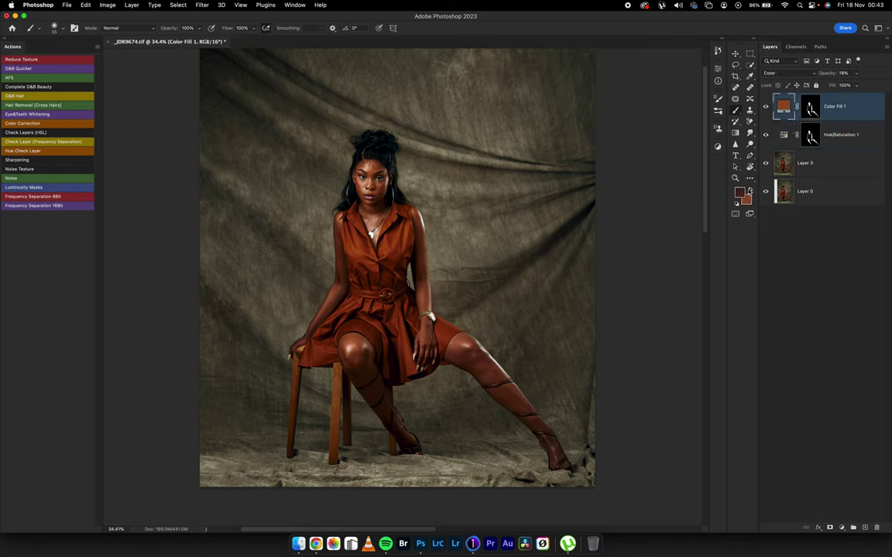
{"action": "left_click", "coordinate": [717, 147]}
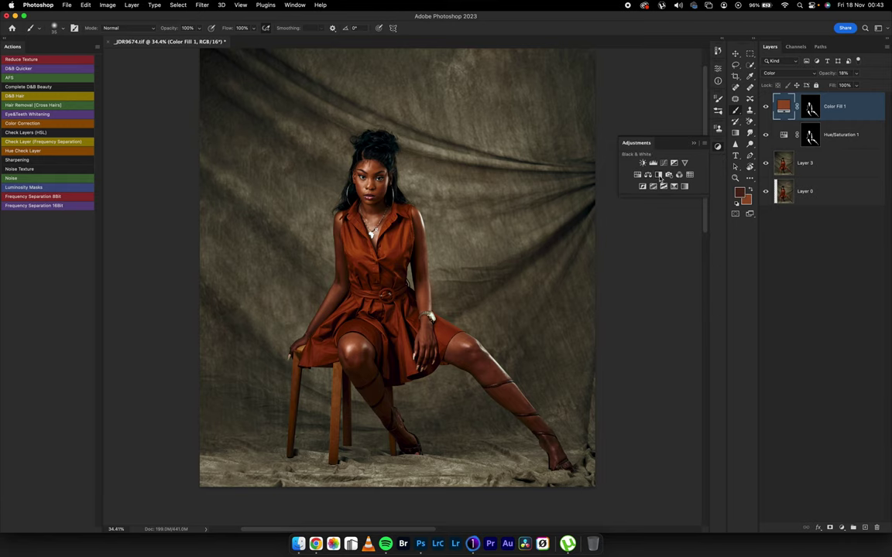
{"action": "left_click", "coordinate": [685, 188]}
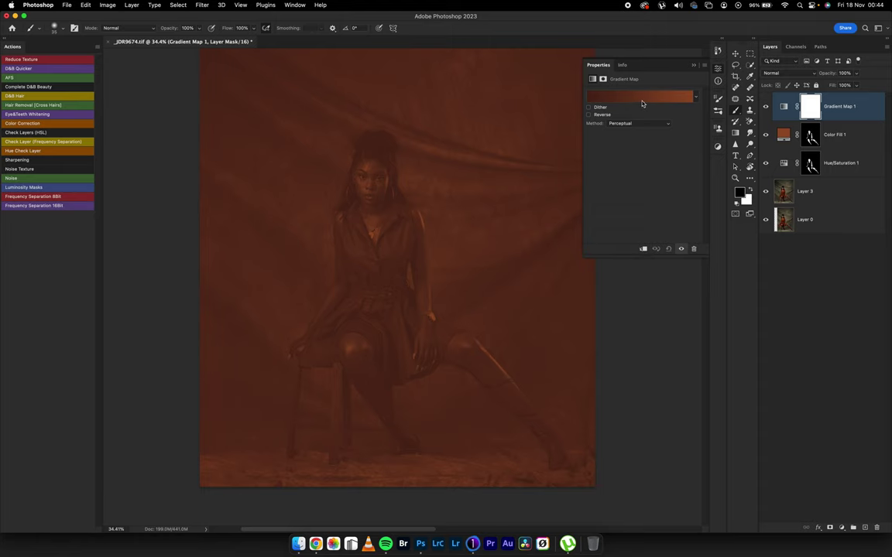
{"action": "left_click", "coordinate": [784, 110]}
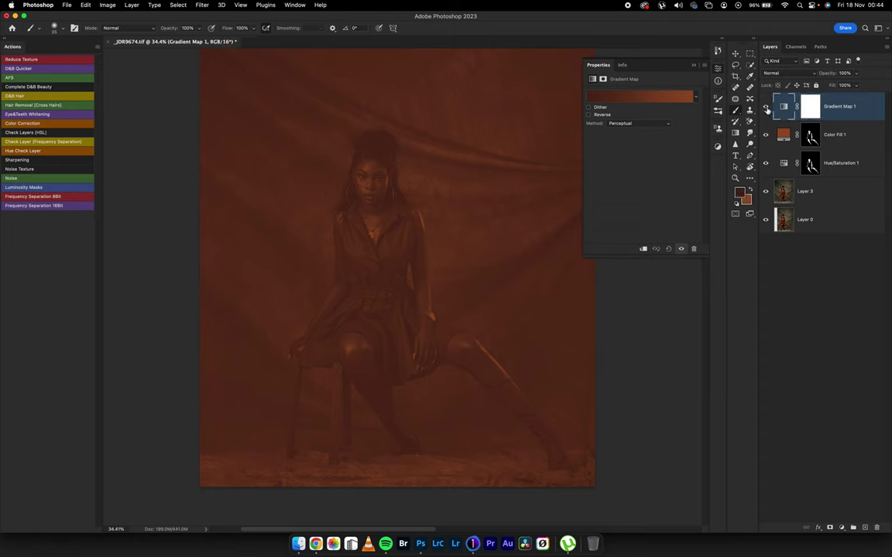
{"action": "left_click", "coordinate": [765, 107]}
Step: Open the Gradient Map's gradient for editing and select its light end colour stop
{"action": "left_click", "coordinate": [646, 97]}
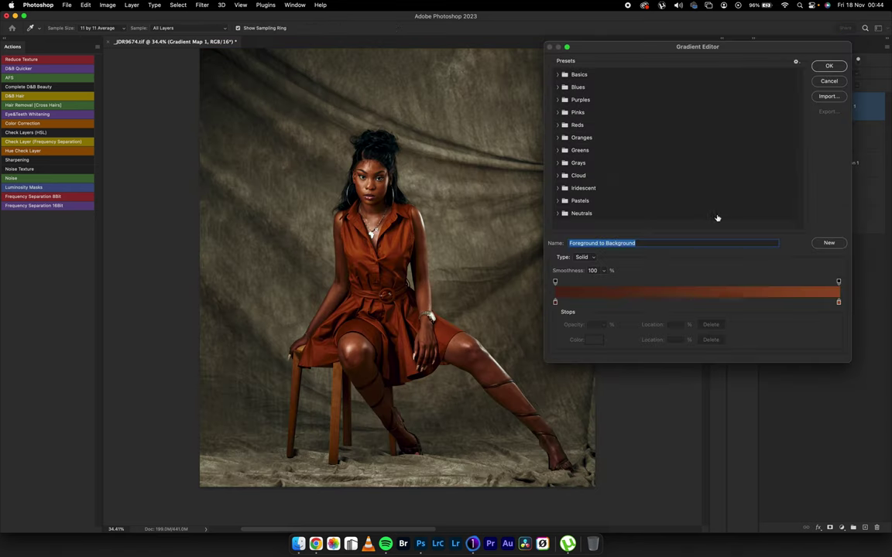
{"action": "left_click", "coordinate": [839, 304]}
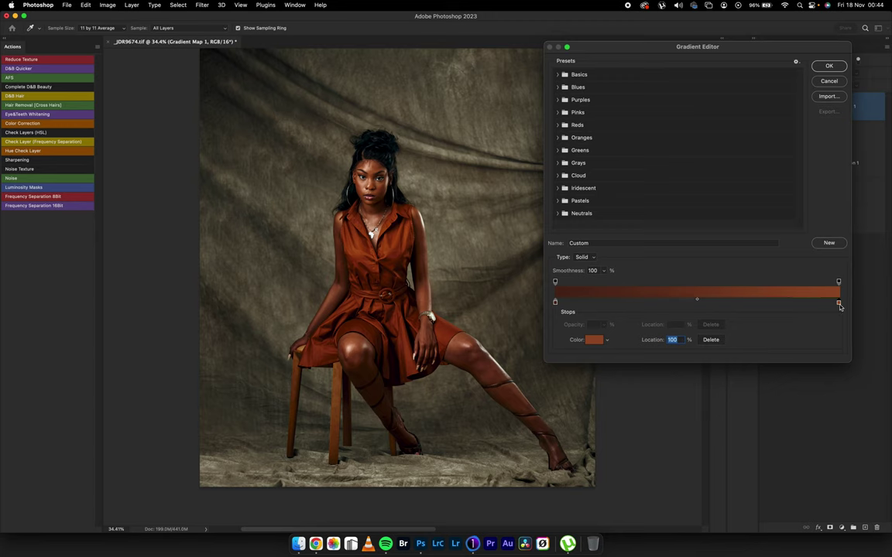
{"action": "left_click_drag", "start_coordinate": [839, 305], "coordinate": [702, 310]}
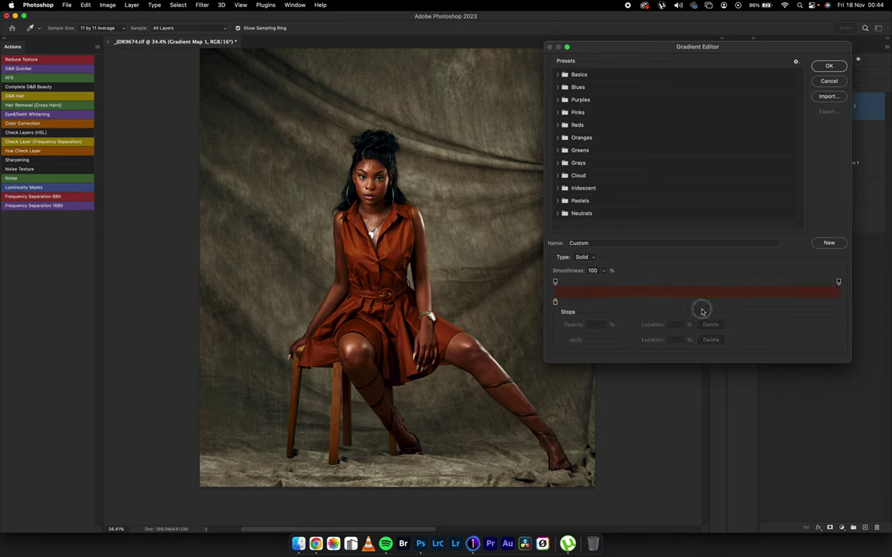
{"action": "key", "text": "super+z"}
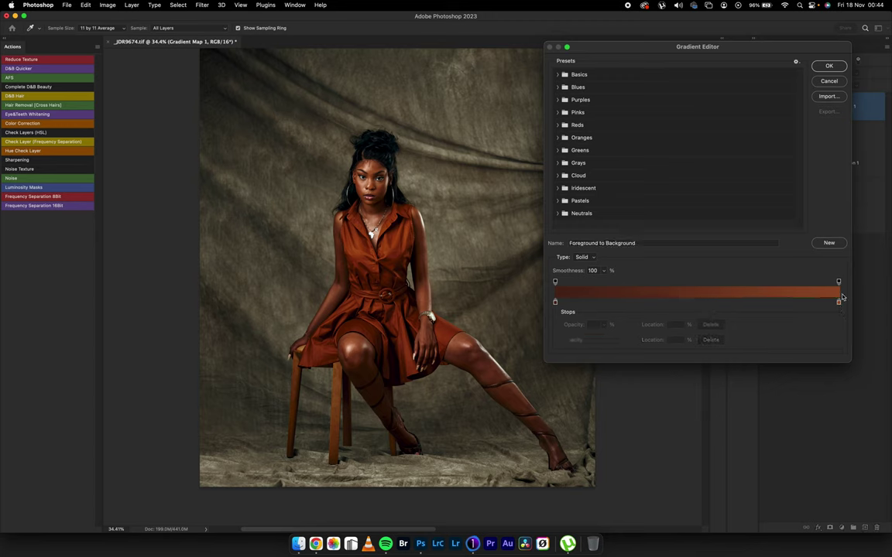
{"action": "left_click_drag", "start_coordinate": [838, 303], "coordinate": [711, 314]}
{"action": "key", "text": "super+z"}
Step: Move the lighter skin-tone colour stop from the end to the middle of the gradient
{"action": "left_click_drag", "start_coordinate": [837, 303], "coordinate": [696, 302]}
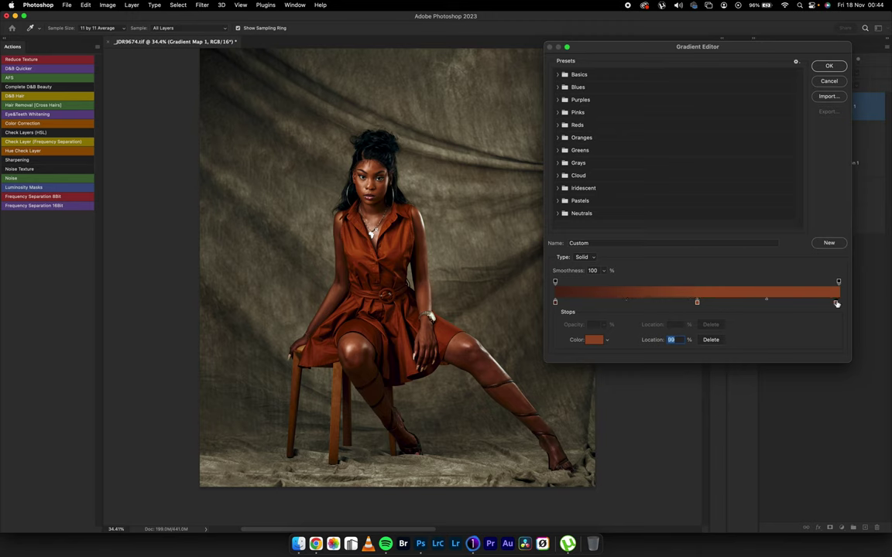
Step: Place the gradient's end stop at 100% and color it with a highlight skin tone sampled from the cheek
{"action": "left_click_drag", "start_coordinate": [839, 309], "coordinate": [840, 306]}
{"action": "scroll", "coordinate": [418, 179], "scroll_direction": "up", "scroll_amount": 10}
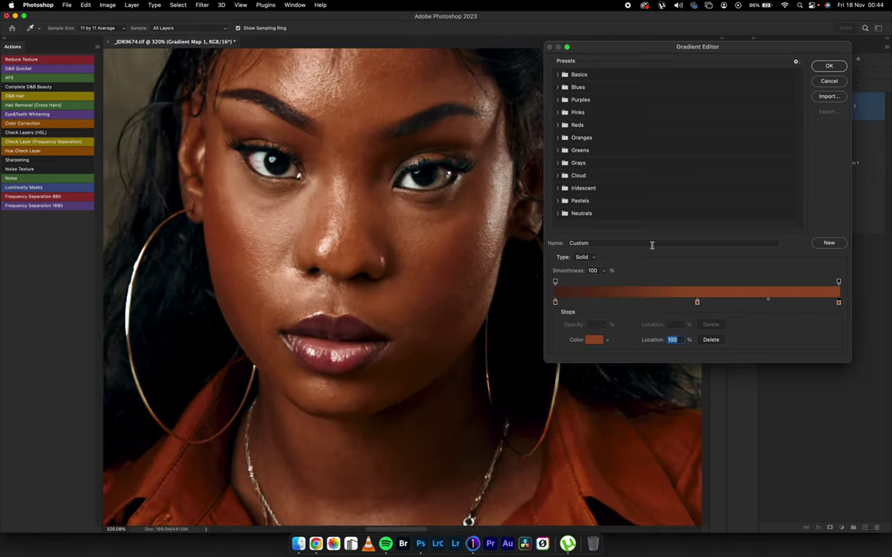
{"action": "left_click", "coordinate": [594, 346]}
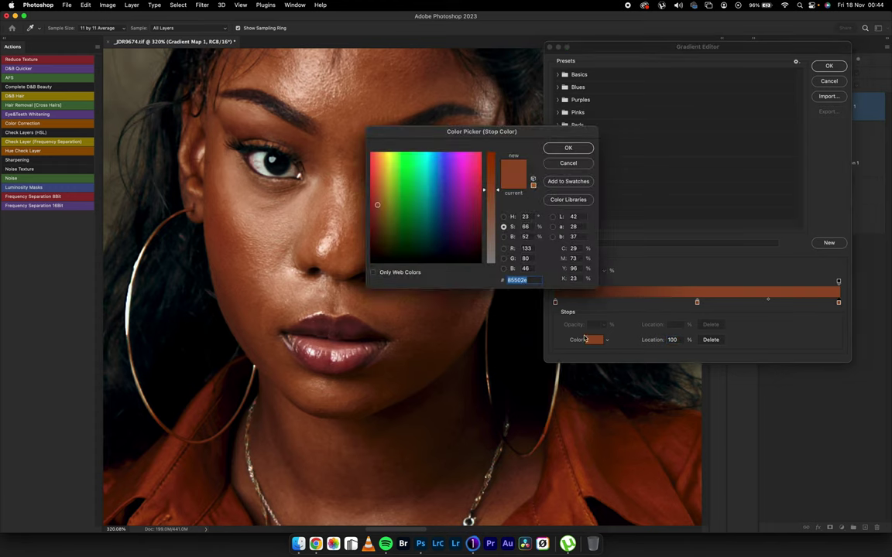
{"action": "left_click_drag", "start_coordinate": [399, 133], "coordinate": [545, 137]}
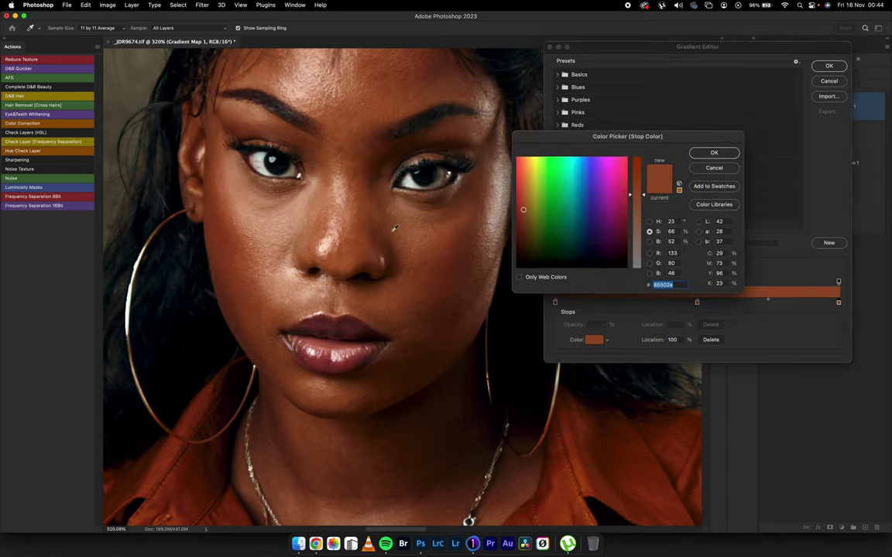
{"action": "left_click_drag", "start_coordinate": [395, 229], "coordinate": [294, 201]}
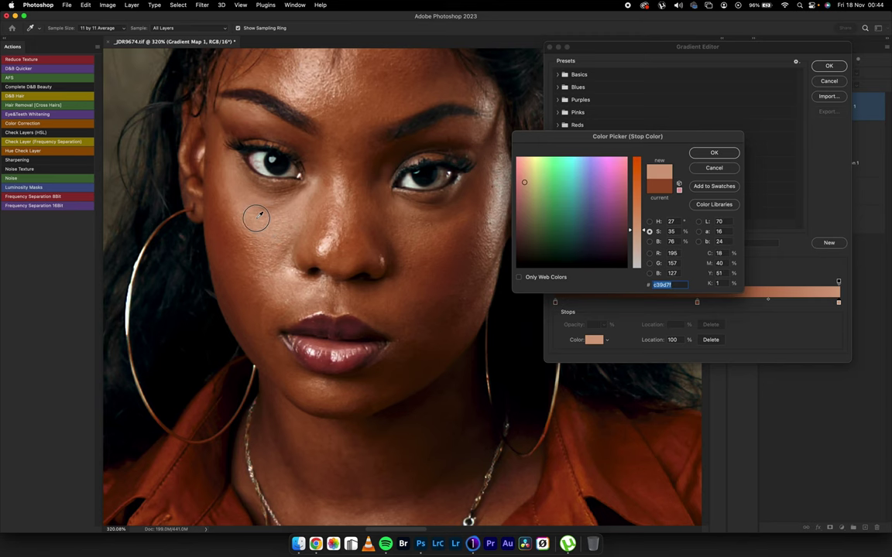
{"action": "left_click_drag", "start_coordinate": [257, 215], "coordinate": [233, 200]}
{"action": "left_click_drag", "start_coordinate": [260, 229], "coordinate": [257, 220]}
{"action": "left_click", "coordinate": [714, 153]}
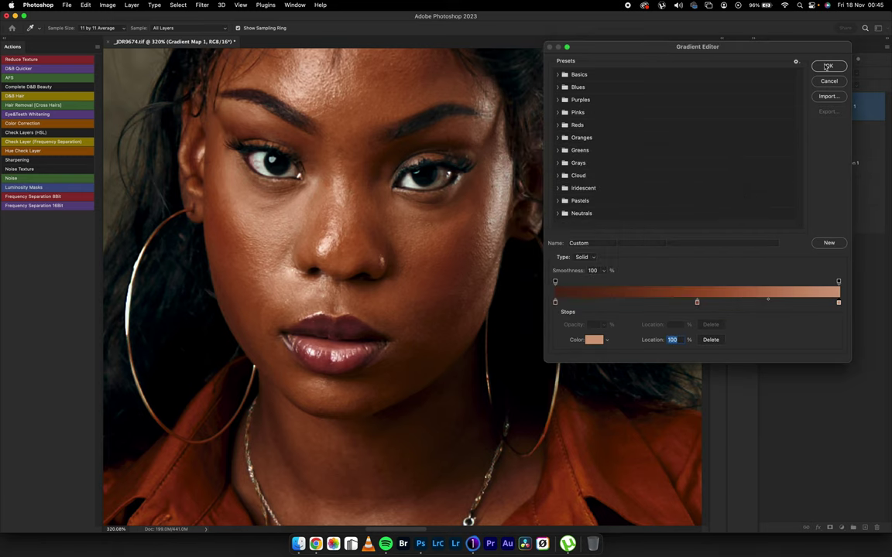
{"action": "key", "text": "Return"}
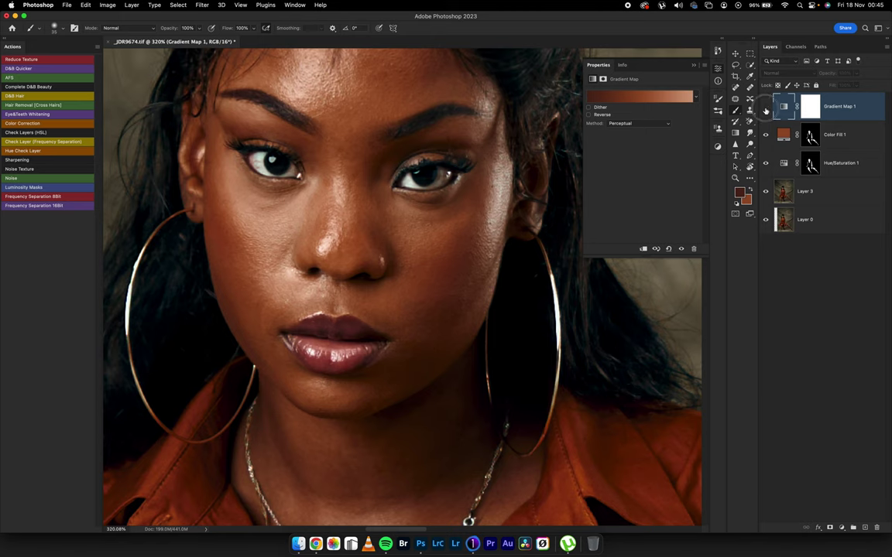
Step: Set the Gradient Map layer's blend mode to Color and replace its mask with the Color Fill layer's mask
{"action": "left_click", "coordinate": [765, 106]}
{"action": "left_click", "coordinate": [790, 73]}
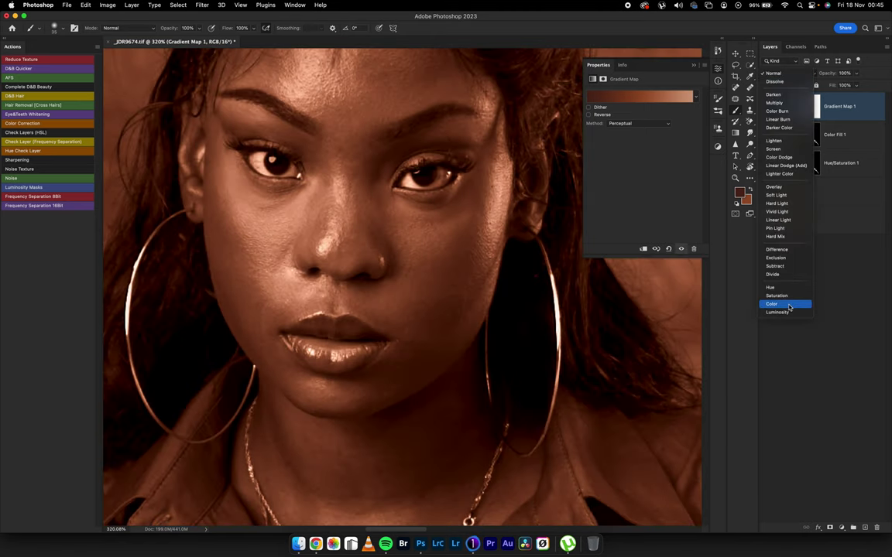
{"action": "left_click", "coordinate": [789, 305]}
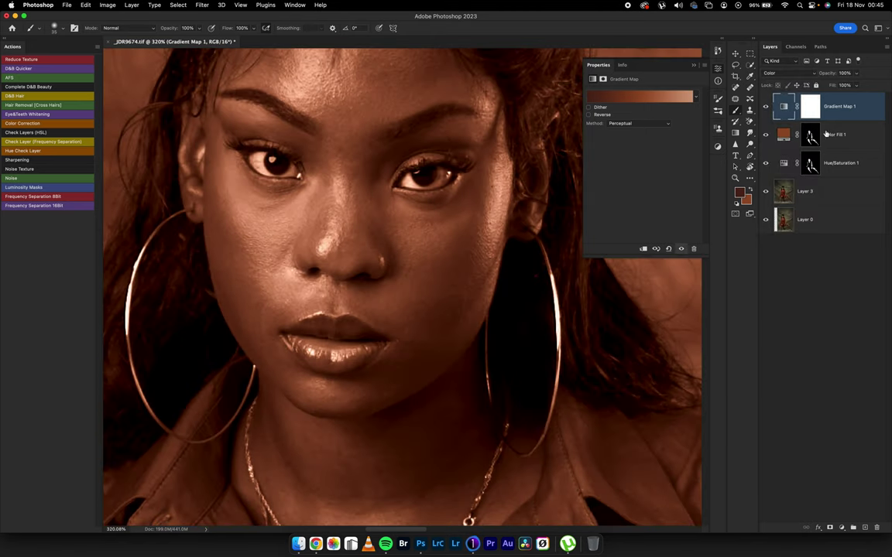
{"action": "left_click_drag", "start_coordinate": [811, 140], "coordinate": [819, 111]}
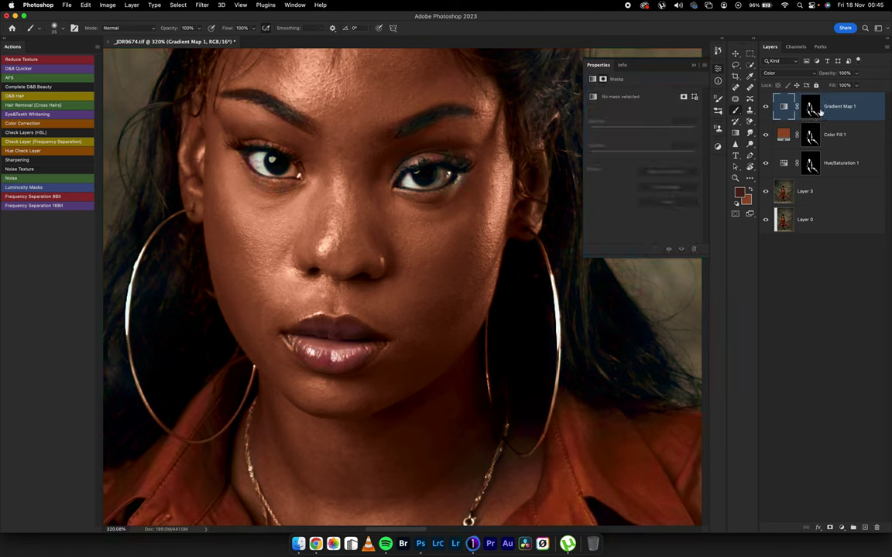
Step: Lower the Gradient Map layer's opacity to 25%
{"action": "left_click", "coordinate": [855, 73]}
{"action": "left_click_drag", "start_coordinate": [852, 83], "coordinate": [828, 85]}
{"action": "scroll", "coordinate": [412, 302], "scroll_direction": "down", "scroll_amount": 10}
{"action": "scroll", "coordinate": [464, 286], "scroll_direction": "up", "scroll_amount": 8}
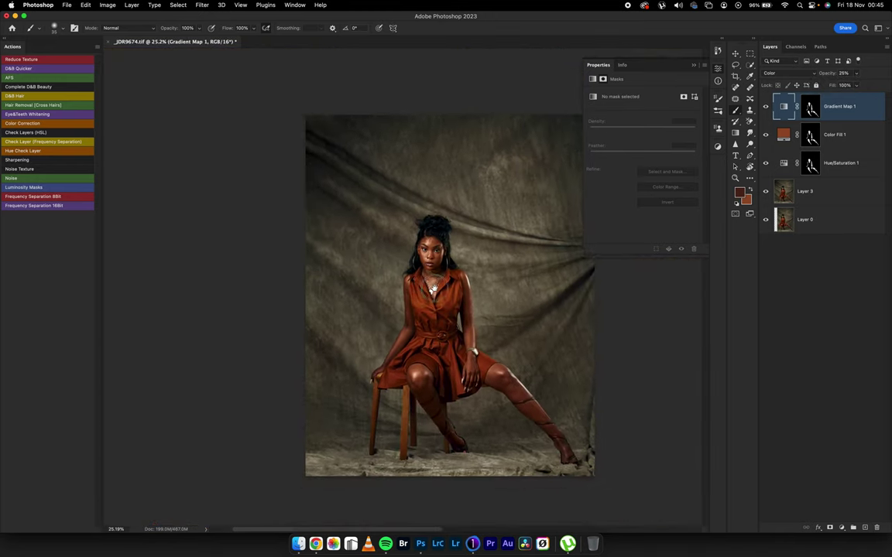
{"action": "scroll", "coordinate": [488, 256], "scroll_direction": "up", "scroll_amount": 2}
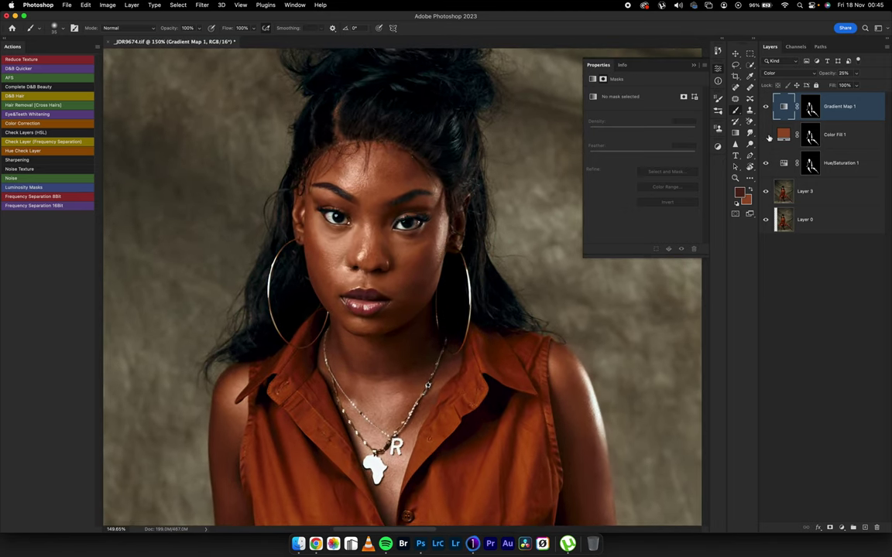
Step: Reduce the Color Fill layer's opacity to 11%
{"action": "left_click", "coordinate": [836, 135]}
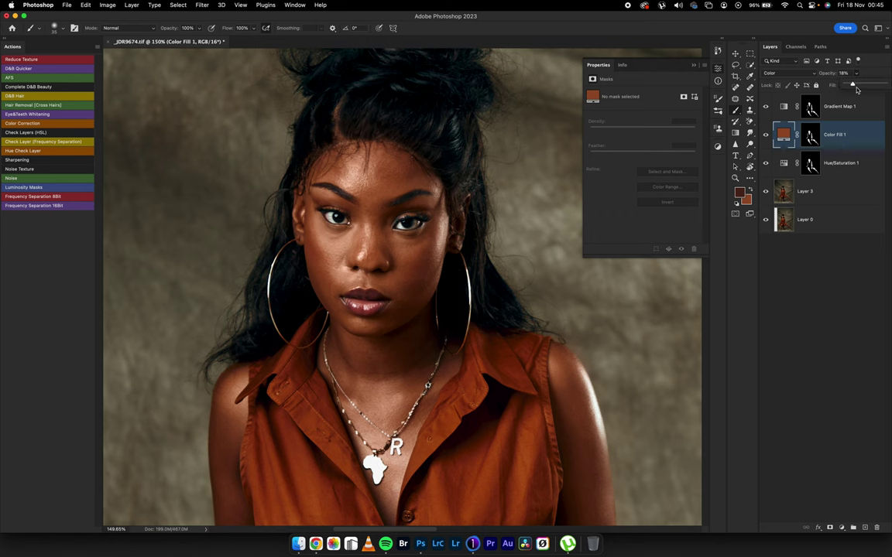
{"action": "left_click_drag", "start_coordinate": [856, 90], "coordinate": [851, 86]}
{"action": "scroll", "coordinate": [443, 252], "scroll_direction": "down", "scroll_amount": 10}
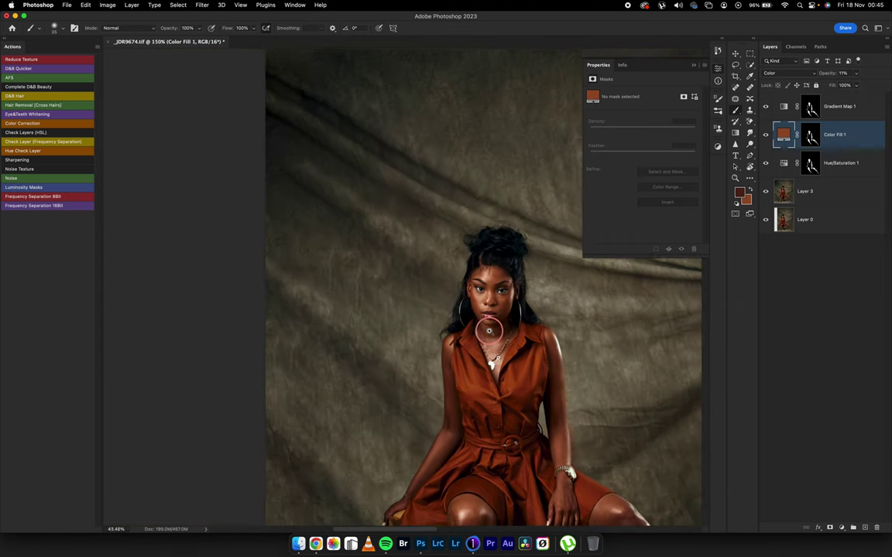
{"action": "scroll", "coordinate": [444, 251], "scroll_direction": "up", "scroll_amount": 3}
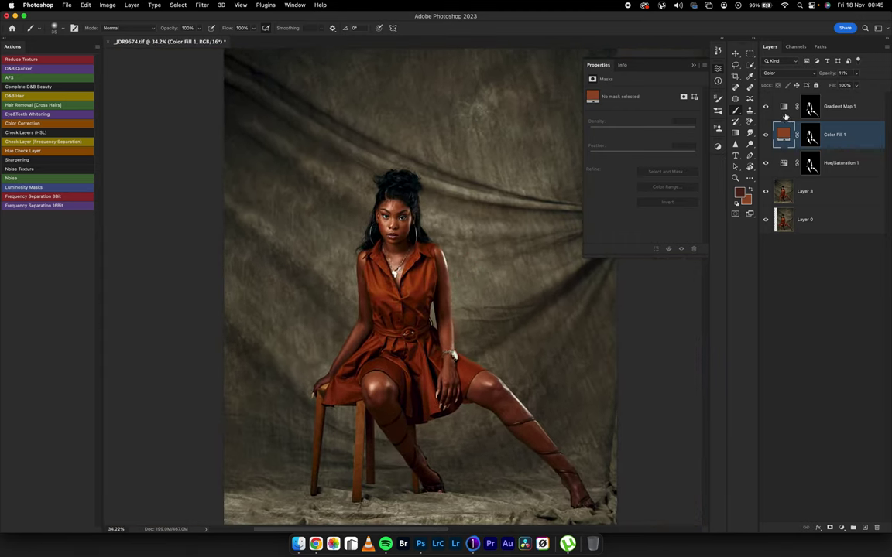
Step: Group the Gradient Map, Color Fill and Hue/Saturation layers, and compare the image with the group hidden and shown
{"action": "left_click", "coordinate": [842, 108]}
{"action": "left_click", "coordinate": [849, 164], "text": "shift"}
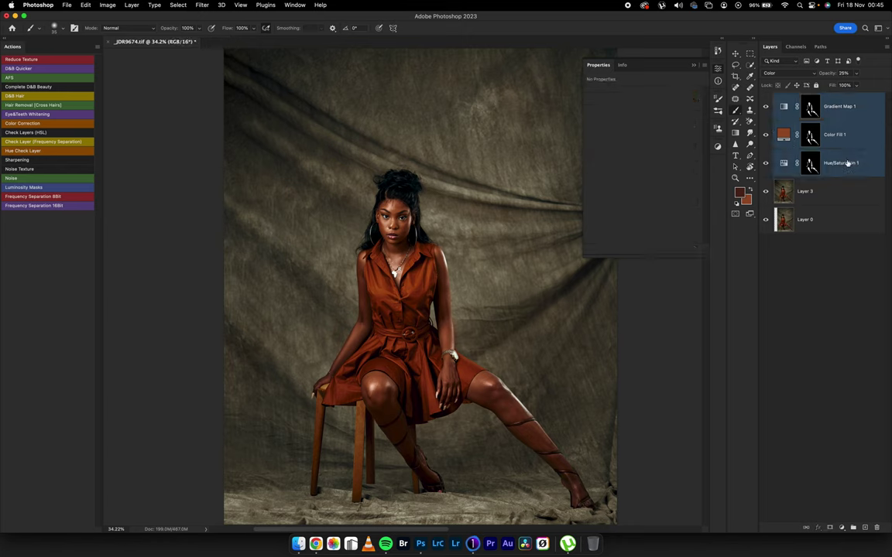
{"action": "key", "text": "super+g"}
{"action": "left_click", "coordinate": [766, 99]}
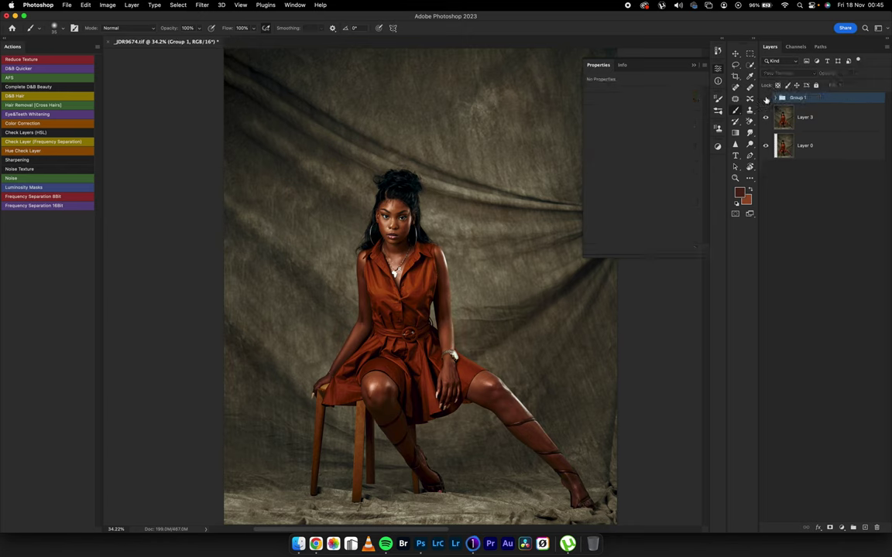
{"action": "left_click", "coordinate": [766, 99]}
Step: Add a white layer mask to the skin color group for correcting color spill beside the forearm
{"action": "scroll", "coordinate": [465, 341], "scroll_direction": "up", "scroll_amount": 5}
{"action": "left_click_drag", "start_coordinate": [523, 349], "coordinate": [545, 350]}
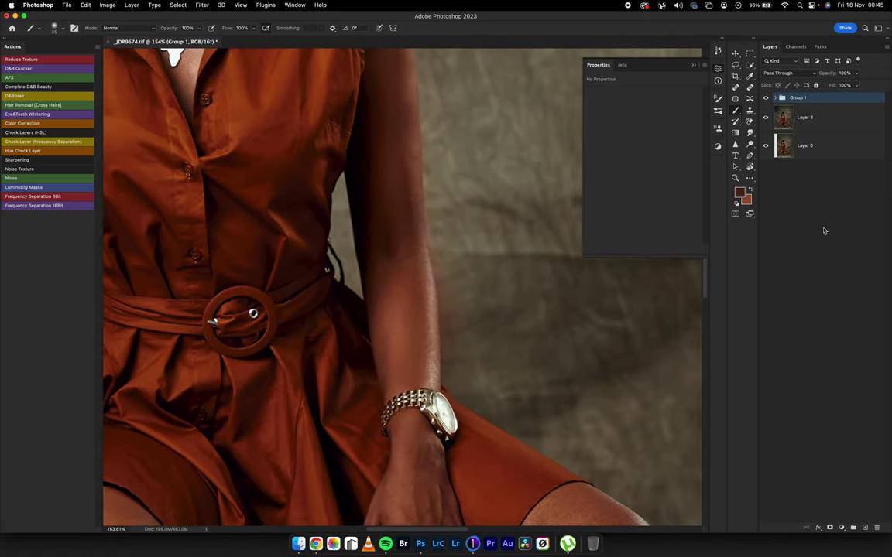
{"action": "left_click", "coordinate": [831, 528]}
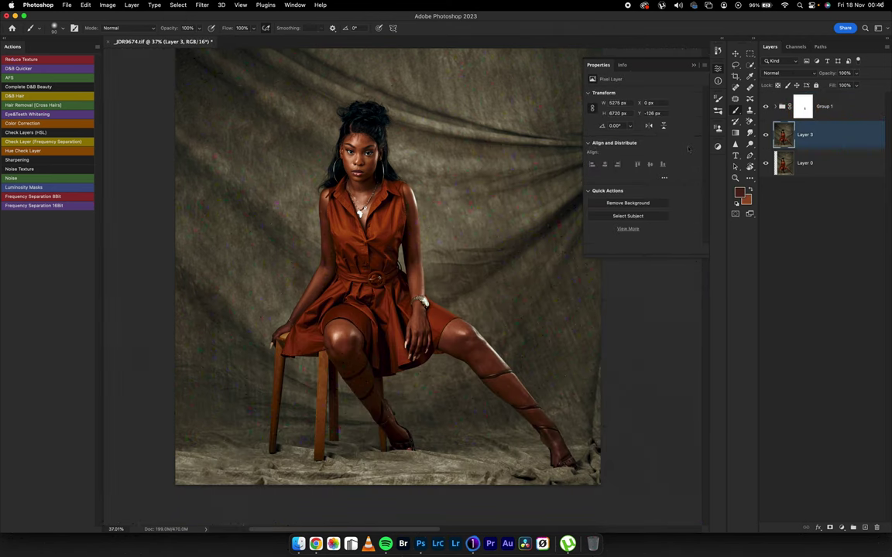
Step: Select the background around the woman and stool using Layer 3, and target the group's mask with the Brush tool
{"action": "key", "text": "w"}
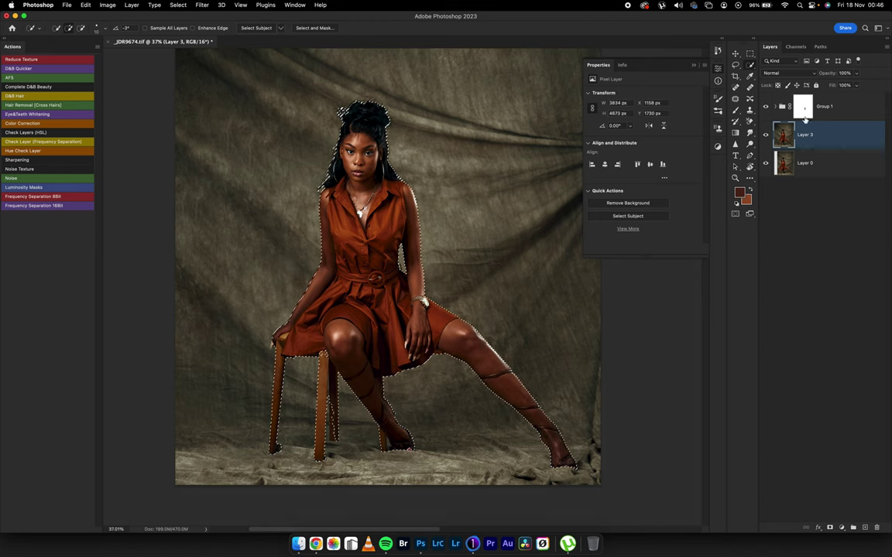
{"action": "left_click", "coordinate": [803, 109]}
{"action": "scroll", "coordinate": [388, 273], "scroll_direction": "up", "scroll_amount": 10}
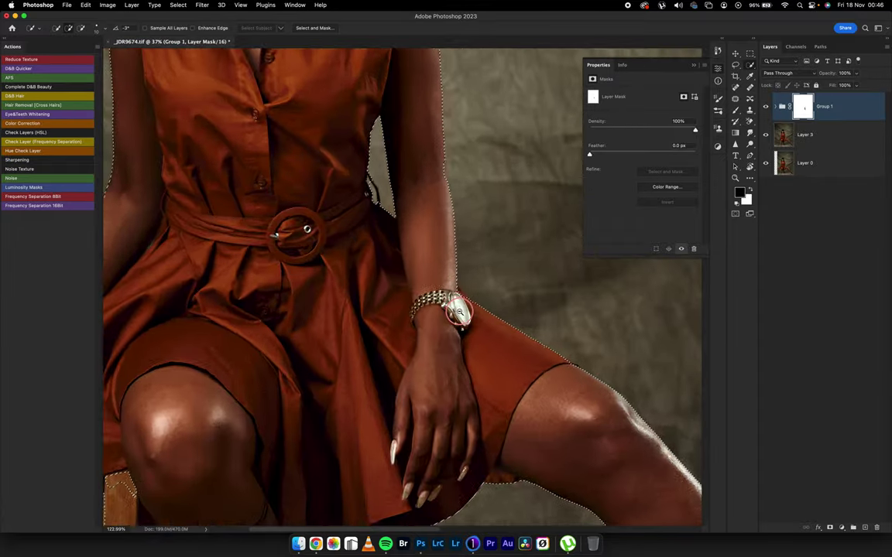
{"action": "left_click_drag", "start_coordinate": [413, 406], "coordinate": [395, 430]}
{"action": "key", "text": "bracketright"}
{"action": "key", "text": "bracketright"}
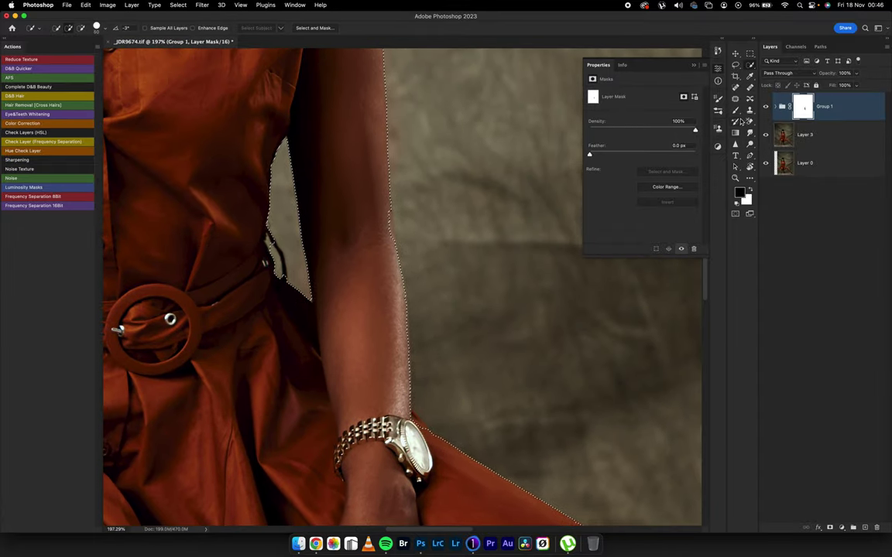
{"action": "left_click", "coordinate": [735, 112]}
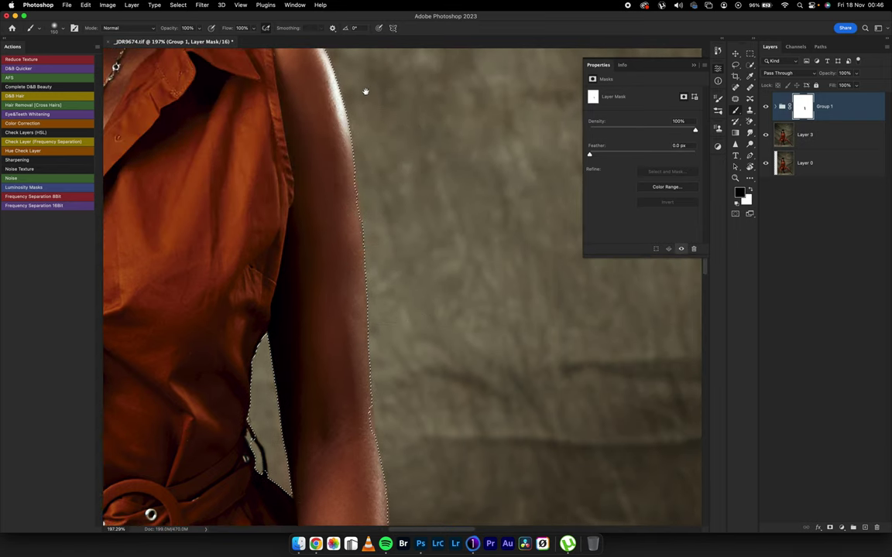
Step: Paint black on the group's mask over the selected background along both arms and the hand on the stool
{"action": "left_click_drag", "start_coordinate": [366, 91], "coordinate": [473, 313]}
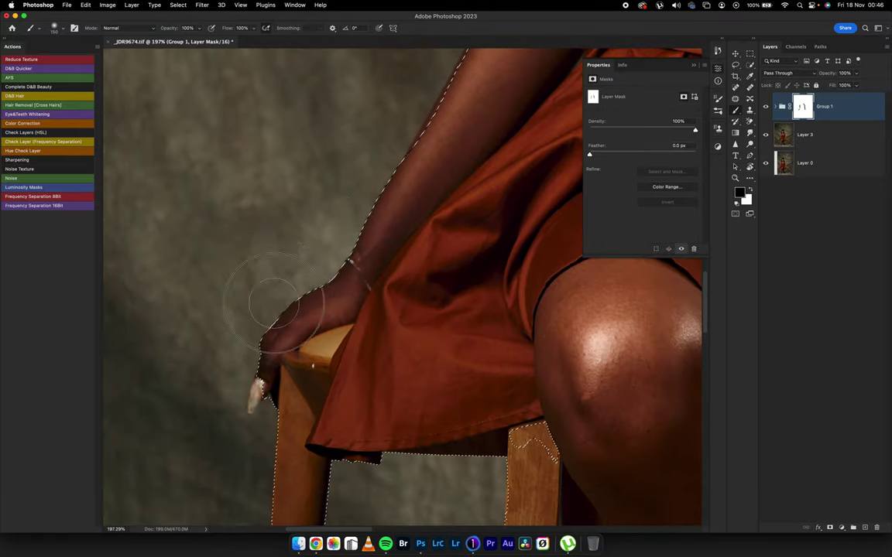
{"action": "left_click_drag", "start_coordinate": [471, 401], "coordinate": [388, 299]}
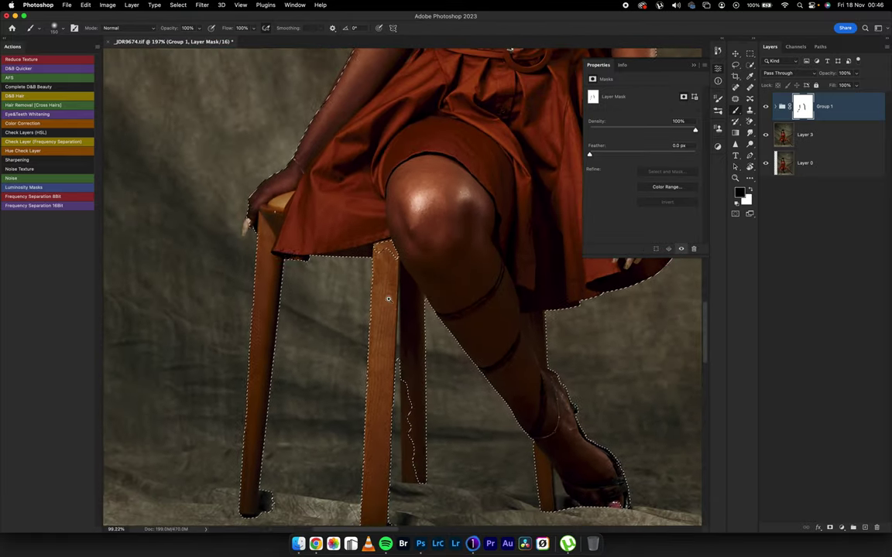
{"action": "left_click_drag", "start_coordinate": [512, 364], "coordinate": [398, 292]}
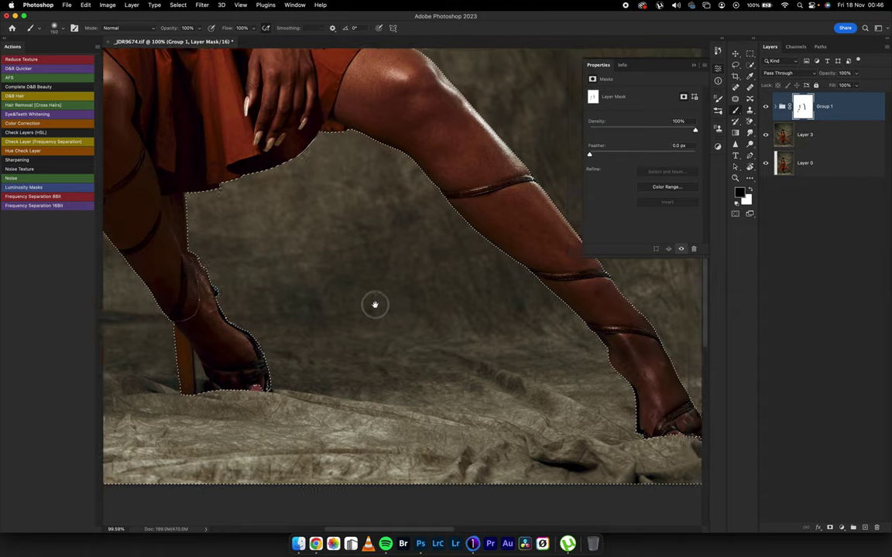
Step: Paint black on the group's mask along the edges of the outstretched leg and foot, and clear the selection
{"action": "scroll", "coordinate": [349, 303], "scroll_direction": "up", "scroll_amount": 4}
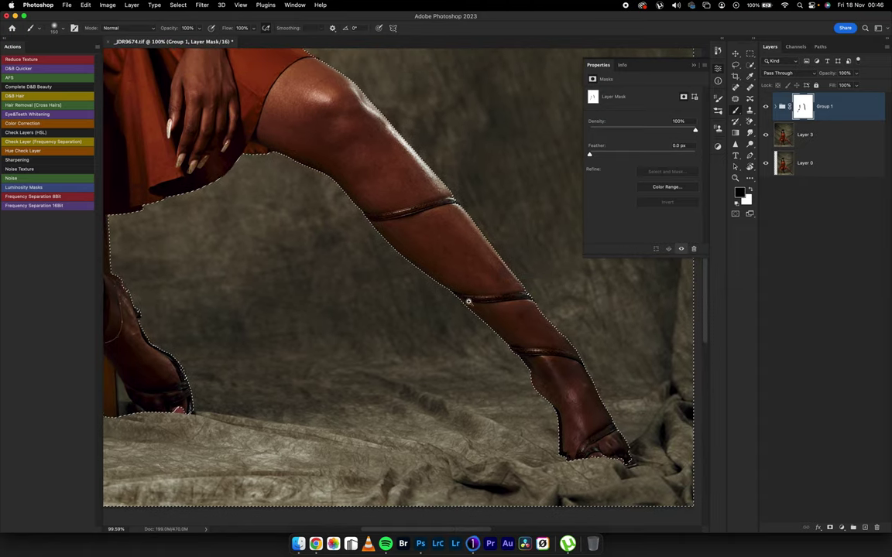
{"action": "scroll", "coordinate": [503, 314], "scroll_direction": "up", "scroll_amount": 5}
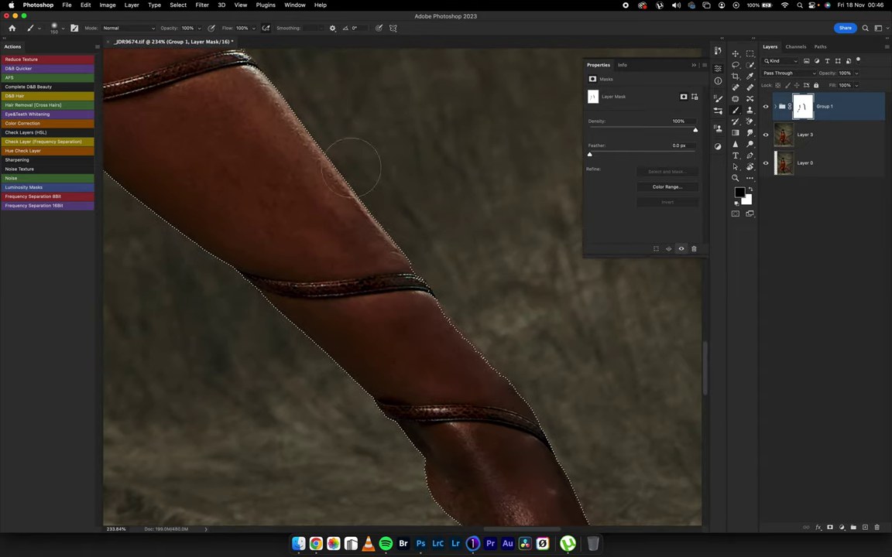
{"action": "left_click_drag", "start_coordinate": [565, 410], "coordinate": [471, 255]}
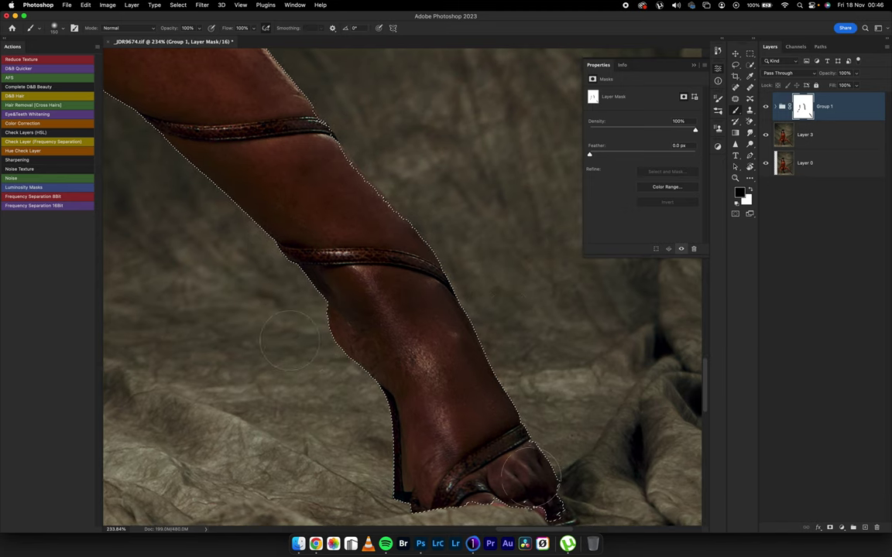
{"action": "left_click_drag", "start_coordinate": [290, 275], "coordinate": [320, 301]}
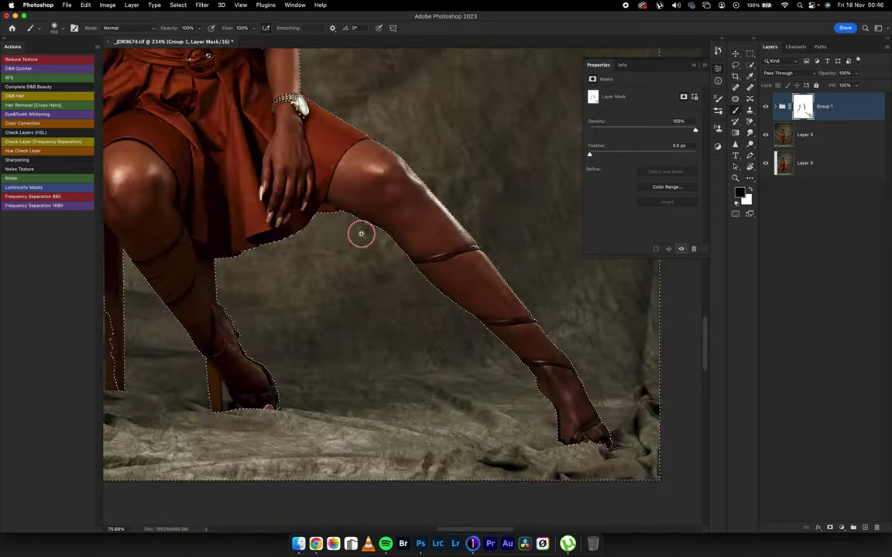
{"action": "left_click_drag", "start_coordinate": [425, 239], "coordinate": [386, 393]}
{"action": "key", "text": "super+d"}
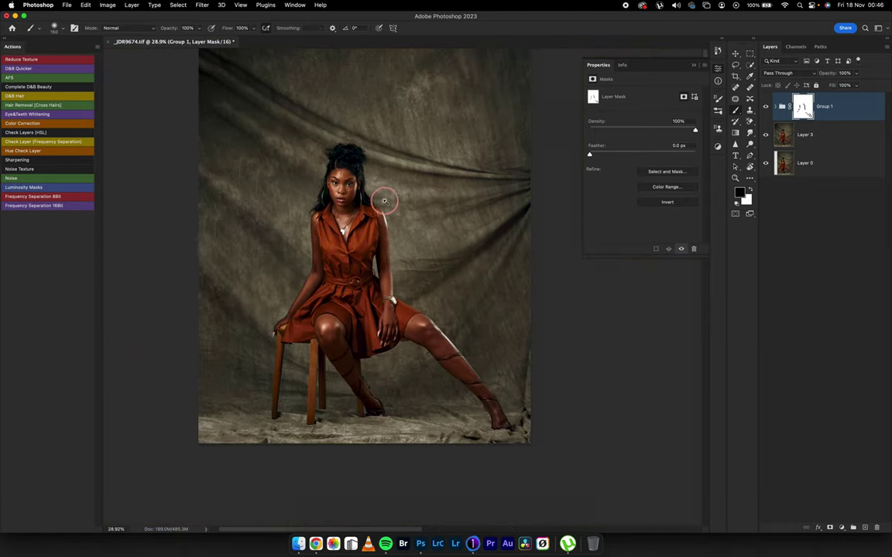
Step: Compare the whole image before and after by toggling the visibility of Group 1 and Layer 3
{"action": "scroll", "coordinate": [387, 204], "scroll_direction": "down", "scroll_amount": 3}
{"action": "scroll", "coordinate": [385, 203], "scroll_direction": "up", "scroll_amount": 2}
{"action": "left_click_drag", "start_coordinate": [402, 199], "coordinate": [381, 216]}
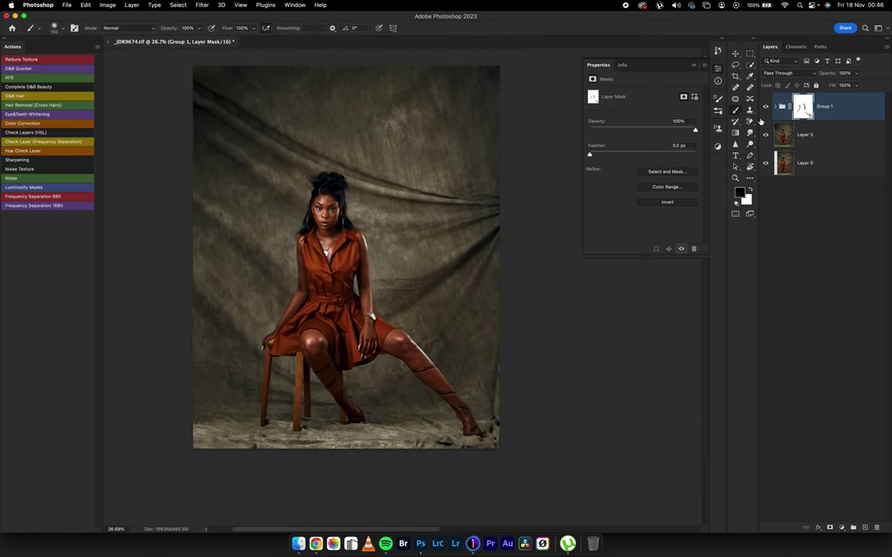
{"action": "left_click", "coordinate": [766, 107]}
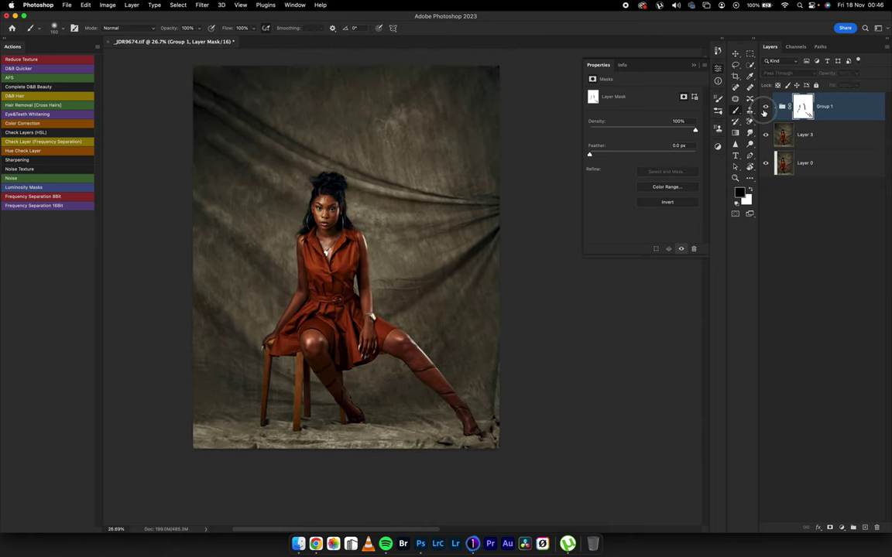
{"action": "left_click", "coordinate": [765, 109]}
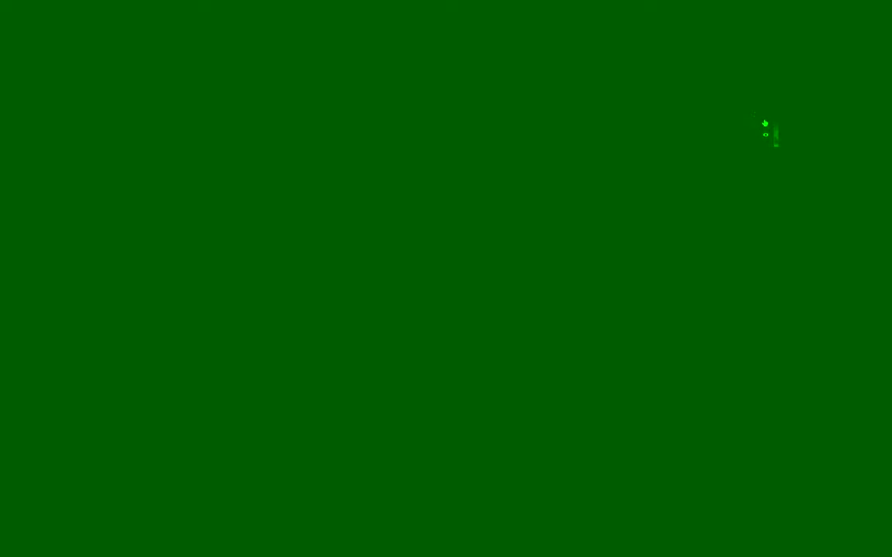
{"action": "left_click", "coordinate": [766, 109]}
{"action": "left_click", "coordinate": [766, 136]}
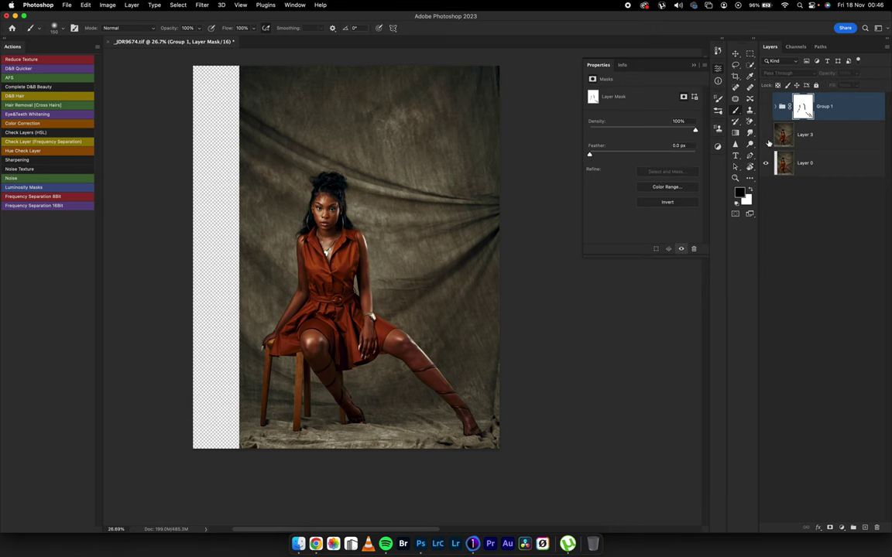
{"action": "left_click", "coordinate": [765, 135]}
{"action": "left_click", "coordinate": [766, 107]}
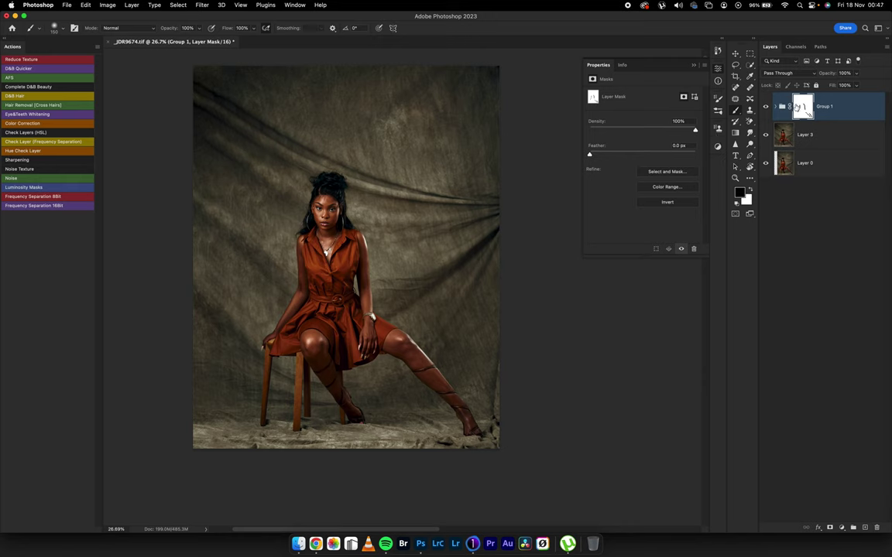
Step: Add a Hue/Saturation adjustment layer above Gradient Map 1 inside Group 1 and set the Reds' saturation to about -7
{"action": "left_click", "coordinate": [777, 107]}
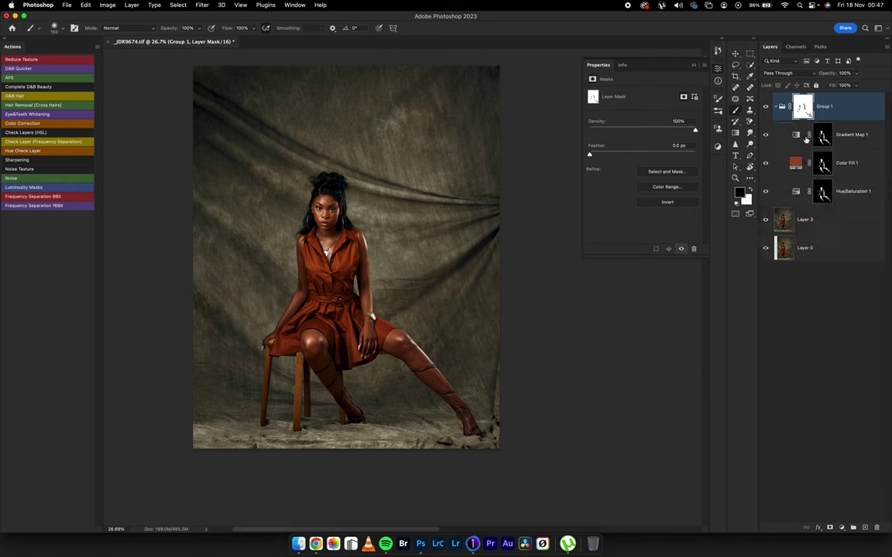
{"action": "key", "text": "alt+bracketleft"}
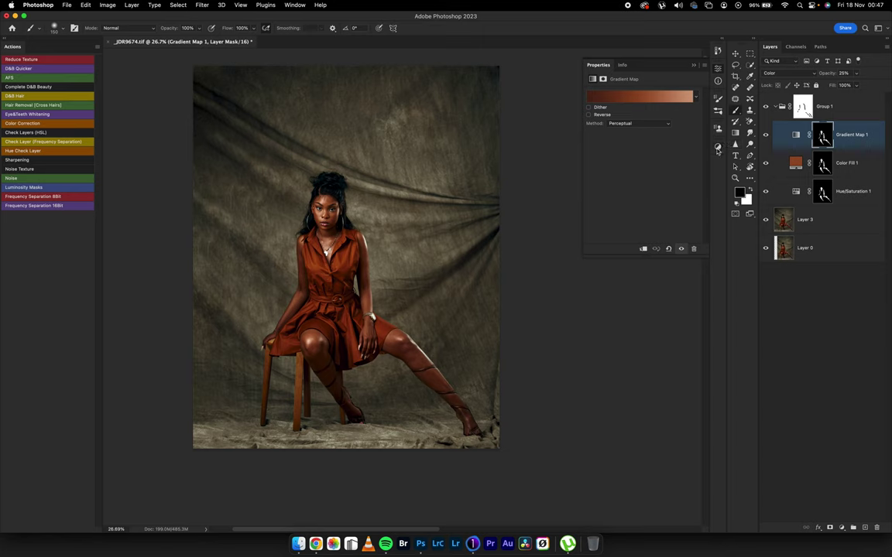
{"action": "key", "text": "alt+bracketright"}
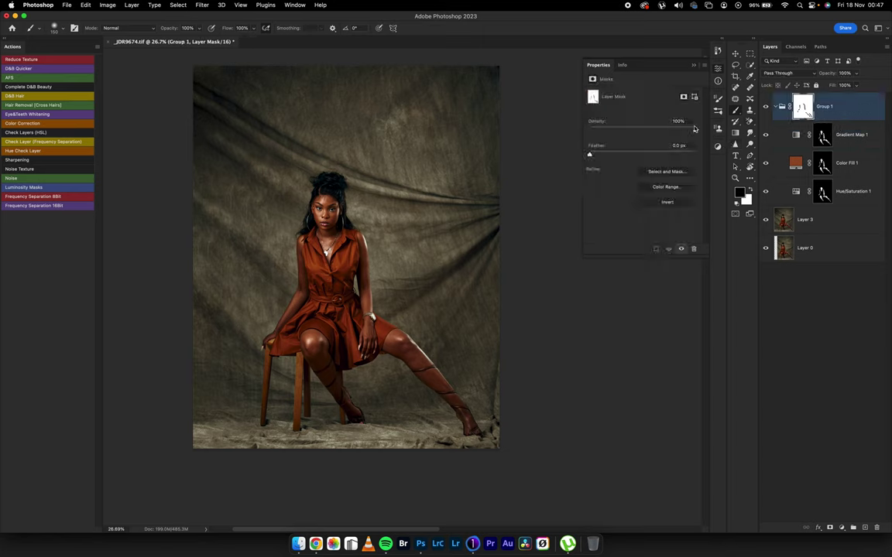
{"action": "left_click", "coordinate": [718, 148]}
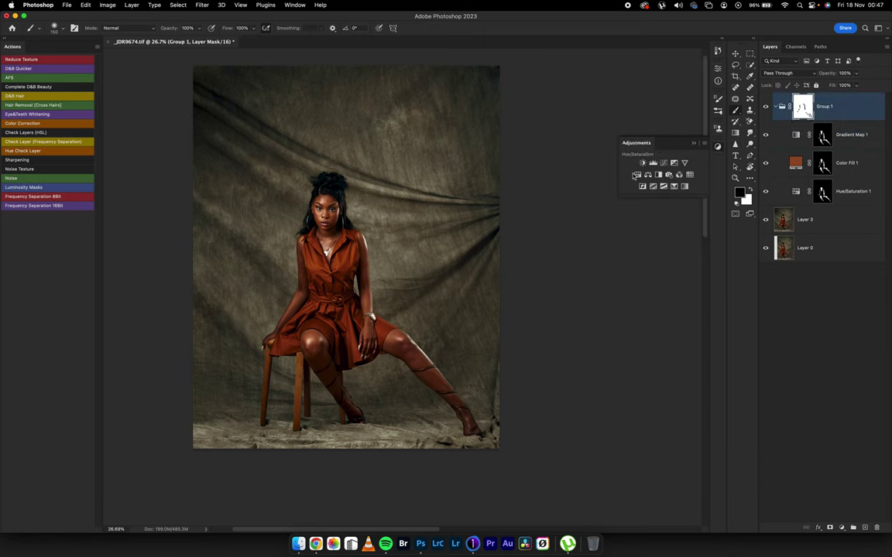
{"action": "left_click", "coordinate": [637, 176]}
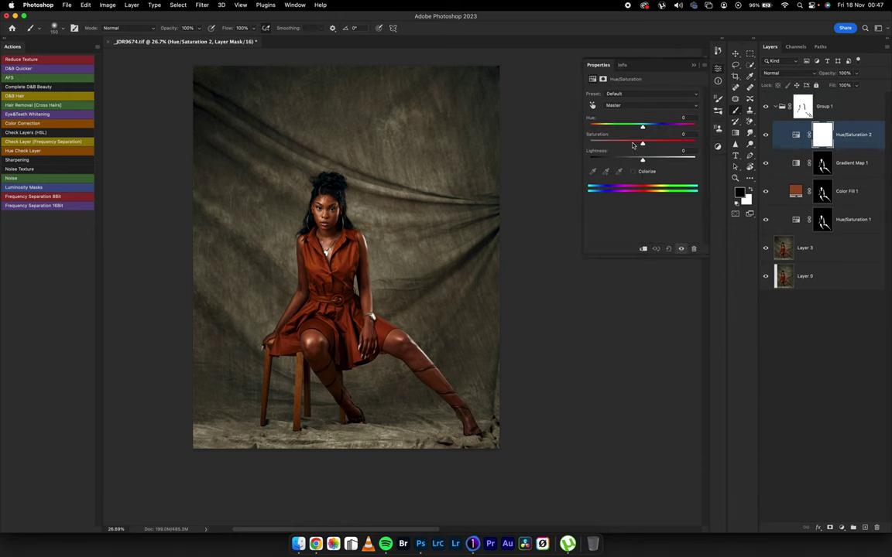
{"action": "left_click", "coordinate": [635, 106]}
{"action": "left_click", "coordinate": [619, 115]}
{"action": "mouse_move", "coordinate": [642, 143]}
{"action": "left_mouse_down"}
{"action": "mouse_move", "coordinate": [618, 144]}
{"action": "mouse_move", "coordinate": [638, 145]}
{"action": "left_mouse_up"}
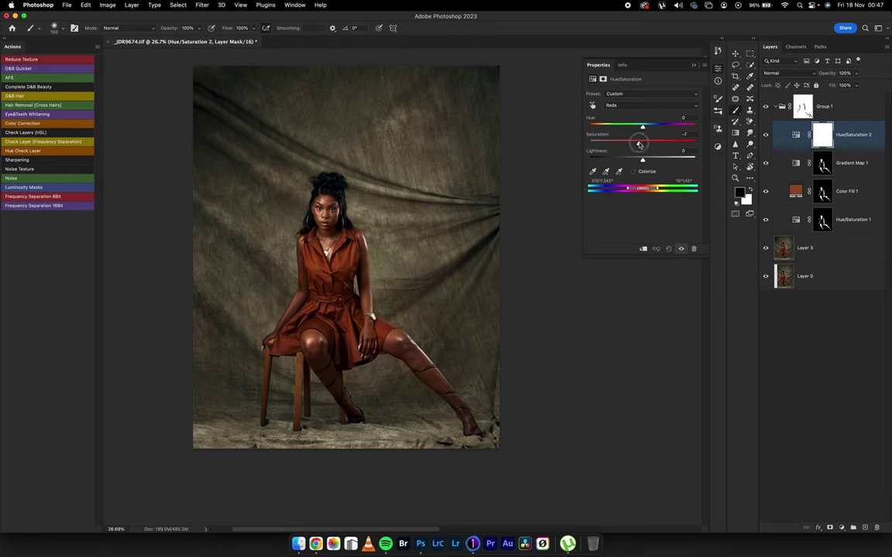
{"action": "left_click", "coordinate": [693, 65]}
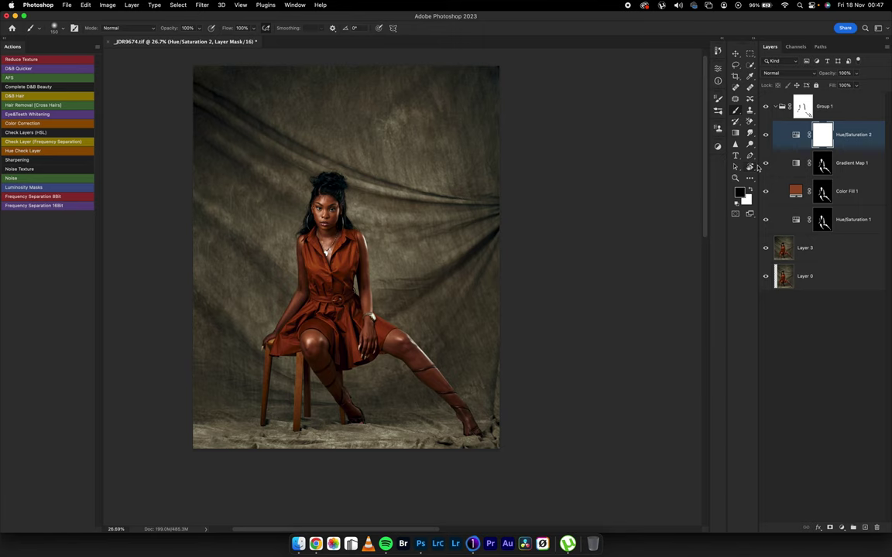
Step: Add a Selective Color adjustment layer above Hue/Saturation 2 and set Yellow to -2% in the Blacks
{"action": "left_click", "coordinate": [719, 147]}
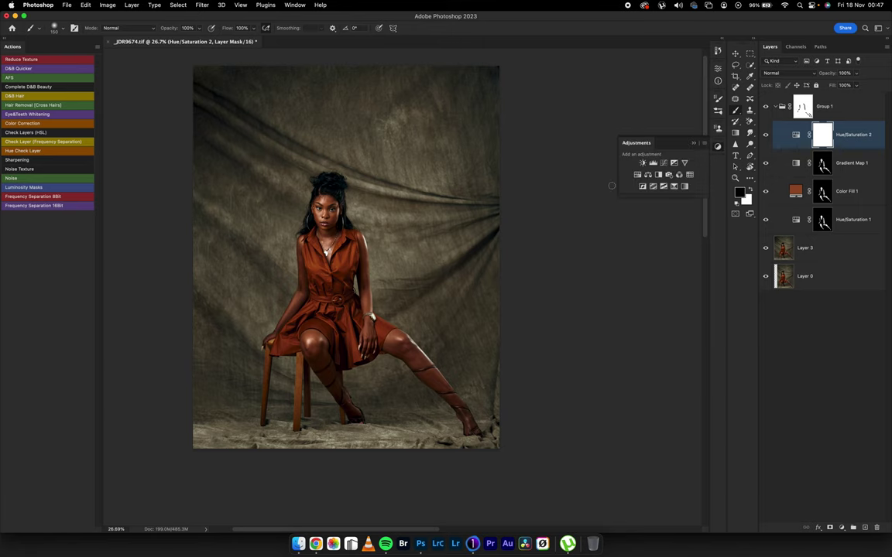
{"action": "left_click", "coordinate": [674, 187]}
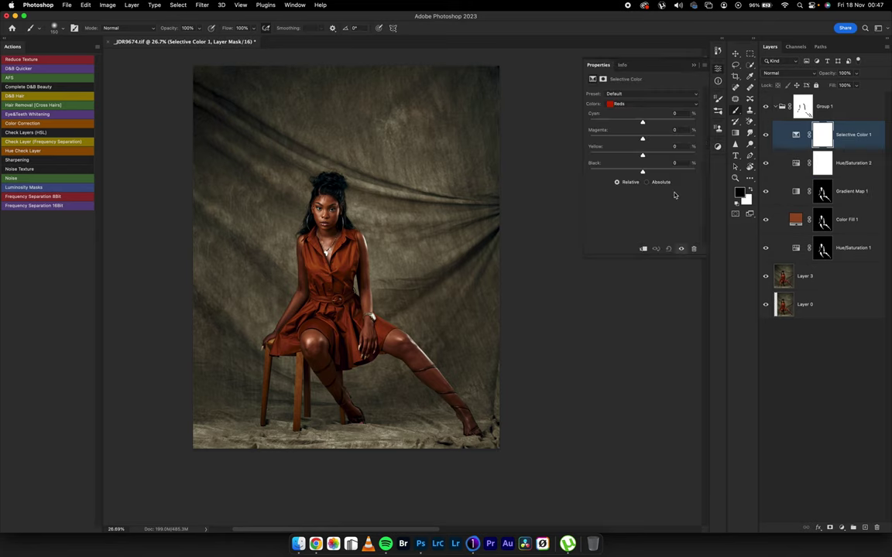
{"action": "left_click", "coordinate": [620, 106]}
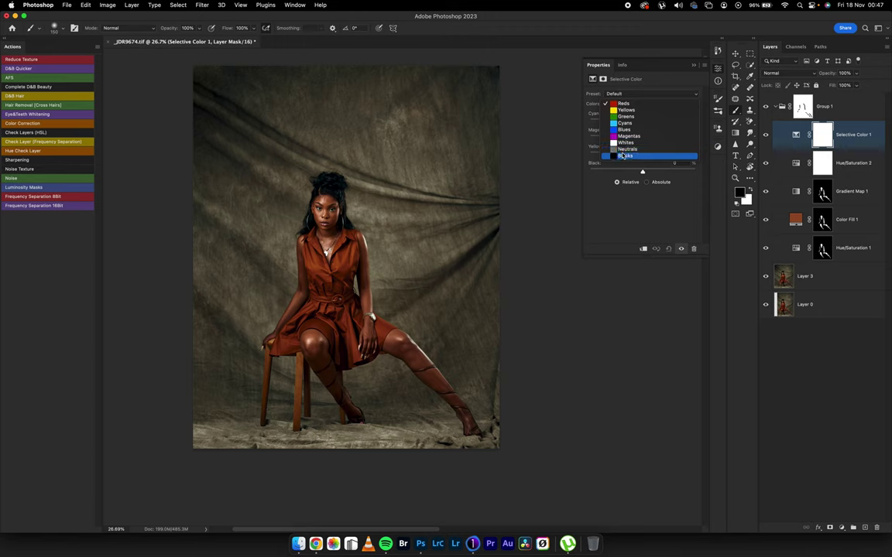
{"action": "left_click", "coordinate": [625, 157]}
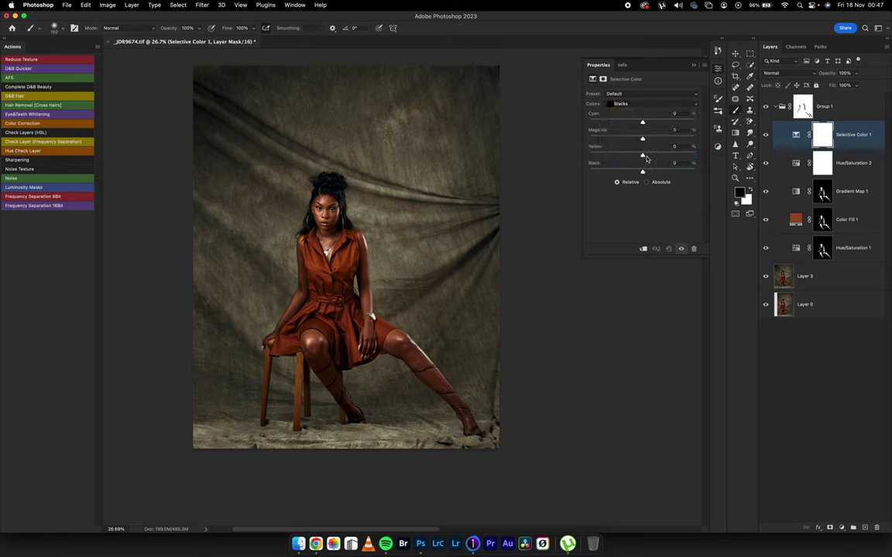
{"action": "left_click_drag", "start_coordinate": [643, 155], "coordinate": [641, 157]}
Step: Slightly adjust Yellow in the Reds, set Yellow to +1% in the Yellows, and compare with the Selective Color layer off and on
{"action": "left_click", "coordinate": [622, 104]}
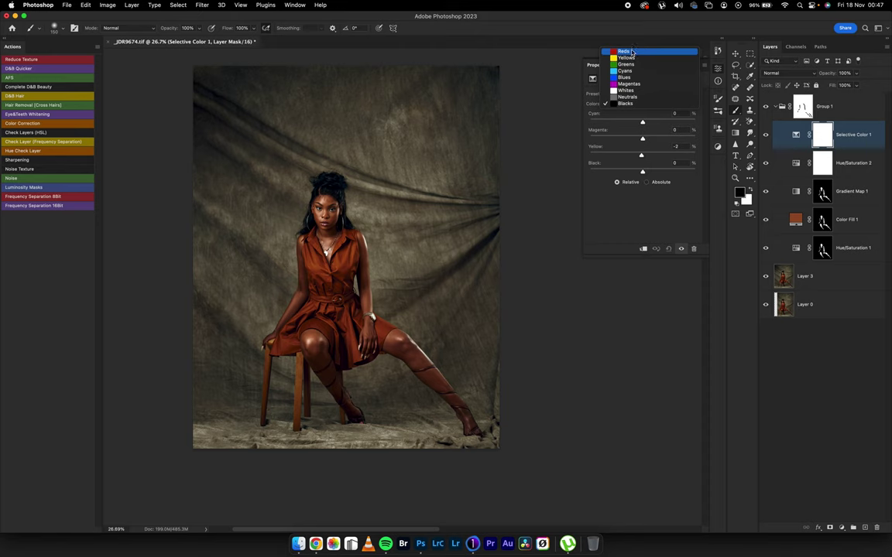
{"action": "left_click", "coordinate": [630, 52]}
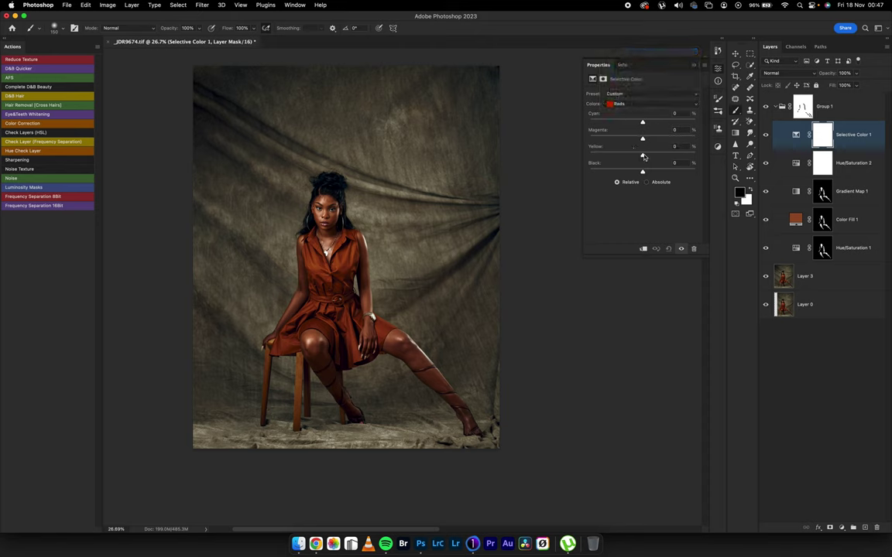
{"action": "left_click_drag", "start_coordinate": [642, 157], "coordinate": [644, 158]}
{"action": "left_click", "coordinate": [623, 102]}
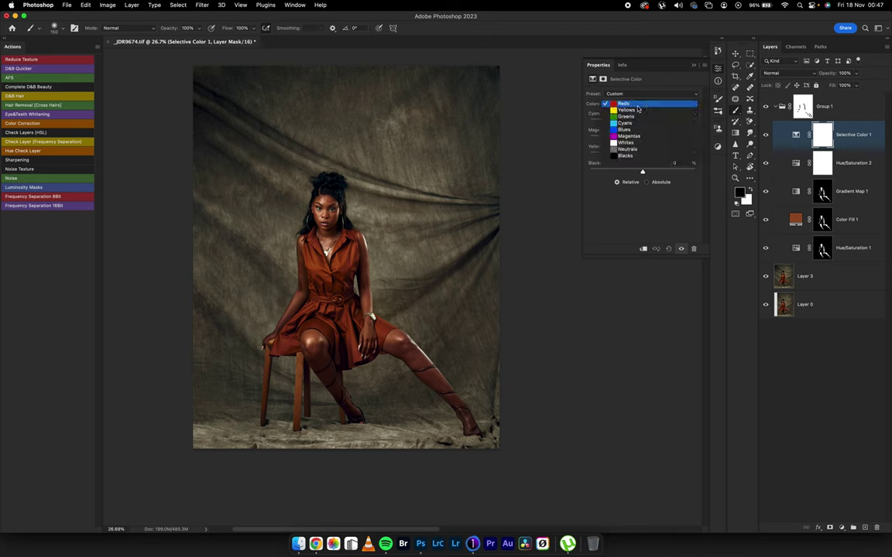
{"action": "left_click", "coordinate": [636, 113]}
{"action": "mouse_move", "coordinate": [642, 154]}
{"action": "left_mouse_down"}
{"action": "mouse_move", "coordinate": [653, 155]}
{"action": "mouse_move", "coordinate": [632, 155]}
{"action": "mouse_move", "coordinate": [642, 155]}
{"action": "left_mouse_up"}
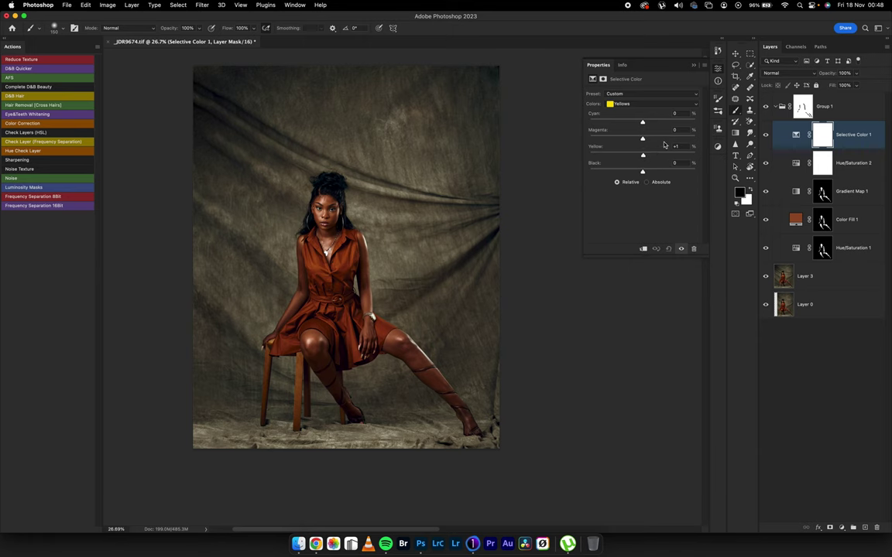
{"action": "left_click", "coordinate": [765, 135]}
{"action": "left_click", "coordinate": [765, 136]}
Step: Fine-tune the ink amounts of the Blacks in the Selective Color adjustment, from Cyan through Black
{"action": "left_click", "coordinate": [611, 103]}
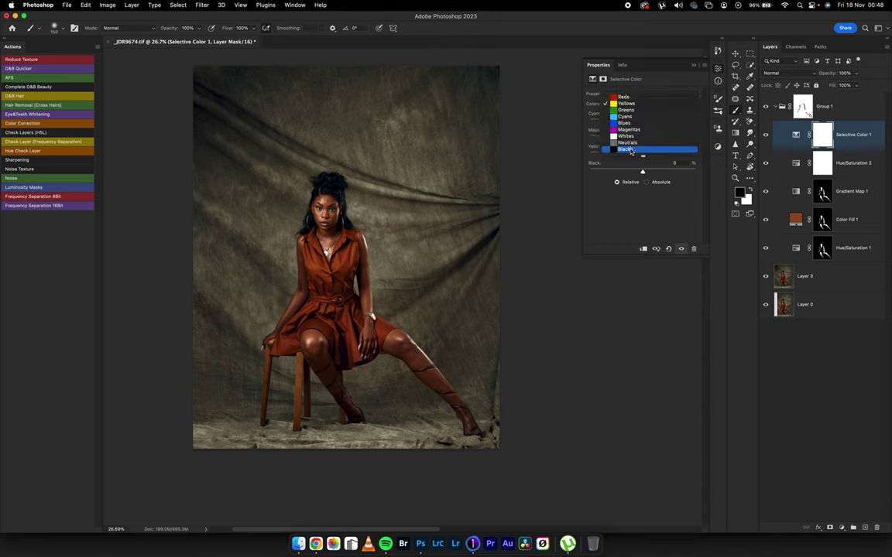
{"action": "left_click", "coordinate": [628, 149]}
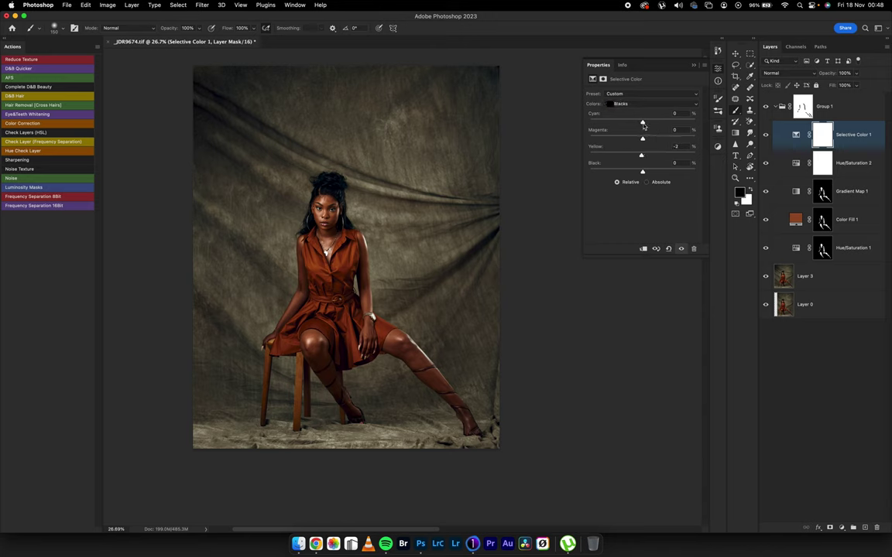
{"action": "left_click_drag", "start_coordinate": [642, 124], "coordinate": [643, 173]}
{"action": "left_click", "coordinate": [693, 65]}
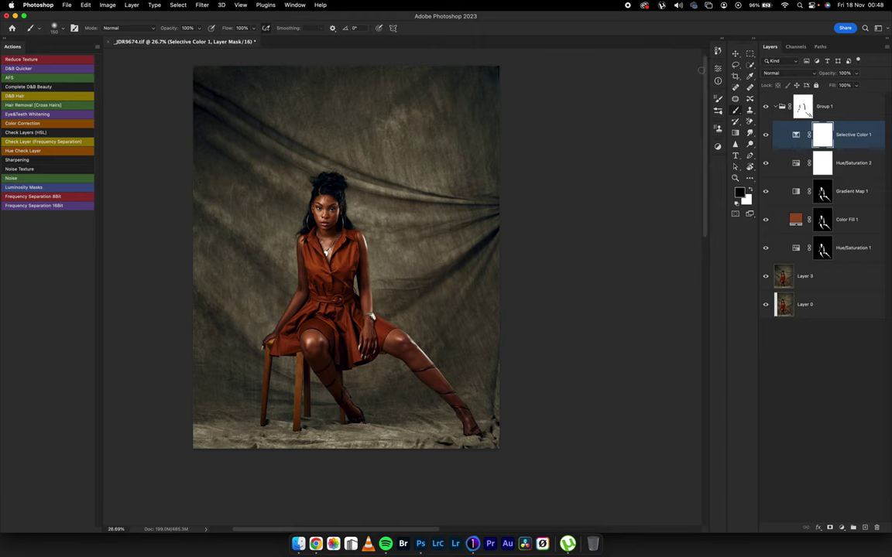
Step: Compare the image with and without the Selective Color 1 layer by toggling its visibility repeatedly
{"action": "left_click", "coordinate": [765, 136]}
{"action": "left_click", "coordinate": [765, 136]}
{"action": "left_click", "coordinate": [767, 140]}
{"action": "left_click", "coordinate": [766, 137]}
{"action": "left_click", "coordinate": [767, 136]}
{"action": "left_click", "coordinate": [764, 139]}
{"action": "left_click", "coordinate": [765, 138]}
Step: Collapse Group 1 and rename it "OA CG"
{"action": "left_click", "coordinate": [775, 107]}
{"action": "double_click", "coordinate": [823, 107]}
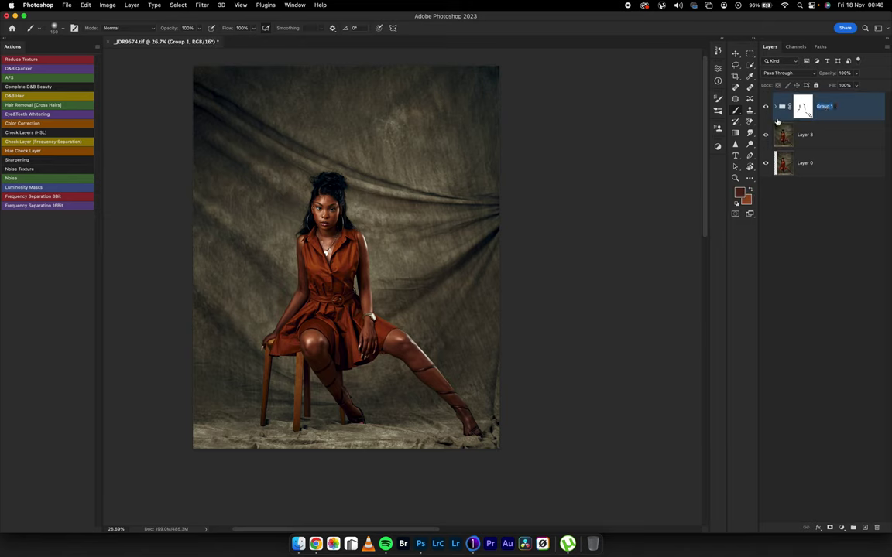
{"action": "type", "text": "DA CG"}
{"action": "key", "text": "Return"}
Step: Expand the OA CG group and rename the Color Fill 1, Hue/Saturation 1 and Gradient Map 1 layers "Skin"
{"action": "left_click", "coordinate": [775, 106]}
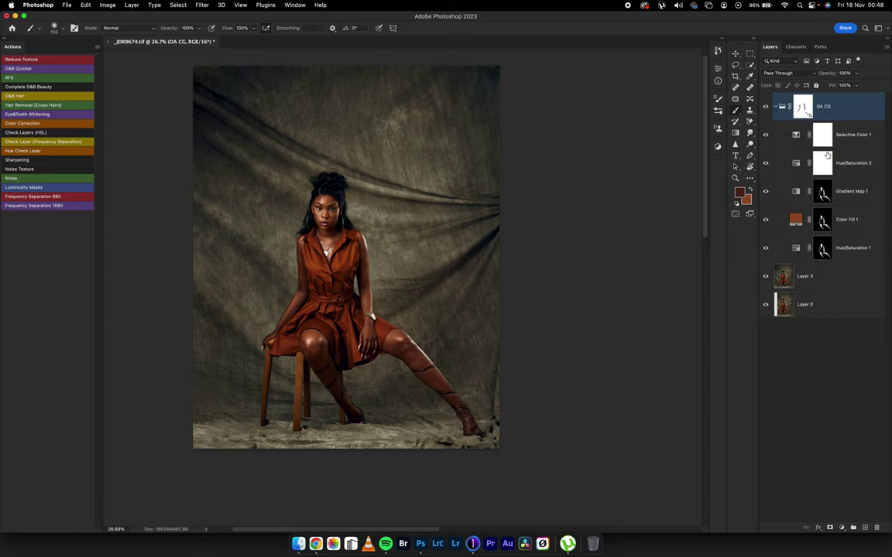
{"action": "double_click", "coordinate": [851, 220]}
{"action": "type", "text": "Sk"}
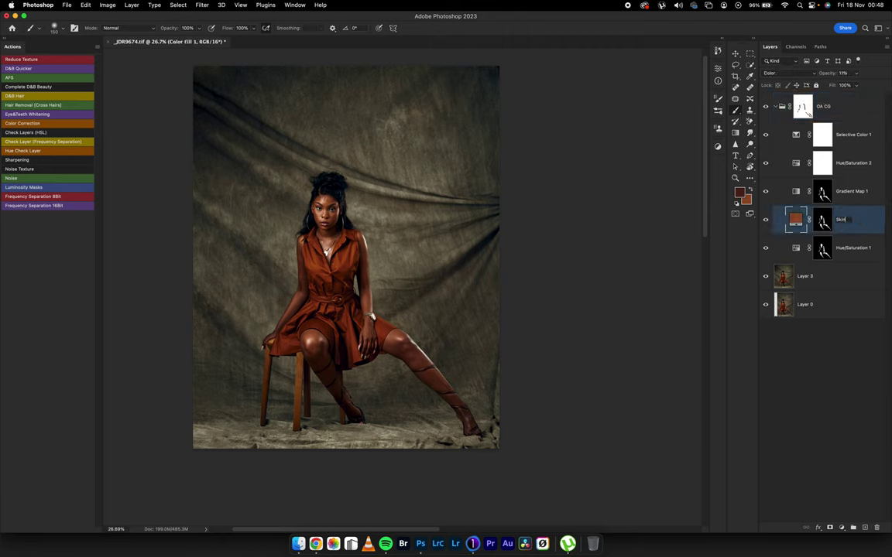
{"action": "type", "text": "in"}
{"action": "key", "text": "Return"}
{"action": "double_click", "coordinate": [853, 248]}
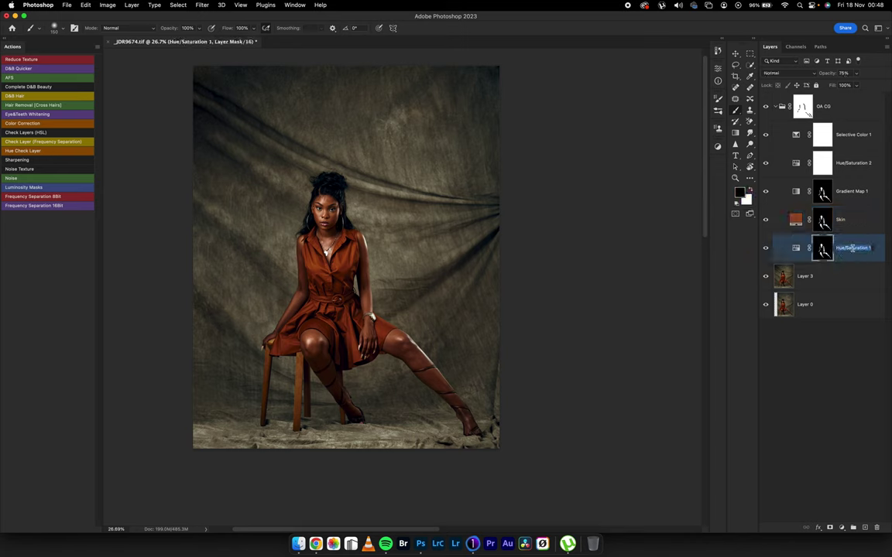
{"action": "type", "text": "Skin"}
{"action": "key", "text": "Return"}
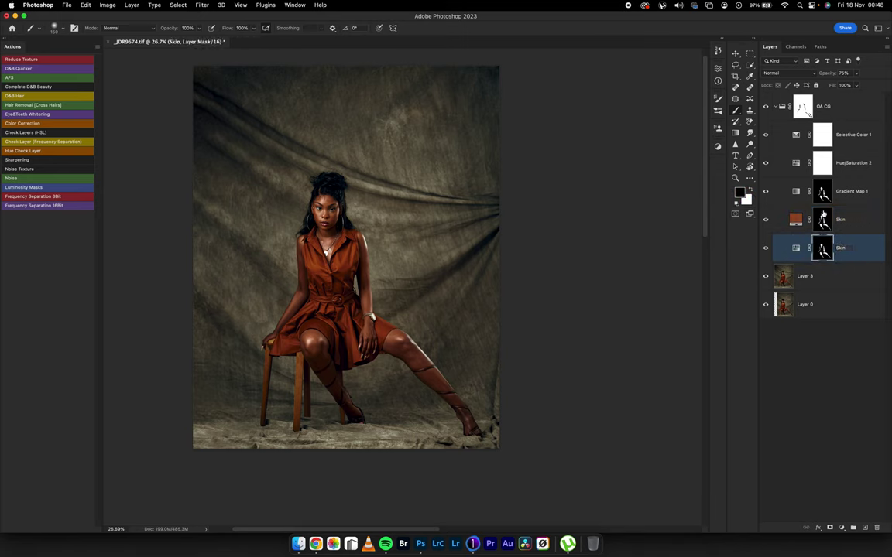
{"action": "double_click", "coordinate": [851, 191]}
{"action": "type", "text": "Skin"}
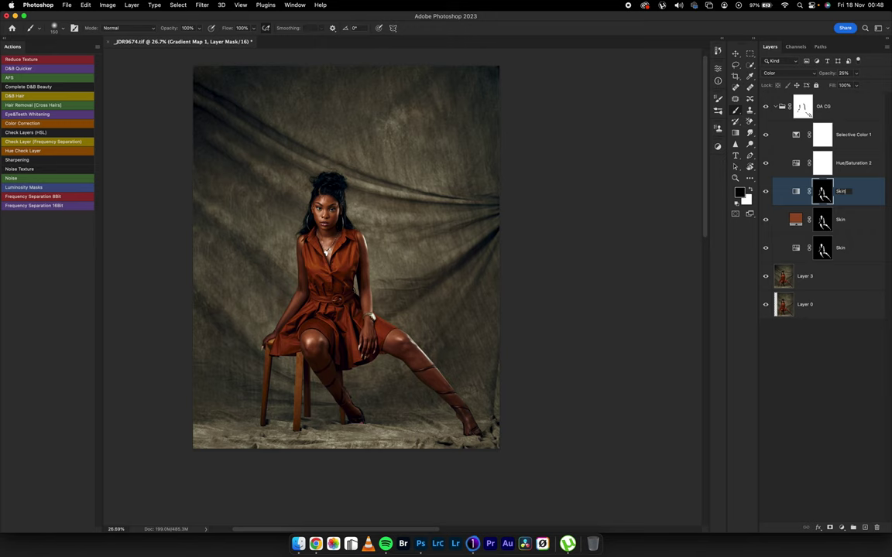
{"action": "key", "text": "Return"}
Step: Rename the Hue/Saturation 2 layer "Red reduction" and the Selective Color 1 layer "CG"
{"action": "double_click", "coordinate": [851, 163]}
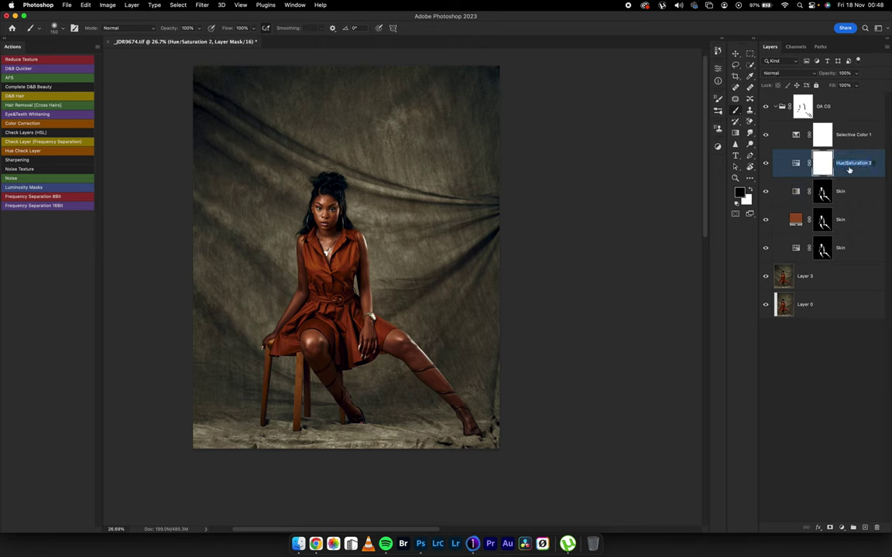
{"action": "type", "text": "Red reduction"}
{"action": "key", "text": "Return"}
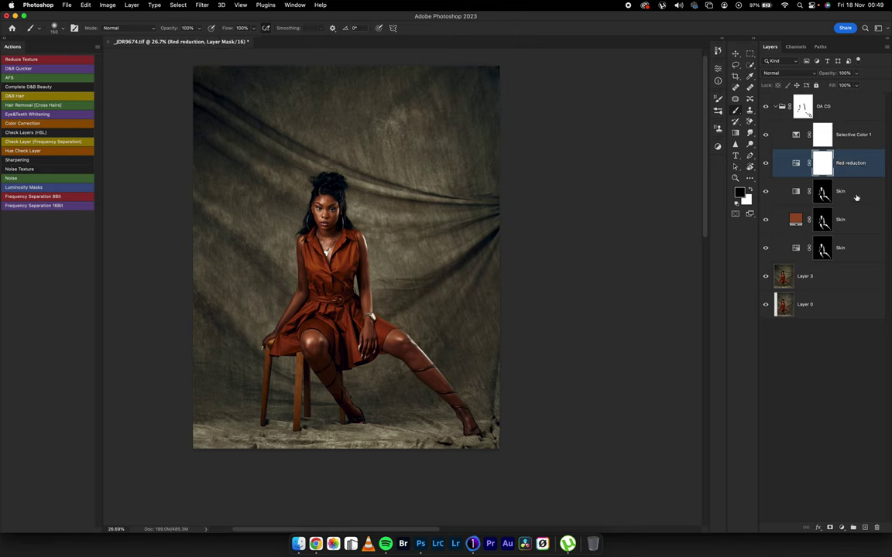
{"action": "double_click", "coordinate": [855, 135]}
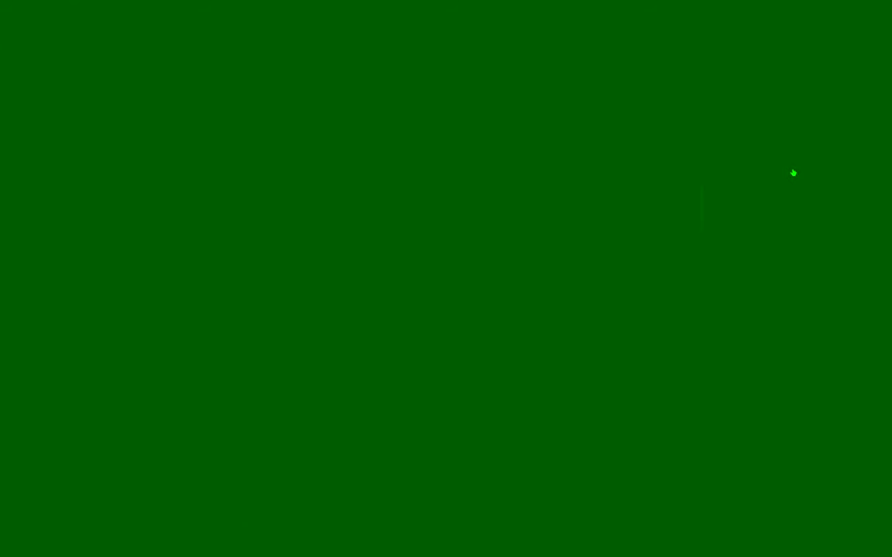
{"action": "type", "text": "CC"}
{"action": "key", "text": "Return"}
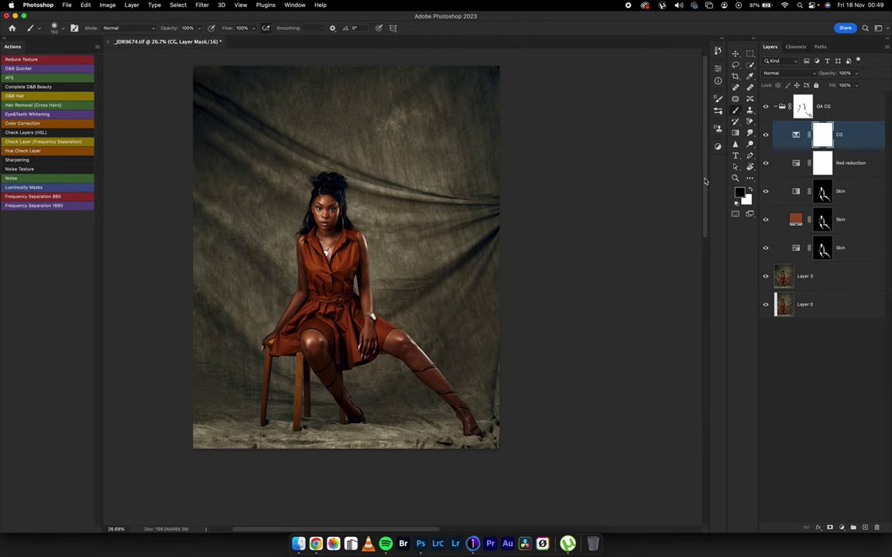
Step: Extend the color fill layer's name to "Skin Fill" and the gradient map layer's name to "Skin Fill 2"
{"action": "double_click", "coordinate": [849, 221]}
{"action": "key", "text": "Right"}
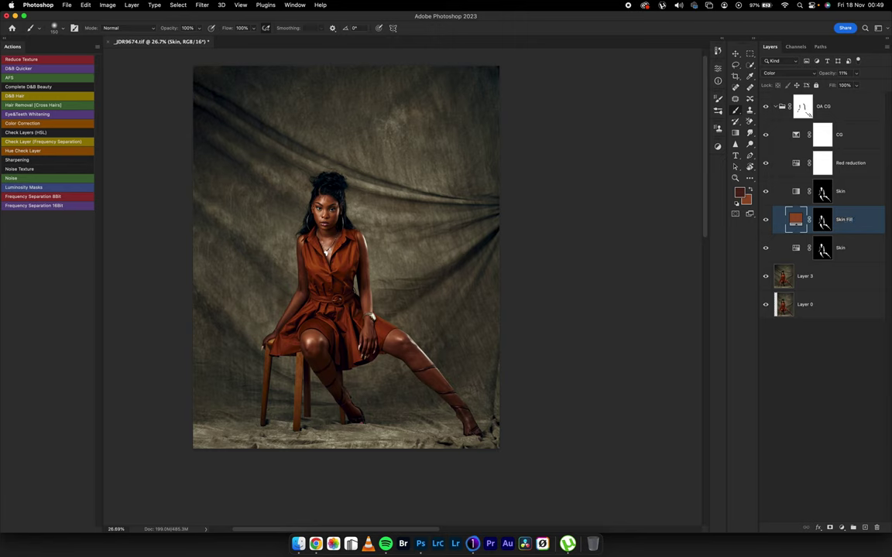
{"action": "key", "text": "Return"}
{"action": "left_click", "coordinate": [840, 192]}
{"action": "double_click", "coordinate": [840, 192]}
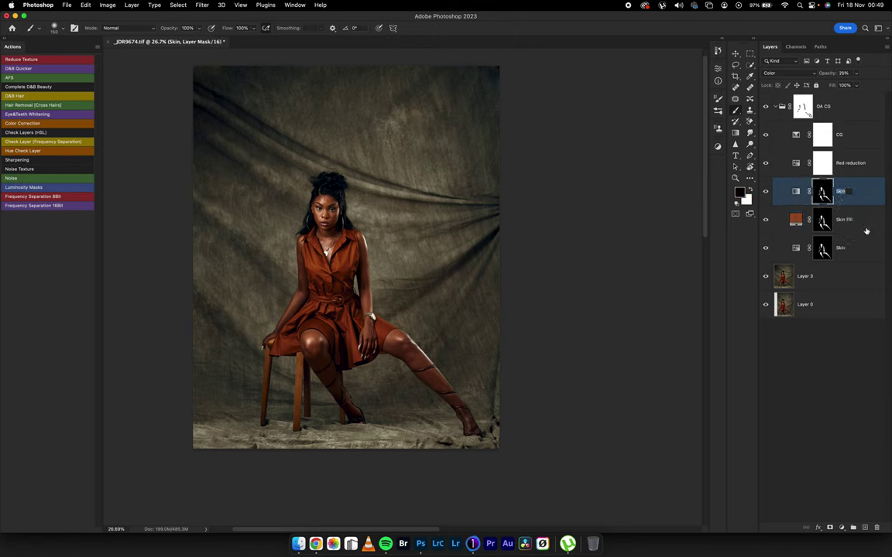
{"action": "key", "text": "Right"}
{"action": "type", "text": "Fill 2"}
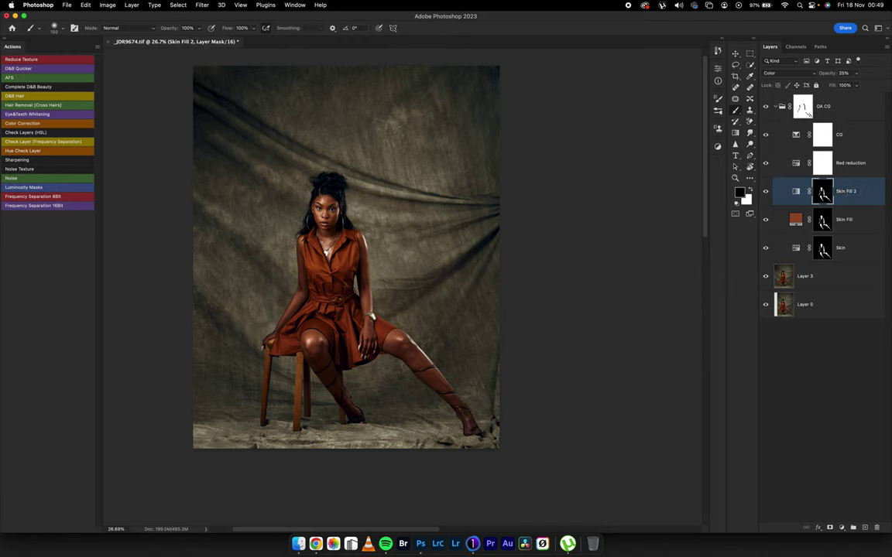
Step: Rename the lowest Skin adjustment layer in the group "Skin color matching" and collapse the OA CG group
{"action": "double_click", "coordinate": [842, 247]}
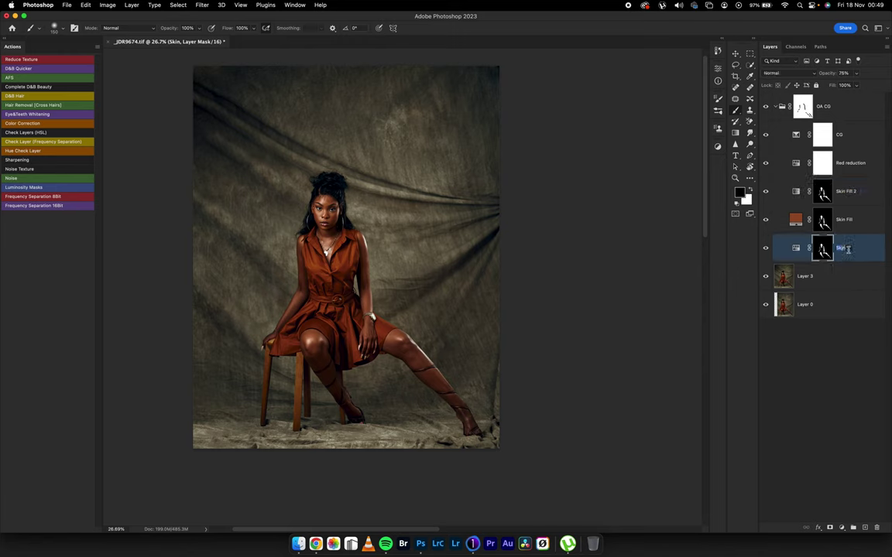
{"action": "key", "text": "Right"}
{"action": "type", "text": "colo"}
{"action": "key", "text": "Return"}
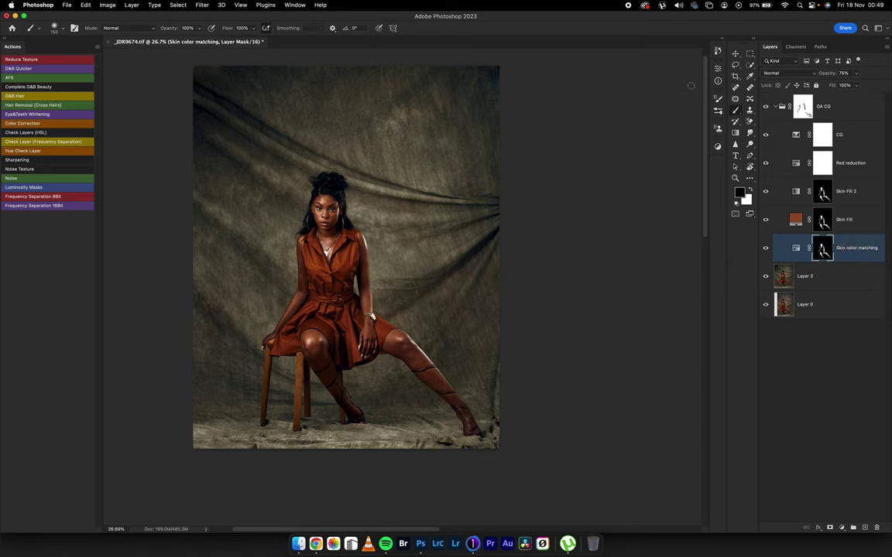
{"action": "left_click", "coordinate": [775, 107]}
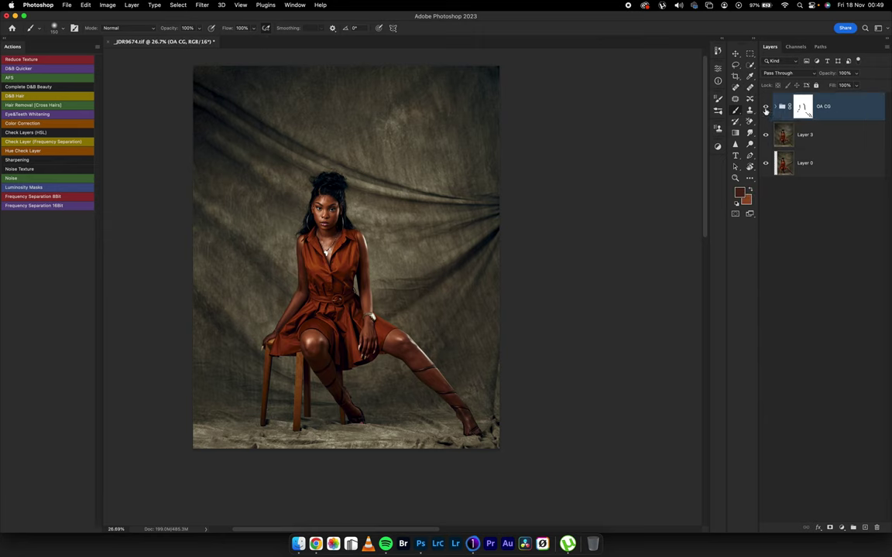
Step: Rename Layer 3 "Healing"
{"action": "double_click", "coordinate": [806, 137]}
{"action": "type", "text": "H"}
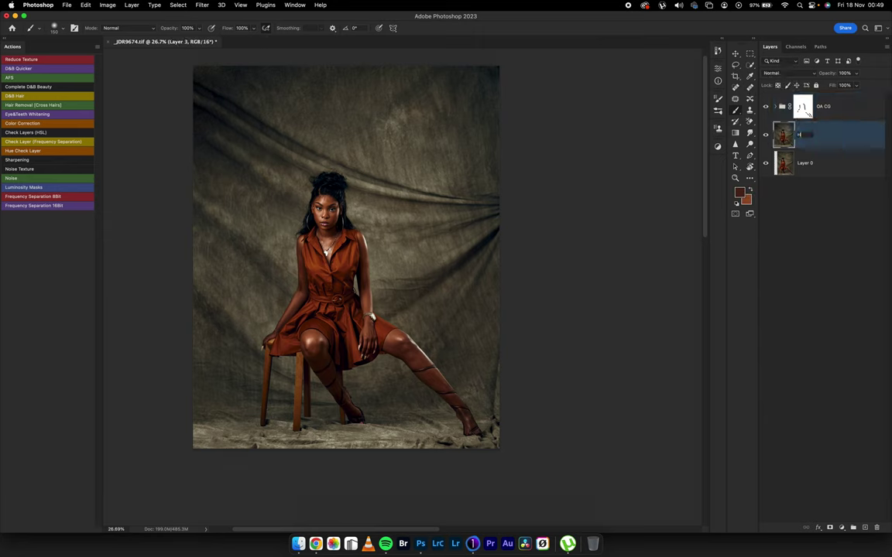
{"action": "type", "text": "ealing"}
{"action": "key", "text": "Return"}
Step: Add the D&B Quick dodge-and-burn layer set with its checker groups above the OA CG group, and preview the Checker 2 view
{"action": "left_click", "coordinate": [805, 109]}
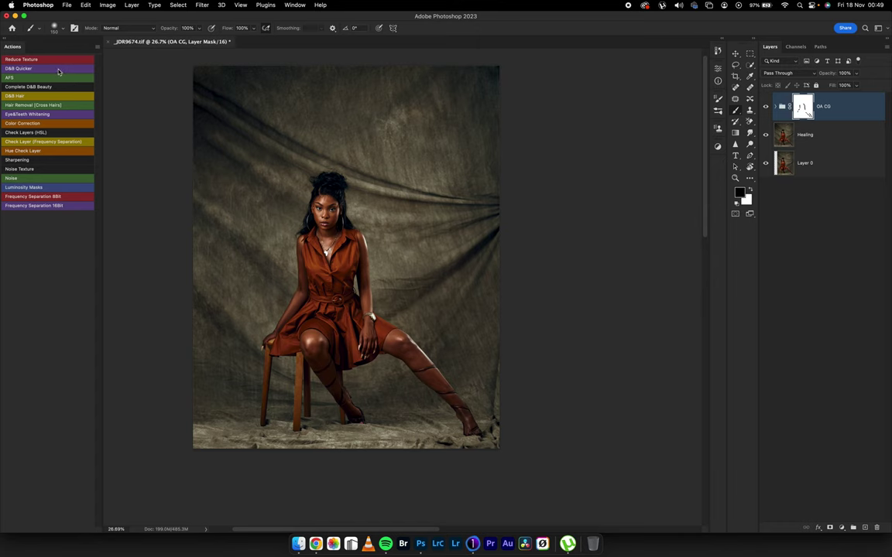
{"action": "left_click", "coordinate": [65, 89]}
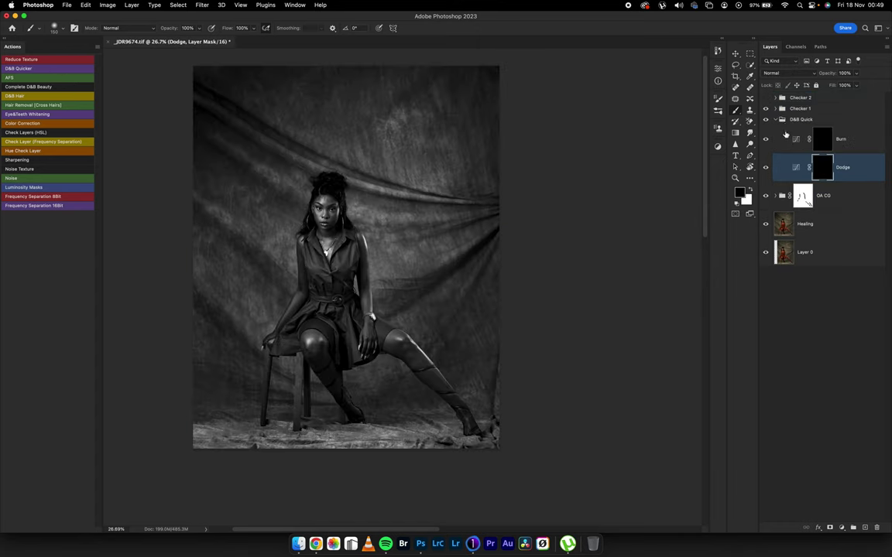
{"action": "left_click", "coordinate": [766, 98]}
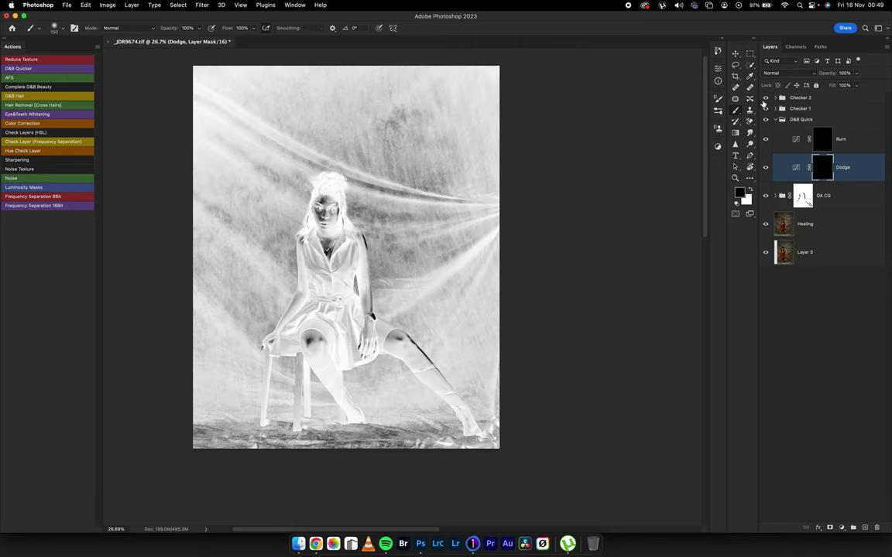
{"action": "left_click", "coordinate": [766, 98]}
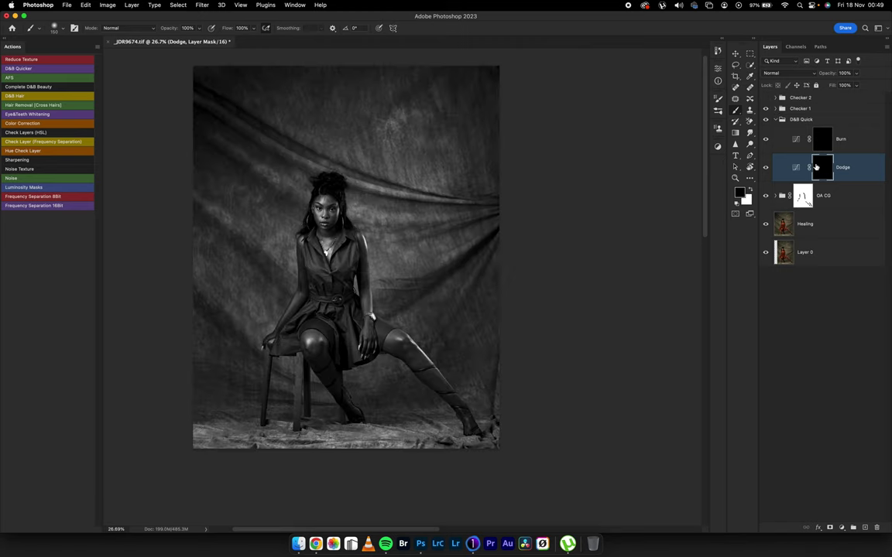
Step: Set the brush flow to 2% with white as the foreground colour for the Dodge mask, and check the soft brush tip's settings
{"action": "left_click_drag", "start_coordinate": [231, 29], "coordinate": [115, 55]}
{"action": "key", "text": "Return"}
{"action": "left_click", "coordinate": [241, 27]}
{"action": "type", "text": "3"}
{"action": "left_click_drag", "start_coordinate": [370, 281], "coordinate": [454, 294]}
{"action": "left_click_drag", "start_coordinate": [440, 261], "coordinate": [458, 264]}
{"action": "scroll", "coordinate": [425, 219], "scroll_direction": "up", "scroll_amount": 5}
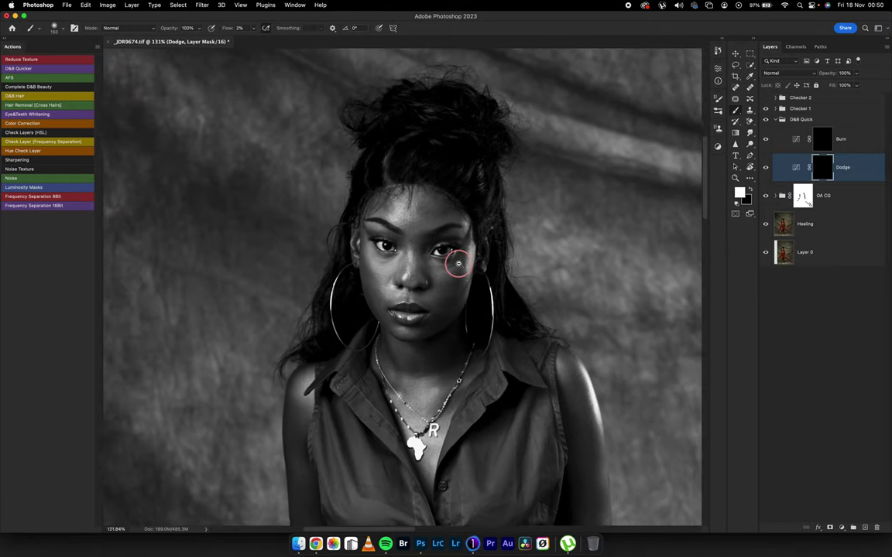
{"action": "scroll", "coordinate": [460, 255], "scroll_direction": "up", "scroll_amount": 3}
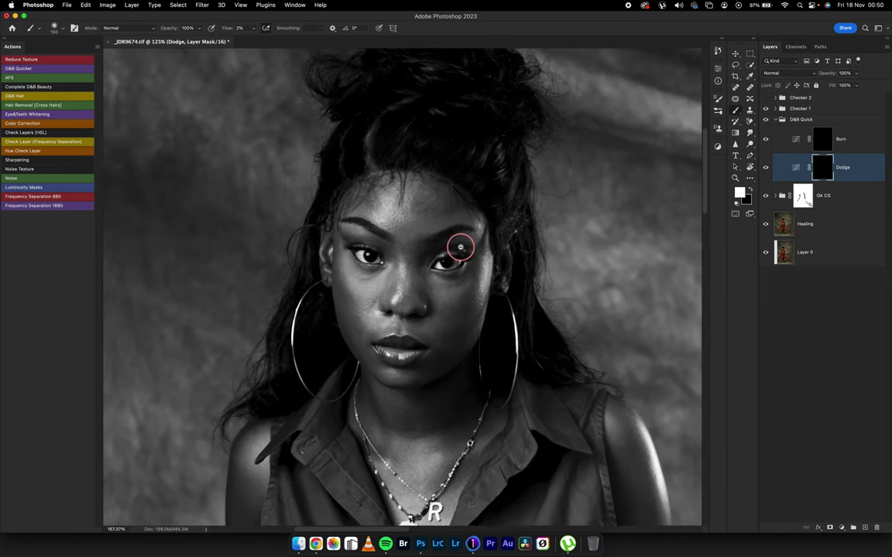
{"action": "scroll", "coordinate": [458, 244], "scroll_direction": "down", "scroll_amount": 1}
{"action": "right_click", "coordinate": [449, 226]}
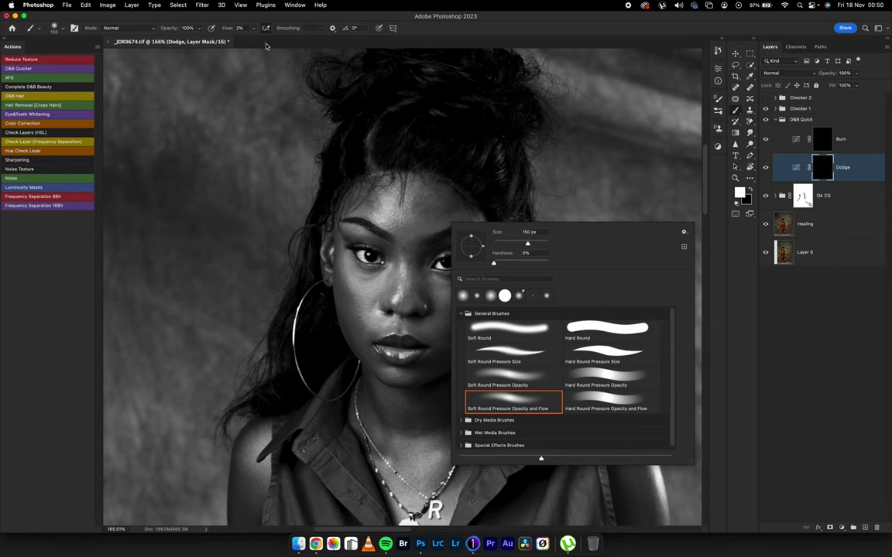
{"action": "left_click", "coordinate": [231, 236]}
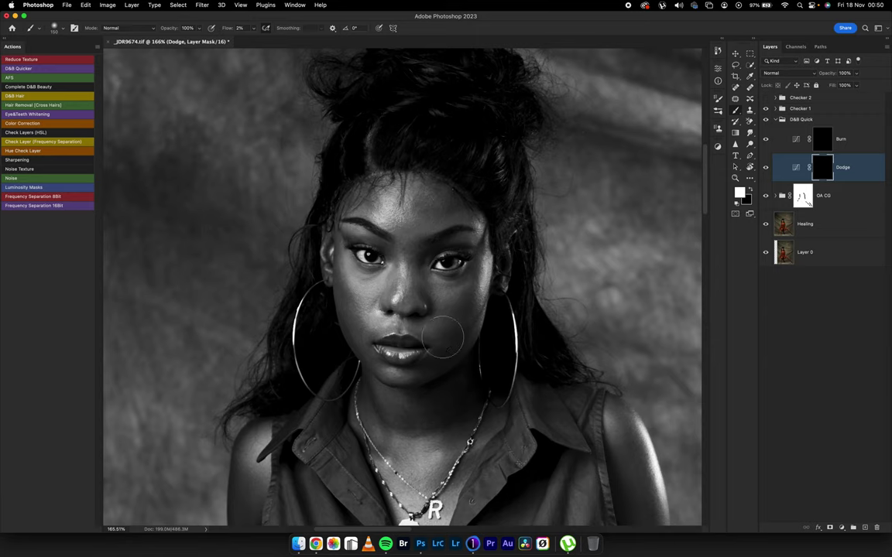
Step: Reduce the brush to 25 px and dodge the dark patches on the cheek beside the nose and mouth on the Dodge mask
{"action": "scroll", "coordinate": [487, 350], "scroll_direction": "up", "scroll_amount": 5}
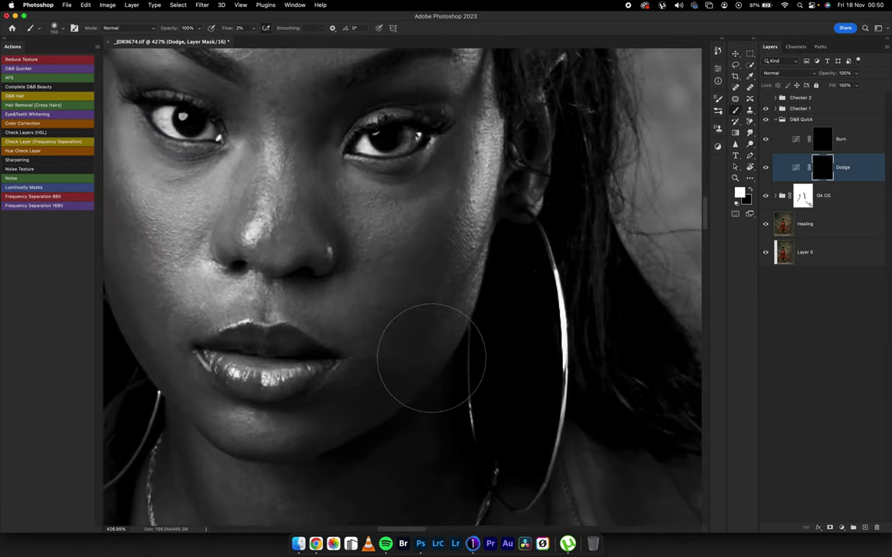
{"action": "key", "text": "bracketleft"}
{"action": "key", "text": "bracketleft"}
{"action": "key", "text": "bracketleft"}
{"action": "key", "text": "bracketleft"}
{"action": "key", "text": "bracketleft"}
{"action": "key", "text": "bracketleft"}
{"action": "key", "text": "bracketleft"}
{"action": "key", "text": "bracketleft"}
{"action": "key", "text": "bracketleft"}
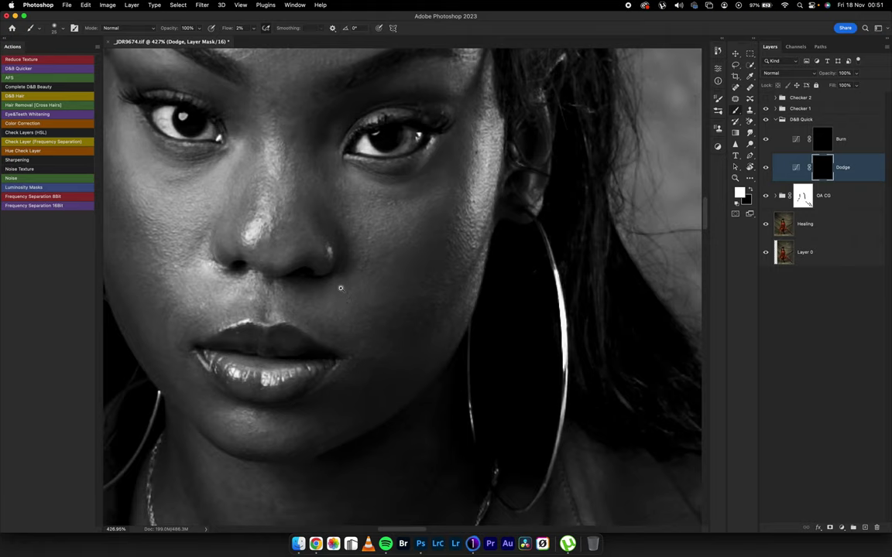
Step: Even out small tonal patches under the eyes and on the cheek with a brush of about 10 px on the Burn and Dodge masks
{"action": "key", "text": "super+0"}
{"action": "mouse_move", "coordinate": [340, 271]}
{"action": "left_mouse_down"}
{"action": "mouse_move", "coordinate": [395, 283]}
{"action": "mouse_move", "coordinate": [425, 312]}
{"action": "left_mouse_up"}
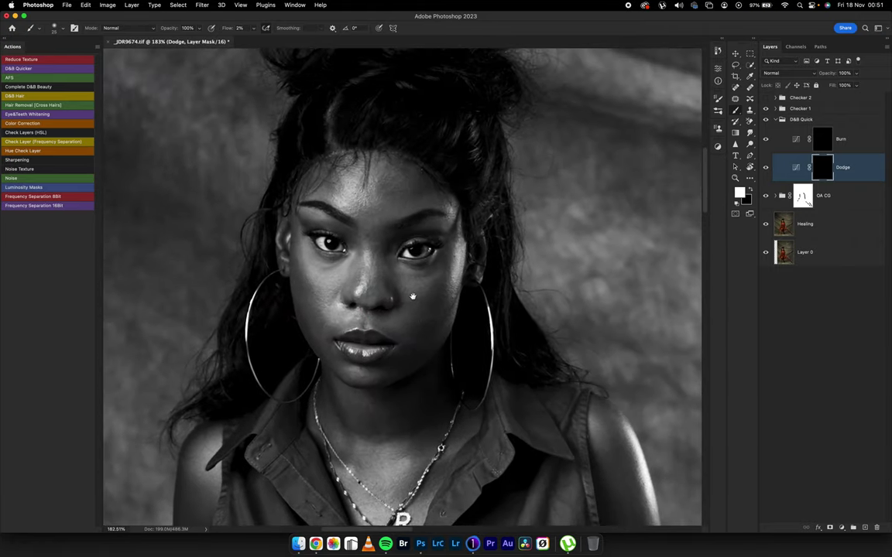
{"action": "scroll", "coordinate": [428, 240], "scroll_direction": "up", "scroll_amount": 5}
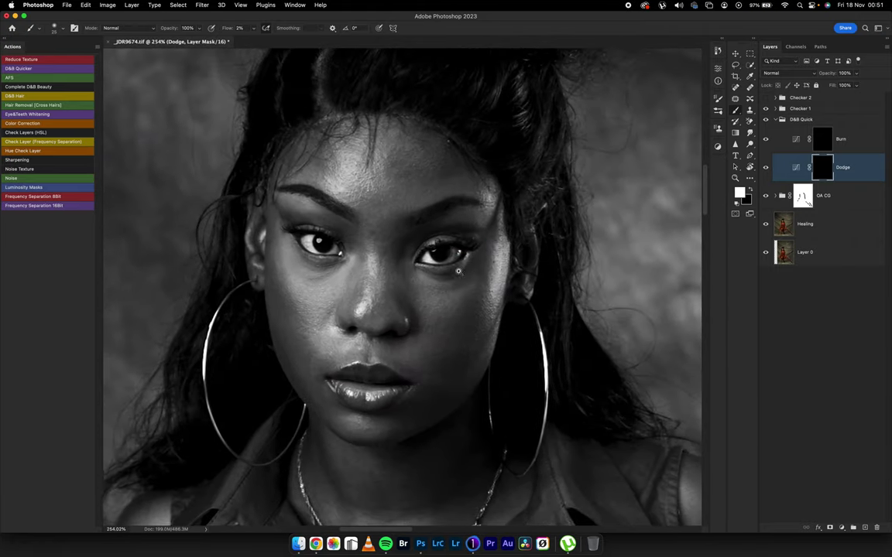
{"action": "key", "text": "alt+bracketright"}
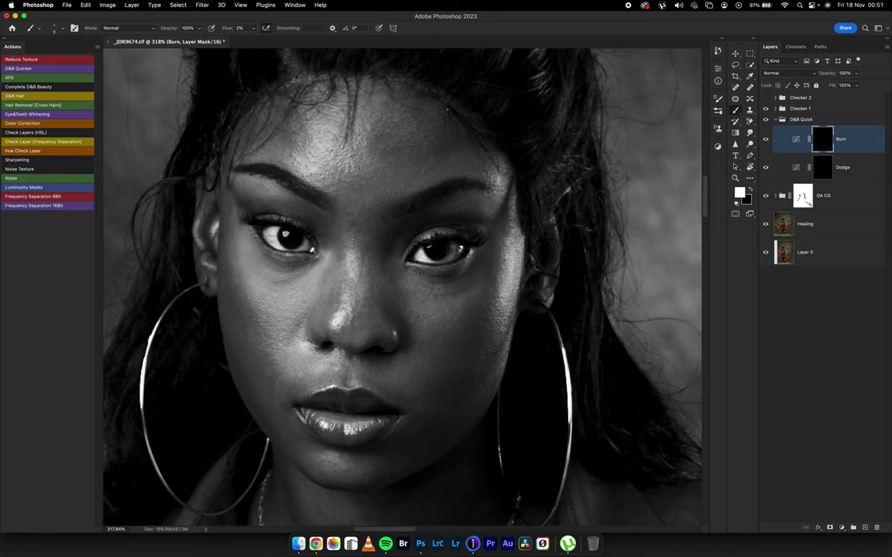
{"action": "left_click", "coordinate": [819, 168]}
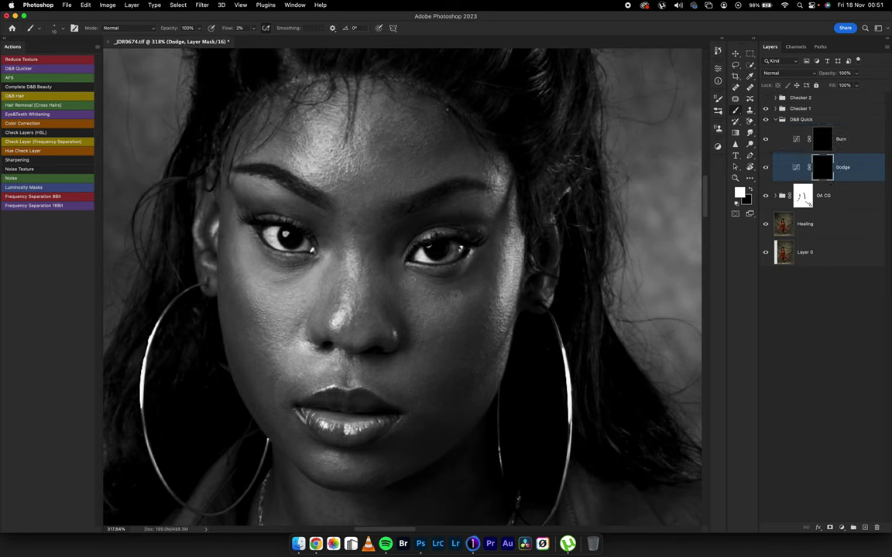
{"action": "mouse_move", "coordinate": [410, 265]}
{"action": "left_mouse_down"}
{"action": "mouse_move", "coordinate": [418, 262]}
{"action": "mouse_move", "coordinate": [410, 265]}
{"action": "left_mouse_up"}
{"action": "key", "text": "bracketright"}
Step: Compare the colour portrait with and without the D&B Quick group, and restore the black-and-white Checker 1 view
{"action": "left_click", "coordinate": [766, 108]}
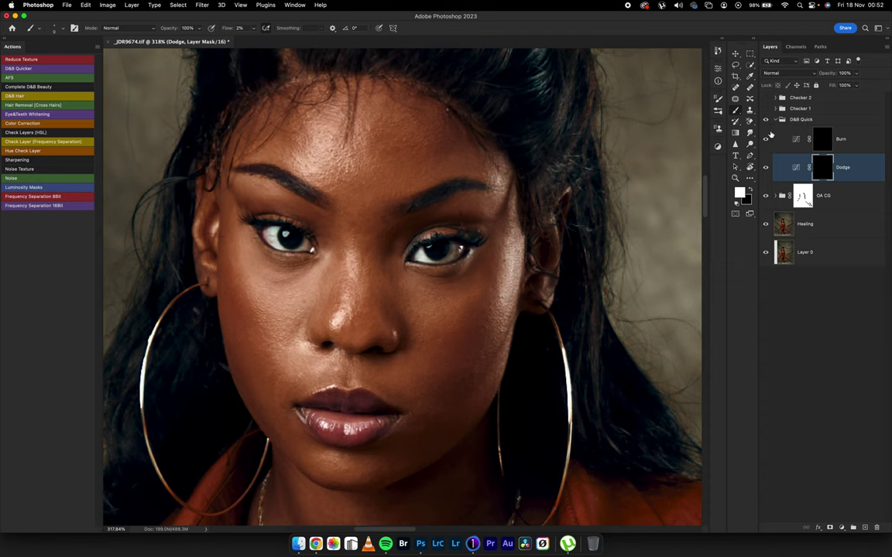
{"action": "scroll", "coordinate": [489, 282], "scroll_direction": "down", "scroll_amount": 5}
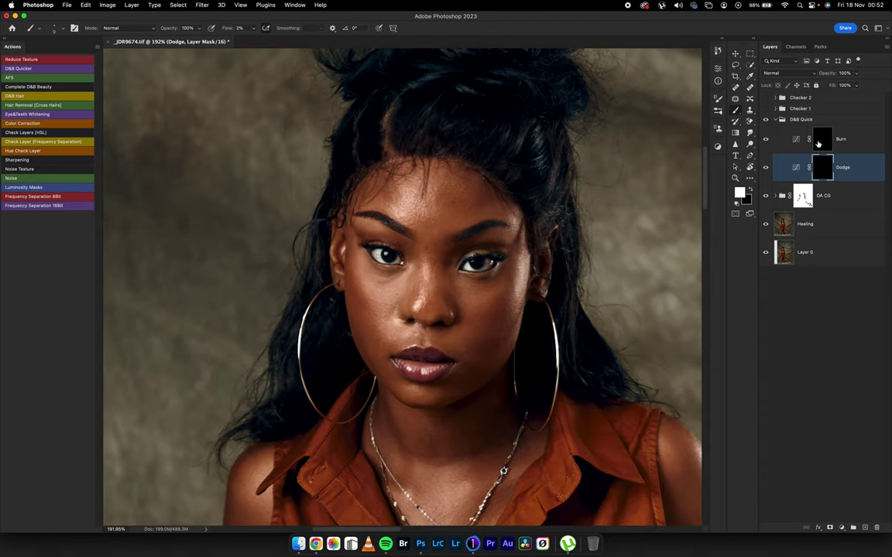
{"action": "left_click", "coordinate": [766, 121]}
{"action": "left_click", "coordinate": [766, 121]}
{"action": "left_click", "coordinate": [766, 121]}
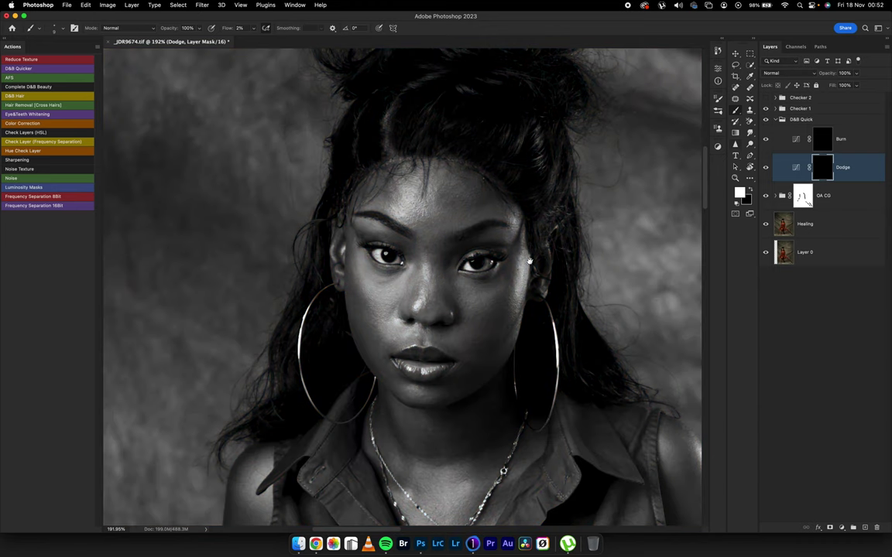
Step: Dodge the remaining uneven patches on the face at close range on the Dodge mask, and check the wider portrait
{"action": "scroll", "coordinate": [543, 276], "scroll_direction": "up", "scroll_amount": 2}
{"action": "scroll", "coordinate": [560, 278], "scroll_direction": "up", "scroll_amount": 3}
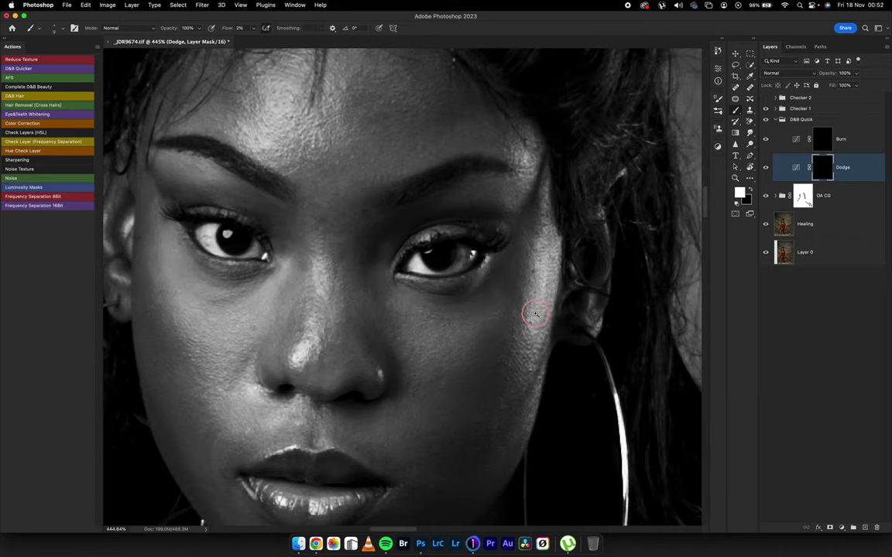
{"action": "scroll", "coordinate": [478, 314], "scroll_direction": "down", "scroll_amount": 10}
{"action": "scroll", "coordinate": [453, 262], "scroll_direction": "up", "scroll_amount": 4}
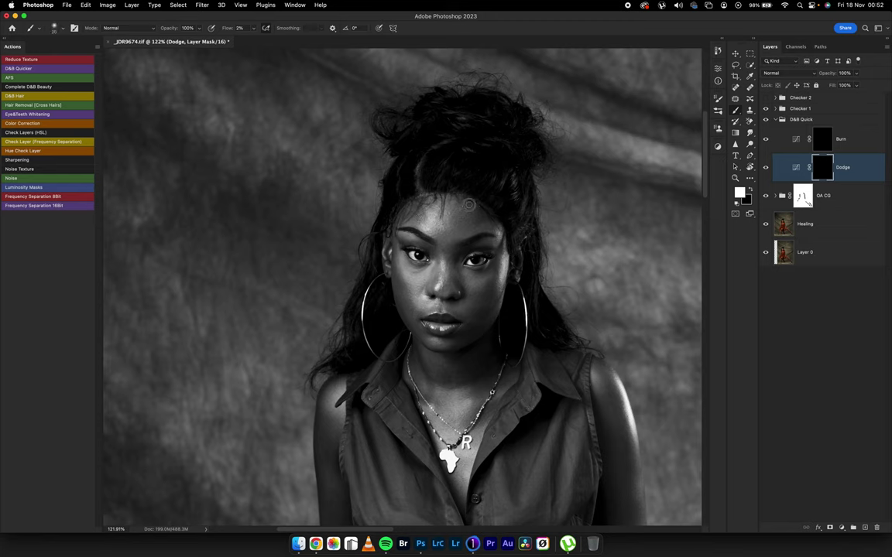
Step: Check the D&B Quick retouching in colour by hiding Checker 1, toggling the group and showing the checker again
{"action": "left_click", "coordinate": [765, 108]}
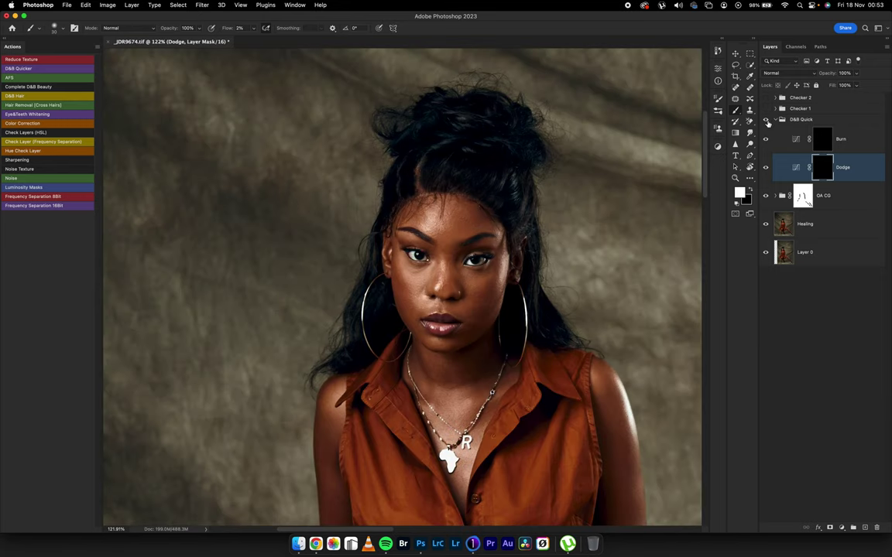
{"action": "left_click", "coordinate": [766, 120]}
{"action": "left_click", "coordinate": [765, 108]}
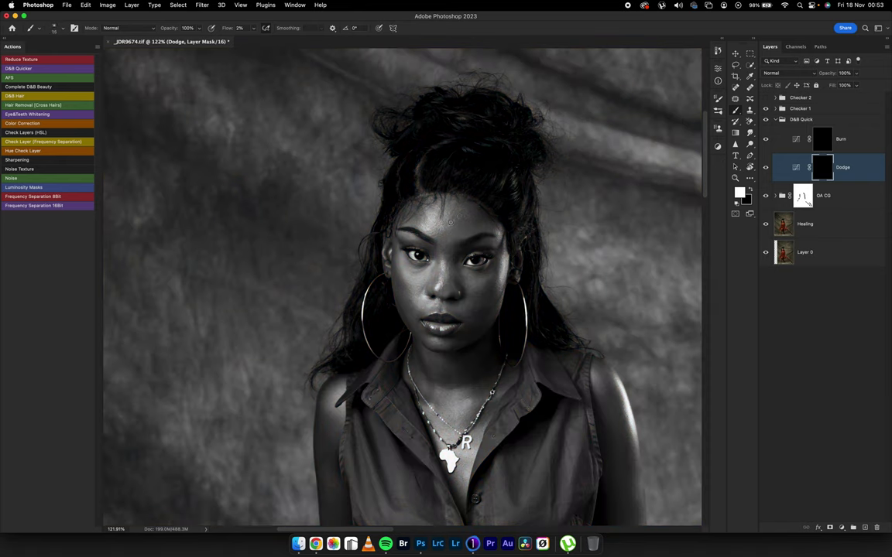
Step: Smooth the forehead's tonal transitions on the Dodge and Burn masks with a brush of about 15 to 25 px
{"action": "key", "text": "bracketright"}
{"action": "key", "text": "bracketright"}
{"action": "key", "text": "bracketleft"}
{"action": "key", "text": "bracketleft"}
{"action": "left_click", "coordinate": [822, 139]}
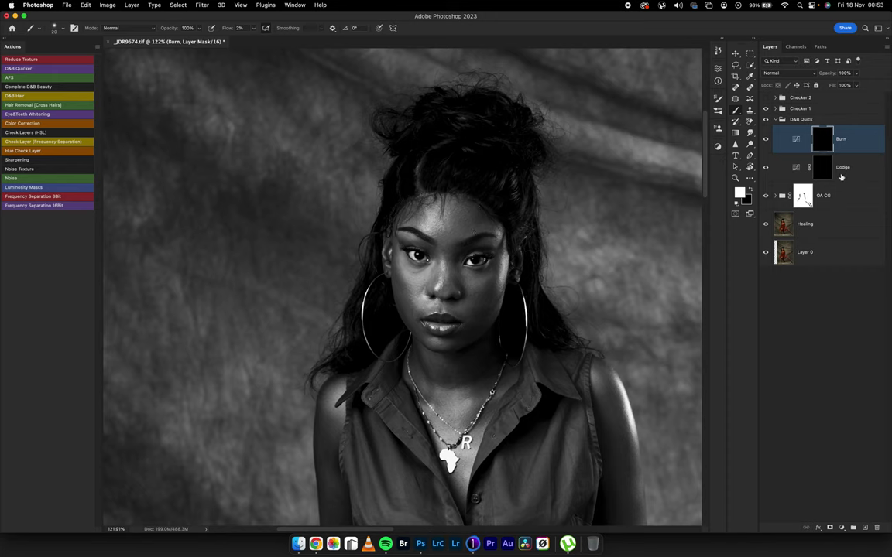
{"action": "left_click", "coordinate": [822, 171]}
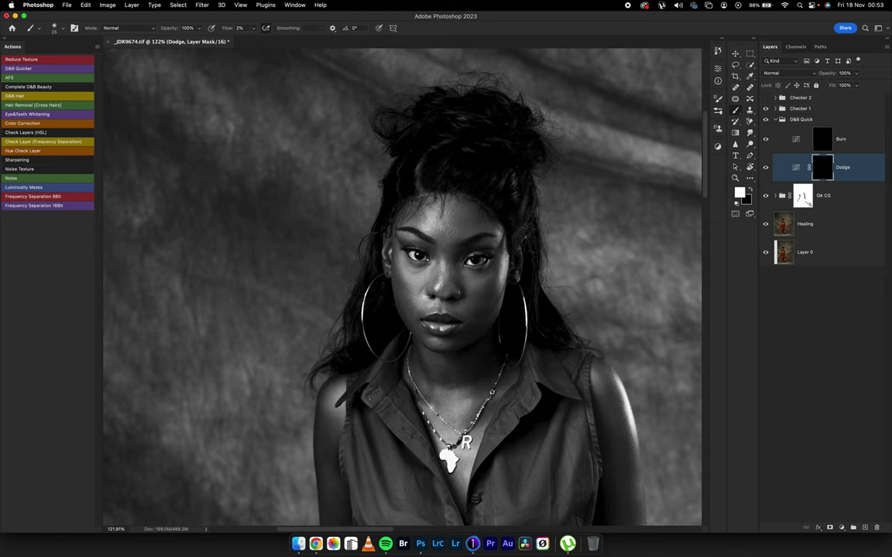
Step: Blend the cheek and the area near the mouth corner, alternating between the Dodge and Burn masks
{"action": "key", "text": "]"}
{"action": "left_click_drag", "start_coordinate": [527, 289], "coordinate": [564, 197]}
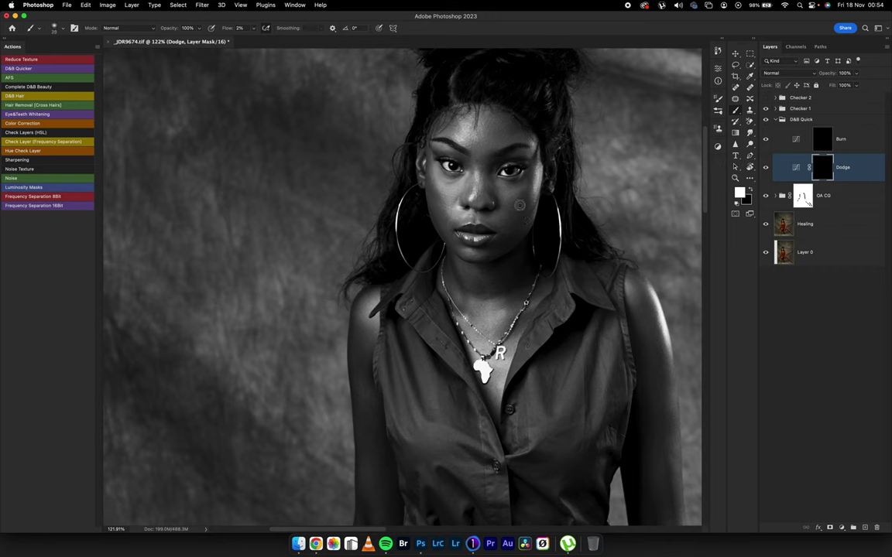
{"action": "left_click", "coordinate": [821, 138]}
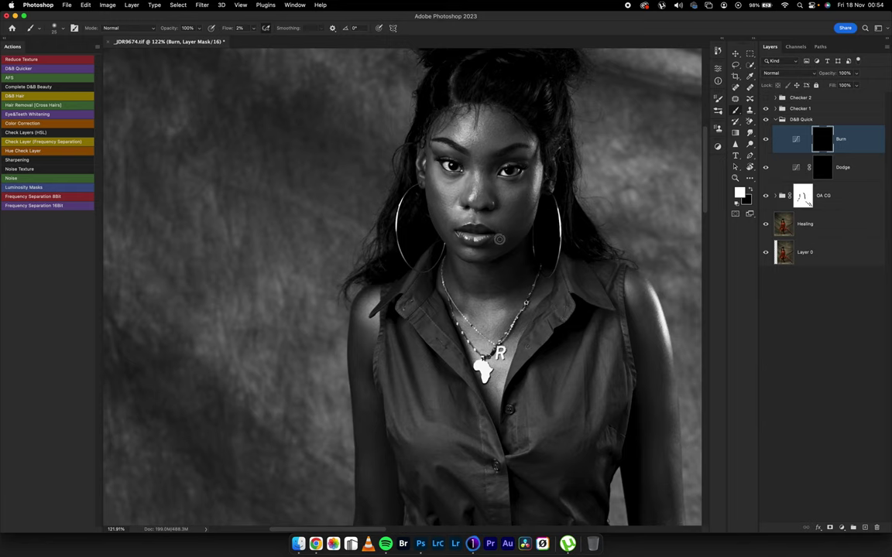
{"action": "key", "text": "alt+bracketleft"}
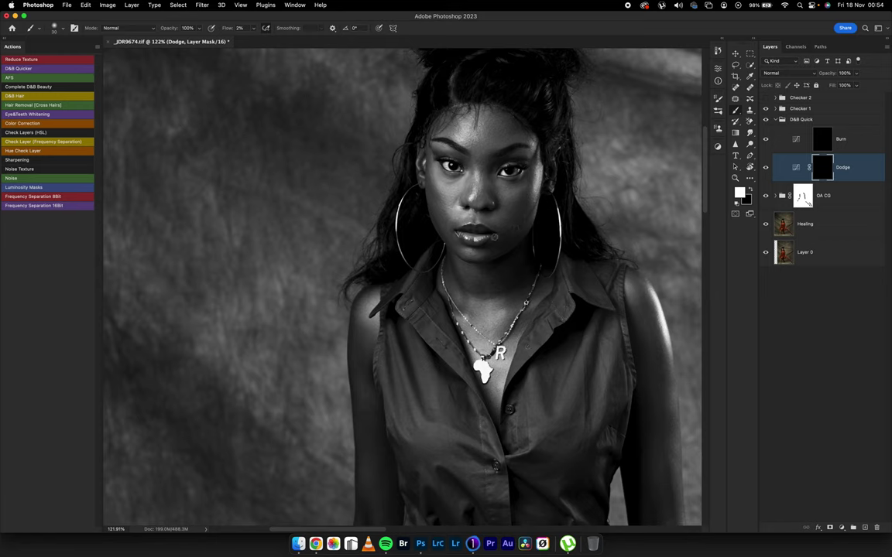
Step: Dodge the dark patches around the lips and lower cheek on the Dodge mask with brush sizes of about 10 to 25 px
{"action": "key", "text": "bracketleft"}
{"action": "key", "text": "bracketleft"}
{"action": "key", "text": "bracketleft"}
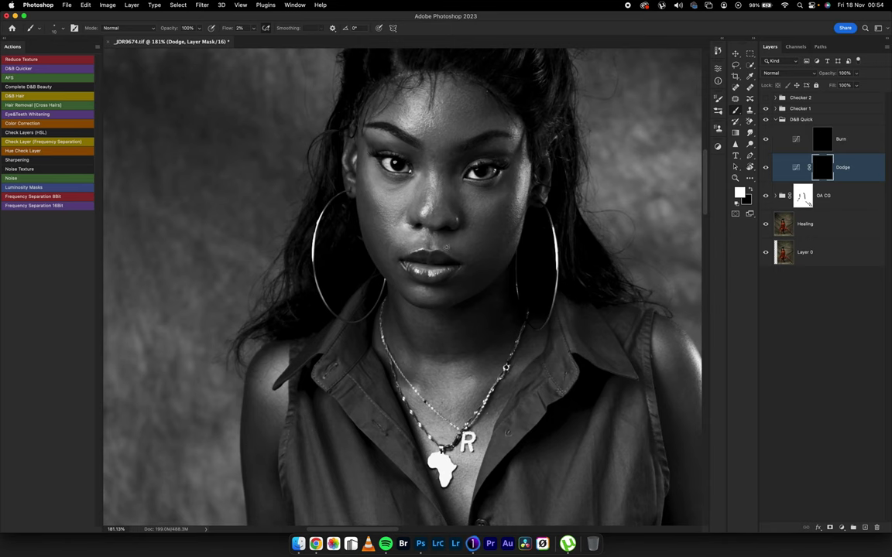
{"action": "key", "text": "bracketright"}
{"action": "key", "text": "bracketright"}
{"action": "left_click_drag", "start_coordinate": [454, 253], "coordinate": [469, 259]}
{"action": "key", "text": "bracketleft"}
{"action": "key", "text": "bracketright"}
{"action": "key", "text": "bracketleft"}
{"action": "key", "text": "bracketright"}
{"action": "key", "text": "bracketright"}
{"action": "key", "text": "bracketleft"}
{"action": "key", "text": "bracketright"}
Step: Compare the colour result with and without the D&B Quick group close up and at a wider view, and show Checker 1 again
{"action": "left_click", "coordinate": [765, 109]}
{"action": "left_click", "coordinate": [765, 120]}
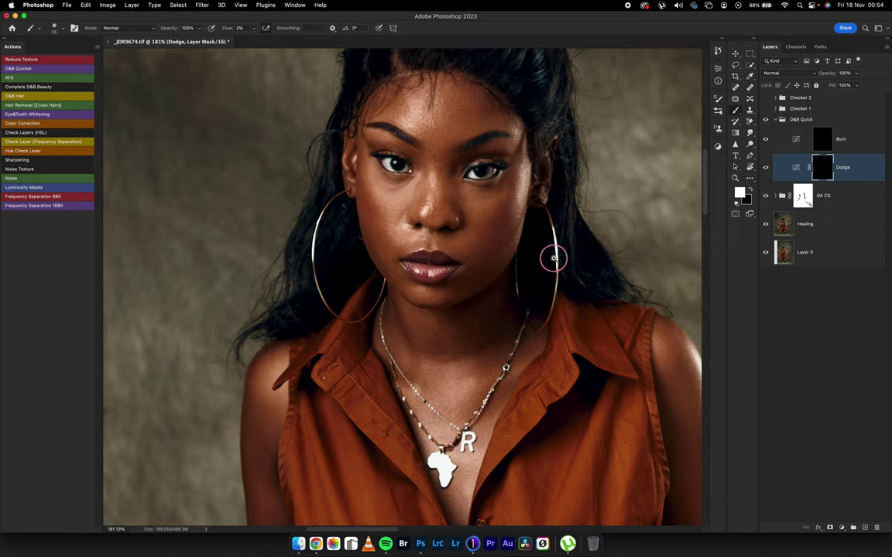
{"action": "scroll", "coordinate": [551, 255], "scroll_direction": "down", "scroll_amount": 5, "text": "alt"}
{"action": "left_click_drag", "start_coordinate": [511, 278], "coordinate": [506, 275]}
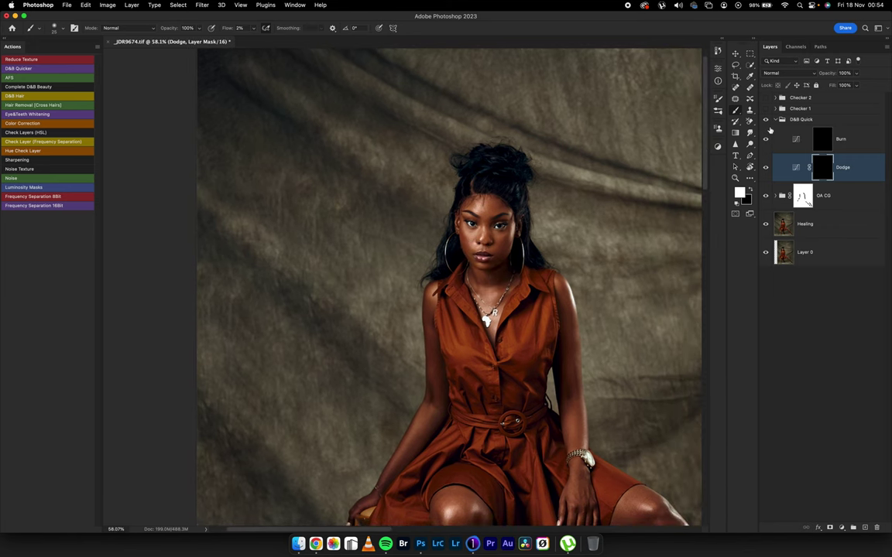
{"action": "left_click", "coordinate": [765, 122]}
{"action": "left_click", "coordinate": [766, 108]}
{"action": "scroll", "coordinate": [511, 269], "scroll_direction": "up", "scroll_amount": 4, "text": "alt"}
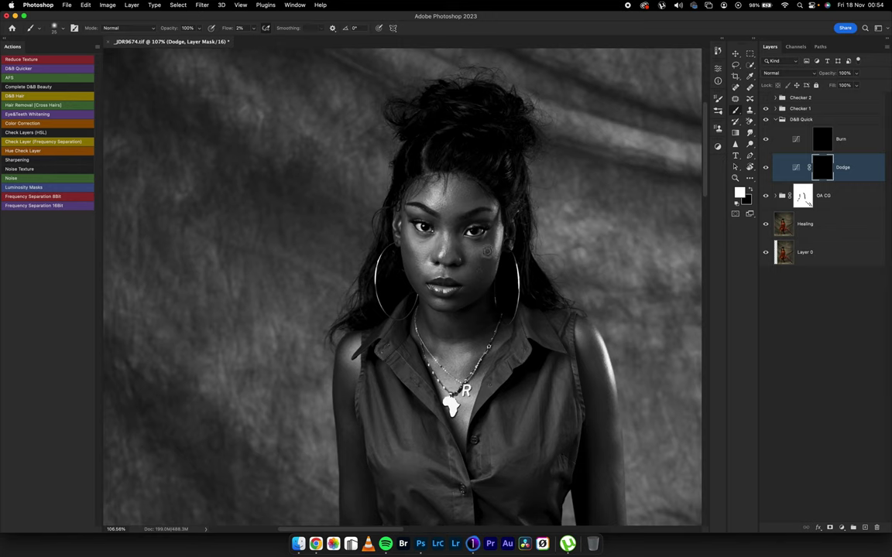
Step: Burn bright patches on the cheeks and jaw on the Burn mask with a 20 to 25 px brush, and switch back to the Dodge mask
{"action": "left_click", "coordinate": [822, 139]}
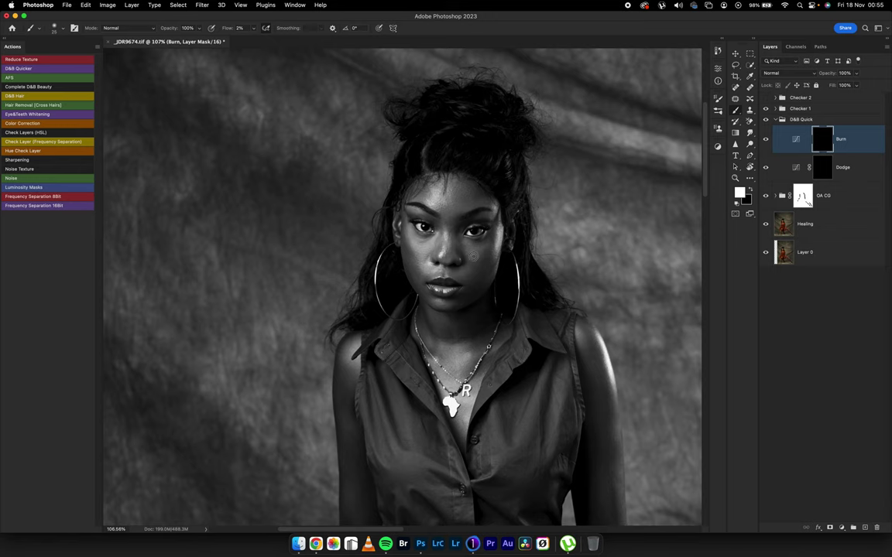
{"action": "left_click_drag", "start_coordinate": [404, 262], "coordinate": [474, 279]}
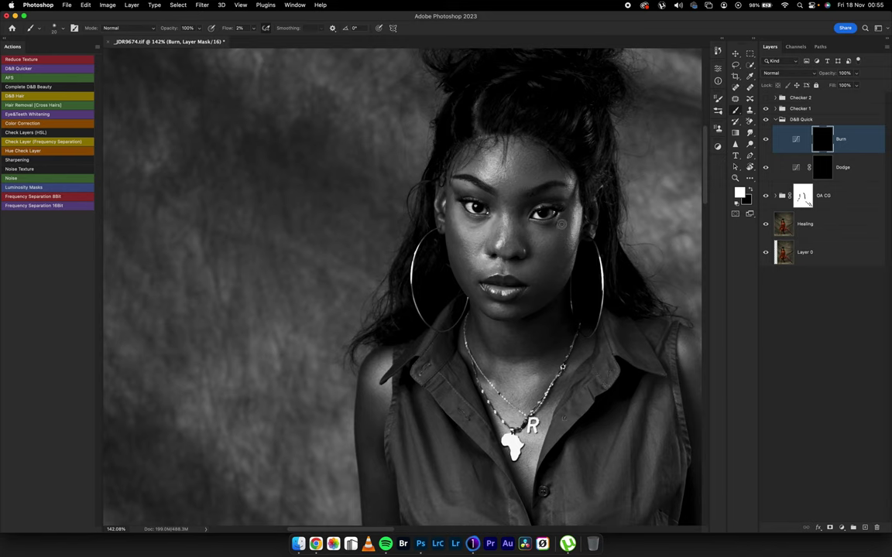
{"action": "scroll", "coordinate": [483, 288], "scroll_direction": "up", "scroll_amount": 2}
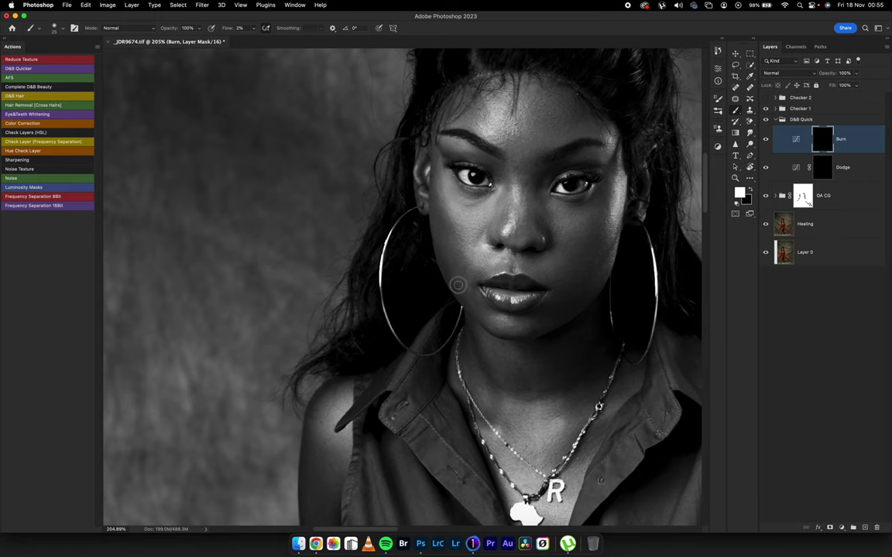
{"action": "left_click", "coordinate": [826, 168]}
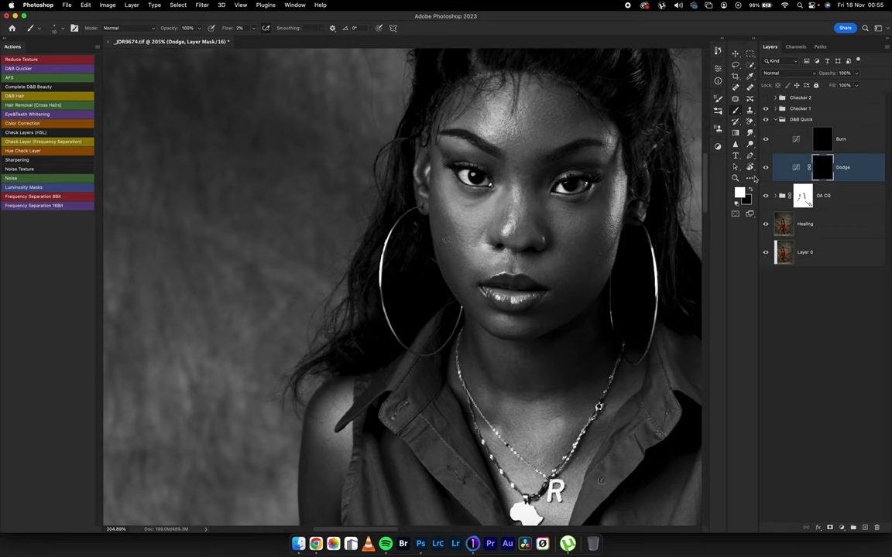
Step: Burn bright patches on the face with a 20 px brush on the Burn mask, and dodge dark spots with a 10 px brush on the Dodge mask
{"action": "left_click", "coordinate": [823, 144]}
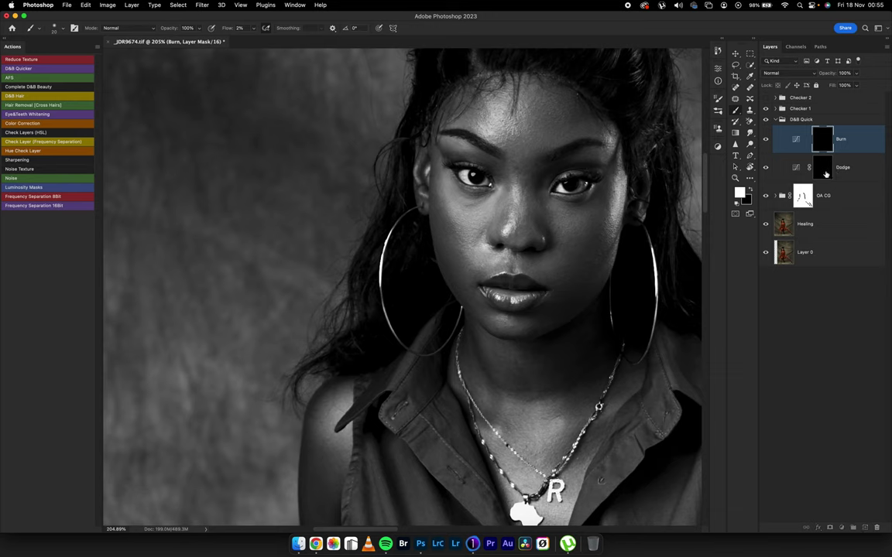
{"action": "key", "text": "alt+bracketleft"}
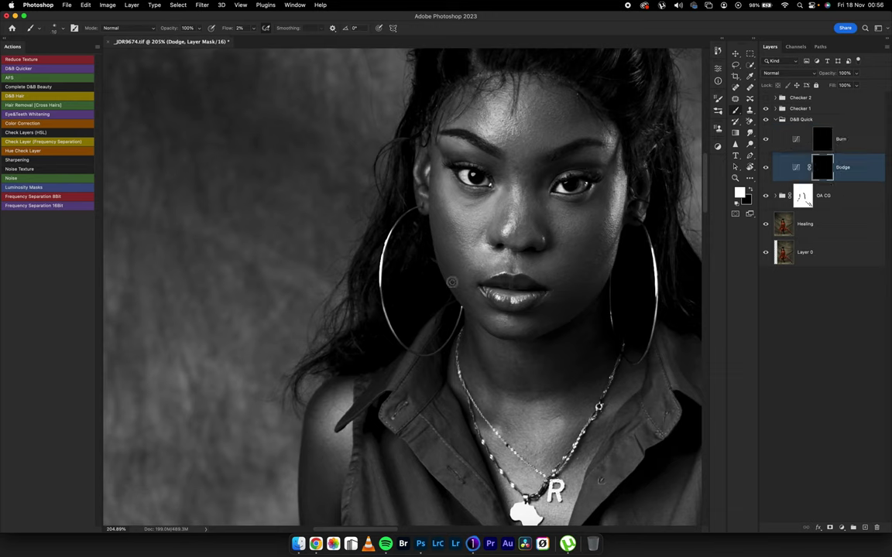
{"action": "key", "text": "bracketleft"}
Step: Hide Checker 1 and dodge dark spots along the cheek and jaw edge in colour with a small brush on the Dodge mask
{"action": "left_click", "coordinate": [765, 108]}
{"action": "left_click_drag", "start_coordinate": [546, 273], "coordinate": [490, 290]}
{"action": "scroll", "coordinate": [489, 290], "scroll_direction": "up", "scroll_amount": 4}
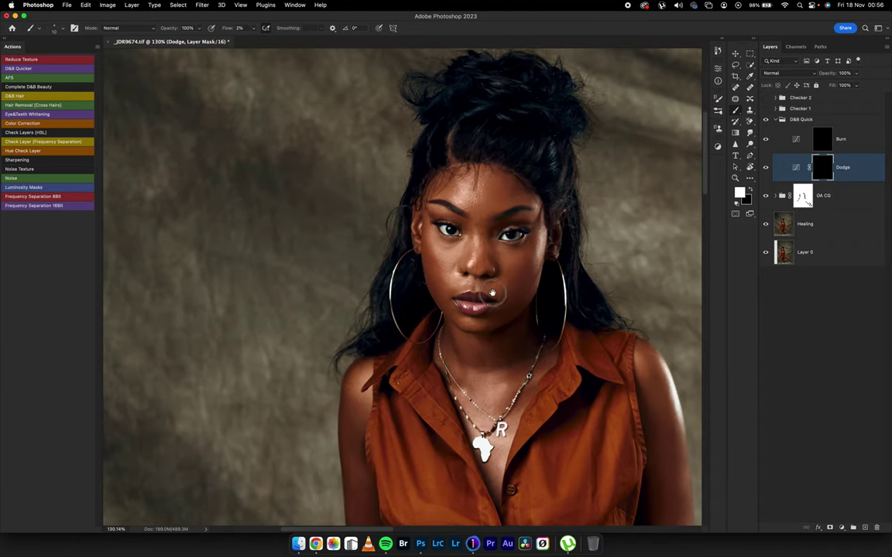
{"action": "scroll", "coordinate": [423, 286], "scroll_direction": "up", "scroll_amount": 6}
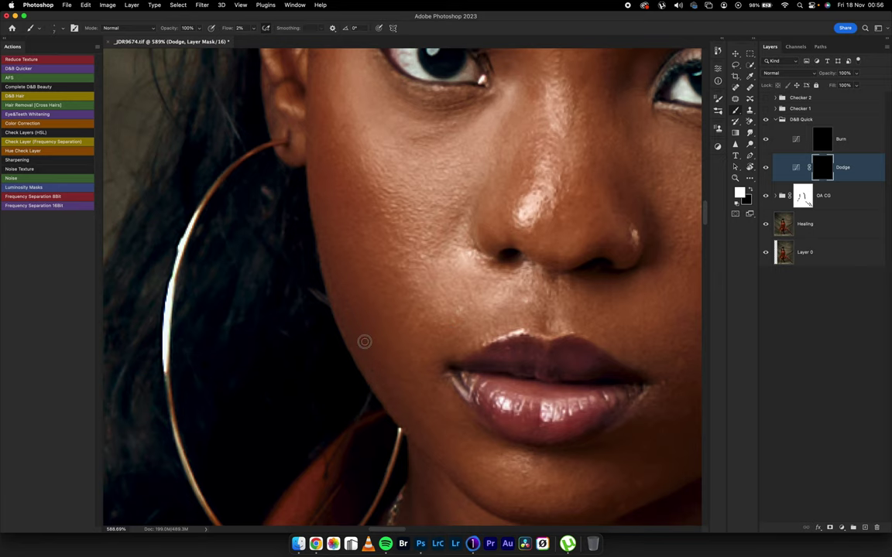
{"action": "left_click_drag", "start_coordinate": [524, 325], "coordinate": [473, 327]}
{"action": "left_click_drag", "start_coordinate": [610, 316], "coordinate": [491, 265]}
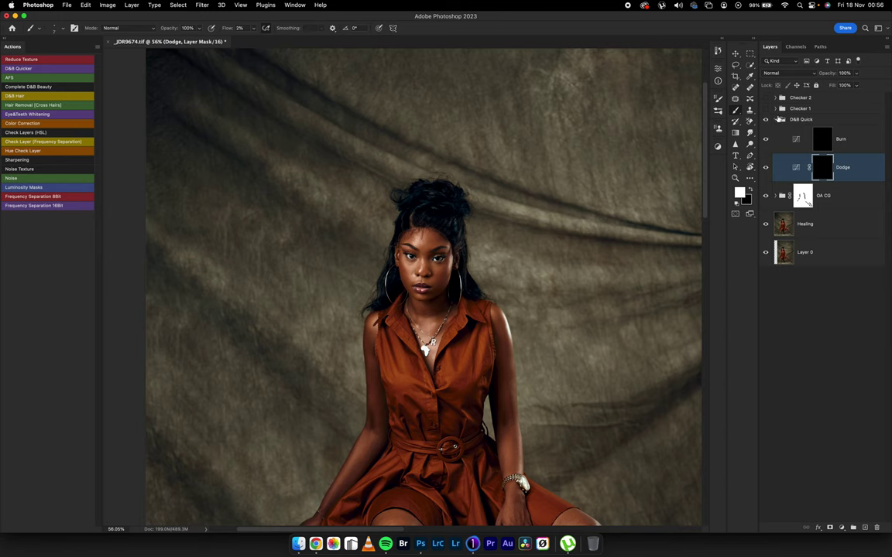
Step: Show Checker 1 again and compare the black-and-white portrait with and without the D&B Quick group
{"action": "left_click", "coordinate": [766, 109]}
{"action": "scroll", "coordinate": [470, 273], "scroll_direction": "up", "scroll_amount": 2}
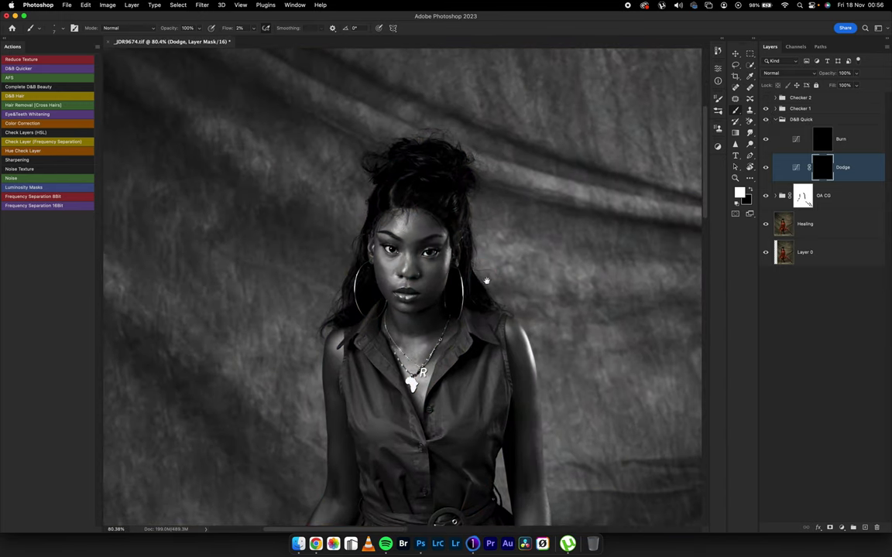
{"action": "left_click_drag", "start_coordinate": [486, 281], "coordinate": [549, 303]}
{"action": "scroll", "coordinate": [533, 312], "scroll_direction": "up", "scroll_amount": 1}
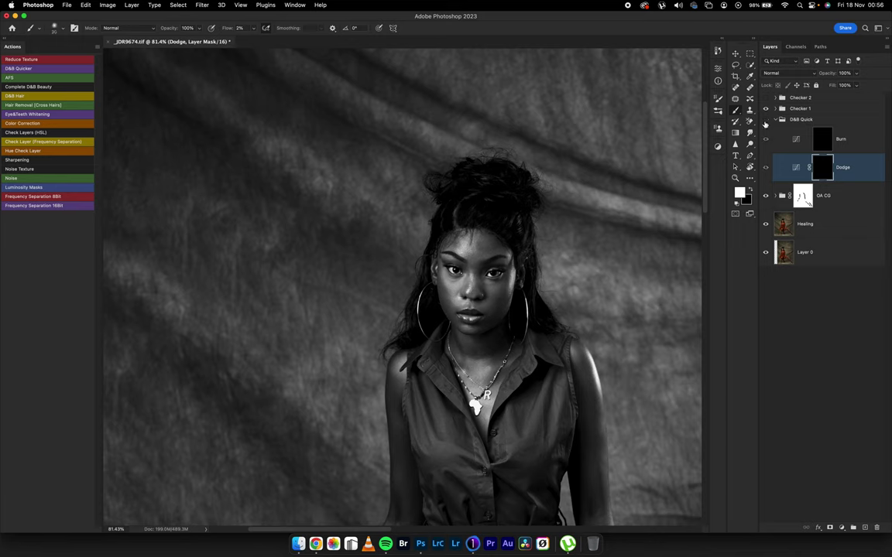
{"action": "left_click", "coordinate": [766, 120]}
Step: Burn bright patches on the face on the Burn mask, adjusting the brush size to suit each area
{"action": "left_click", "coordinate": [816, 145]}
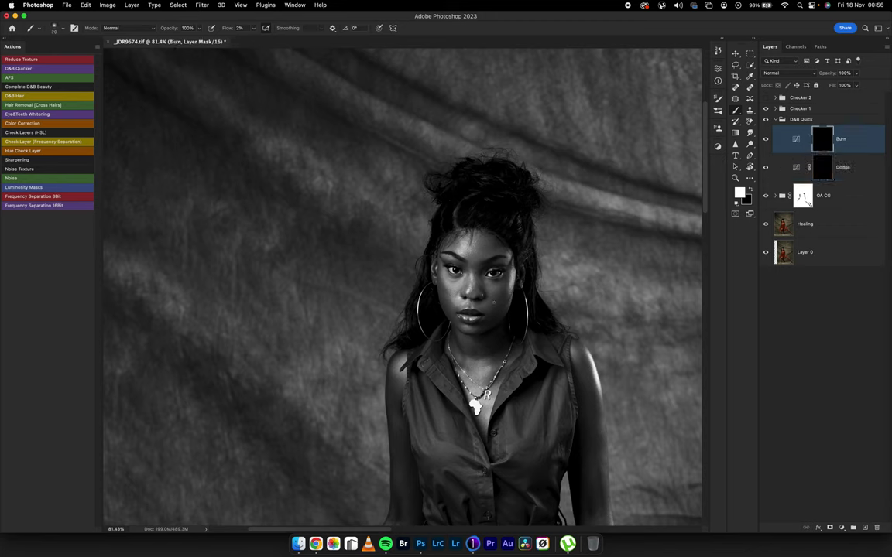
{"action": "key", "text": "bracketright"}
{"action": "key", "text": "bracketright"}
{"action": "key", "text": "bracketright"}
{"action": "left_click_drag", "start_coordinate": [453, 306], "coordinate": [423, 303]}
{"action": "scroll", "coordinate": [423, 302], "scroll_direction": "up", "scroll_amount": 6}
{"action": "key", "text": "bracketleft"}
{"action": "key", "text": "bracketleft"}
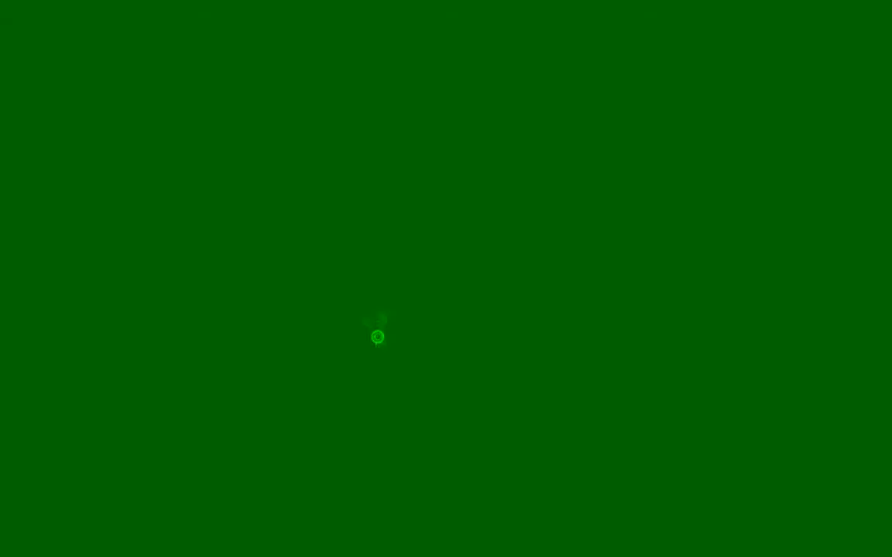
{"action": "key", "text": "bracketleft"}
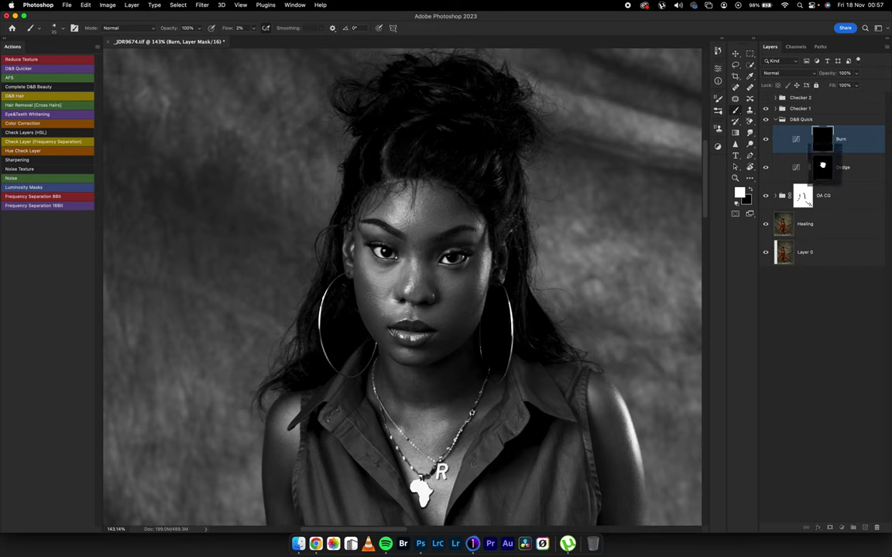
Step: Dodge the dark shadows beneath the eye close up on the Dodge mask with a much smaller brush
{"action": "left_click", "coordinate": [823, 164]}
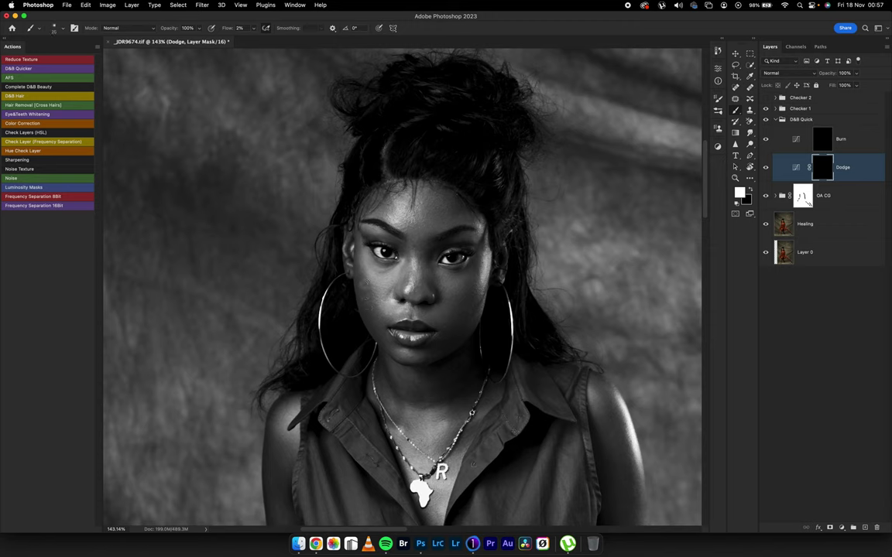
{"action": "key", "text": "bracketleft"}
{"action": "key", "text": "bracketleft"}
{"action": "key", "text": "bracketleft"}
{"action": "key", "text": "bracketleft"}
{"action": "key", "text": "bracketleft"}
{"action": "key", "text": "bracketright"}
{"action": "left_click_drag", "start_coordinate": [393, 273], "coordinate": [433, 302]}
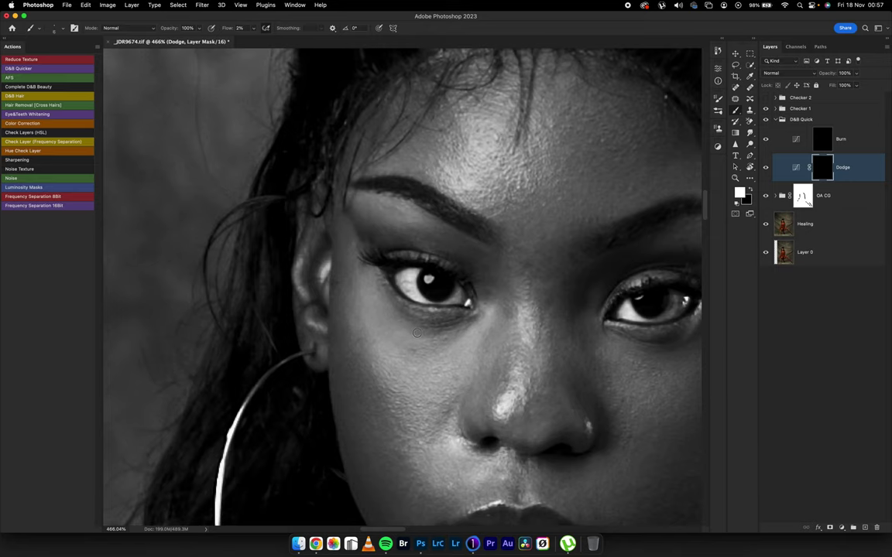
Step: Burn bright patches on the under-eye area and upper cheek on the Burn mask
{"action": "left_click", "coordinate": [822, 139]}
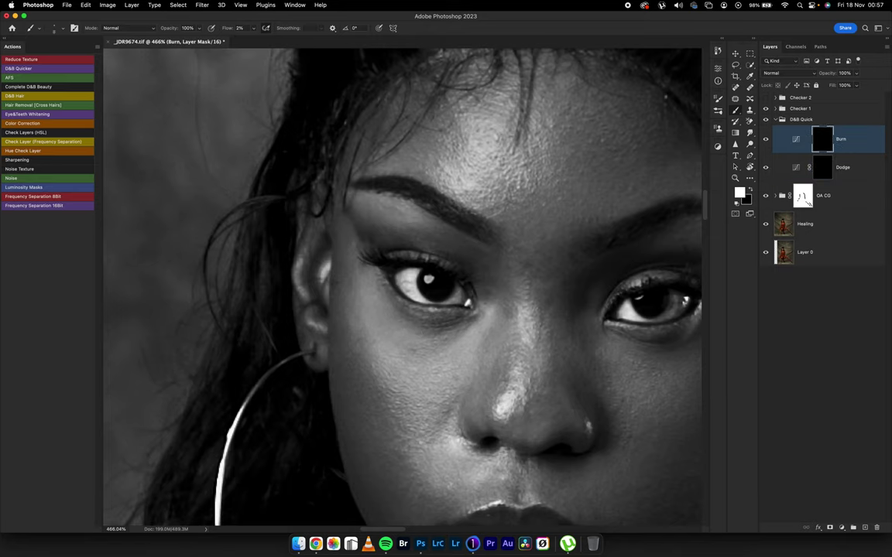
{"action": "left_click_drag", "start_coordinate": [453, 337], "coordinate": [434, 344]}
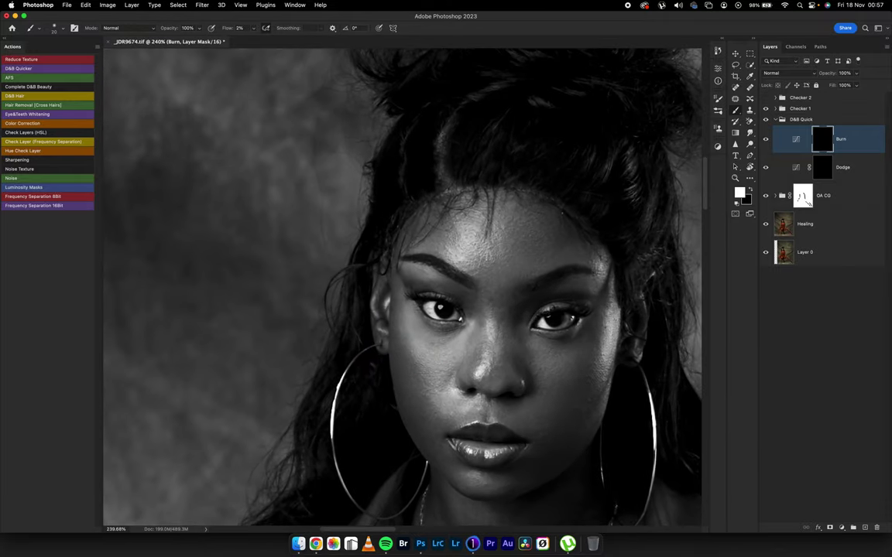
{"action": "key", "text": "bracketleft"}
{"action": "key", "text": "bracketleft"}
Step: Dodge dark patches around the eyes, nose bridge and between the brows on the Dodge mask with a small brush
{"action": "left_click", "coordinate": [823, 172]}
{"action": "left_click_drag", "start_coordinate": [479, 342], "coordinate": [527, 301]}
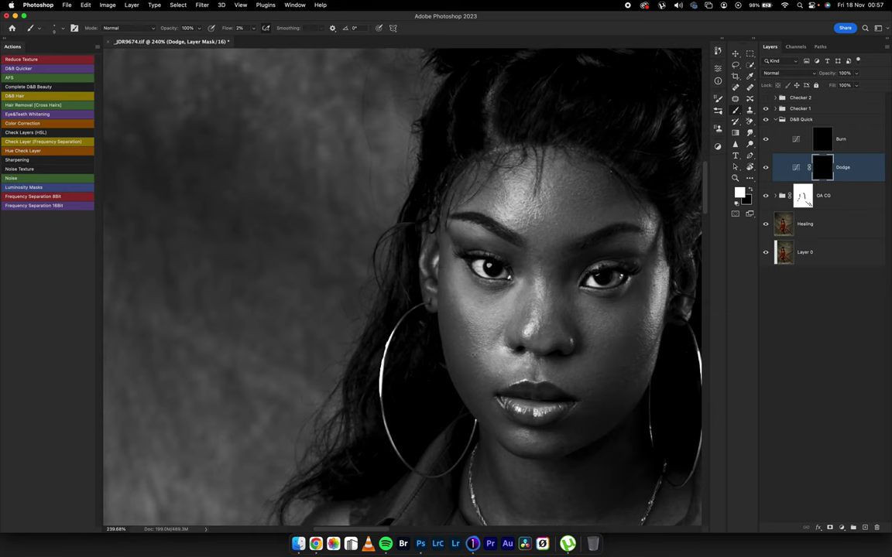
{"action": "scroll", "coordinate": [495, 304], "scroll_direction": "up", "scroll_amount": 3}
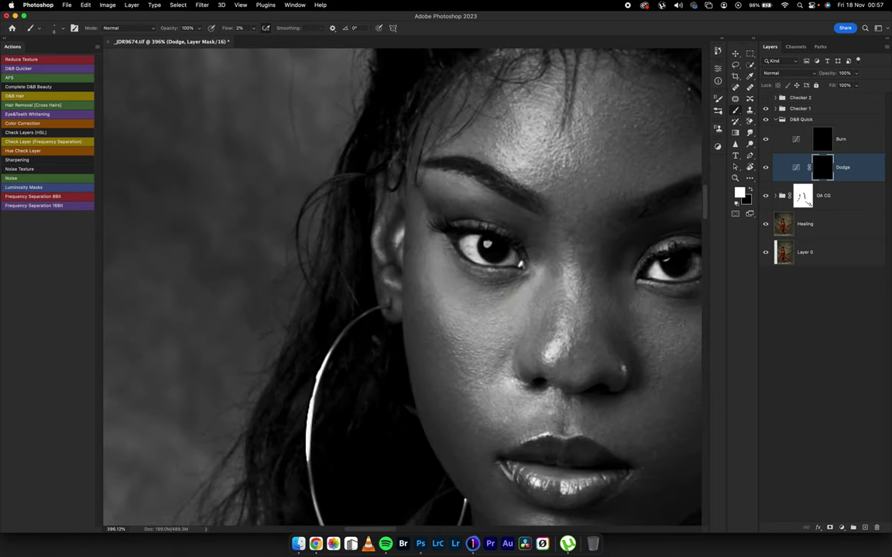
{"action": "scroll", "coordinate": [554, 238], "scroll_direction": "up", "scroll_amount": 3}
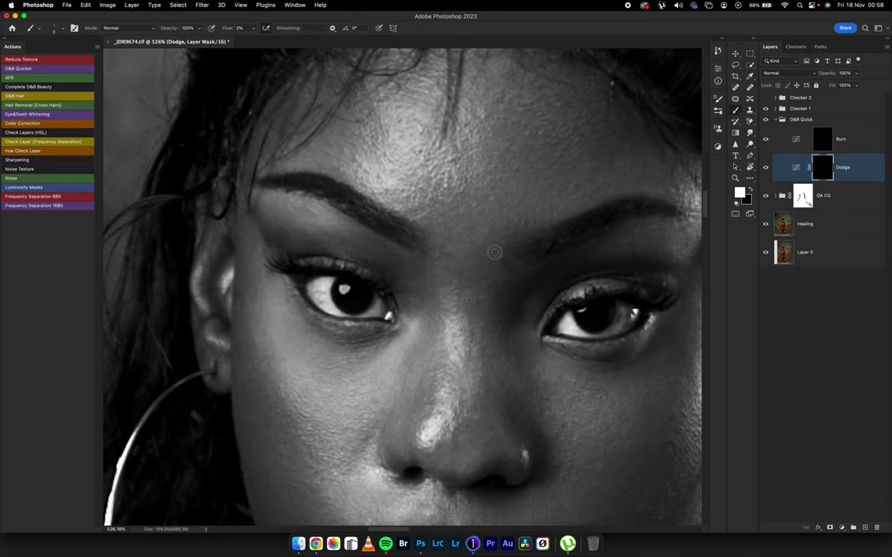
Step: Compare the face in colour with and without the D&B Quick group, close up and wider, and show Checker 1 again
{"action": "left_click", "coordinate": [765, 109]}
{"action": "scroll", "coordinate": [501, 263], "scroll_direction": "down", "scroll_amount": 10}
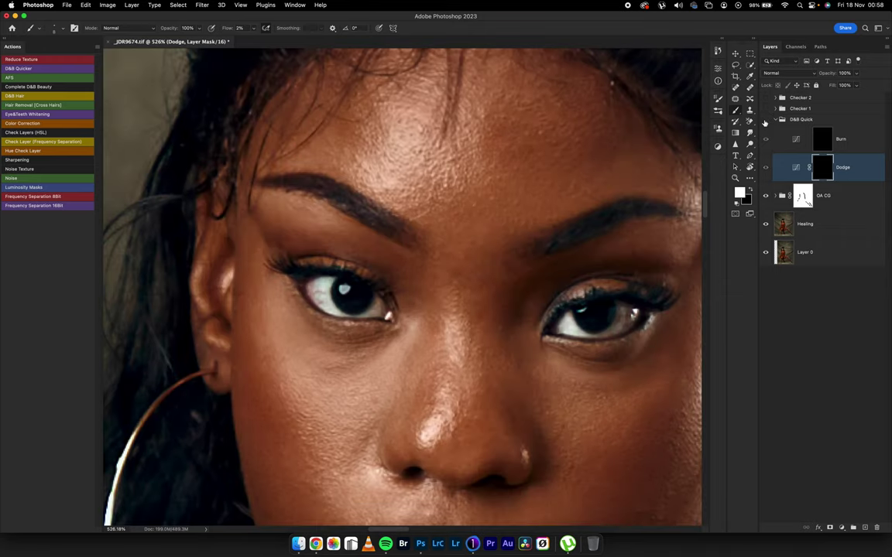
{"action": "scroll", "coordinate": [491, 273], "scroll_direction": "up", "scroll_amount": 5}
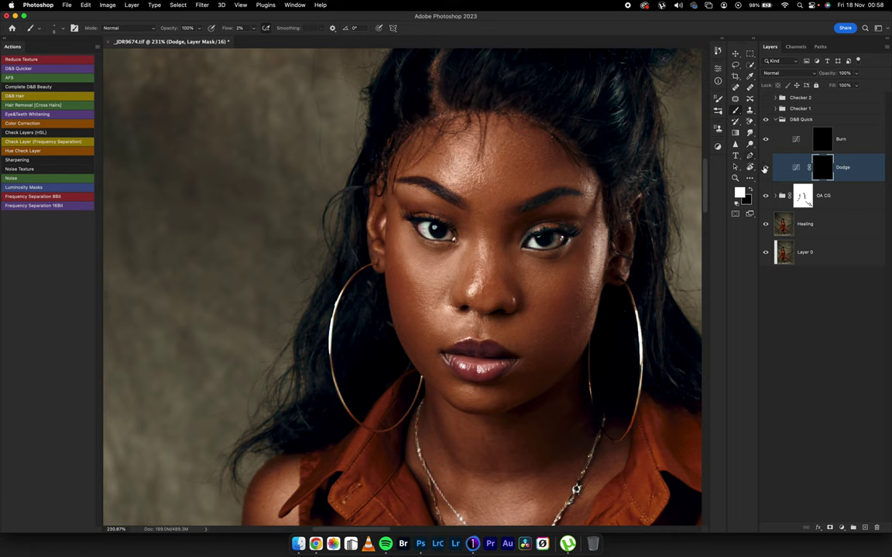
{"action": "left_click", "coordinate": [765, 108]}
Step: Even out the forehead and cheeks with a 15 px brush, working first on the Burn mask and continuing on the Dodge mask
{"action": "left_click", "coordinate": [824, 140]}
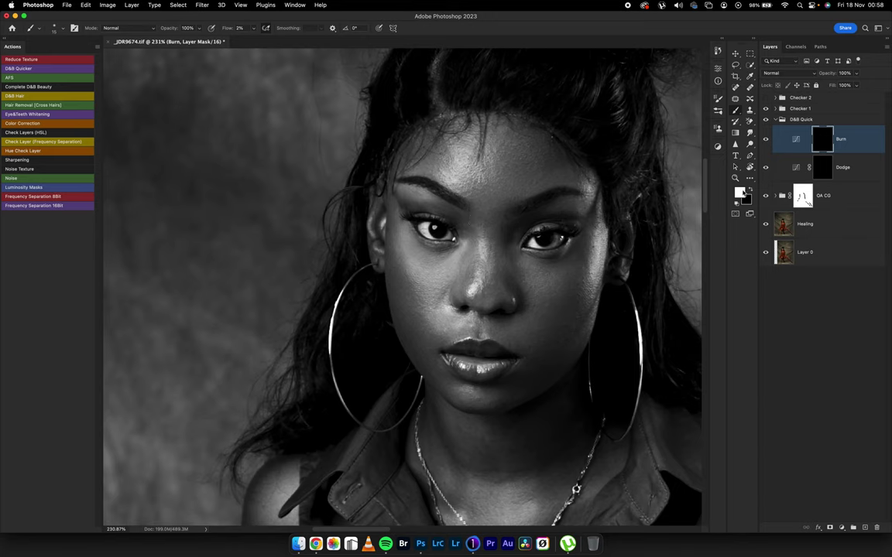
{"action": "left_click", "coordinate": [824, 167]}
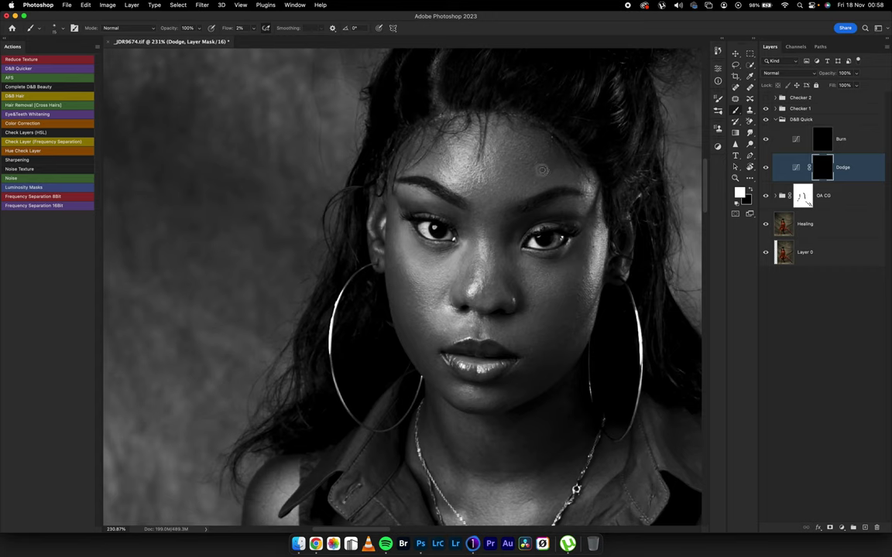
{"action": "left_click_drag", "start_coordinate": [508, 287], "coordinate": [470, 261]}
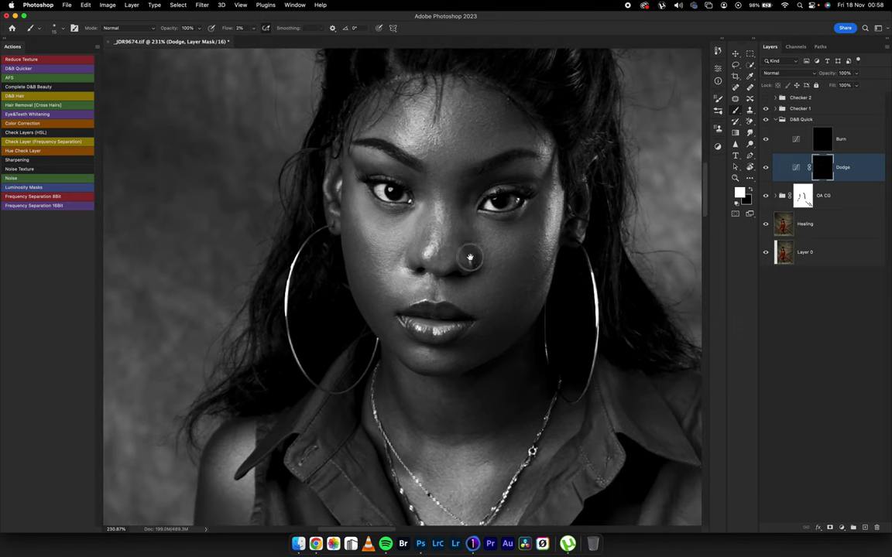
{"action": "scroll", "coordinate": [469, 270], "scroll_direction": "up", "scroll_amount": 3}
Step: Refine the nose, inner eye corner and brow area close up, alternating between the Burn and Dodge masks
{"action": "left_click", "coordinate": [824, 144]}
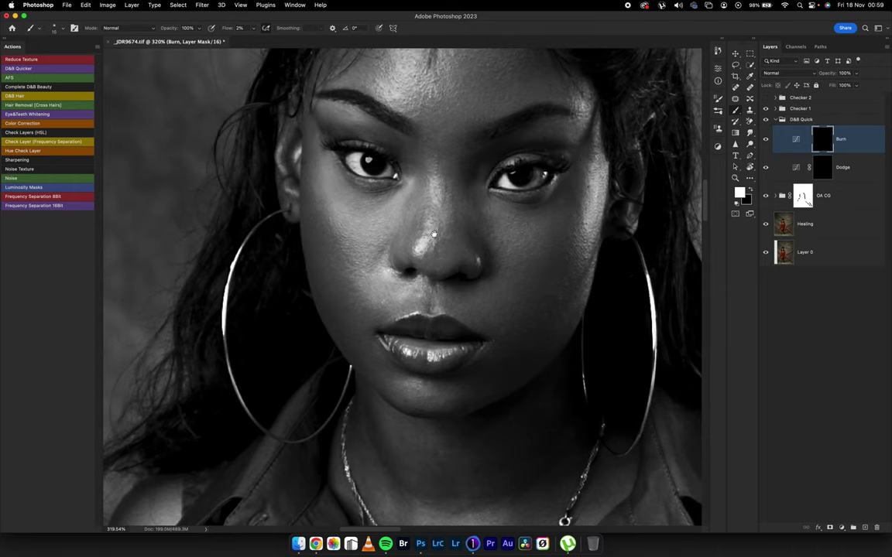
{"action": "left_click_drag", "start_coordinate": [434, 296], "coordinate": [497, 336]}
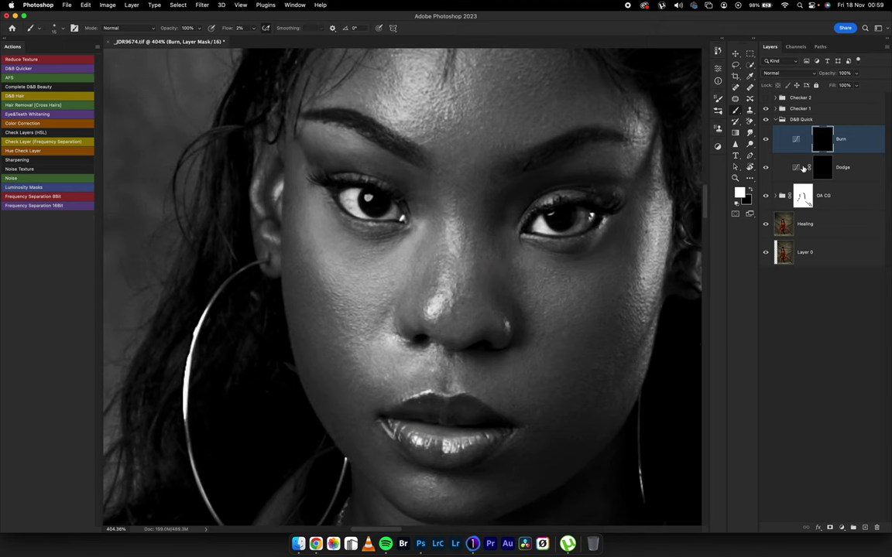
{"action": "left_click", "coordinate": [802, 168]}
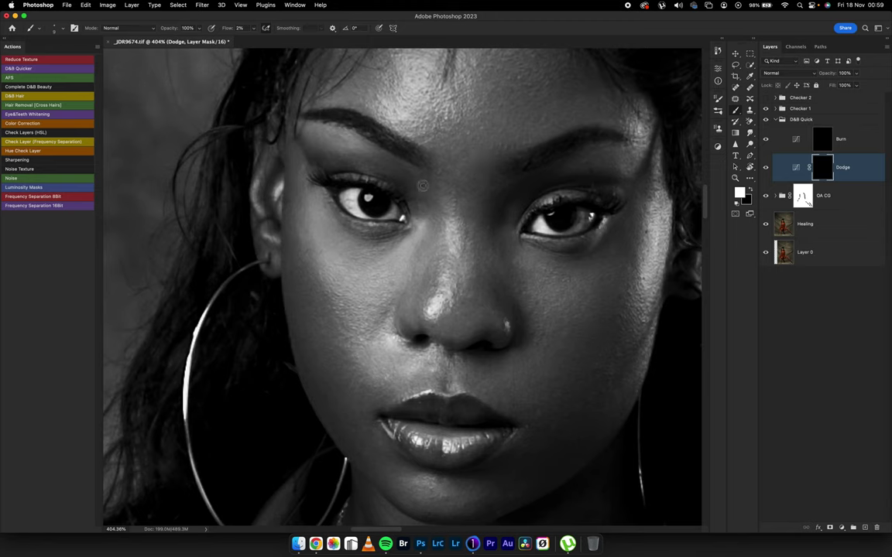
{"action": "key", "text": "alt+bracketright"}
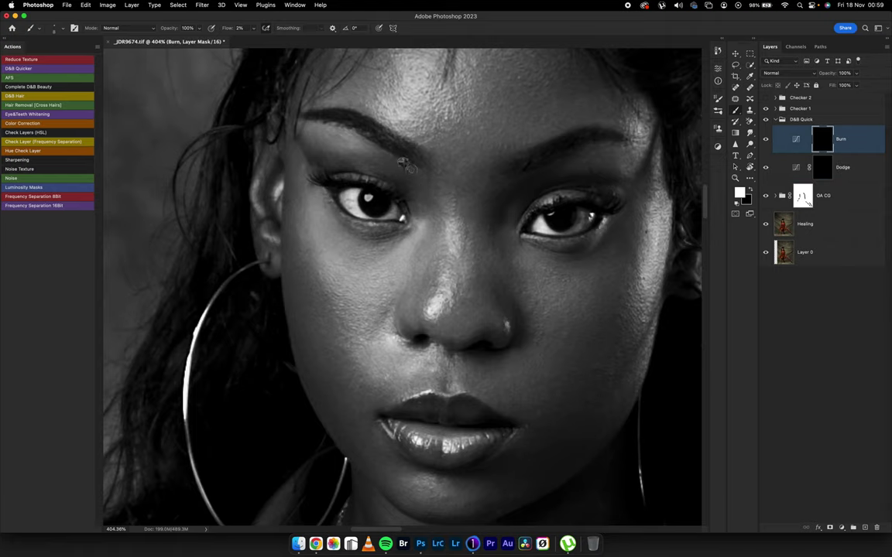
{"action": "scroll", "coordinate": [404, 165], "scroll_direction": "down", "scroll_amount": 5}
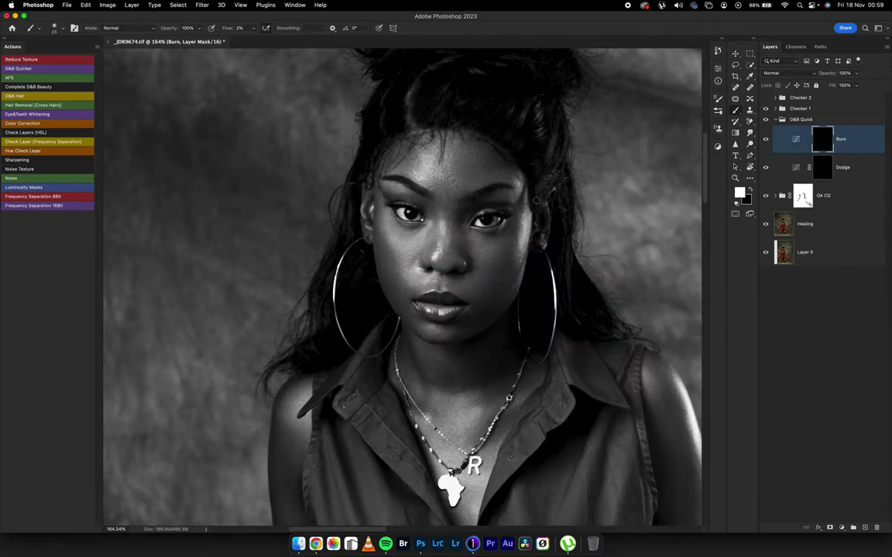
Step: Hide Checker 1 and dodge dark patches on the lower cheek and chin in colour on the Dodge mask
{"action": "key", "text": "alt+bracketleft"}
{"action": "left_click", "coordinate": [765, 109]}
{"action": "mouse_move", "coordinate": [523, 219]}
{"action": "left_mouse_down"}
{"action": "mouse_move", "coordinate": [449, 220]}
{"action": "mouse_move", "coordinate": [471, 220]}
{"action": "left_mouse_up"}
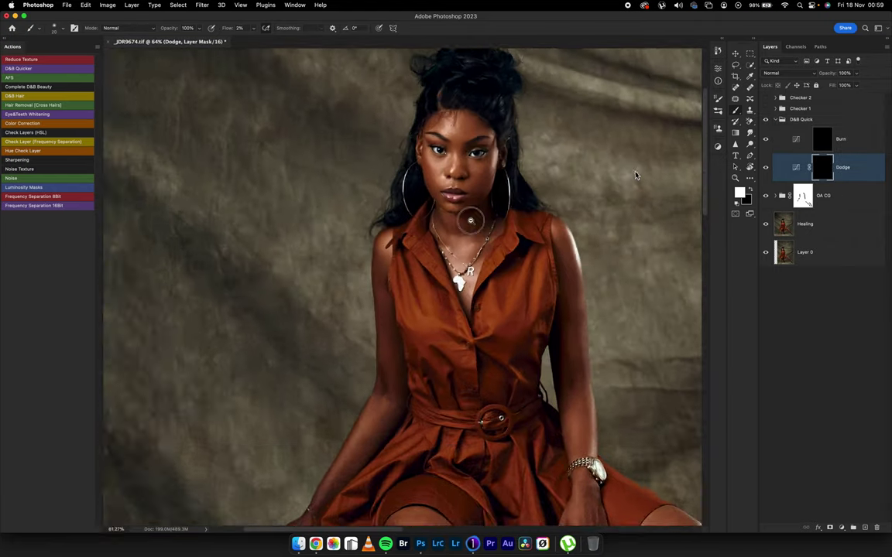
{"action": "scroll", "coordinate": [470, 221], "scroll_direction": "up", "scroll_amount": 7}
{"action": "scroll", "coordinate": [461, 228], "scroll_direction": "up", "scroll_amount": 2}
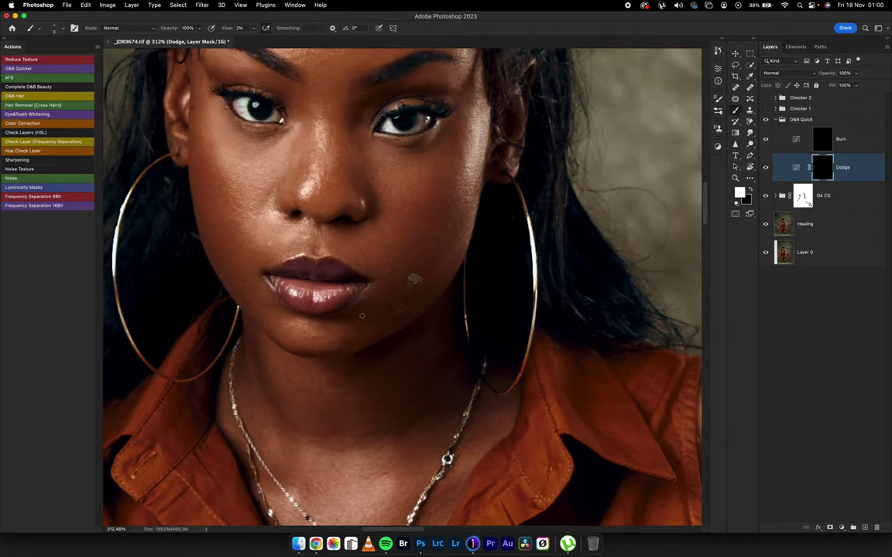
{"action": "scroll", "coordinate": [362, 315], "scroll_direction": "down", "scroll_amount": 4}
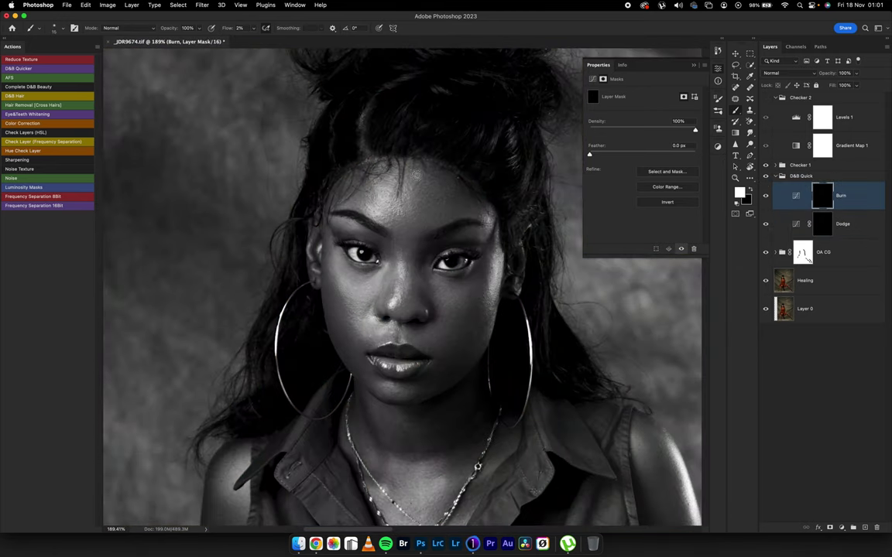
Step: Blend uneven forehead patches under the inverted Checker 2 view, painting on the Dodge mask and continuing on the Burn mask
{"action": "key", "text": "alt+bracketleft"}
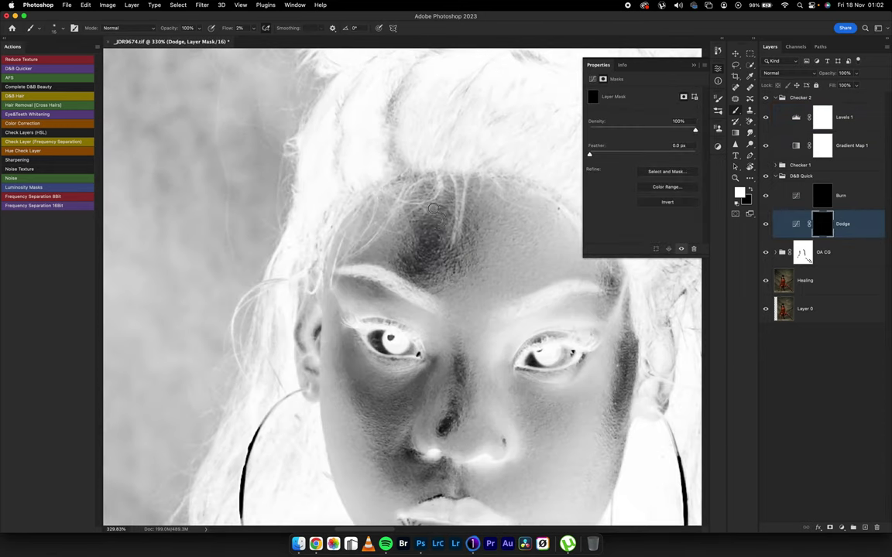
{"action": "key", "text": "alt+bracketright"}
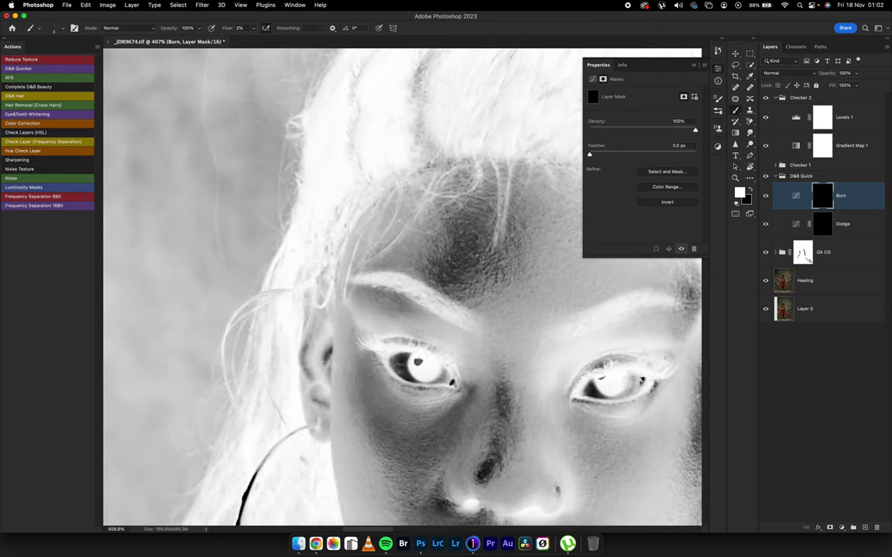
Step: Hide Checker 2 to review the colour result at full view and closer, show it again, and select the Dodge mask
{"action": "left_click", "coordinate": [765, 98]}
{"action": "scroll", "coordinate": [442, 186], "scroll_direction": "down", "scroll_amount": 10}
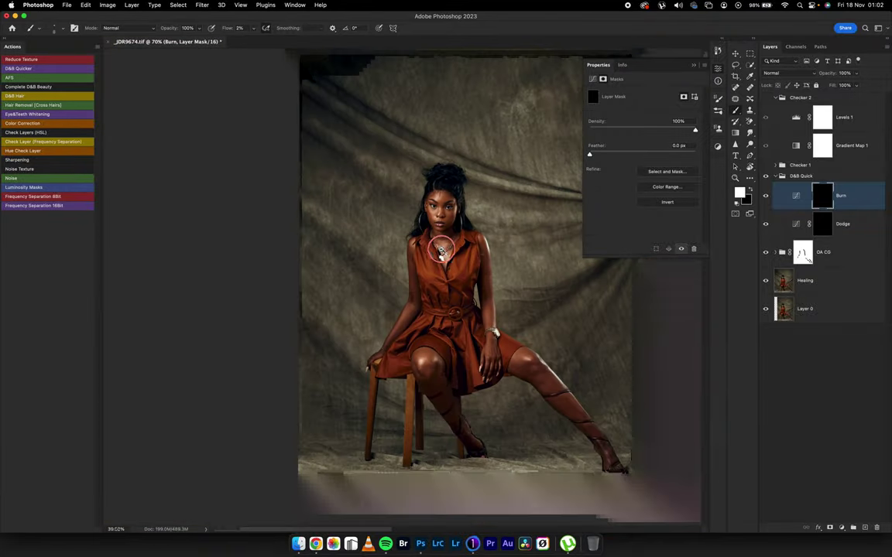
{"action": "scroll", "coordinate": [453, 186], "scroll_direction": "up", "scroll_amount": 4}
{"action": "scroll", "coordinate": [464, 233], "scroll_direction": "up", "scroll_amount": 4}
{"action": "left_click", "coordinate": [765, 97]}
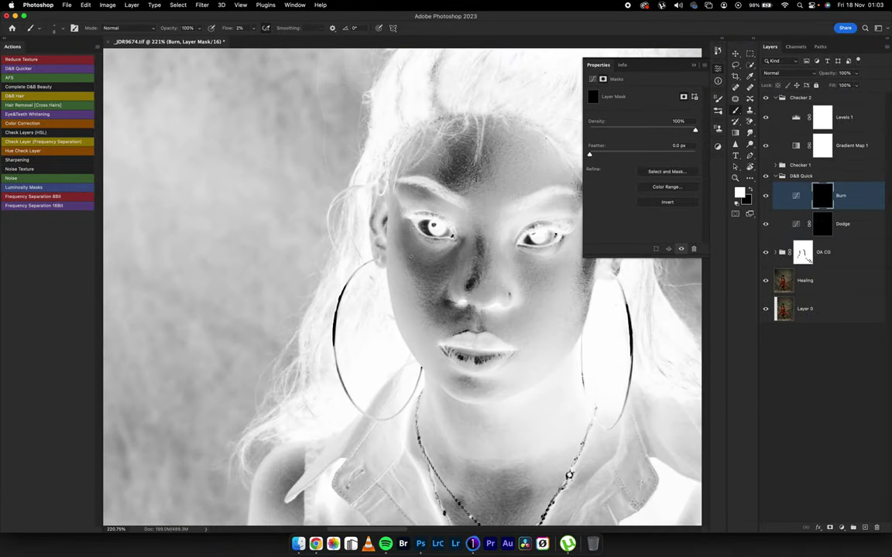
{"action": "key", "text": "alt+bracketleft"}
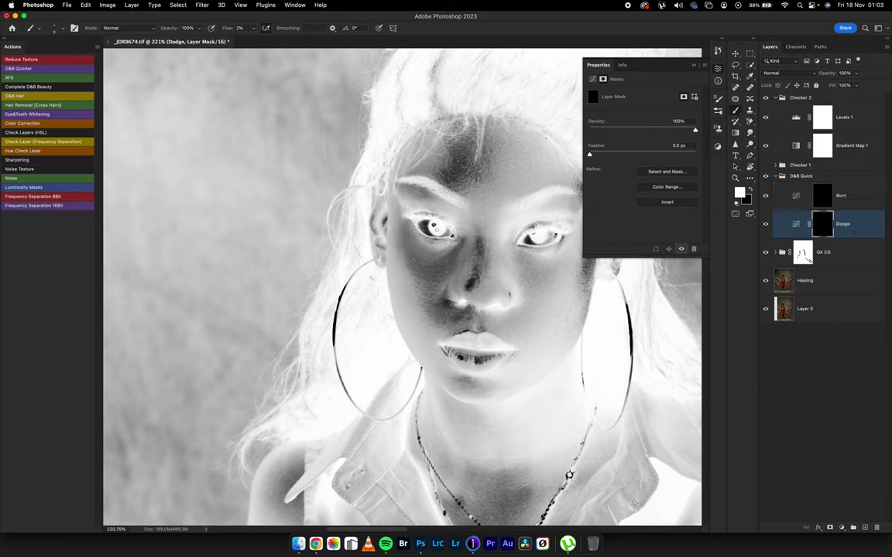
Step: Select the Burn mask, hide Checker 2, and expand and show the Checker 1 group with the arm in view
{"action": "key", "text": "alt+bracketright"}
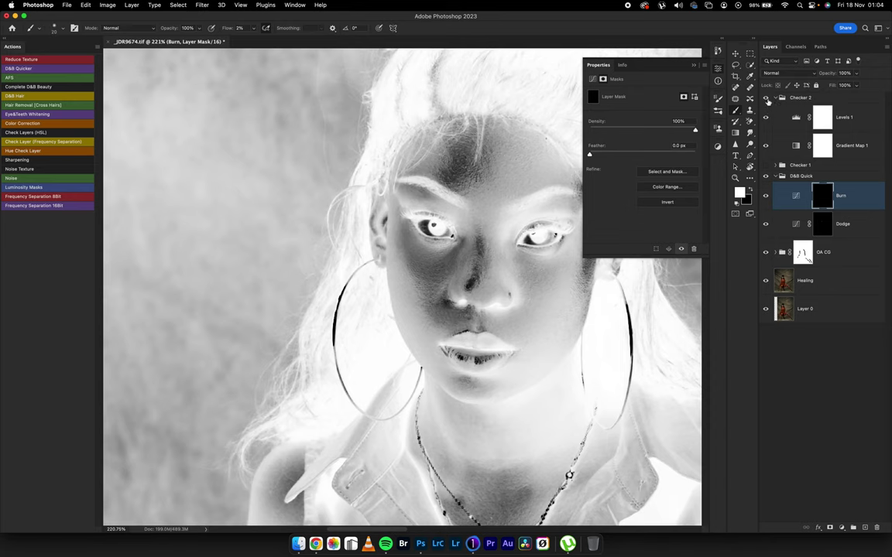
{"action": "left_click", "coordinate": [766, 98]}
{"action": "scroll", "coordinate": [564, 280], "scroll_direction": "down", "scroll_amount": 5}
{"action": "scroll", "coordinate": [565, 280], "scroll_direction": "up", "scroll_amount": 3}
{"action": "left_click", "coordinate": [775, 165]}
{"action": "left_click", "coordinate": [765, 165]}
{"action": "scroll", "coordinate": [440, 266], "scroll_direction": "up", "scroll_amount": 1}
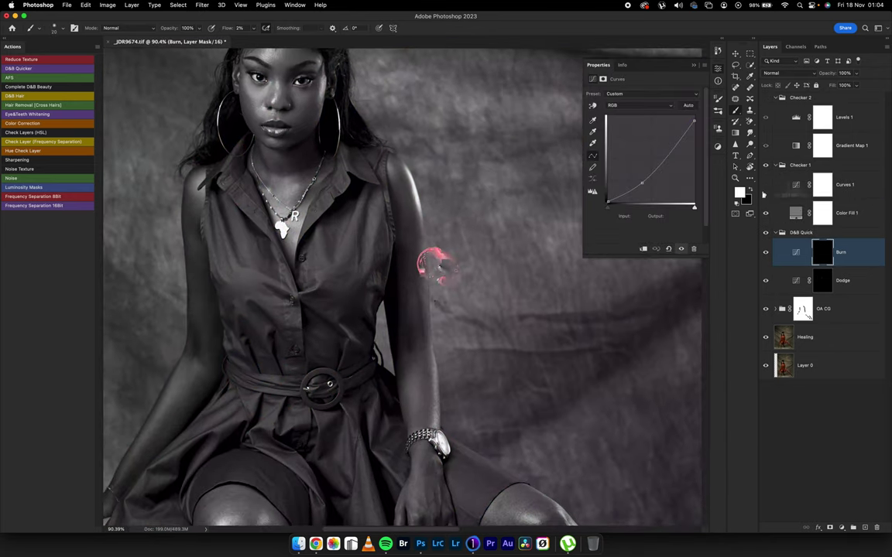
Step: Even out light and shadow on the watch-side upper arm under Checker 1, alternating between the Dodge and Burn masks
{"action": "mouse_move", "coordinate": [440, 265]}
{"action": "left_mouse_down"}
{"action": "mouse_move", "coordinate": [452, 266]}
{"action": "mouse_move", "coordinate": [425, 301]}
{"action": "left_mouse_up"}
{"action": "key", "text": "alt+bracketleft"}
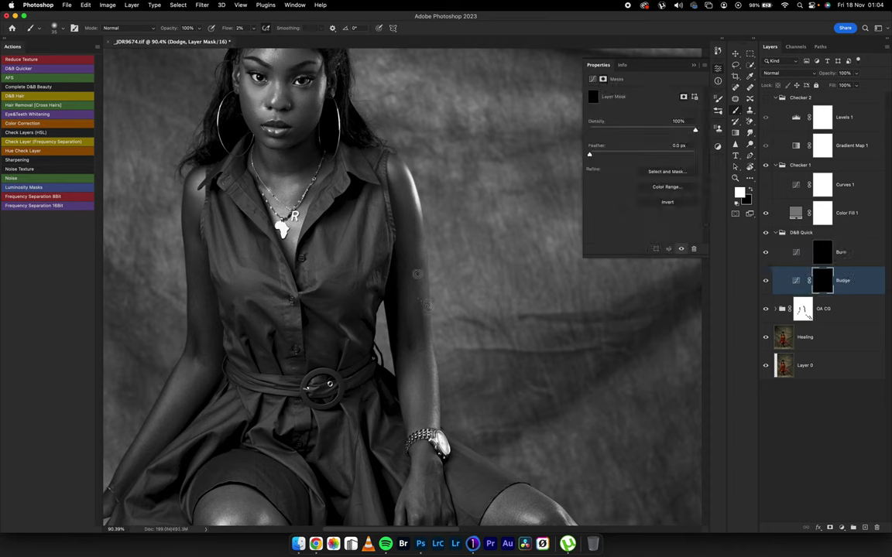
{"action": "key", "text": "bracketleft"}
{"action": "mouse_move", "coordinate": [412, 234]}
{"action": "left_mouse_down"}
{"action": "mouse_move", "coordinate": [418, 261]}
{"action": "mouse_move", "coordinate": [415, 238]}
{"action": "left_mouse_up"}
{"action": "key", "text": "bracketleft"}
{"action": "key", "text": "alt+bracketright"}
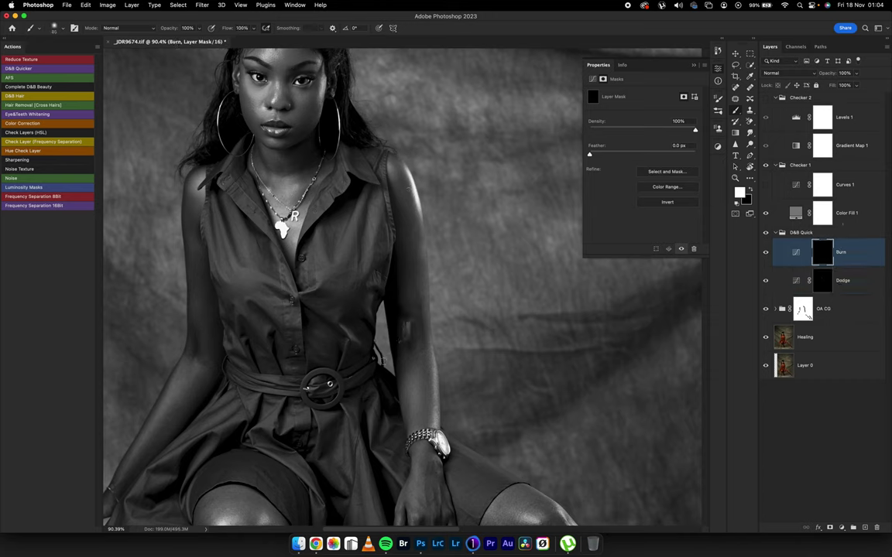
{"action": "key", "text": "alt+bracketleft"}
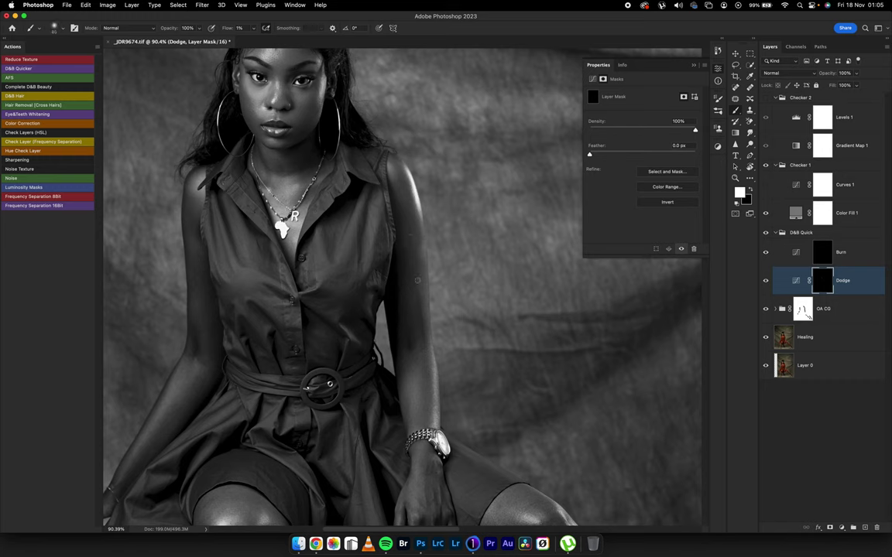
Step: Hide Checker 1, compare the colour image with and without the D&B Quick group at full view, and select the Burn mask
{"action": "left_click", "coordinate": [765, 165]}
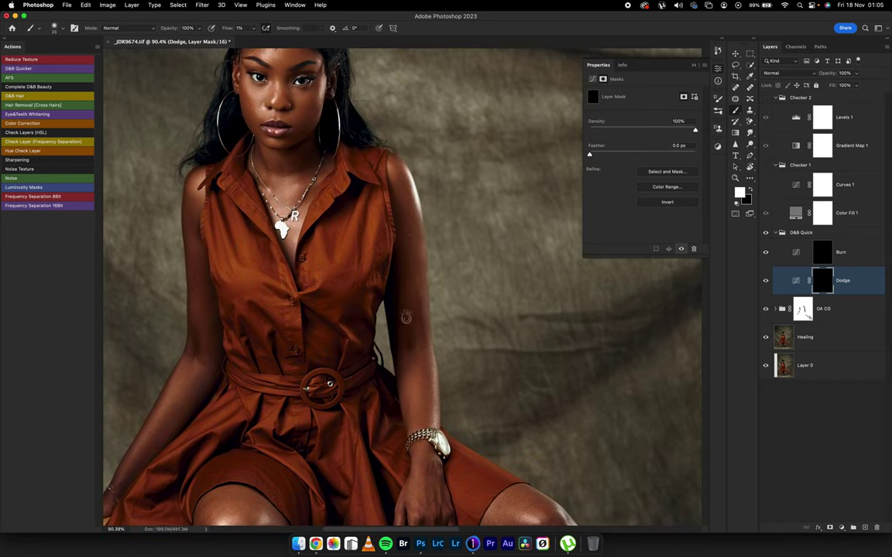
{"action": "left_click", "coordinate": [765, 233]}
{"action": "left_click", "coordinate": [797, 267]}
{"action": "scroll", "coordinate": [408, 241], "scroll_direction": "down", "scroll_amount": 5}
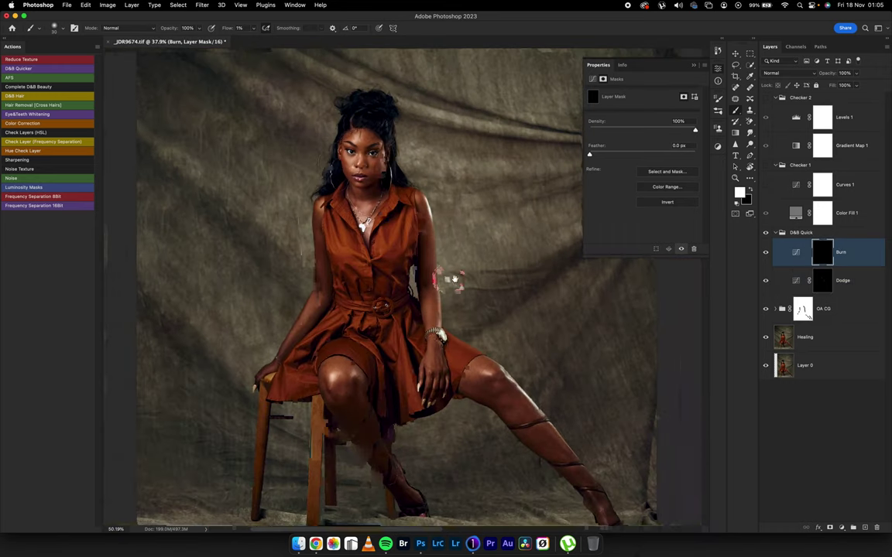
{"action": "scroll", "coordinate": [454, 280], "scroll_direction": "up", "scroll_amount": 2}
Step: Show Checker 1 and Checker 2 and set the midtone input of Levels 1 to 0.23
{"action": "left_click", "coordinate": [765, 165]}
{"action": "left_click", "coordinate": [765, 97]}
{"action": "left_click", "coordinate": [795, 117]}
{"action": "left_click_drag", "start_coordinate": [649, 158], "coordinate": [685, 158]}
{"action": "scroll", "coordinate": [488, 282], "scroll_direction": "up", "scroll_amount": 2}
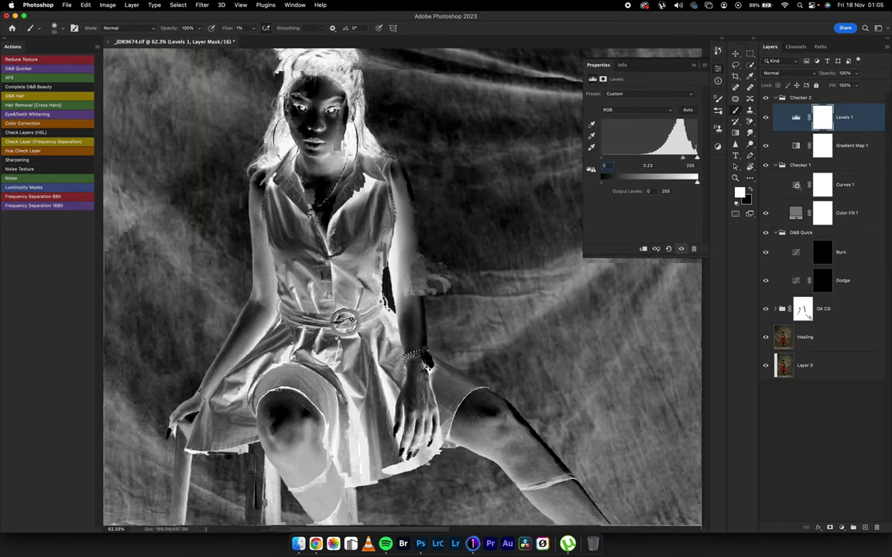
Step: Burn uneven patches along the watch-side arm on the Burn mask under the inverted Checker 2 view
{"action": "left_click", "coordinate": [822, 253]}
{"action": "scroll", "coordinate": [432, 270], "scroll_direction": "up", "scroll_amount": 5}
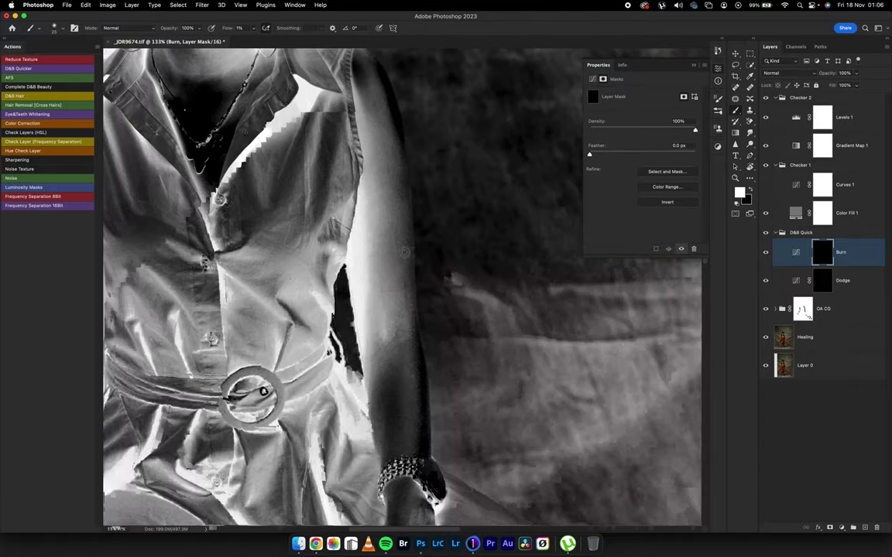
{"action": "key", "text": "]"}
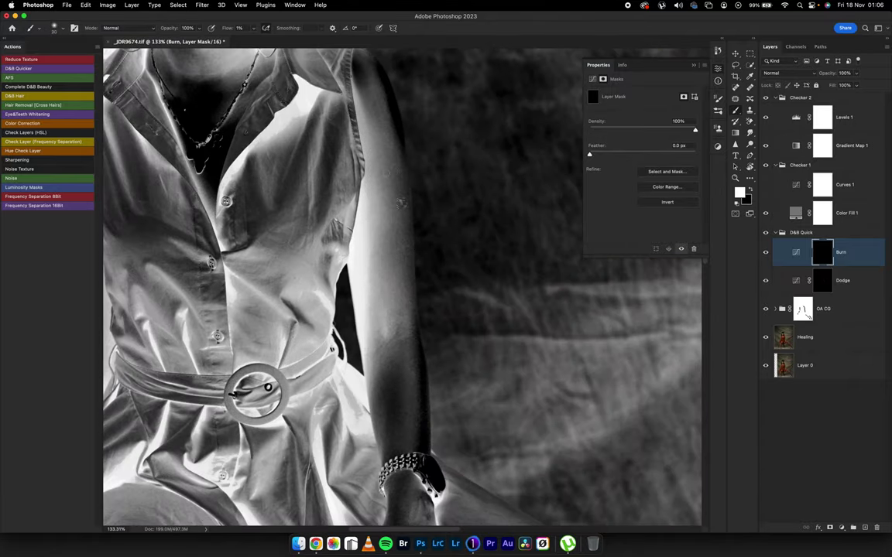
{"action": "key", "text": "["}
{"action": "key", "text": "]"}
{"action": "key", "text": "]"}
{"action": "key", "text": "]"}
Step: Hide both checkers to review the colour result, show Checker 1 again, and refine the watch-side arm on the Burn and Dodge masks
{"action": "left_click", "coordinate": [765, 98]}
{"action": "left_click", "coordinate": [766, 165]}
{"action": "mouse_move", "coordinate": [495, 292]}
{"action": "left_mouse_down"}
{"action": "mouse_move", "coordinate": [436, 292]}
{"action": "mouse_move", "coordinate": [472, 308]}
{"action": "left_mouse_up"}
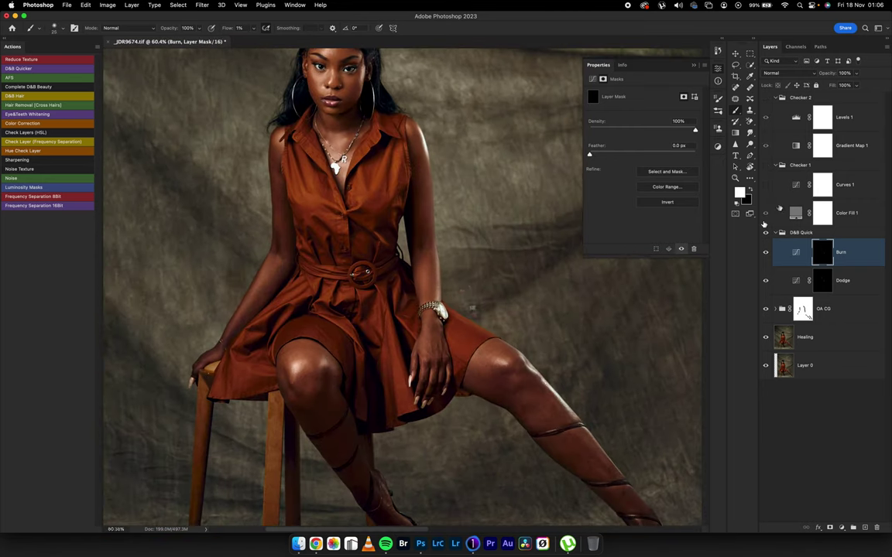
{"action": "left_click", "coordinate": [765, 165]}
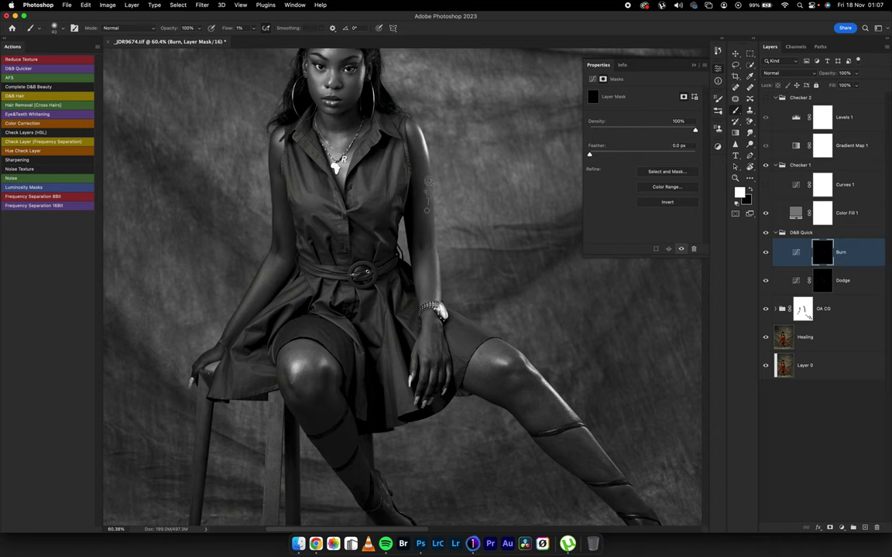
{"action": "key", "text": "alt+bracketleft"}
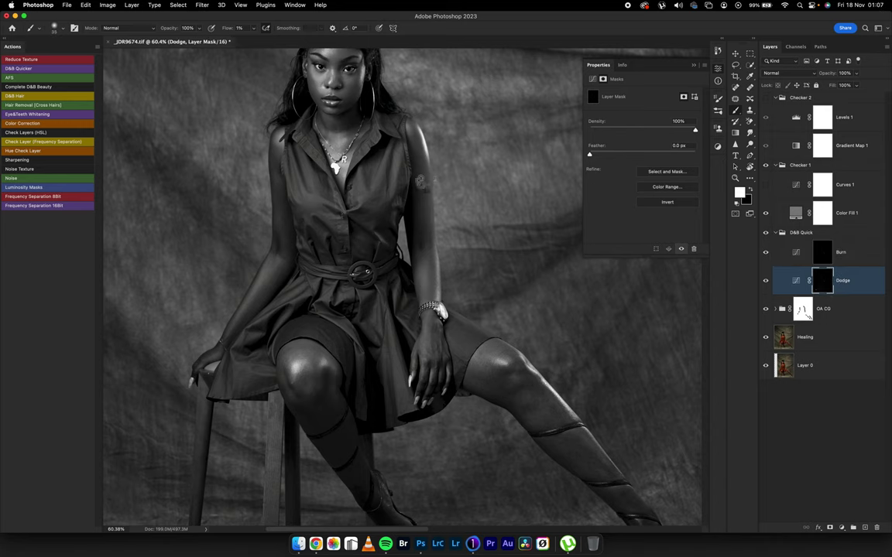
Step: Burn bright patches on the extended leg between the knee and the upper strap, and switch to the Dodge mask
{"action": "scroll", "coordinate": [419, 181], "scroll_direction": "down", "scroll_amount": 5}
{"action": "scroll", "coordinate": [419, 181], "scroll_direction": "right", "scroll_amount": 3}
{"action": "key", "text": "alt+bracketright"}
{"action": "scroll", "coordinate": [345, 243], "scroll_direction": "up", "scroll_amount": 1}
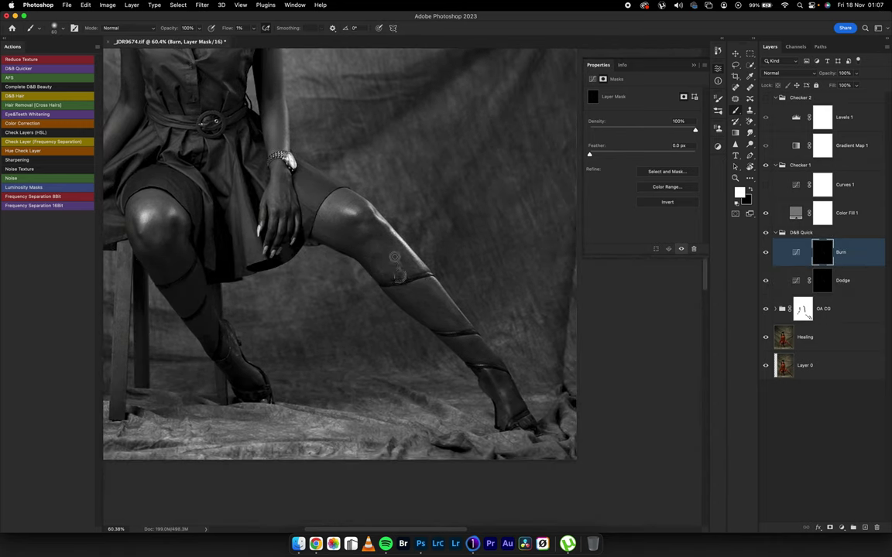
{"action": "key", "text": "alt+bracketleft"}
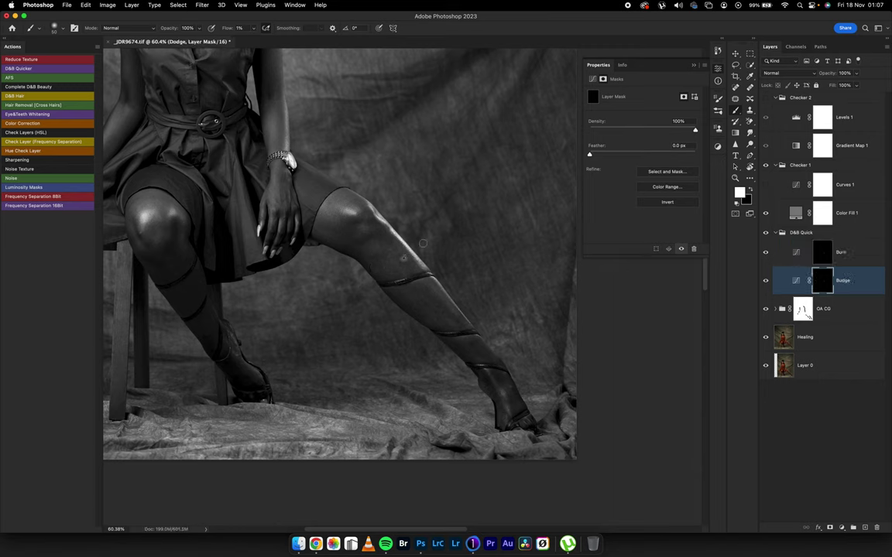
Step: Dodge dark patches on the extended leg around the upper strap, varying the brush size on the Dodge mask
{"action": "mouse_move", "coordinate": [404, 258]}
{"action": "left_mouse_down"}
{"action": "mouse_move", "coordinate": [373, 270]}
{"action": "mouse_move", "coordinate": [385, 255]}
{"action": "mouse_move", "coordinate": [366, 250]}
{"action": "mouse_move", "coordinate": [374, 241]}
{"action": "mouse_move", "coordinate": [384, 267]}
{"action": "left_mouse_up"}
{"action": "key", "text": "bracketright"}
{"action": "key", "text": "bracketleft"}
{"action": "key", "text": "bracketleft"}
{"action": "key", "text": "bracketleft"}
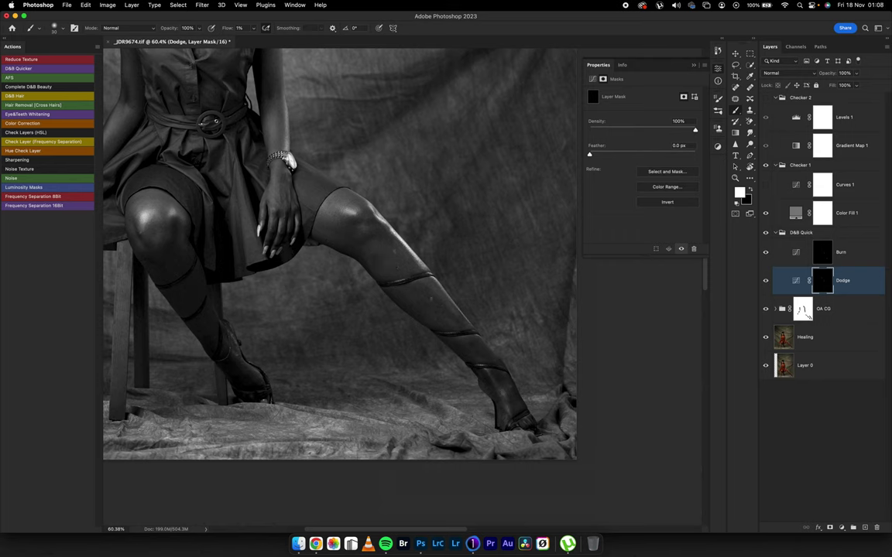
Step: Blend the extended leg's calf between the straps under Checker 1, alternating between the Burn and Dodge masks
{"action": "key", "text": "alt+bracketright"}
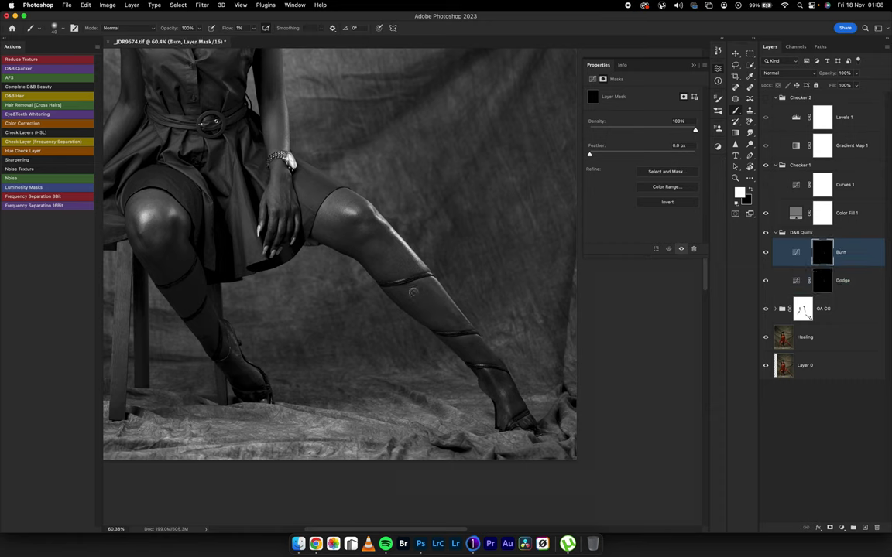
{"action": "left_click", "coordinate": [766, 233]}
{"action": "left_click", "coordinate": [766, 166]}
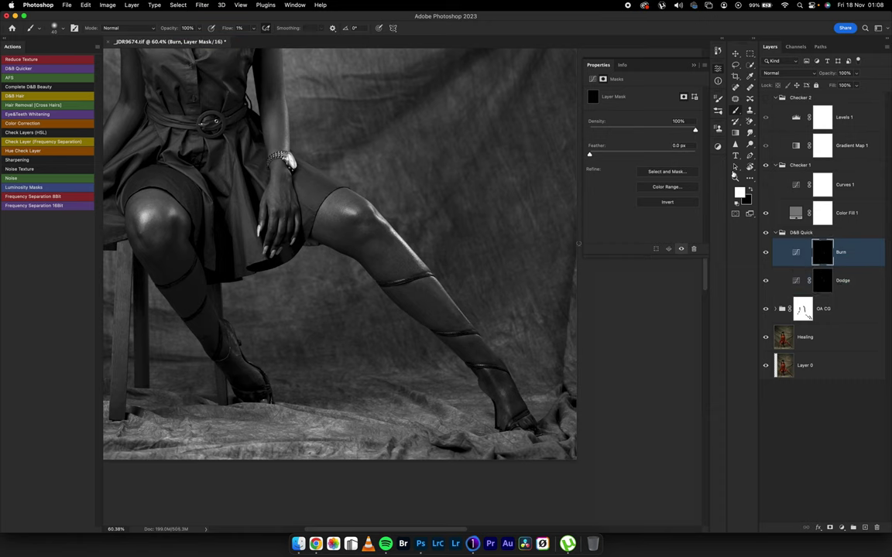
{"action": "left_click", "coordinate": [840, 276]}
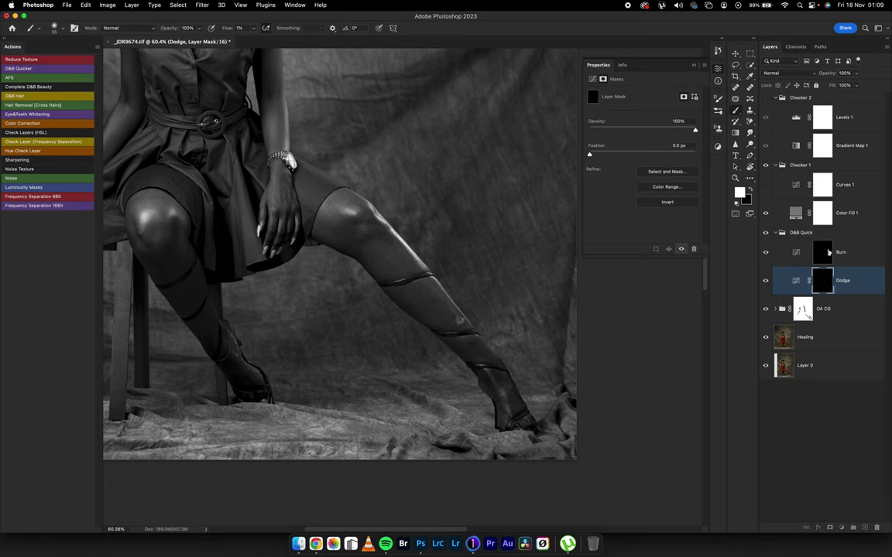
{"action": "key", "text": "alt+bracketright"}
{"action": "key", "text": "alt+bracketleft"}
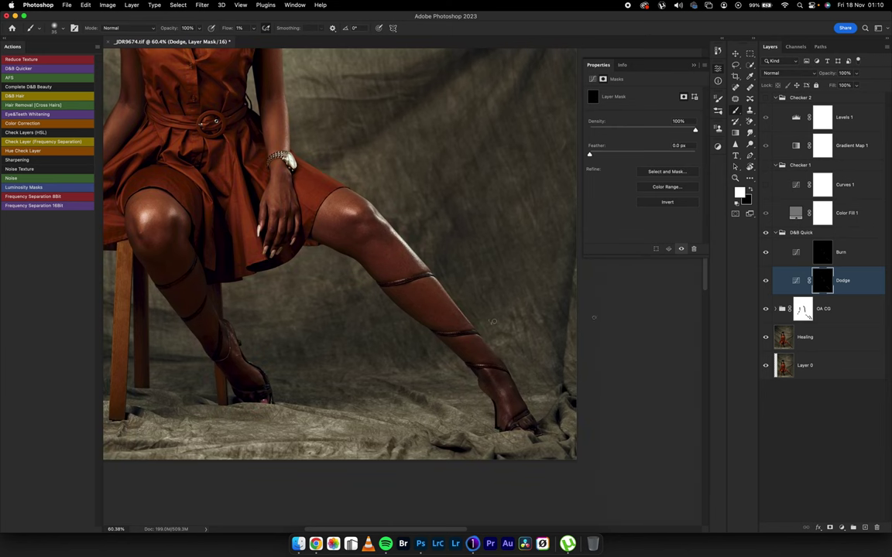
Step: Burn uneven highlights around the extended leg's knee in colour on the Burn mask with a progressively smaller brush
{"action": "key", "text": "alt+bracketright"}
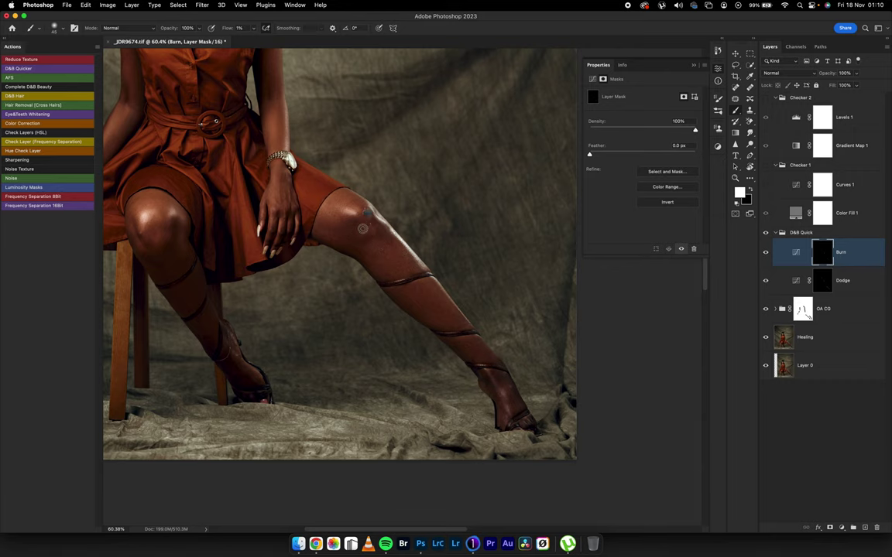
{"action": "key", "text": "bracketleft"}
{"action": "key", "text": "bracketleft"}
{"action": "key", "text": "bracketleft"}
{"action": "mouse_move", "coordinate": [431, 305]}
{"action": "left_mouse_down"}
{"action": "mouse_move", "coordinate": [434, 320]}
{"action": "mouse_move", "coordinate": [495, 317]}
{"action": "left_mouse_up"}
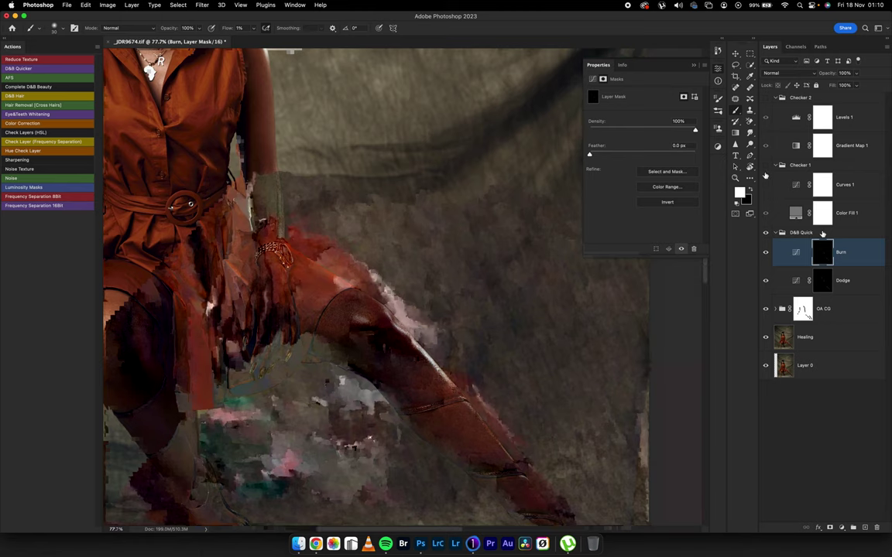
Step: Show Checker 1 and dodge dark patches on the underside of the extended leg's thigh and knee on the Dodge mask
{"action": "left_click", "coordinate": [765, 166]}
{"action": "left_click", "coordinate": [825, 280]}
{"action": "key", "text": "bracketright"}
{"action": "key", "text": "bracketright"}
{"action": "key", "text": "bracketleft"}
{"action": "key", "text": "bracketleft"}
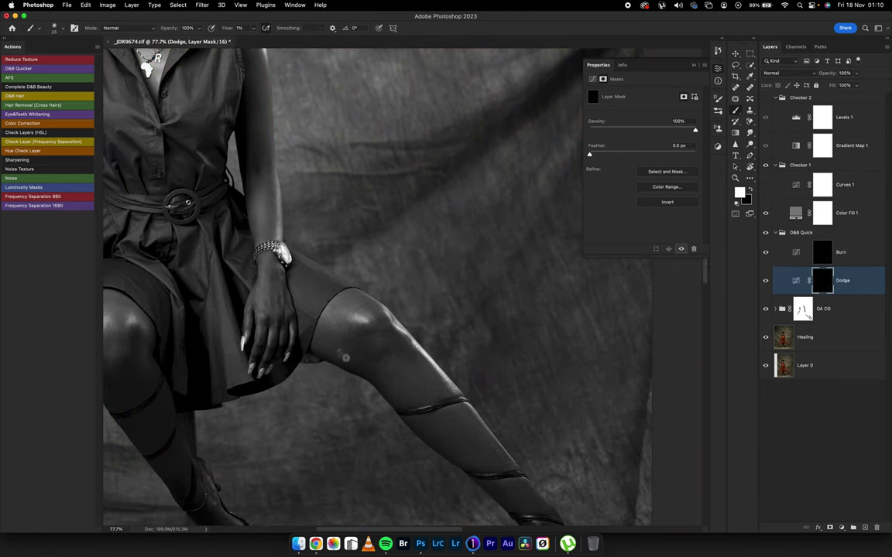
{"action": "key", "text": "bracketleft"}
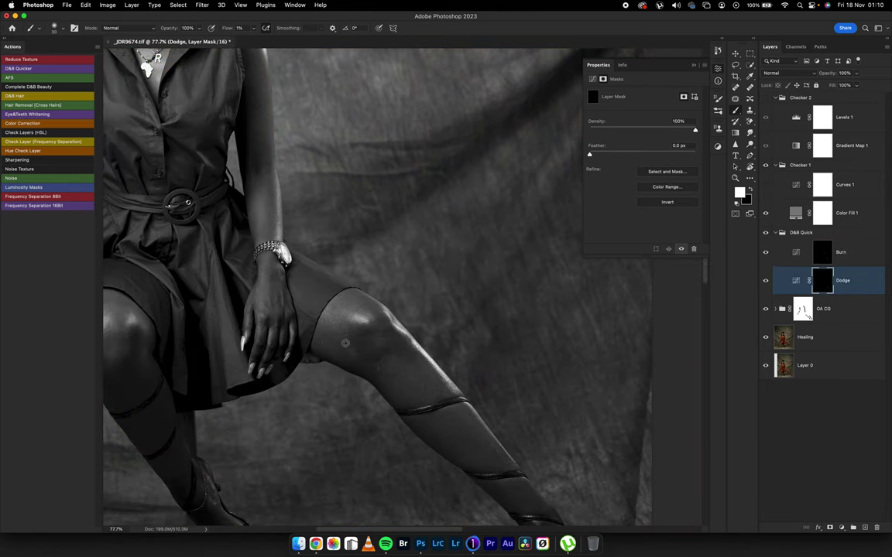
{"action": "key", "text": "bracketleft"}
Step: Dodge dark spots close up around the extended leg's knee highlights on the Dodge mask
{"action": "scroll", "coordinate": [309, 322], "scroll_direction": "up", "scroll_amount": 3}
{"action": "scroll", "coordinate": [310, 315], "scroll_direction": "up", "scroll_amount": 4}
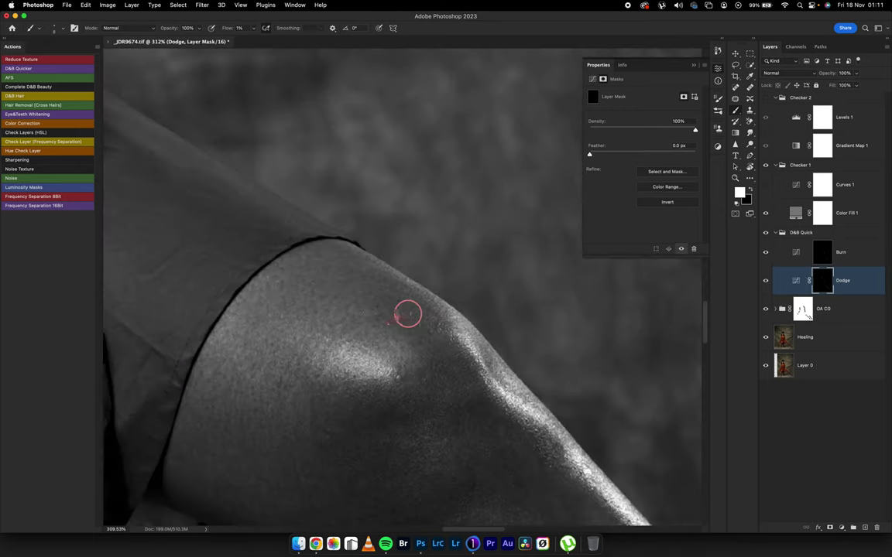
{"action": "scroll", "coordinate": [408, 314], "scroll_direction": "down", "scroll_amount": 8}
{"action": "scroll", "coordinate": [368, 346], "scroll_direction": "up", "scroll_amount": 5}
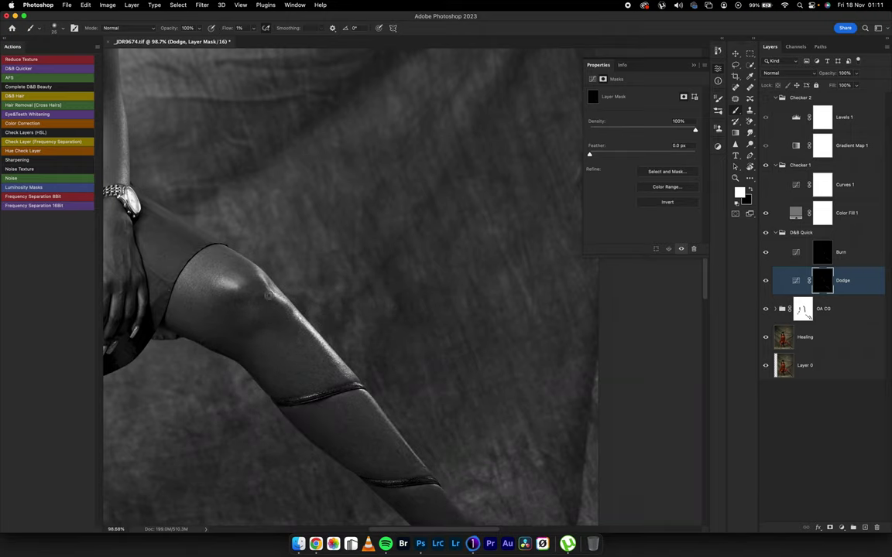
Step: Burn uneven patches on the arm resting on the stool near the elbow, and select the Dodge mask
{"action": "key", "text": "alt+bracketright"}
{"action": "scroll", "coordinate": [484, 364], "scroll_direction": "down", "scroll_amount": 4}
{"action": "scroll", "coordinate": [355, 342], "scroll_direction": "up", "scroll_amount": 4}
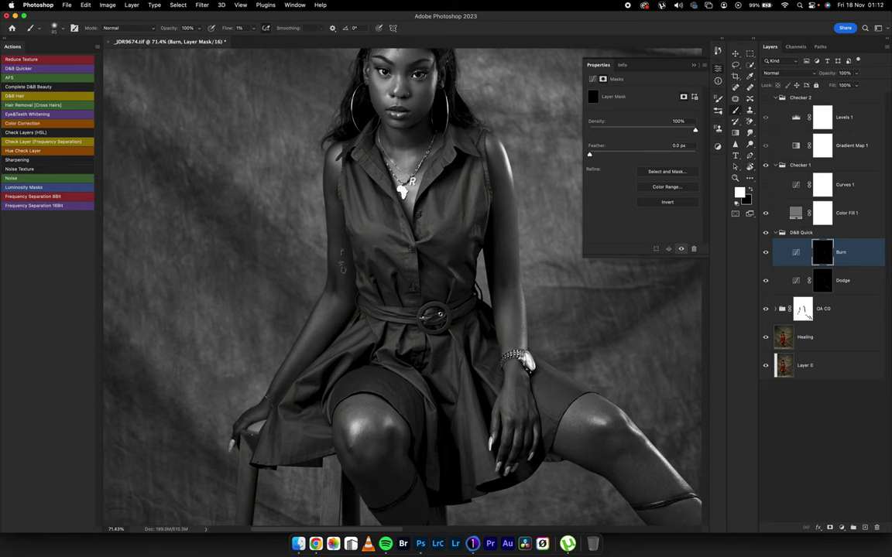
{"action": "left_click", "coordinate": [810, 283]}
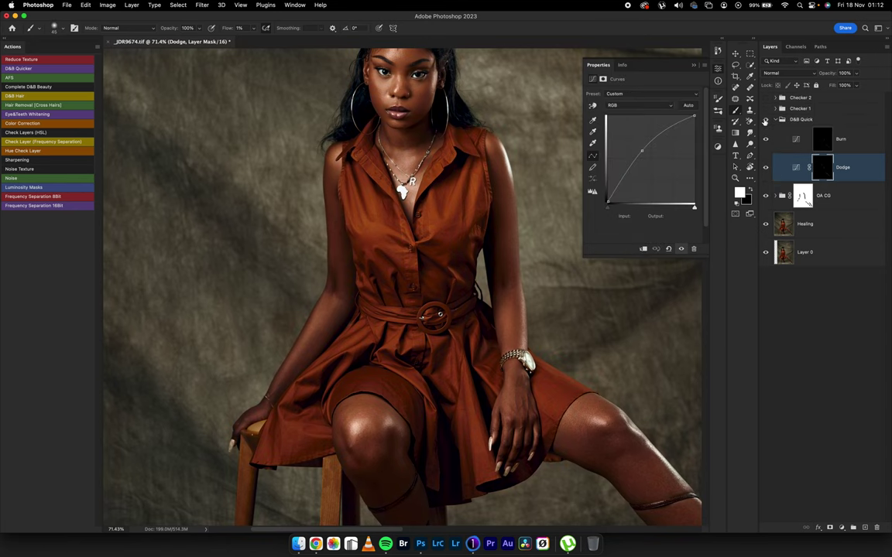
Step: Review the colour result at full view, show Checker 1, and brush the resting forearm, continuing on the Dodge mask
{"action": "scroll", "coordinate": [398, 259], "scroll_direction": "down", "scroll_amount": 5}
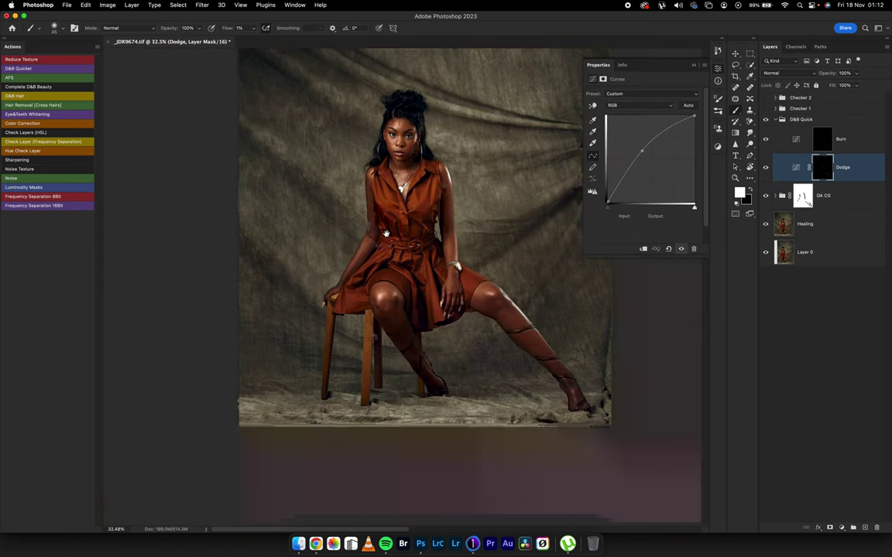
{"action": "scroll", "coordinate": [398, 259], "scroll_direction": "up", "scroll_amount": 4}
{"action": "left_click", "coordinate": [765, 108]}
{"action": "key", "text": "["}
{"action": "mouse_move", "coordinate": [391, 217]}
{"action": "left_mouse_down"}
{"action": "mouse_move", "coordinate": [404, 186]}
{"action": "mouse_move", "coordinate": [391, 229]}
{"action": "mouse_move", "coordinate": [397, 202]}
{"action": "mouse_move", "coordinate": [360, 251]}
{"action": "mouse_move", "coordinate": [384, 237]}
{"action": "left_mouse_up"}
{"action": "key", "text": "["}
{"action": "key", "text": "alt+bracketleft"}
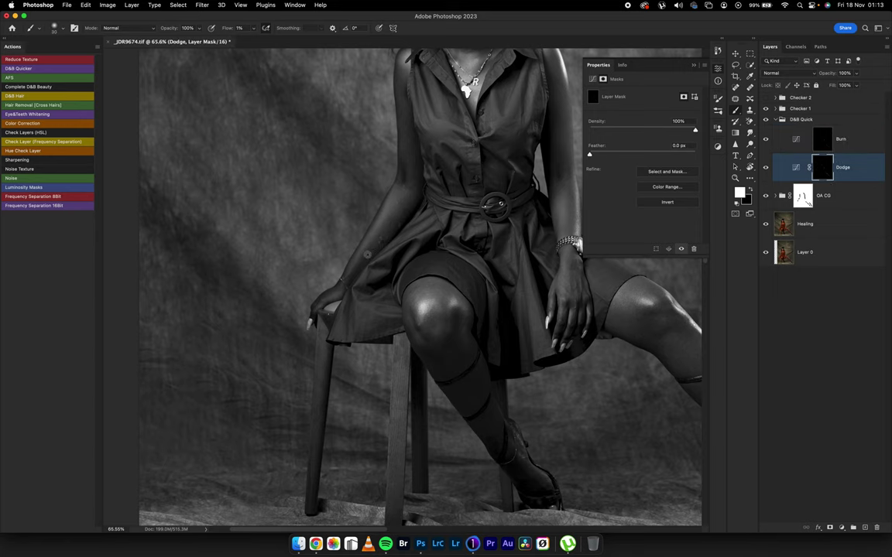
Step: Dodge dark patches along the resting forearm up to the elbow close up with a smaller brush
{"action": "scroll", "coordinate": [378, 242], "scroll_direction": "up", "scroll_amount": 3}
{"action": "key", "text": "["}
{"action": "key", "text": "["}
{"action": "key", "text": "["}
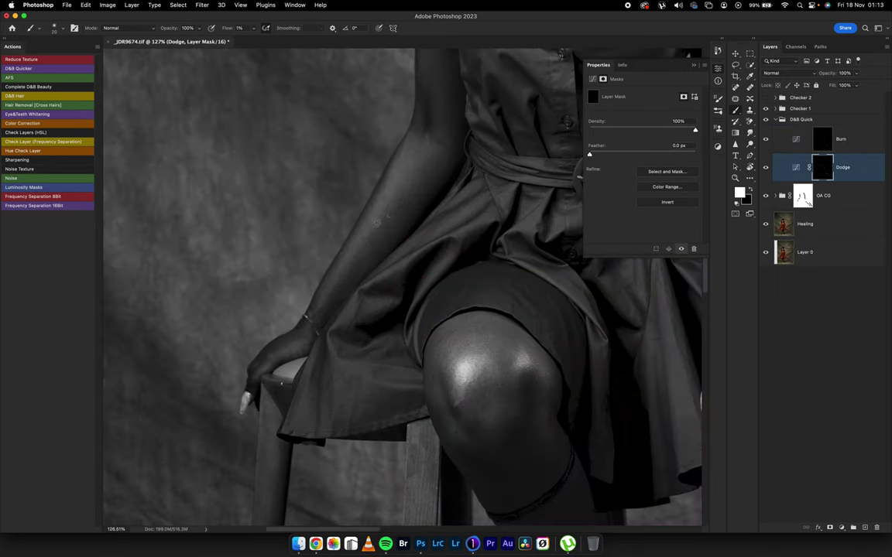
{"action": "mouse_move", "coordinate": [388, 231]}
{"action": "left_mouse_down"}
{"action": "mouse_move", "coordinate": [401, 206]}
{"action": "mouse_move", "coordinate": [382, 213]}
{"action": "mouse_move", "coordinate": [391, 224]}
{"action": "mouse_move", "coordinate": [388, 200]}
{"action": "mouse_move", "coordinate": [400, 195]}
{"action": "mouse_move", "coordinate": [363, 257]}
{"action": "mouse_move", "coordinate": [390, 234]}
{"action": "mouse_move", "coordinate": [389, 195]}
{"action": "mouse_move", "coordinate": [401, 206]}
{"action": "mouse_move", "coordinate": [424, 169]}
{"action": "left_mouse_up"}
{"action": "left_click_drag", "start_coordinate": [460, 254], "coordinate": [321, 262]}
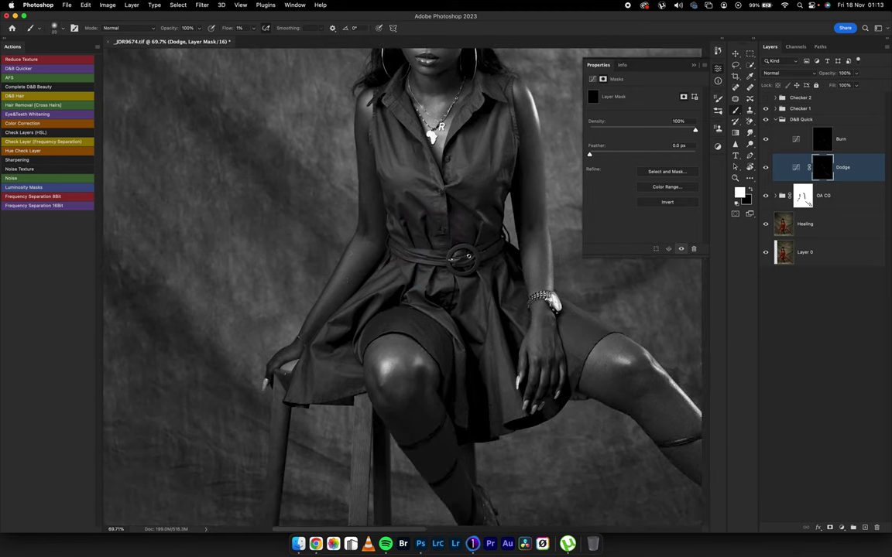
Step: Hide Checker 1 and burn bright patches on the resting forearm in colour on the Burn mask
{"action": "key", "text": "bracketright"}
{"action": "key", "text": "bracketright"}
{"action": "key", "text": "bracketright"}
{"action": "left_click", "coordinate": [765, 109]}
{"action": "left_click", "coordinate": [819, 139]}
{"action": "key", "text": "bracketleft"}
{"action": "key", "text": "bracketleft"}
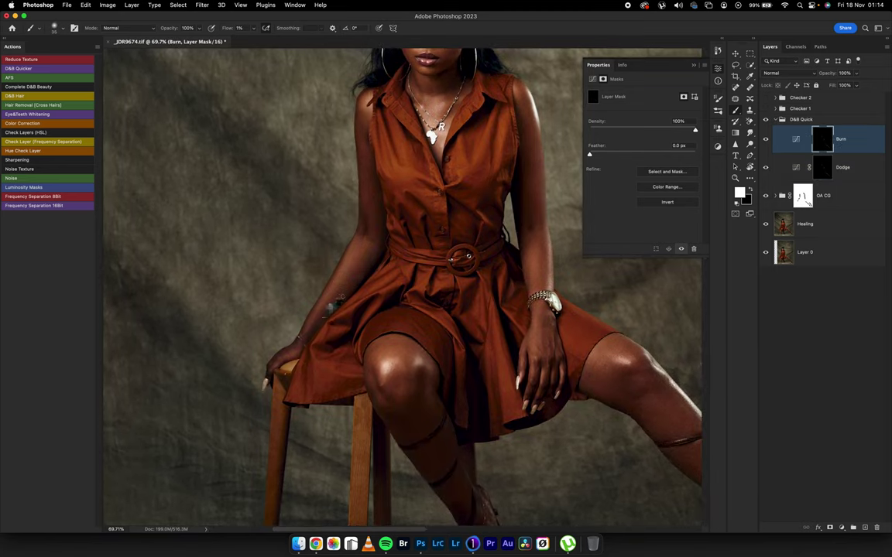
{"action": "left_click_drag", "start_coordinate": [357, 272], "coordinate": [328, 259]}
Step: Try the healing tool on the Healing layer at the bent knee, and return to the Brush on the Dodge mask under Checker 1
{"action": "left_click_drag", "start_coordinate": [341, 303], "coordinate": [380, 313]}
{"action": "key", "text": "alt+bracketleft"}
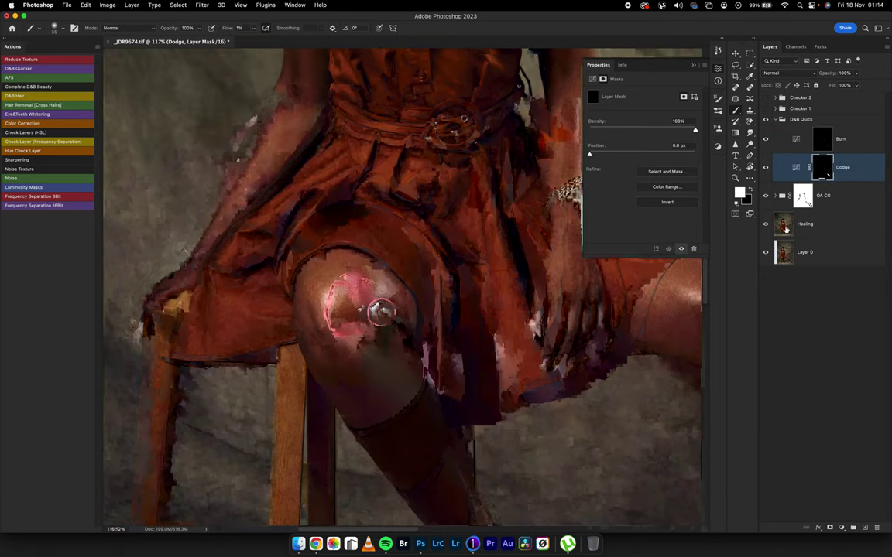
{"action": "key", "text": "alt+bracketleft"}
{"action": "key", "text": "alt+bracketleft"}
{"action": "key", "text": "j"}
{"action": "key", "text": "b"}
{"action": "key", "text": "alt+bracketright"}
{"action": "key", "text": "alt+bracketright"}
{"action": "key", "text": "super+y"}
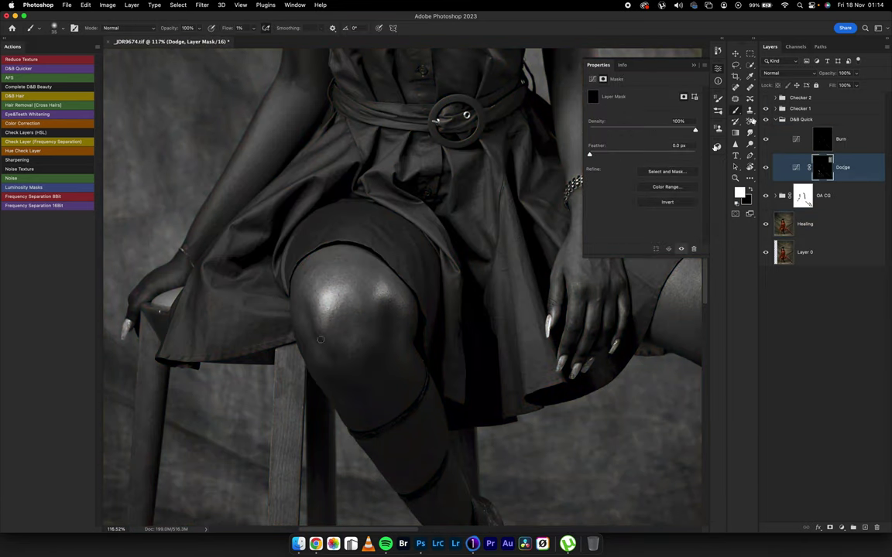
Step: Even out the bent knee and shin under Checker 1, enlarging the brush and alternating between the Burn and Dodge masks
{"action": "key", "text": "bracketright"}
{"action": "key", "text": "bracketright"}
{"action": "key", "text": "alt+bracketright"}
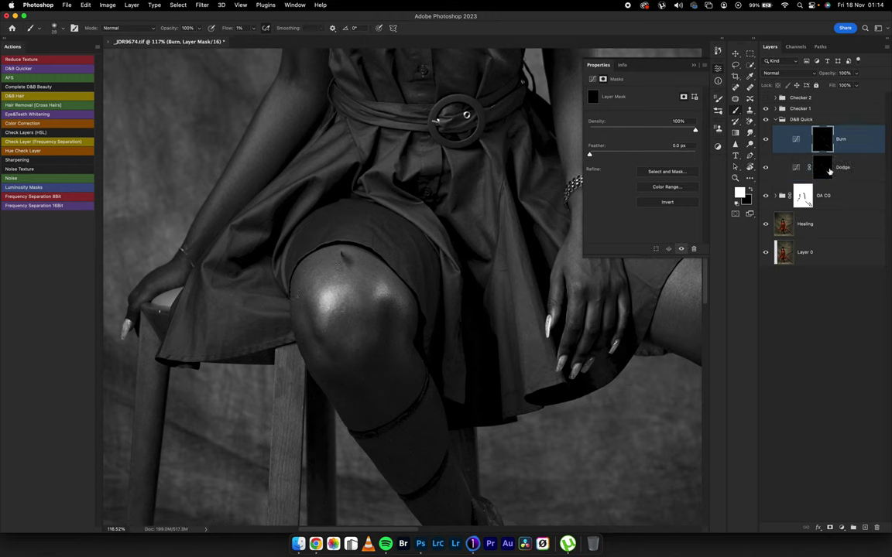
{"action": "left_click", "coordinate": [828, 169]}
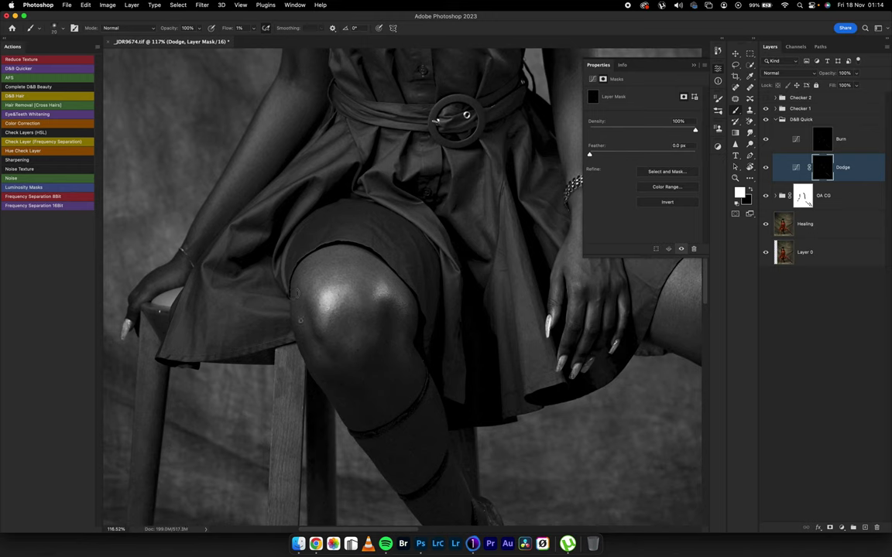
{"action": "left_click_drag", "start_coordinate": [381, 388], "coordinate": [327, 287]}
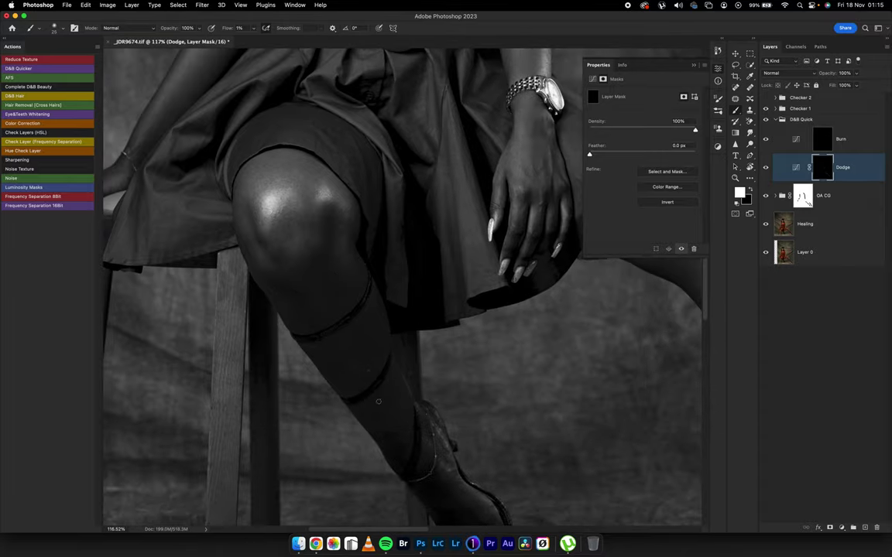
Step: Hide Checker 1 and burn bright patches on the bent knee in colour with a larger brush on the Burn mask
{"action": "left_click", "coordinate": [766, 108]}
{"action": "scroll", "coordinate": [370, 341], "scroll_direction": "down", "scroll_amount": 8}
{"action": "scroll", "coordinate": [385, 345], "scroll_direction": "up", "scroll_amount": 2}
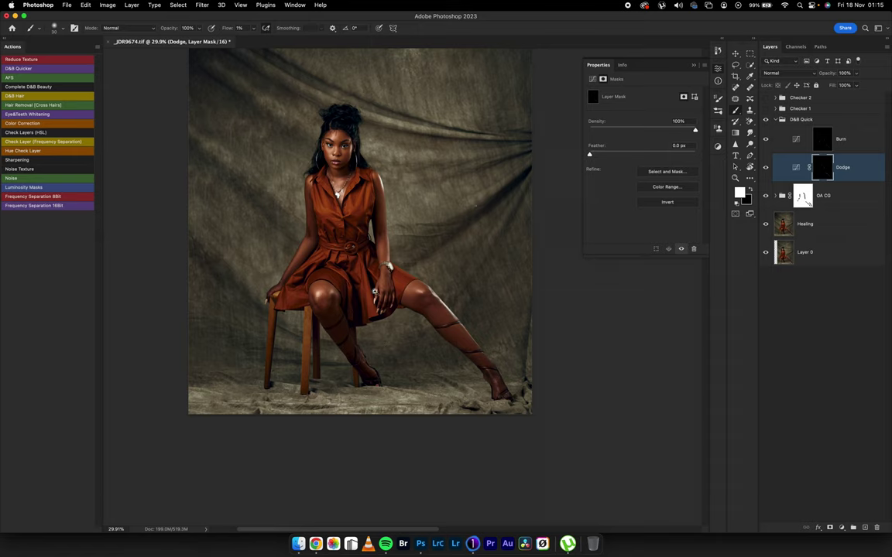
{"action": "left_click_drag", "start_coordinate": [374, 291], "coordinate": [426, 291]}
{"action": "left_click", "coordinate": [822, 139]}
{"action": "key", "text": "bracketright"}
{"action": "key", "text": "bracketright"}
{"action": "key", "text": "bracketright"}
{"action": "key", "text": "bracketright"}
{"action": "key", "text": "bracketright"}
{"action": "left_click_drag", "start_coordinate": [295, 318], "coordinate": [307, 303]}
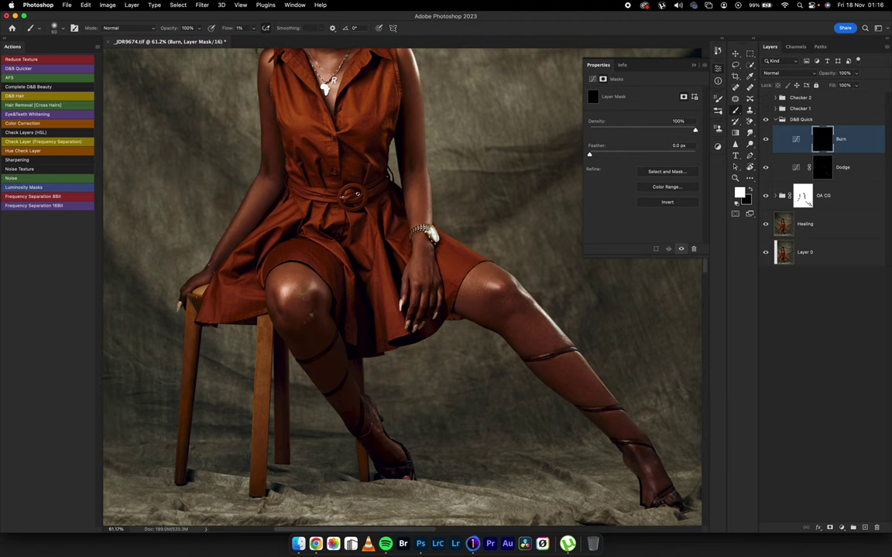
Step: Dodge dark patches on the legs and the hanging forearm on the Dodge mask, and hide Checker 1
{"action": "left_click", "coordinate": [830, 173]}
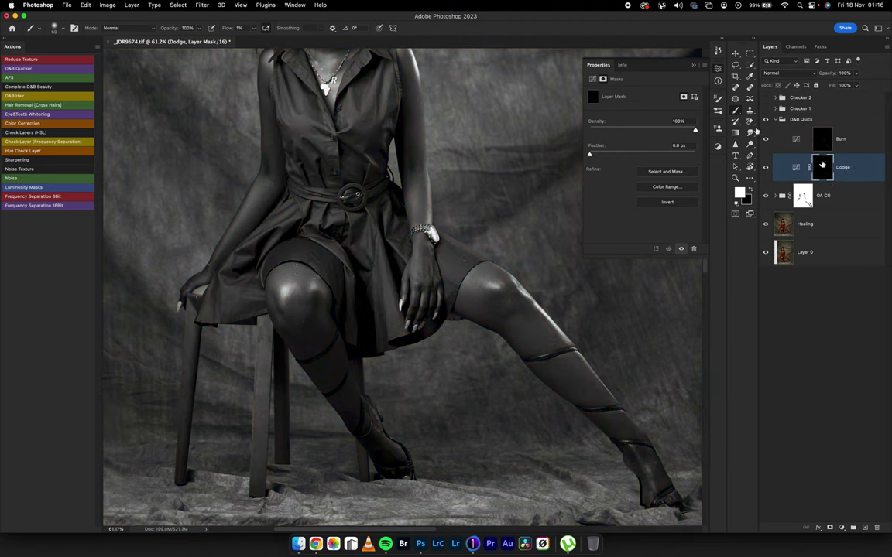
{"action": "left_click", "coordinate": [766, 109]}
{"action": "scroll", "coordinate": [410, 279], "scroll_direction": "down", "scroll_amount": 4}
{"action": "left_click_drag", "start_coordinate": [387, 278], "coordinate": [443, 278]}
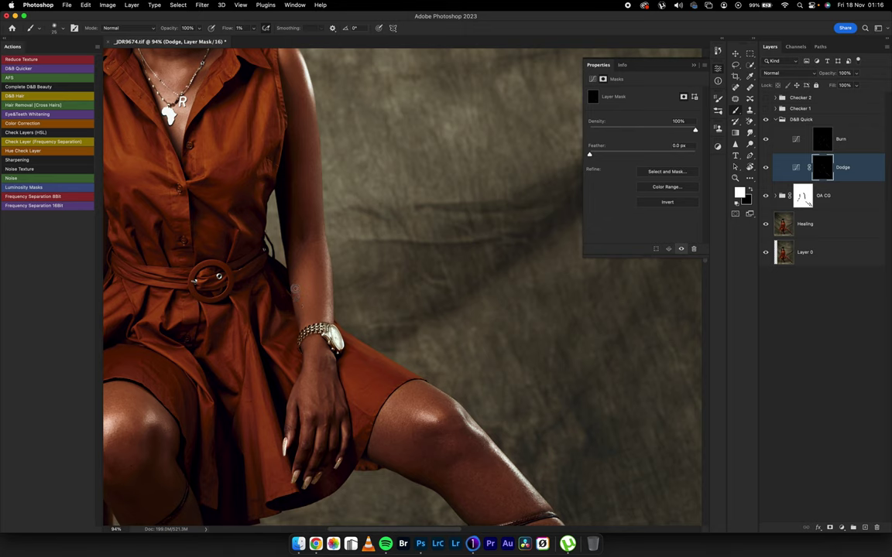
{"action": "left_click_drag", "start_coordinate": [374, 267], "coordinate": [310, 267]}
{"action": "mouse_move", "coordinate": [380, 362]}
{"action": "left_mouse_down"}
{"action": "mouse_move", "coordinate": [472, 360]}
{"action": "mouse_move", "coordinate": [461, 361]}
{"action": "left_mouse_up"}
Step: Clone nearby skin over the shiny area on the extended foot with the Clone Stamp on the Healing layer
{"action": "left_click", "coordinate": [806, 224]}
{"action": "key", "text": "s"}
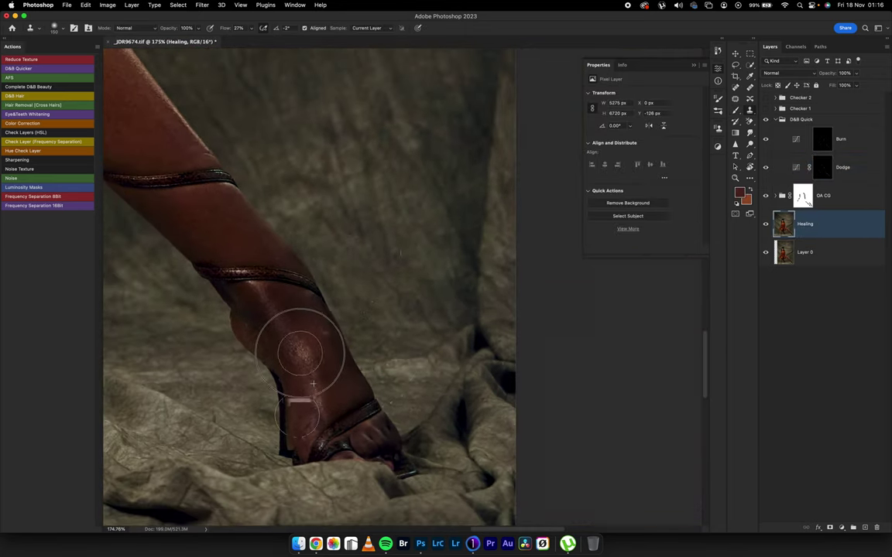
{"action": "left_click", "coordinate": [312, 340], "text": "alt"}
{"action": "mouse_move", "coordinate": [297, 341]}
{"action": "left_mouse_down"}
{"action": "mouse_move", "coordinate": [308, 401]}
{"action": "mouse_move", "coordinate": [321, 368]}
{"action": "mouse_move", "coordinate": [274, 336]}
{"action": "mouse_move", "coordinate": [271, 294]}
{"action": "left_mouse_up"}
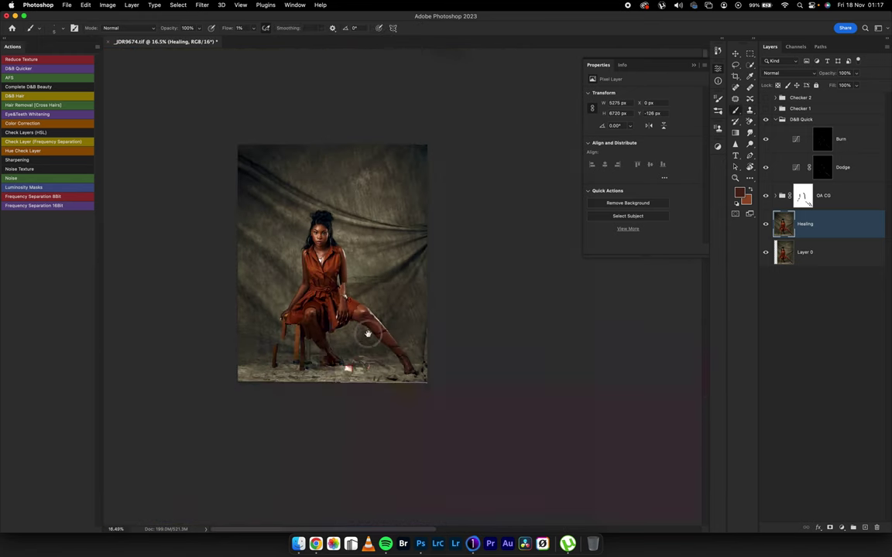
Step: Return to the Burn mask and burn bright areas along the extended leg in colour with a larger brush
{"action": "scroll", "coordinate": [368, 333], "scroll_direction": "up", "scroll_amount": 4}
{"action": "key", "text": "alt+bracketright"}
{"action": "key", "text": "alt+bracketright"}
{"action": "key", "text": "alt+bracketright"}
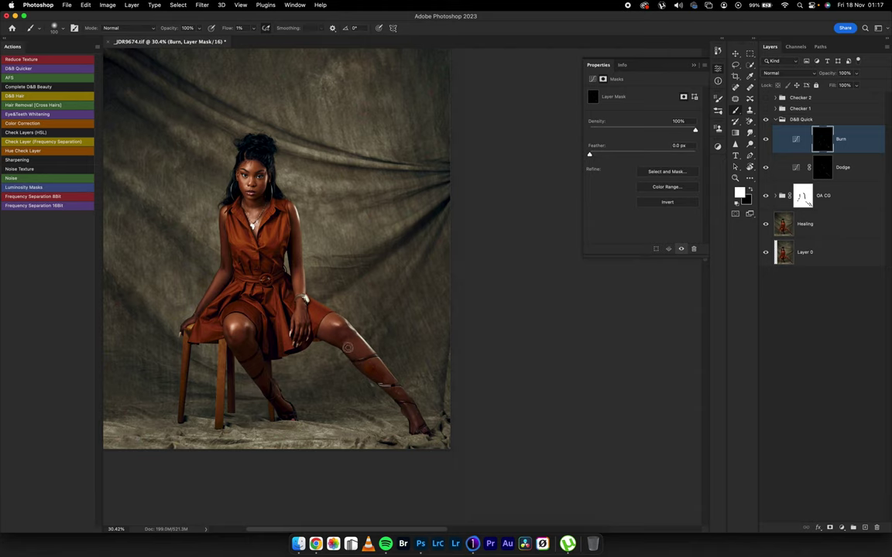
{"action": "scroll", "coordinate": [242, 163], "scroll_direction": "up", "scroll_amount": 3}
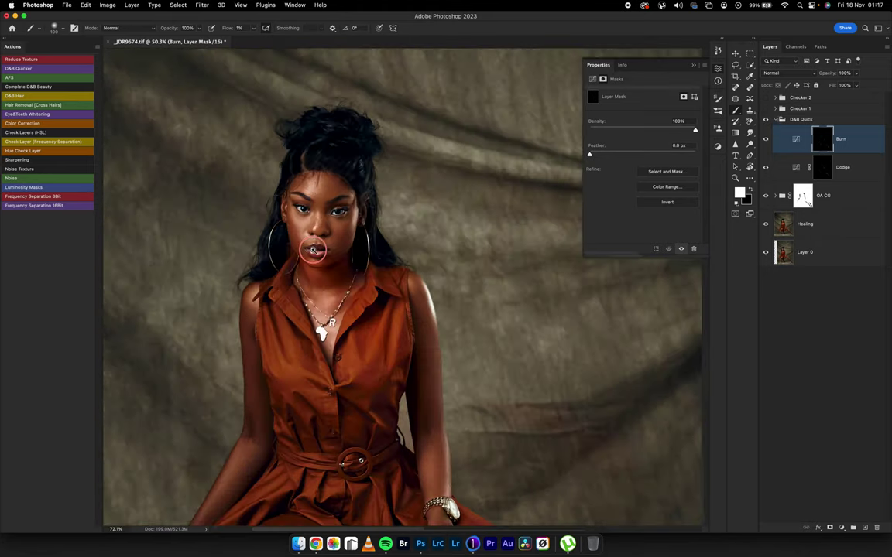
Step: Show Checker 1 over the face, inspect the layers in its group, and keep the Burn mask selected
{"action": "left_click_drag", "start_coordinate": [313, 250], "coordinate": [319, 250]}
{"action": "key", "text": "alt+bracketleft"}
{"action": "left_click", "coordinate": [765, 108]}
{"action": "key", "text": "alt+bracketright"}
{"action": "left_click", "coordinate": [775, 108]}
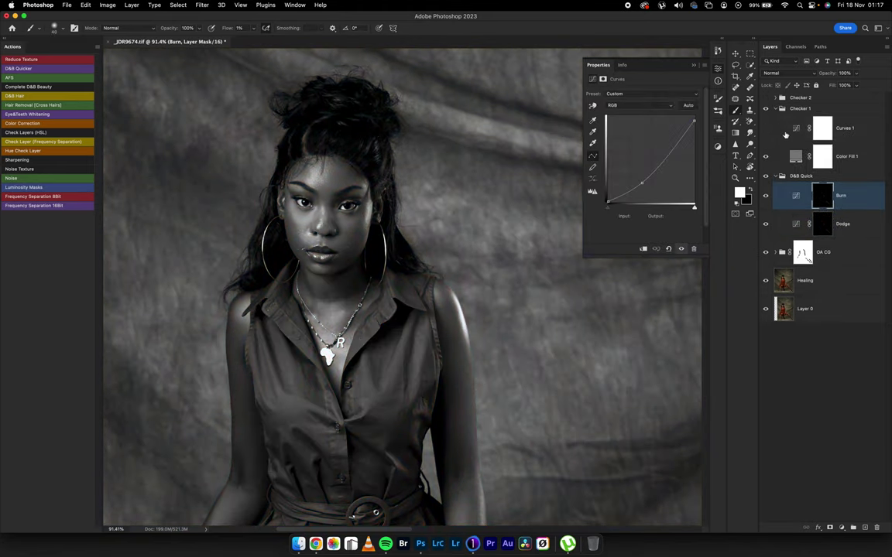
{"action": "left_click", "coordinate": [775, 109]}
Step: Even out the cheeks and jaw under Checker 1 with a small brush, alternating between the Burn and Dodge masks
{"action": "scroll", "coordinate": [328, 273], "scroll_direction": "up", "scroll_amount": 3}
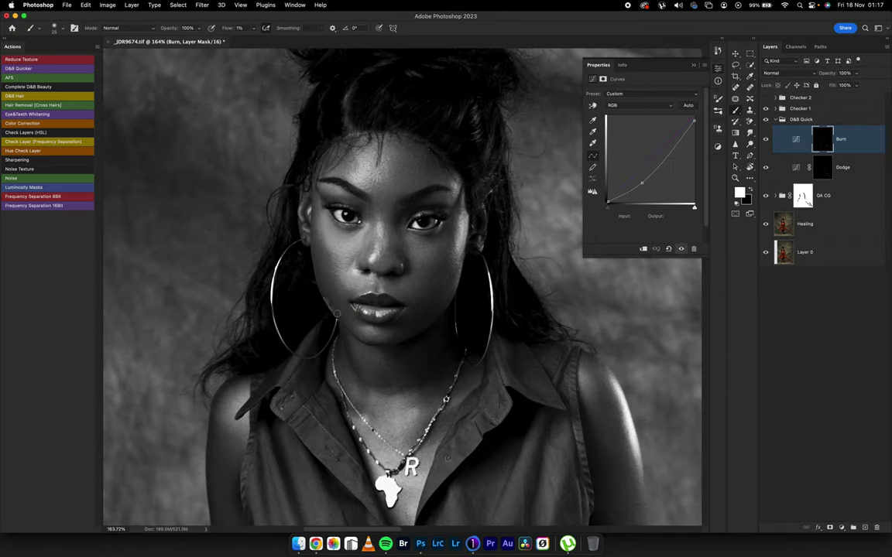
{"action": "key", "text": "alt+bracketleft"}
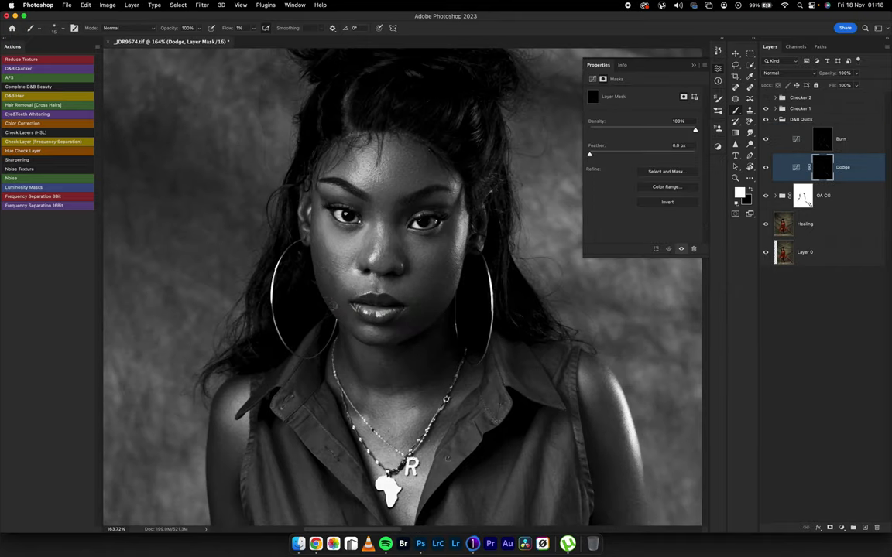
{"action": "key", "text": "alt+bracketright"}
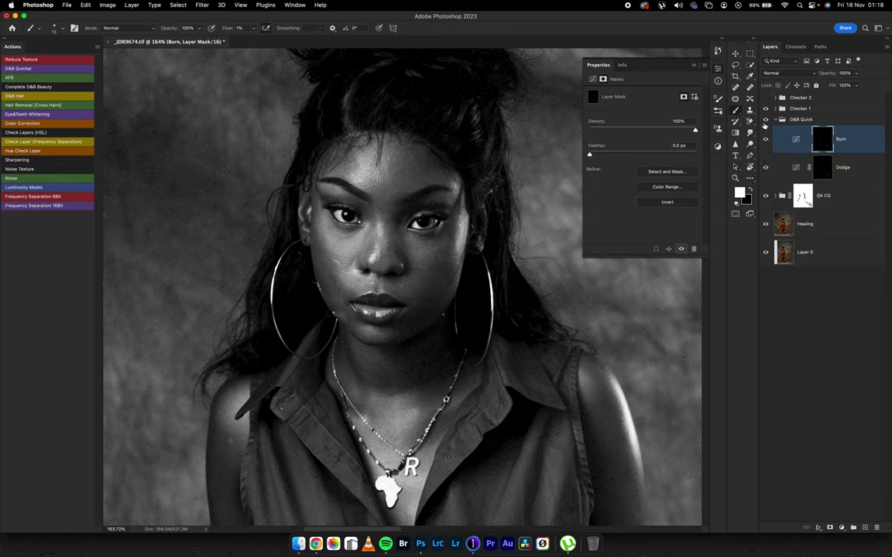
{"action": "key", "text": "alt+bracketleft"}
{"action": "key", "text": "bracketleft"}
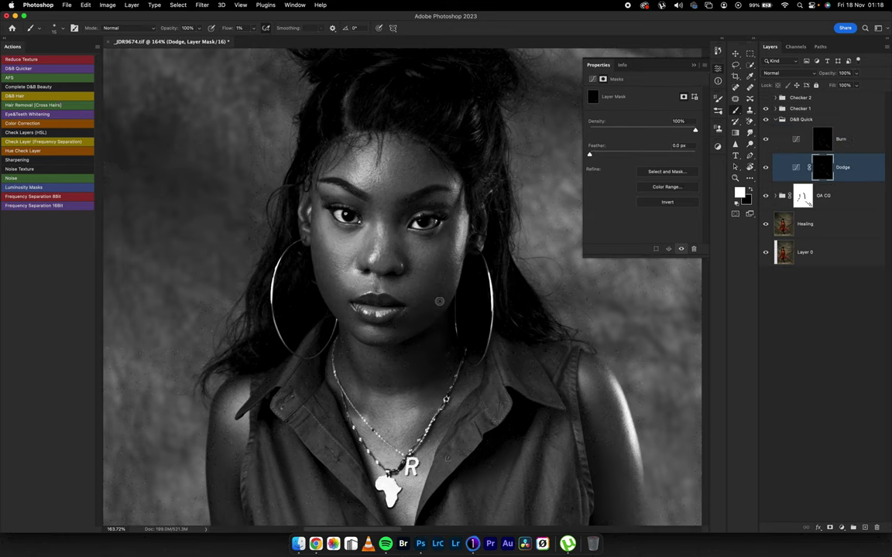
Step: Hide Checker 1, set the brush flow to 4%, and build up highlights on the face on the Dodge mask
{"action": "left_click", "coordinate": [765, 109]}
{"action": "left_click_drag", "start_coordinate": [454, 323], "coordinate": [408, 318]}
{"action": "left_click_drag", "start_coordinate": [539, 380], "coordinate": [422, 255]}
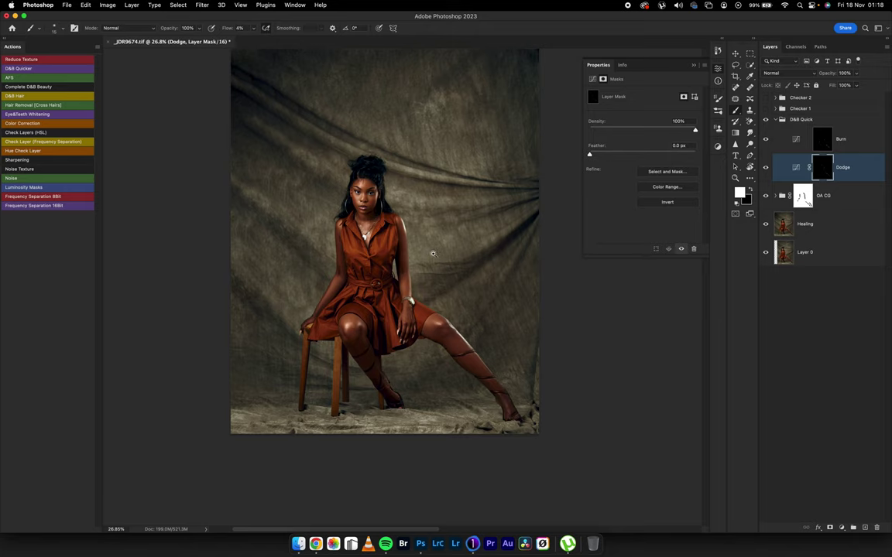
{"action": "left_click_drag", "start_coordinate": [379, 187], "coordinate": [436, 206]}
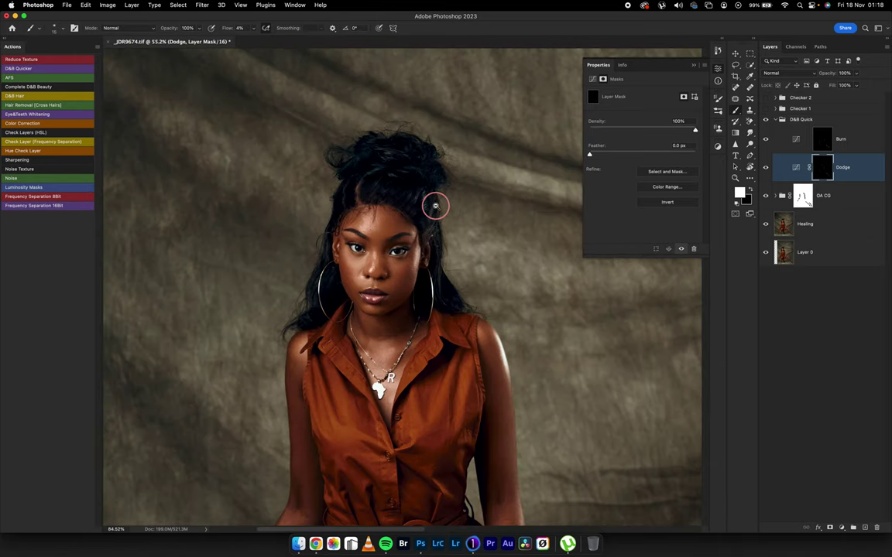
{"action": "scroll", "coordinate": [436, 205], "scroll_direction": "up", "scroll_amount": 5}
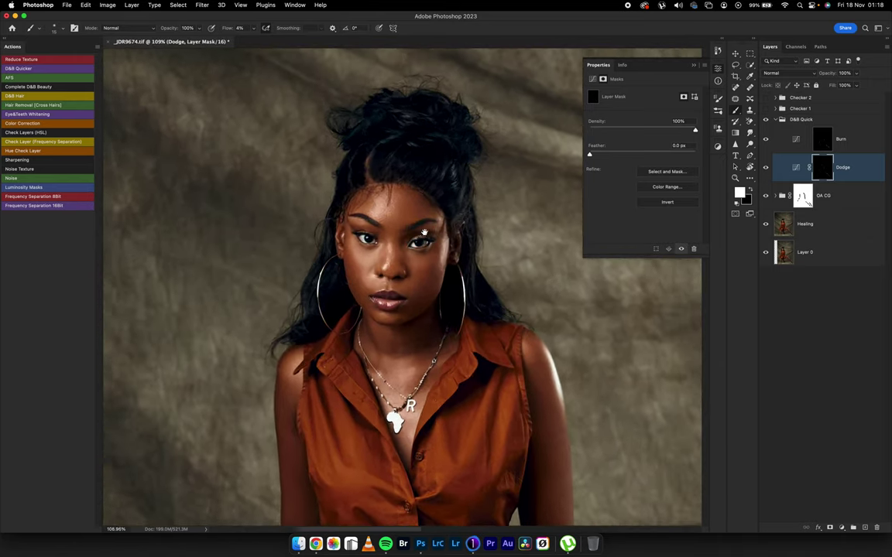
{"action": "scroll", "coordinate": [424, 232], "scroll_direction": "up", "scroll_amount": 2}
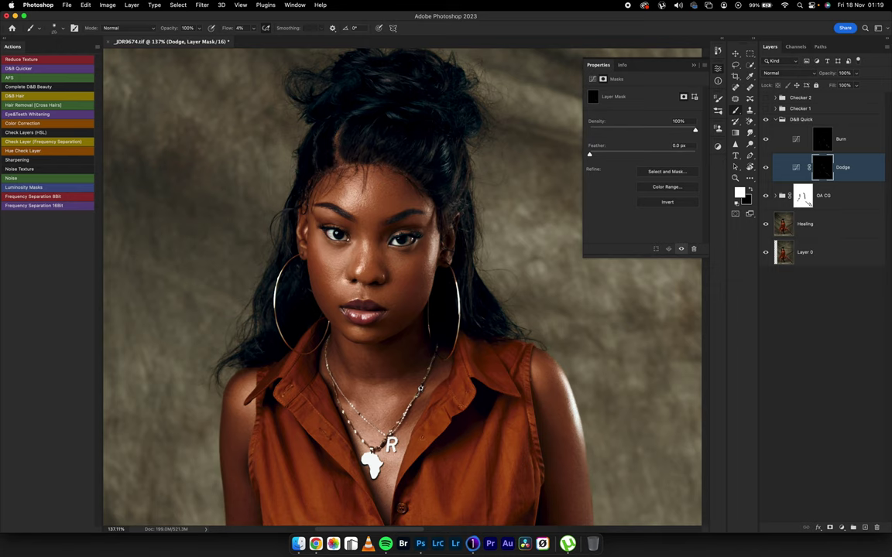
Step: Shape the eyes and nose bridge in colour at 4% flow, alternating between the Burn and Dodge masks
{"action": "left_click", "coordinate": [829, 144]}
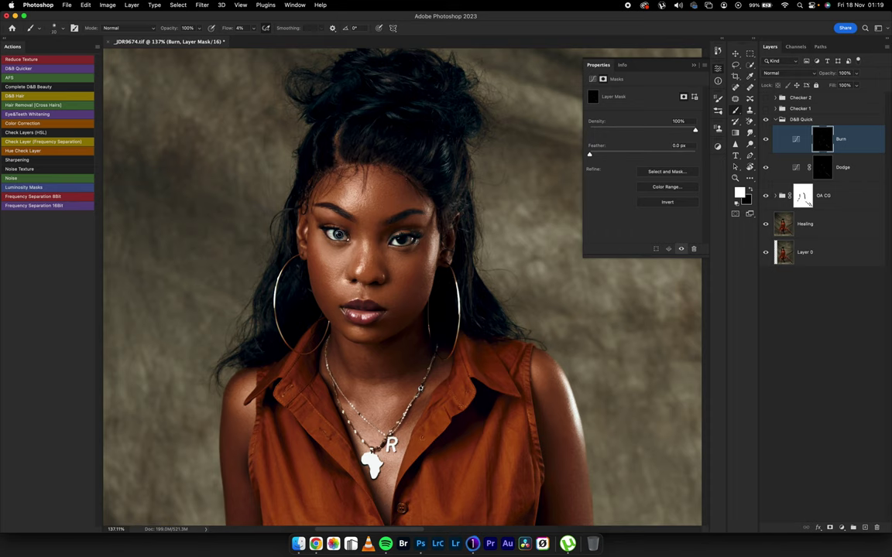
{"action": "key", "text": "alt+bracketleft"}
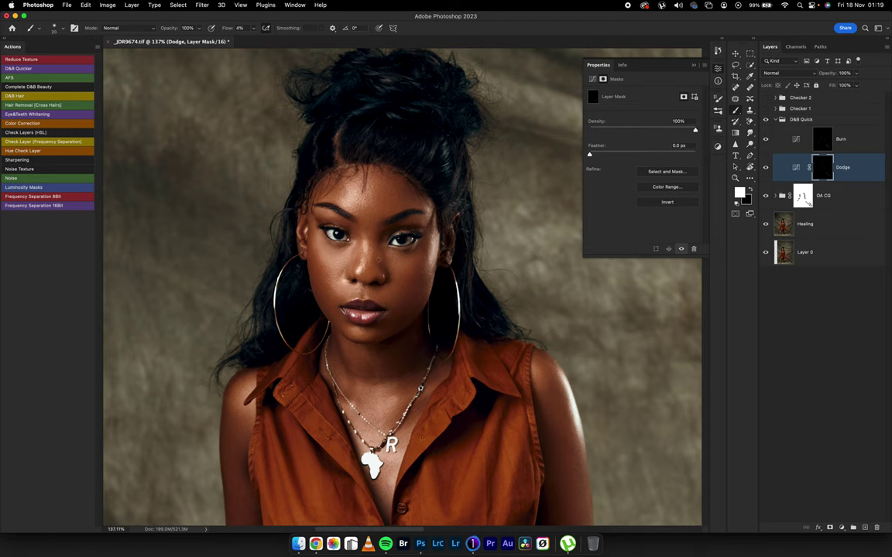
{"action": "left_click", "coordinate": [825, 147]}
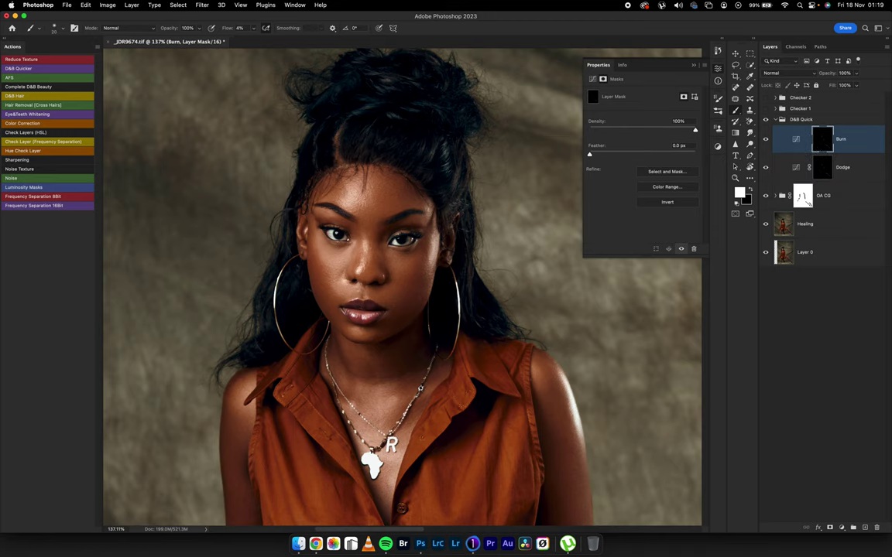
{"action": "mouse_move", "coordinate": [402, 222]}
{"action": "left_mouse_down"}
{"action": "mouse_move", "coordinate": [400, 247]}
{"action": "mouse_move", "coordinate": [440, 273]}
{"action": "left_mouse_up"}
{"action": "scroll", "coordinate": [439, 274], "scroll_direction": "up", "scroll_amount": 2}
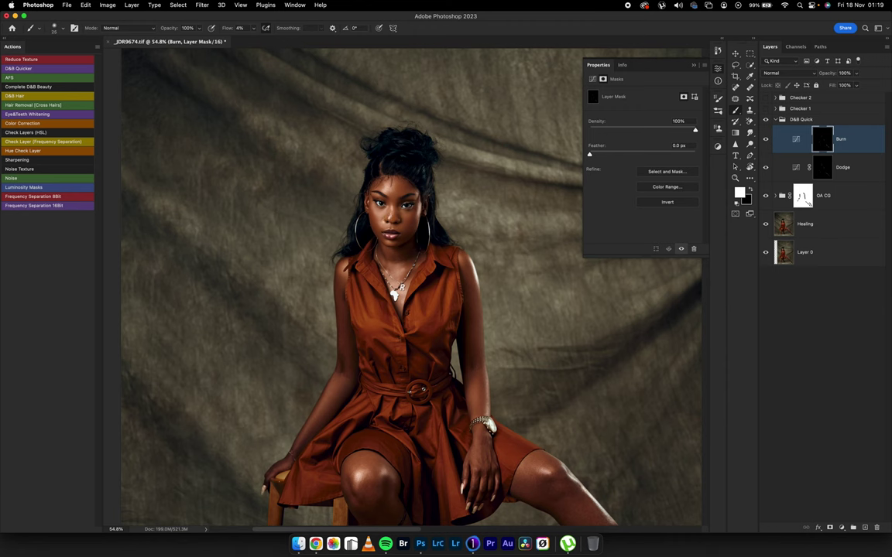
Step: Dodge the light areas of the dress from the chest down to the skirt on the Dodge mask, varying the brush size
{"action": "scroll", "coordinate": [414, 345], "scroll_direction": "down", "scroll_amount": 5}
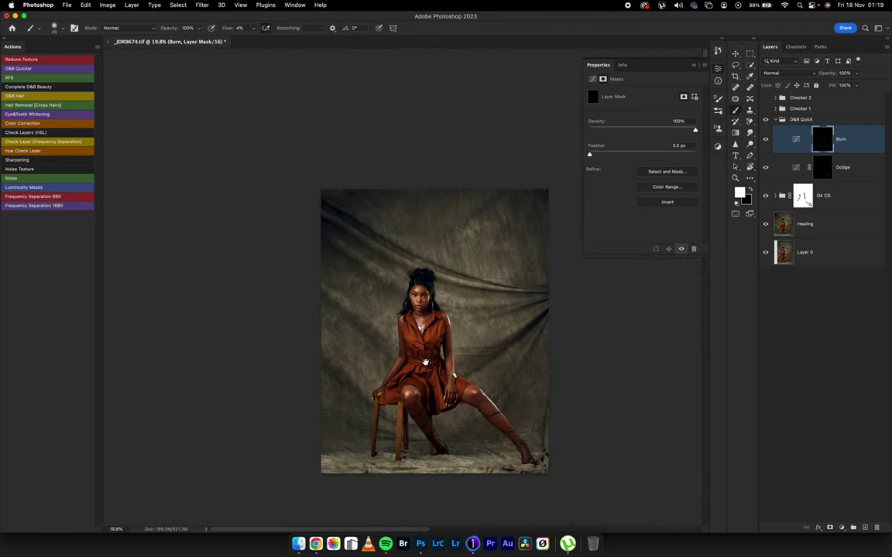
{"action": "scroll", "coordinate": [398, 323], "scroll_direction": "up", "scroll_amount": 4}
{"action": "scroll", "coordinate": [422, 332], "scroll_direction": "up", "scroll_amount": 3}
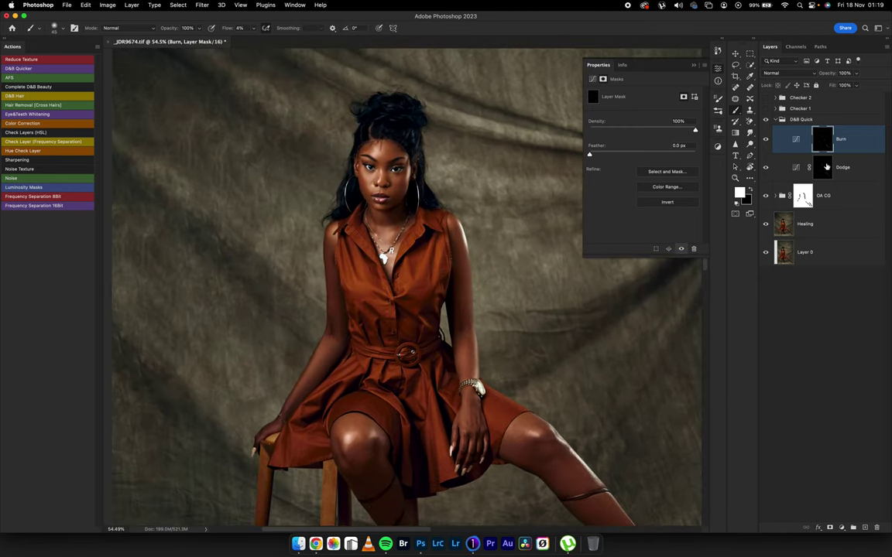
{"action": "left_click", "coordinate": [823, 167]}
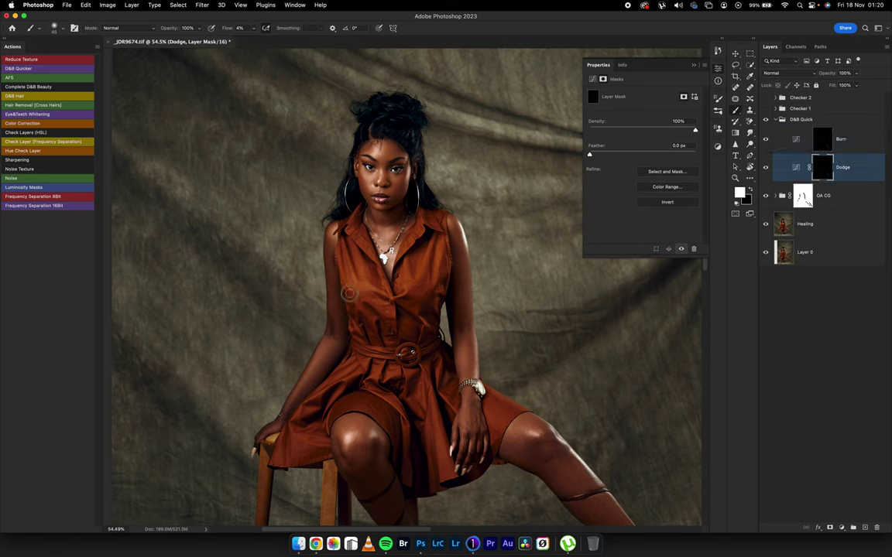
{"action": "key", "text": "bracketleft"}
{"action": "key", "text": "bracketleft"}
{"action": "key", "text": "bracketleft"}
{"action": "key", "text": "bracketleft"}
{"action": "left_click_drag", "start_coordinate": [382, 244], "coordinate": [396, 224]}
{"action": "key", "text": "bracketright"}
{"action": "left_click_drag", "start_coordinate": [380, 368], "coordinate": [372, 380]}
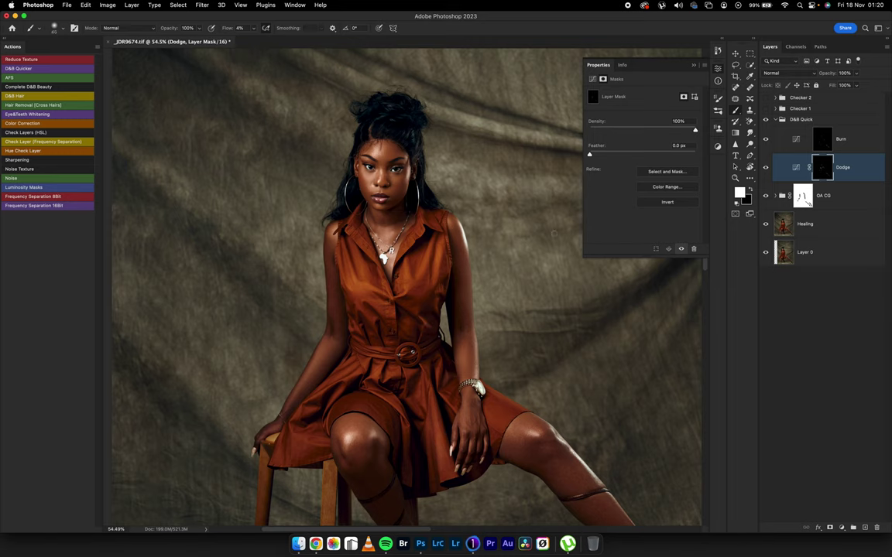
Step: Burn the shadows and folds of the dress around the collar and chest on the Burn mask, varying the brush size
{"action": "left_click", "coordinate": [825, 147]}
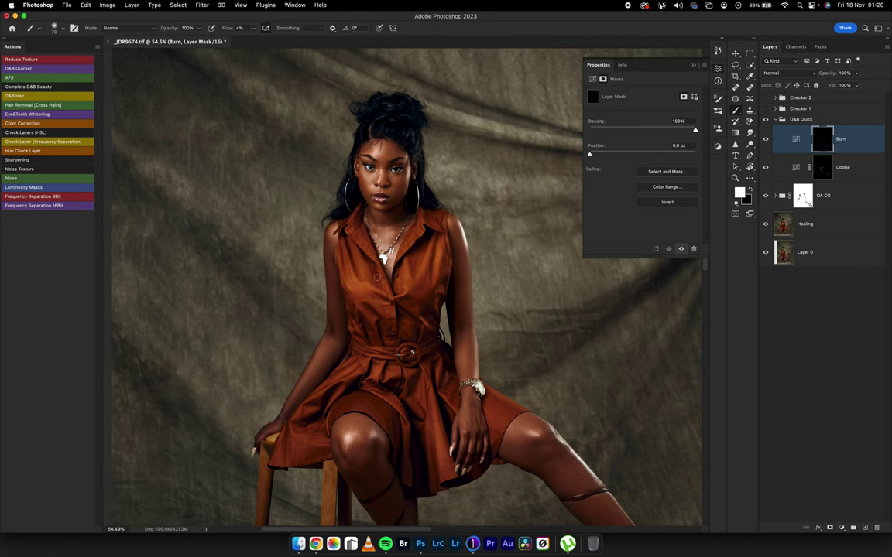
{"action": "key", "text": "]"}
{"action": "key", "text": "]"}
{"action": "key", "text": "]"}
{"action": "mouse_move", "coordinate": [340, 252]}
{"action": "left_mouse_down"}
{"action": "mouse_move", "coordinate": [310, 207]}
{"action": "mouse_move", "coordinate": [367, 237]}
{"action": "left_mouse_up"}
{"action": "key", "text": "bracketright"}
{"action": "key", "text": "bracketleft"}
{"action": "key", "text": "bracketleft"}
{"action": "key", "text": "bracketleft"}
{"action": "key", "text": "bracketleft"}
{"action": "key", "text": "bracketleft"}
Step: Return to the Dodge mask and lighten the dress and the adjoining arm a little more
{"action": "left_click", "coordinate": [830, 172]}
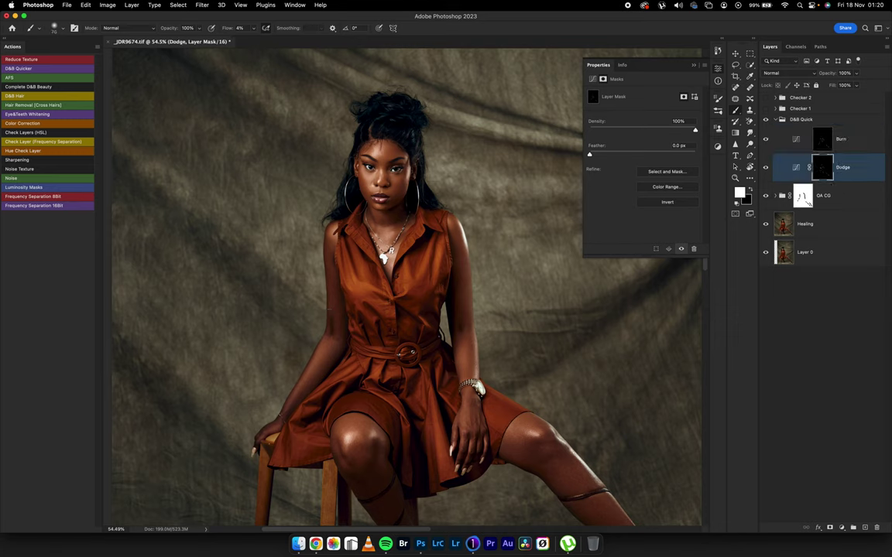
{"action": "scroll", "coordinate": [466, 276], "scroll_direction": "down", "scroll_amount": 2}
{"action": "mouse_move", "coordinate": [476, 278]}
{"action": "left_mouse_down"}
{"action": "mouse_move", "coordinate": [425, 269]}
{"action": "mouse_move", "coordinate": [458, 275]}
{"action": "left_mouse_up"}
Step: Compare the portrait with D&B Quick off and on, and clear away both Checker groups and the layer properties
{"action": "left_click", "coordinate": [766, 120]}
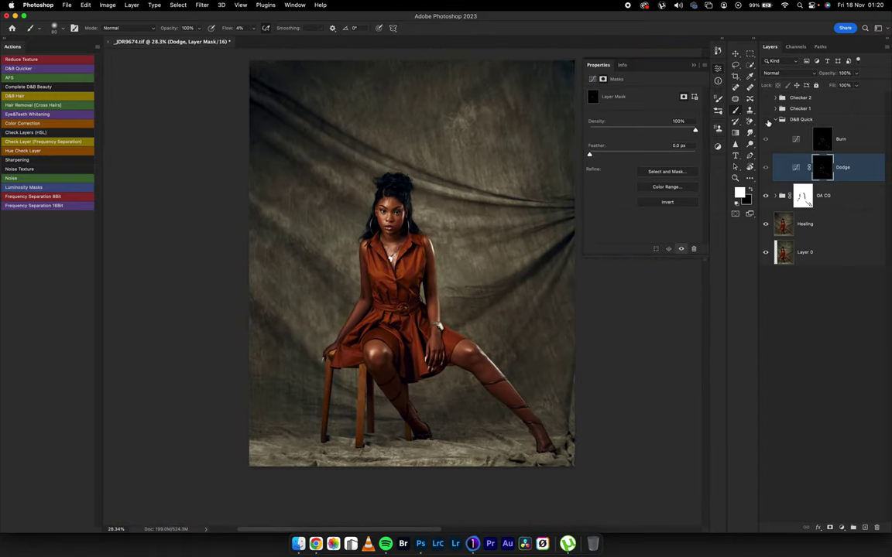
{"action": "left_click", "coordinate": [766, 120]}
{"action": "left_click", "coordinate": [766, 120]}
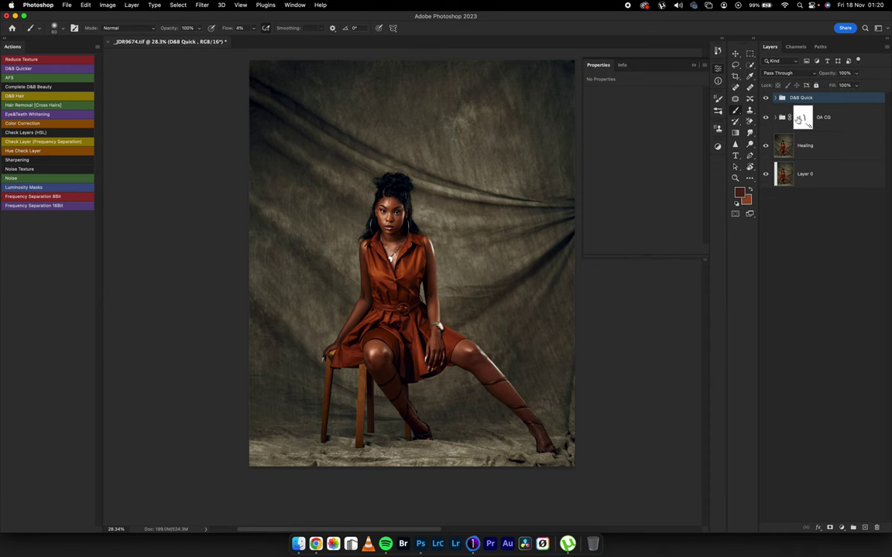
{"action": "left_click", "coordinate": [693, 65]}
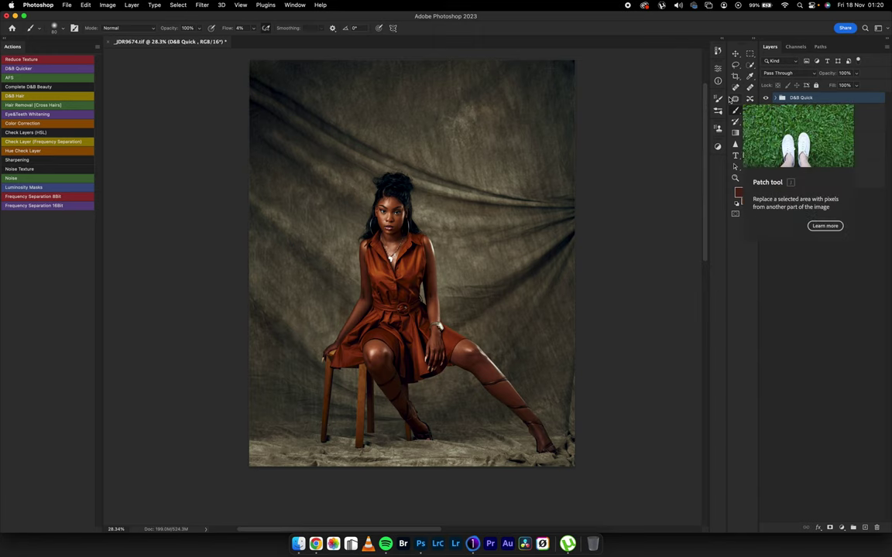
Step: Open the D&B Quick group and touch up around the face and hair on the Burn and Dodge masks with smaller brushes
{"action": "left_click", "coordinate": [775, 99]}
{"action": "left_click", "coordinate": [824, 124]}
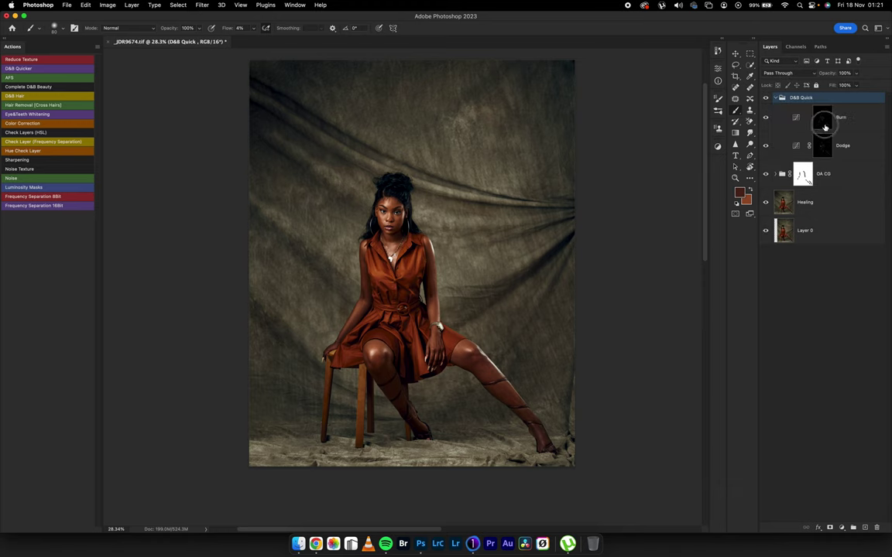
{"action": "left_click_drag", "start_coordinate": [411, 173], "coordinate": [478, 199]}
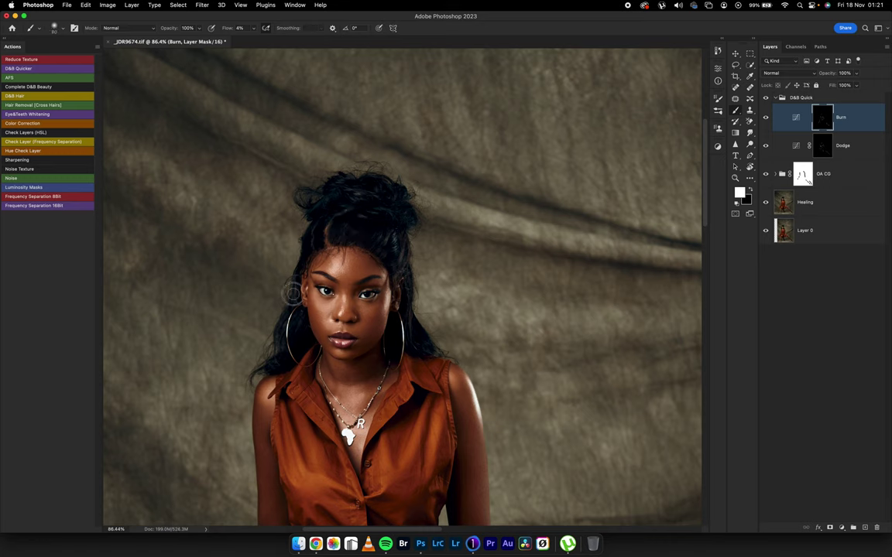
{"action": "key", "text": "bracketleft"}
{"action": "key", "text": "bracketleft"}
{"action": "key", "text": "bracketleft"}
{"action": "left_click", "coordinate": [823, 148]}
{"action": "key", "text": "bracketleft"}
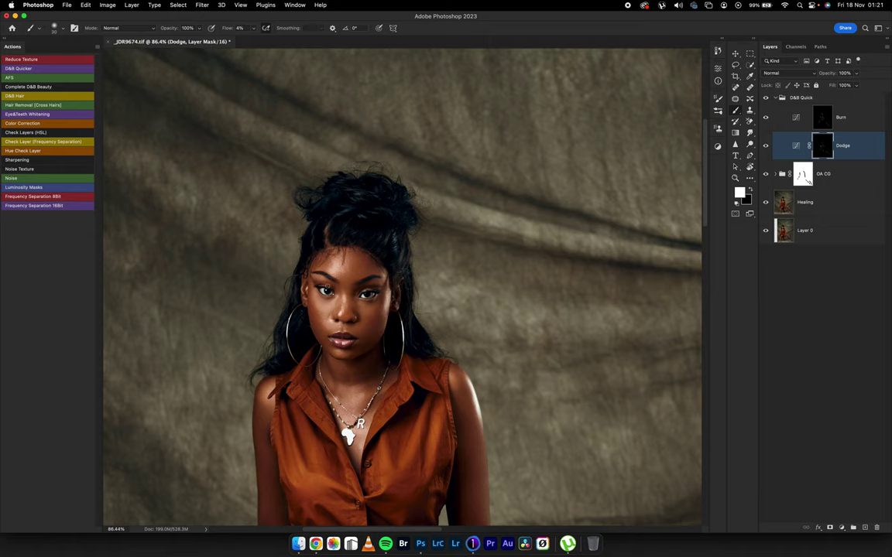
Step: Enlarge the brush to 700 for the Dodge mask, then collapse the D&B Quick group
{"action": "left_click_drag", "start_coordinate": [529, 322], "coordinate": [449, 230]}
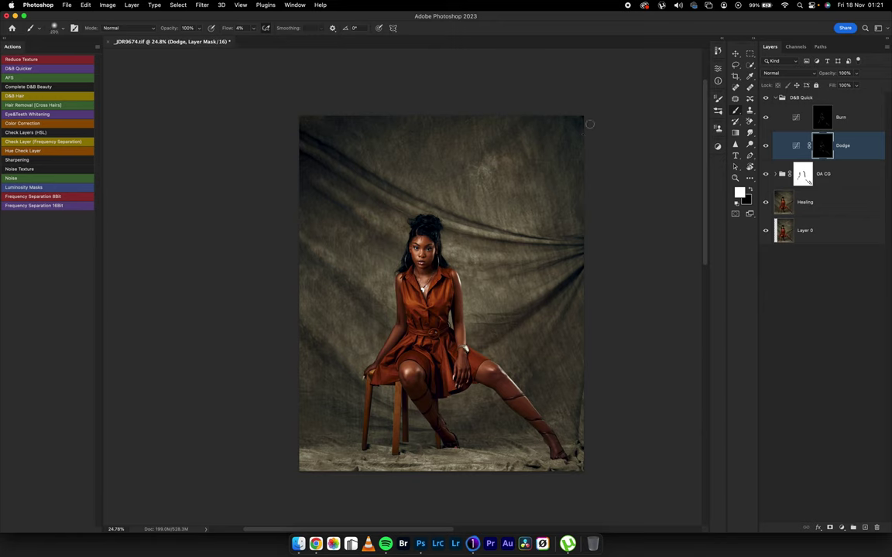
{"action": "key", "text": "bracketright"}
{"action": "key", "text": "bracketright"}
{"action": "key", "text": "bracketright"}
{"action": "key", "text": "bracketright"}
{"action": "key", "text": "bracketright"}
{"action": "key", "text": "bracketright"}
{"action": "key", "text": "bracketleft"}
{"action": "key", "text": "bracketleft"}
{"action": "key", "text": "bracketleft"}
{"action": "key", "text": "bracketleft"}
{"action": "left_click", "coordinate": [779, 98]}
Step: Run the Noise action with an amount of 5% and invert its layer mask to apply the noise to the whole portrait
{"action": "scroll", "coordinate": [471, 275], "scroll_direction": "up", "scroll_amount": 5}
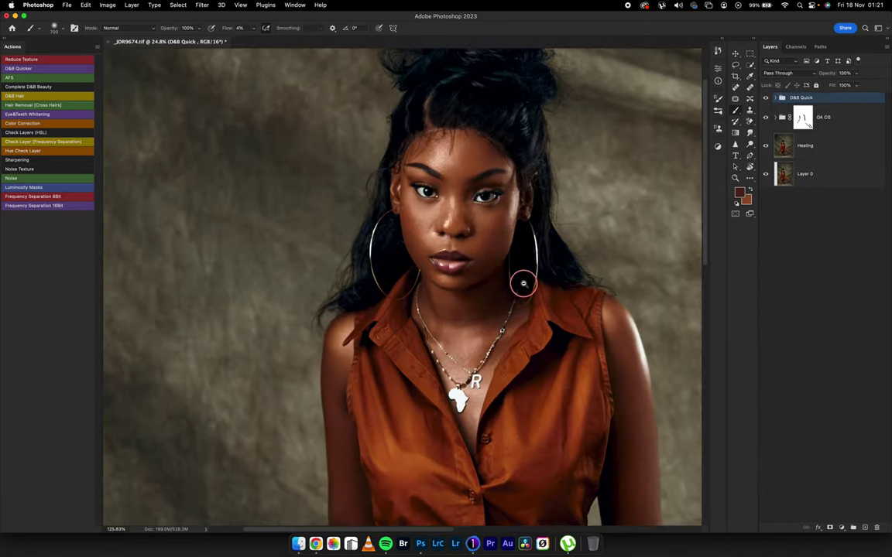
{"action": "scroll", "coordinate": [534, 278], "scroll_direction": "up", "scroll_amount": 2}
{"action": "scroll", "coordinate": [589, 267], "scroll_direction": "down", "scroll_amount": 6}
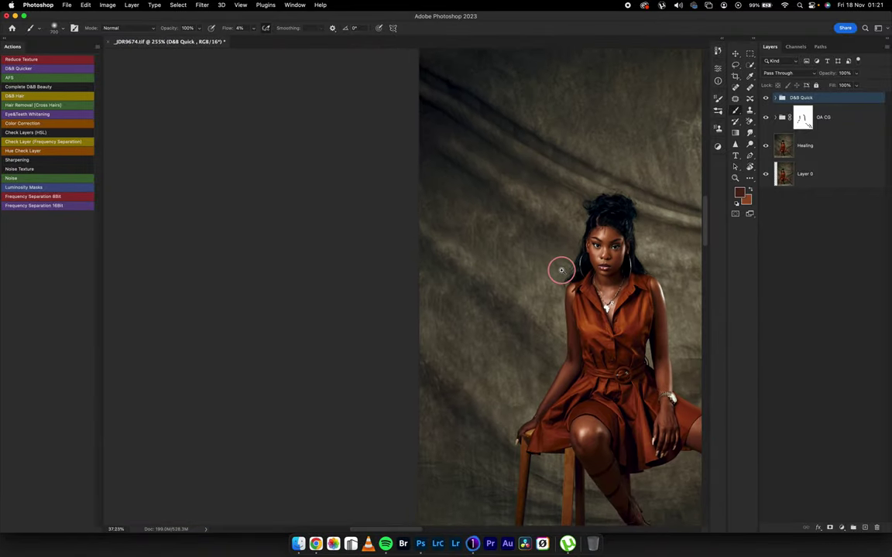
{"action": "left_click_drag", "start_coordinate": [631, 292], "coordinate": [414, 245]}
{"action": "mouse_move", "coordinate": [510, 277]}
{"action": "left_mouse_down"}
{"action": "mouse_move", "coordinate": [484, 279]}
{"action": "mouse_move", "coordinate": [497, 279]}
{"action": "left_mouse_up"}
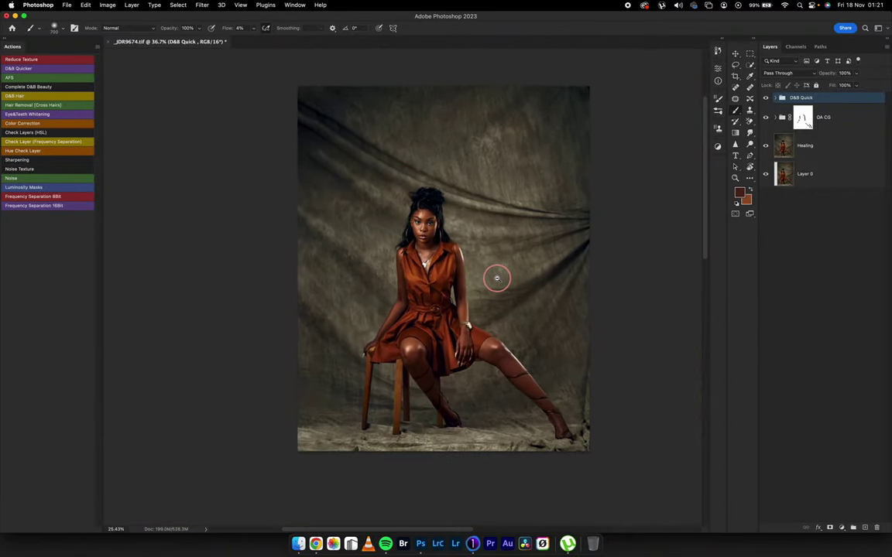
{"action": "scroll", "coordinate": [515, 276], "scroll_direction": "left", "scroll_amount": 2}
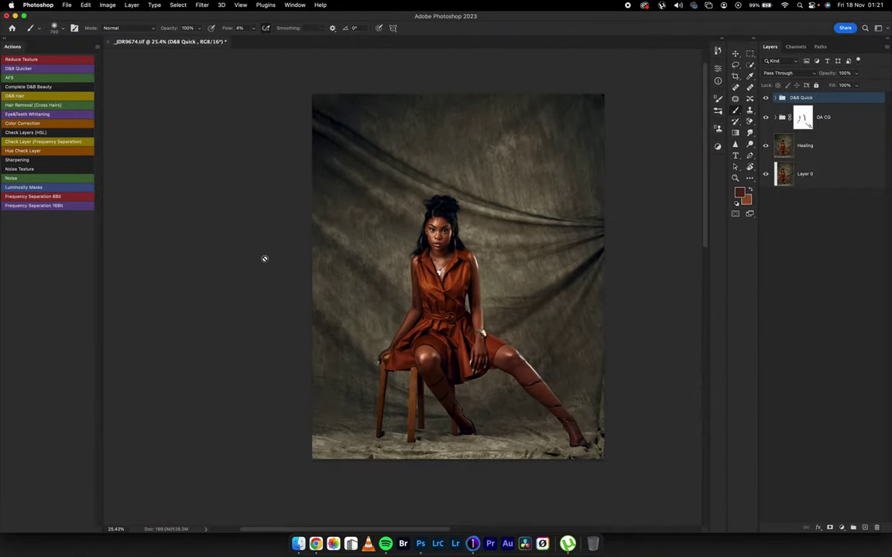
{"action": "left_click", "coordinate": [76, 179]}
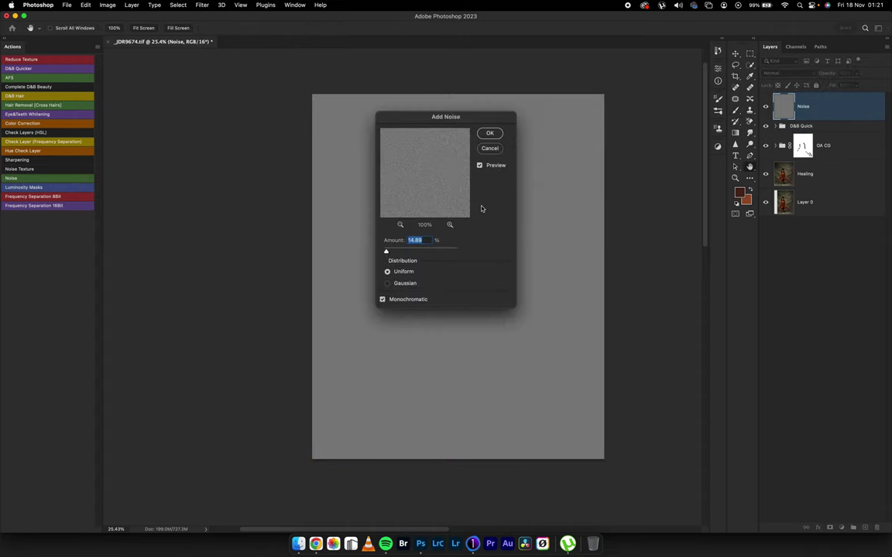
{"action": "type", "text": "5"}
{"action": "key", "text": "Return"}
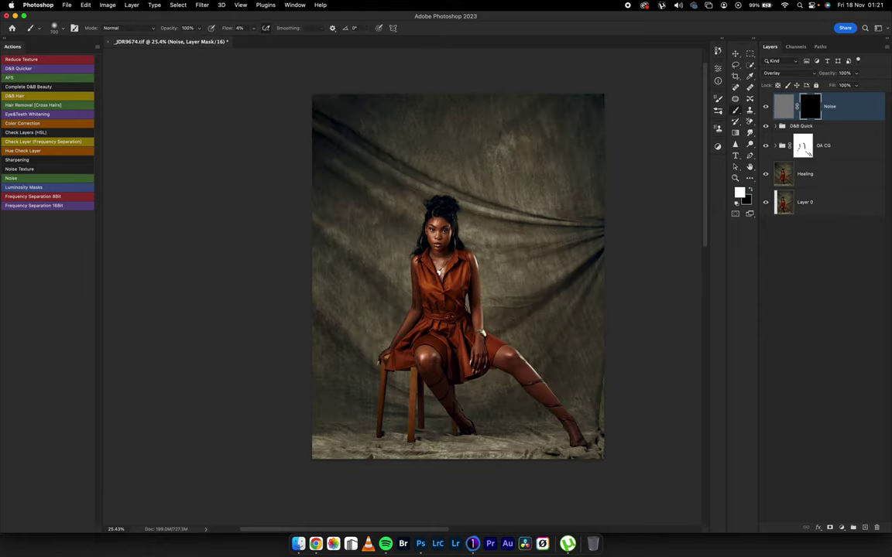
{"action": "key", "text": "super+i"}
Step: Compare the skin texture on the face with the Noise layer off and on, and review the full portrait
{"action": "left_click_drag", "start_coordinate": [444, 239], "coordinate": [601, 239]}
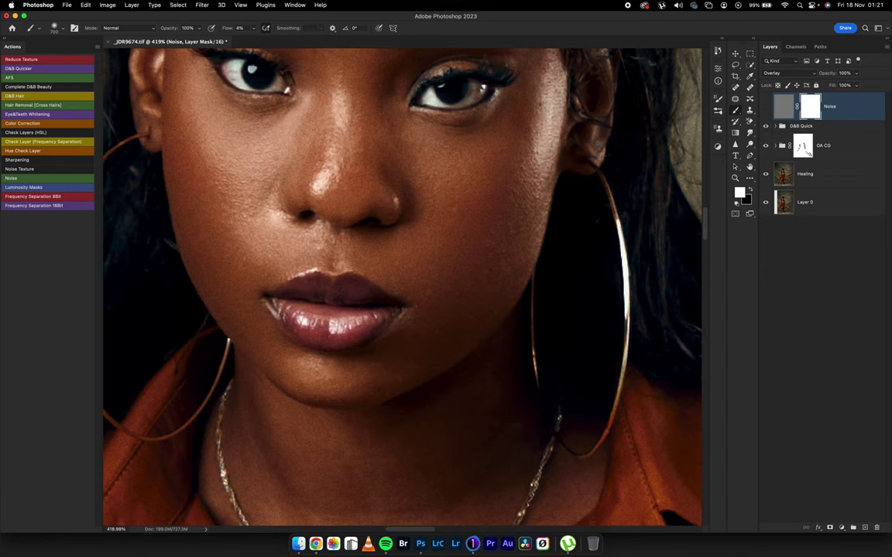
{"action": "key", "text": "super+comma"}
{"action": "key", "text": "super+comma"}
{"action": "scroll", "coordinate": [444, 232], "scroll_direction": "down", "scroll_amount": 10}
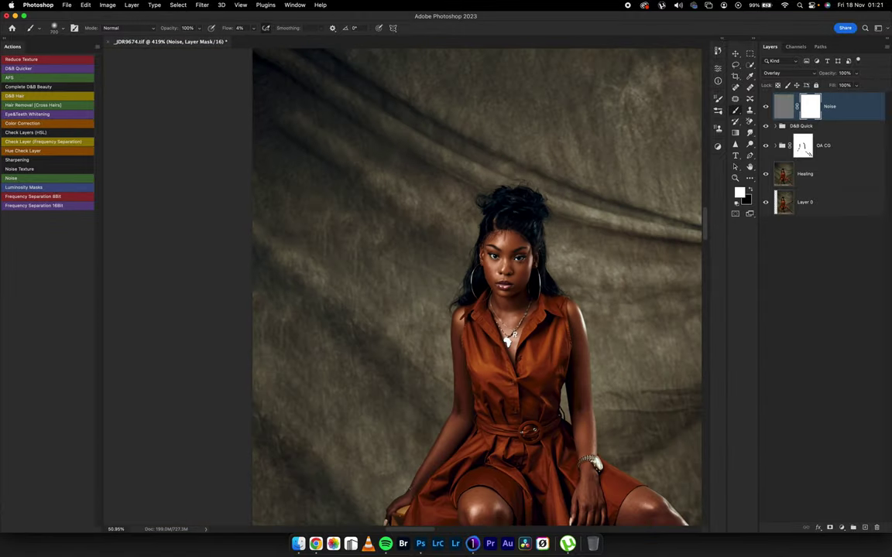
{"action": "scroll", "coordinate": [473, 270], "scroll_direction": "right", "scroll_amount": 3}
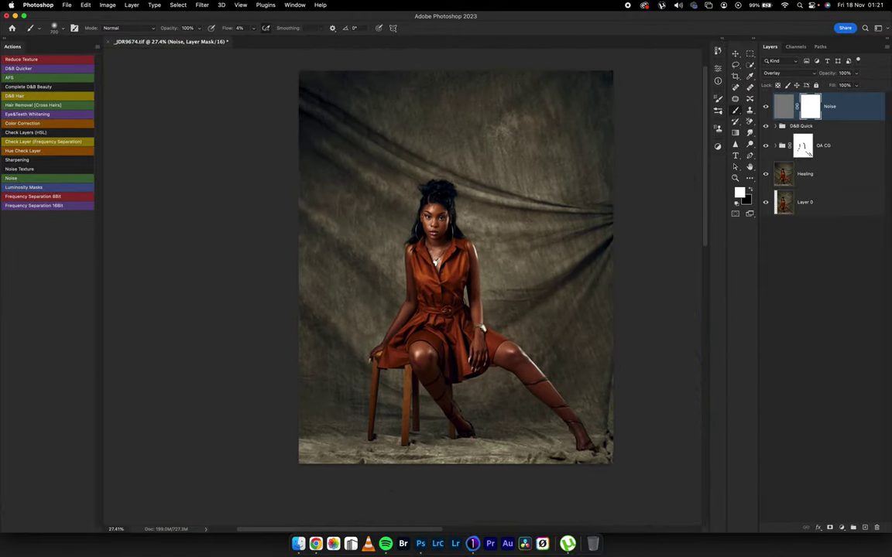
{"action": "scroll", "coordinate": [461, 271], "scroll_direction": "up", "scroll_amount": 3}
{"action": "scroll", "coordinate": [472, 263], "scroll_direction": "right", "scroll_amount": 1}
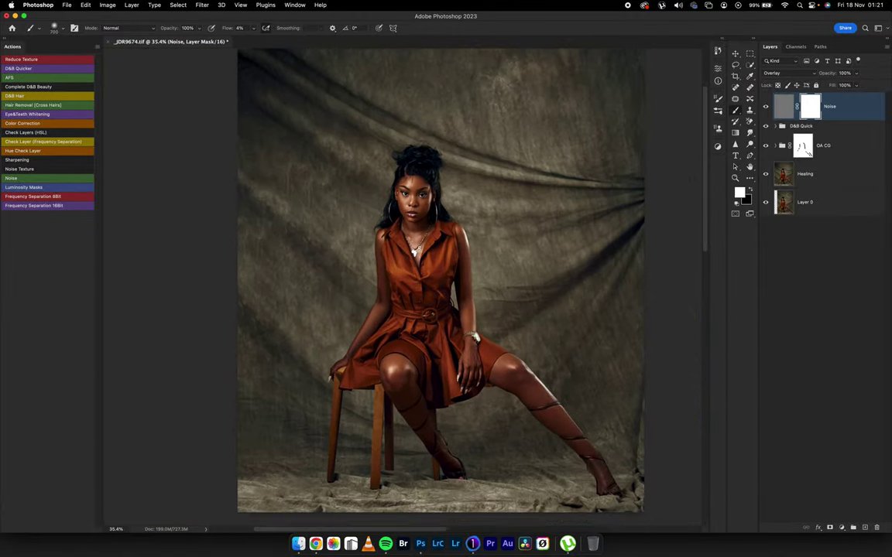
{"action": "scroll", "coordinate": [484, 249], "scroll_direction": "down", "scroll_amount": 3}
{"action": "scroll", "coordinate": [483, 246], "scroll_direction": "up", "scroll_amount": 2}
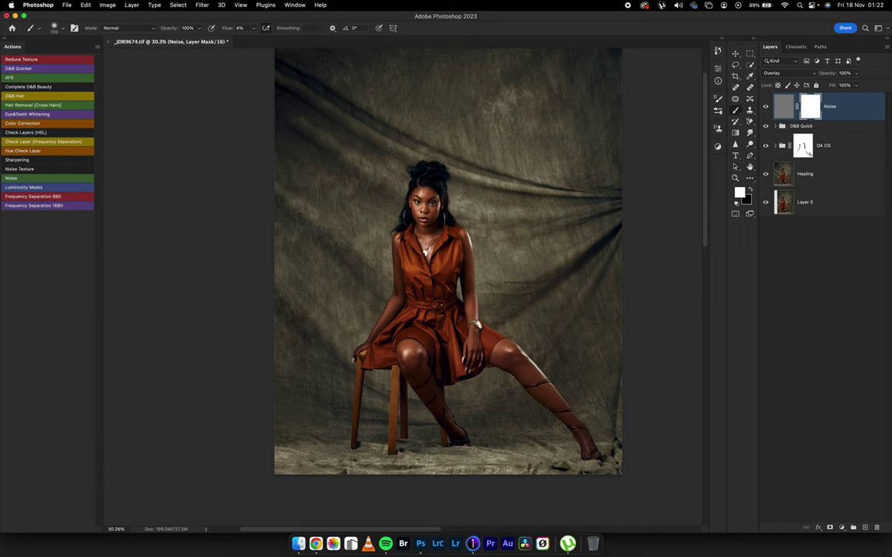
Step: Run the Sharpening action with a High Pass radius of 2 pixels and invert its layer mask to black
{"action": "left_click", "coordinate": [17, 159]}
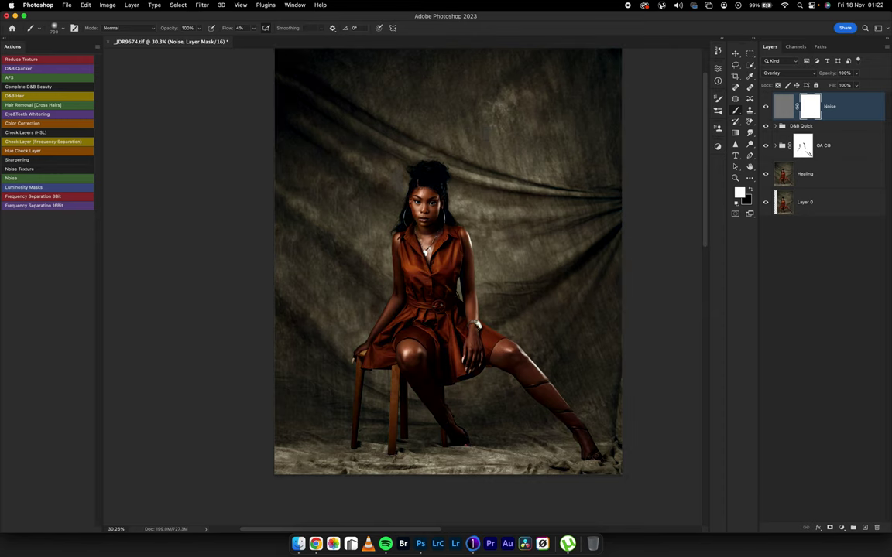
{"action": "type", "text": "2"}
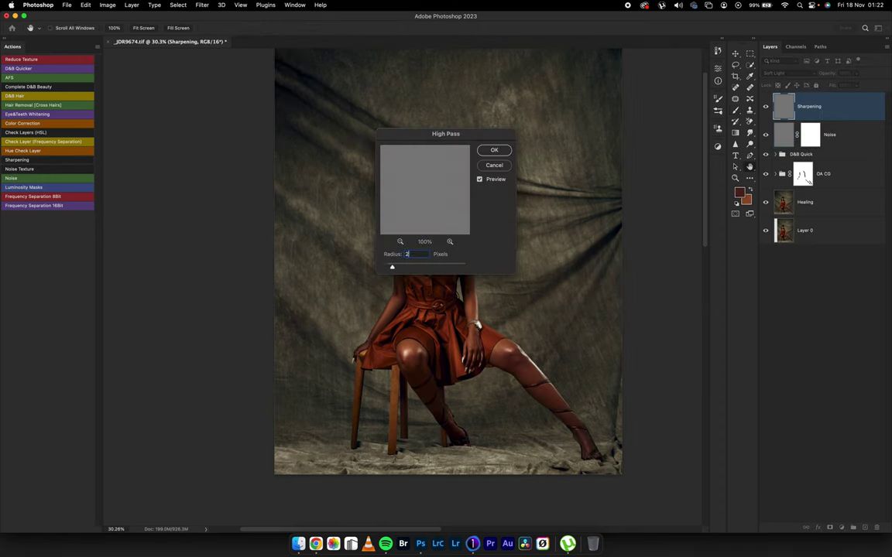
{"action": "key", "text": "Return"}
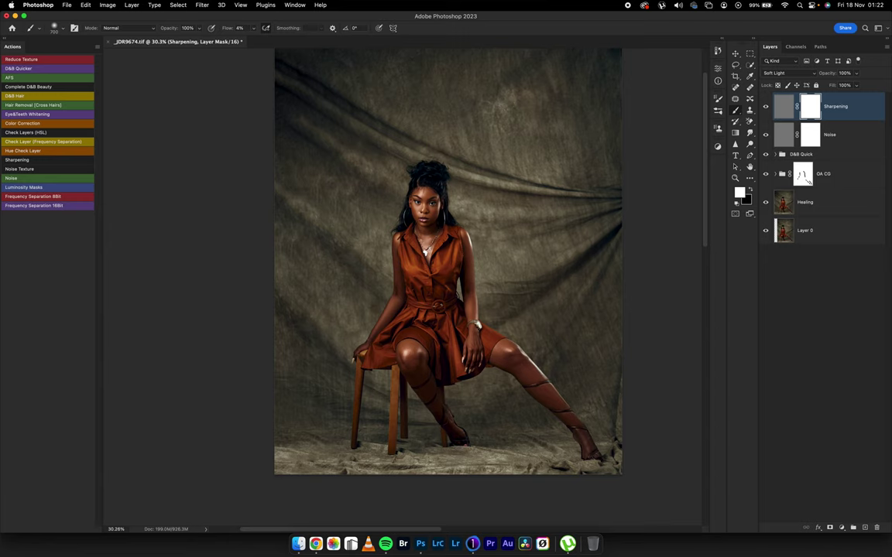
{"action": "key", "text": "super+i"}
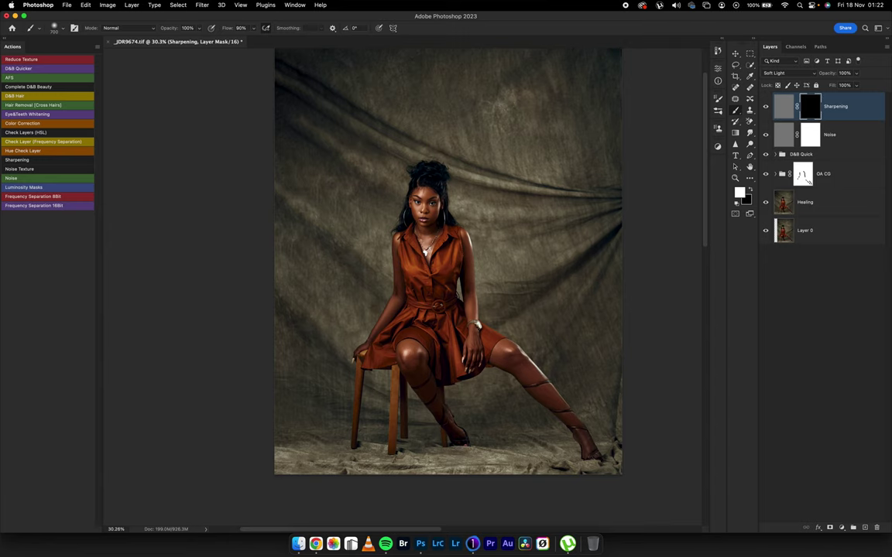
Step: Paint the sharpening into the dress with white at 90% flow on the Sharpening mask, adjusting the brush size
{"action": "scroll", "coordinate": [440, 279], "scroll_direction": "up", "scroll_amount": 10}
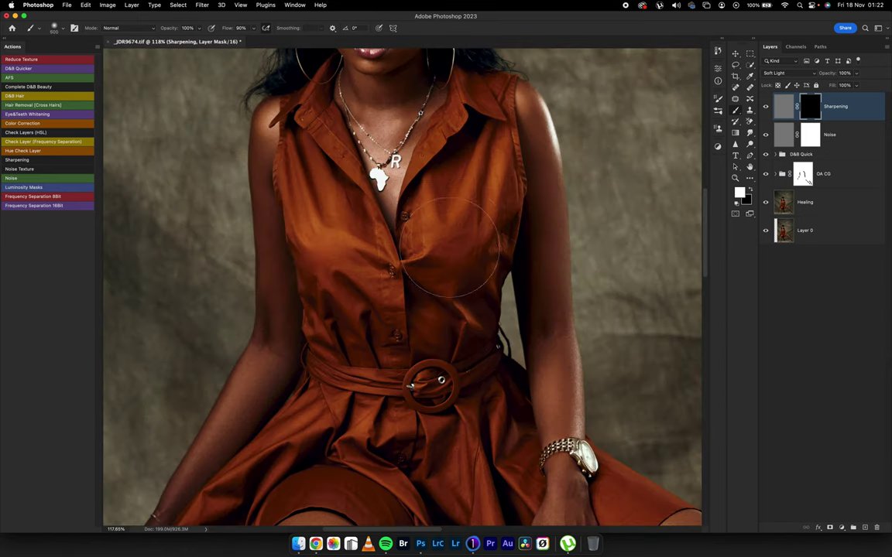
{"action": "key", "text": "bracketleft"}
{"action": "key", "text": "bracketleft"}
{"action": "mouse_move", "coordinate": [281, 212]}
{"action": "left_mouse_down"}
{"action": "mouse_move", "coordinate": [294, 166]}
{"action": "mouse_move", "coordinate": [331, 273]}
{"action": "mouse_move", "coordinate": [298, 380]}
{"action": "mouse_move", "coordinate": [443, 418]}
{"action": "mouse_move", "coordinate": [394, 399]}
{"action": "left_mouse_up"}
{"action": "mouse_move", "coordinate": [461, 372]}
{"action": "left_mouse_down"}
{"action": "mouse_move", "coordinate": [399, 371]}
{"action": "mouse_move", "coordinate": [433, 253]}
{"action": "mouse_move", "coordinate": [425, 238]}
{"action": "left_mouse_up"}
{"action": "key", "text": "bracketright"}
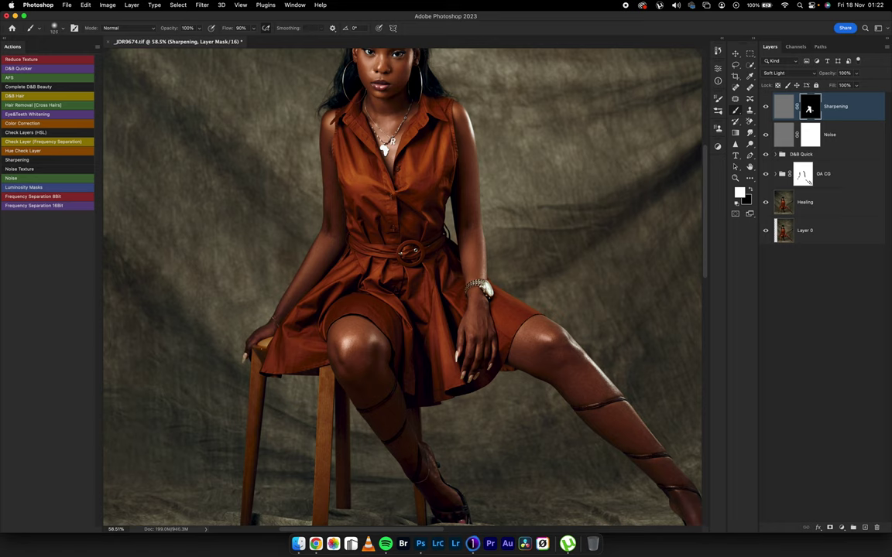
Step: Reveal the sharpening on the necklace and facial features on the Sharpening mask with progressively smaller brushes
{"action": "scroll", "coordinate": [384, 151], "scroll_direction": "up", "scroll_amount": 5}
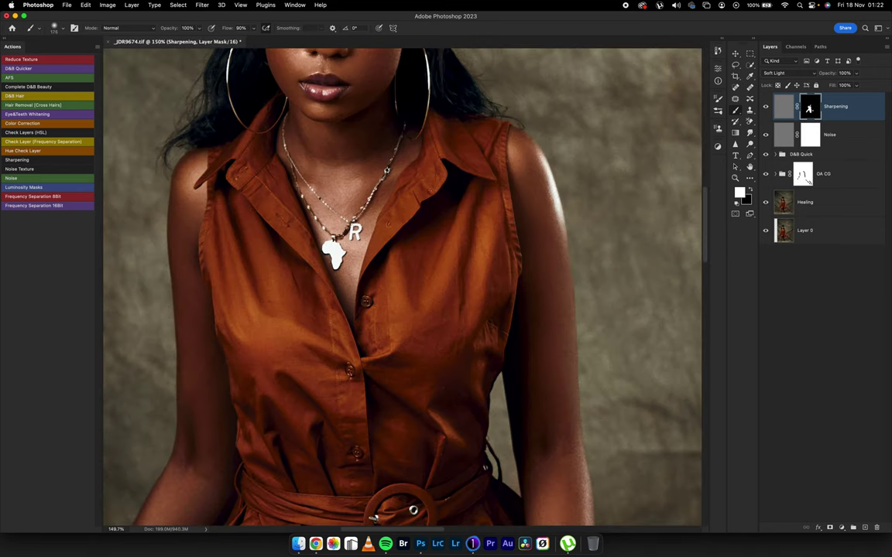
{"action": "scroll", "coordinate": [387, 213], "scroll_direction": "up", "scroll_amount": 4}
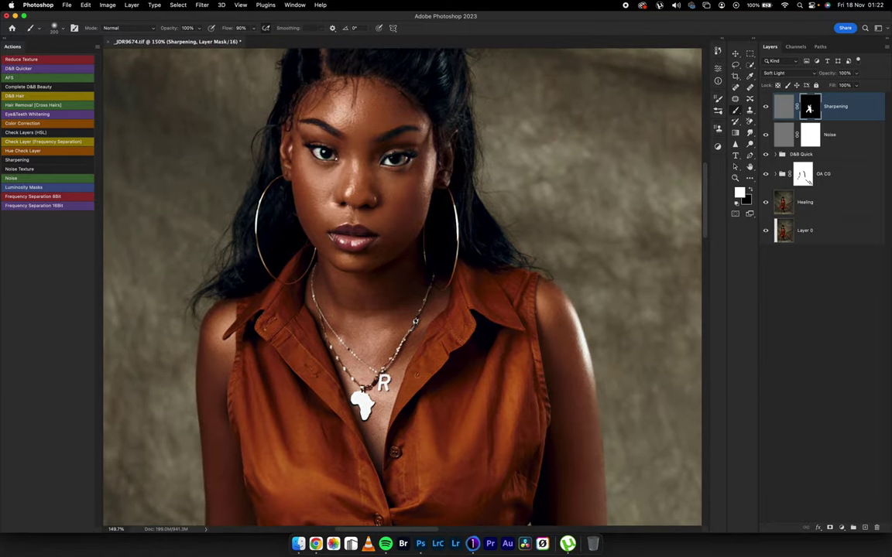
{"action": "scroll", "coordinate": [387, 213], "scroll_direction": "up", "scroll_amount": 5}
{"action": "key", "text": "["}
{"action": "left_click_drag", "start_coordinate": [395, 247], "coordinate": [317, 244]}
{"action": "key", "text": "["}
{"action": "key", "text": "["}
{"action": "key", "text": "["}
{"action": "key", "text": "["}
{"action": "key", "text": "["}
{"action": "key", "text": "["}
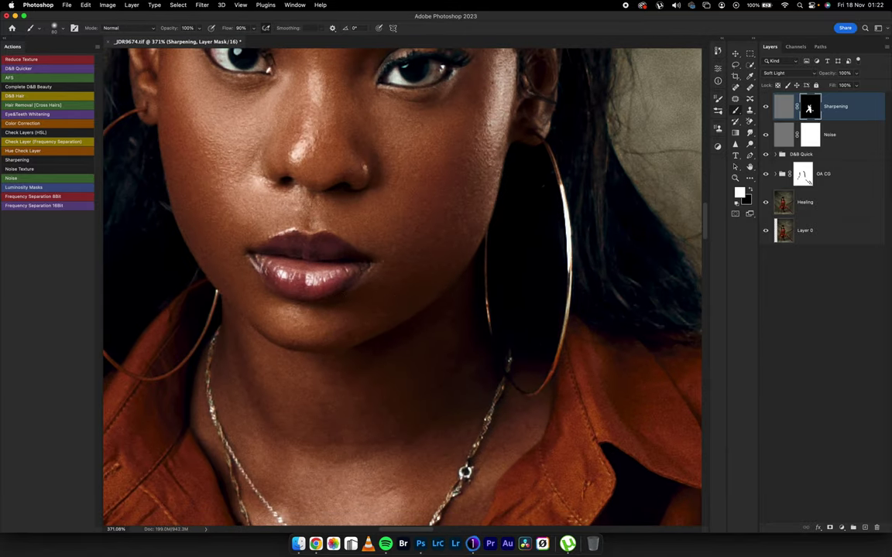
{"action": "scroll", "coordinate": [402, 287], "scroll_direction": "up", "scroll_amount": 4}
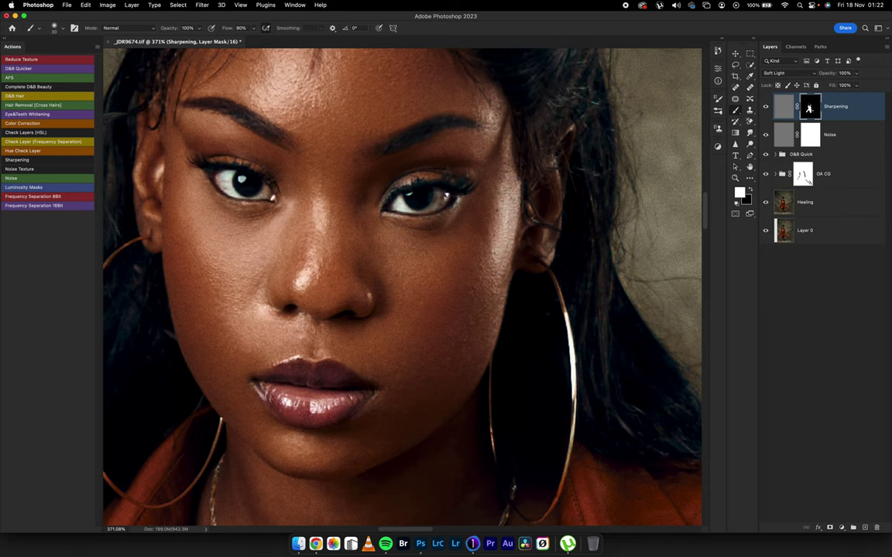
Step: Paint the sharpening into the hair on the Sharpening mask with a brush of about 400
{"action": "scroll", "coordinate": [402, 161], "scroll_direction": "down", "scroll_amount": 8}
{"action": "scroll", "coordinate": [402, 161], "scroll_direction": "up", "scroll_amount": 3}
{"action": "scroll", "coordinate": [402, 161], "scroll_direction": "up", "scroll_amount": 4}
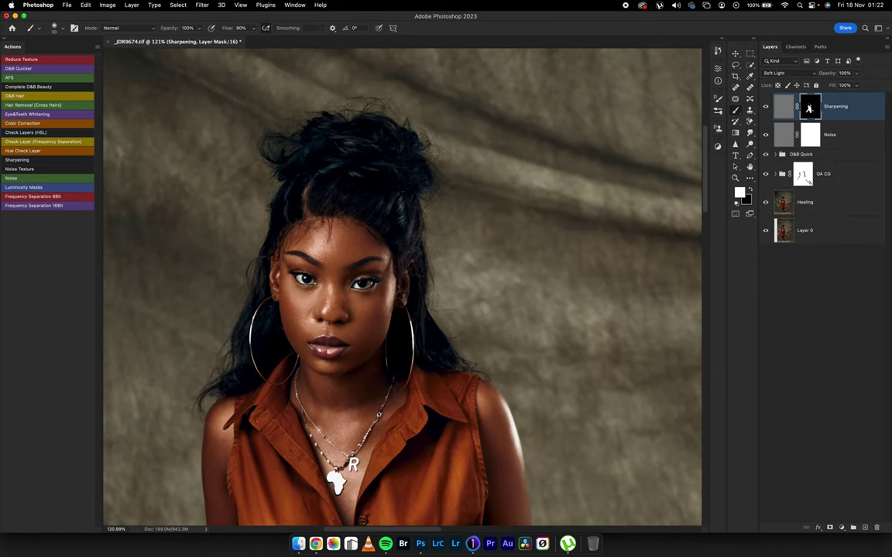
{"action": "key", "text": "]"}
{"action": "key", "text": "]"}
{"action": "key", "text": "]"}
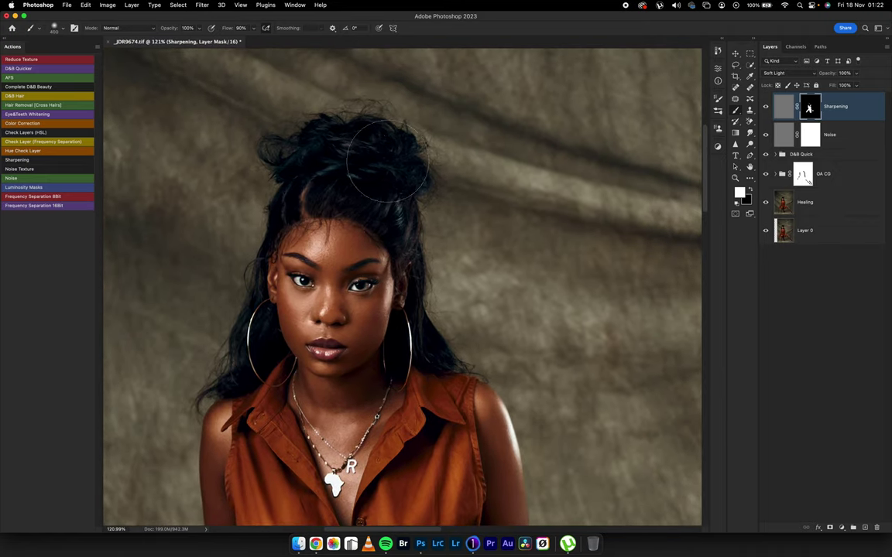
{"action": "mouse_move", "coordinate": [348, 145]}
{"action": "left_mouse_down"}
{"action": "mouse_move", "coordinate": [291, 154]}
{"action": "mouse_move", "coordinate": [321, 177]}
{"action": "left_mouse_up"}
Step: Add a new layer named Vignette above the Sharpening layer
{"action": "scroll", "coordinate": [402, 287], "scroll_direction": "down", "scroll_amount": 6}
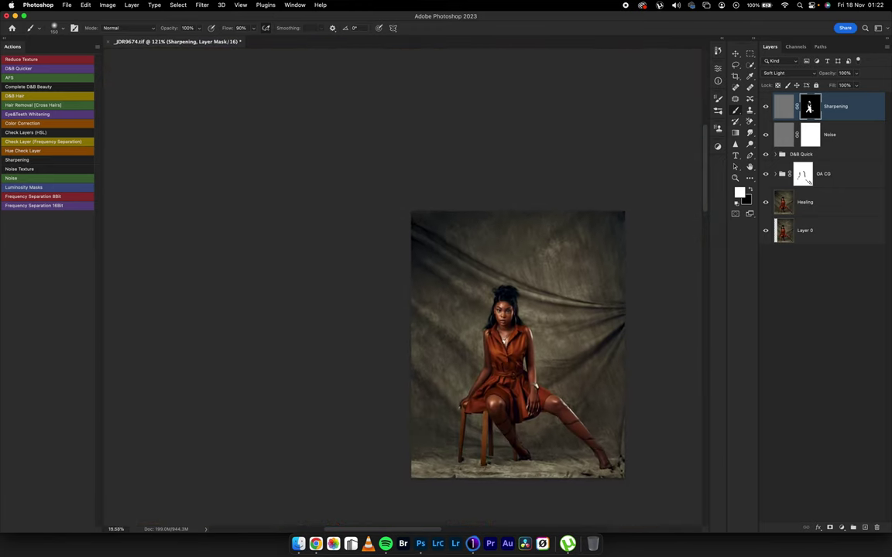
{"action": "scroll", "coordinate": [402, 287], "scroll_direction": "up", "scroll_amount": 1}
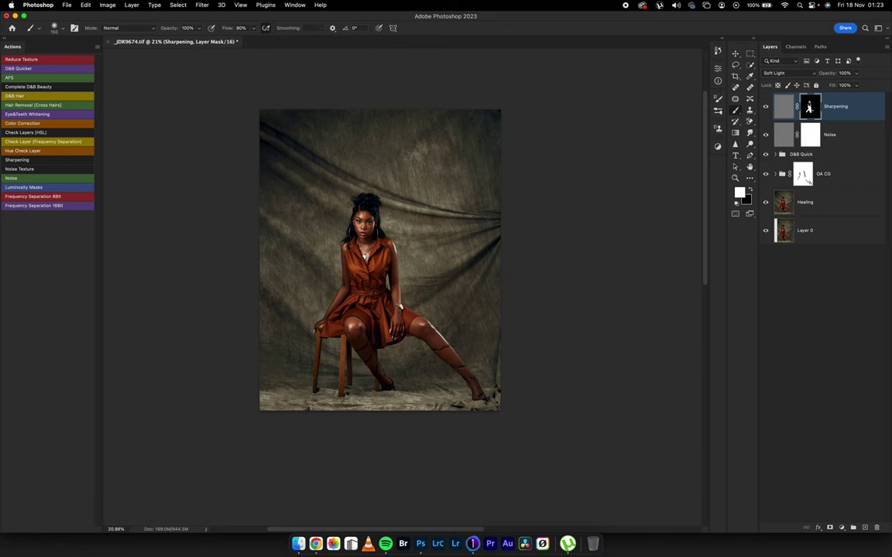
{"action": "key", "text": "super+shift+n"}
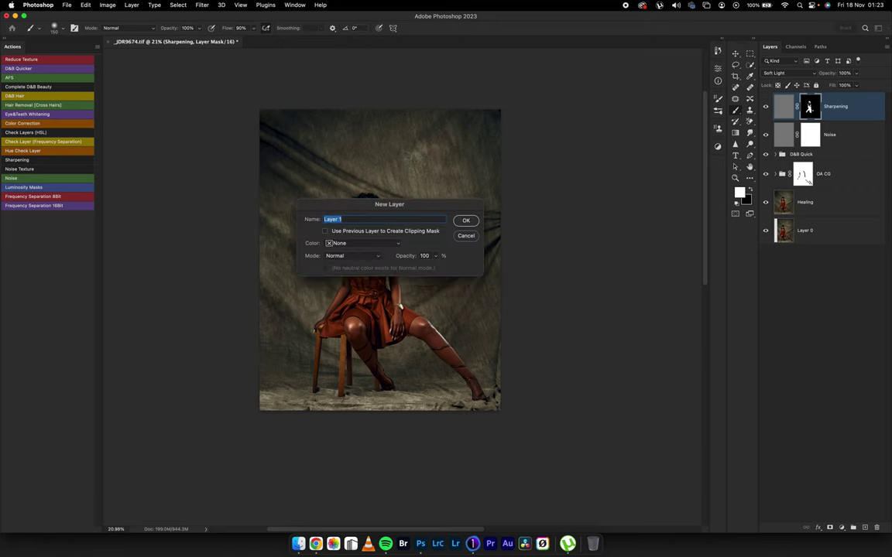
{"action": "type", "text": "Vignette"}
{"action": "key", "text": "Return"}
Step: Darken the image edges on the Vignette layer with reversed radial black gradients at 50% opacity, drawn outward from around the subject
{"action": "key", "text": "g"}
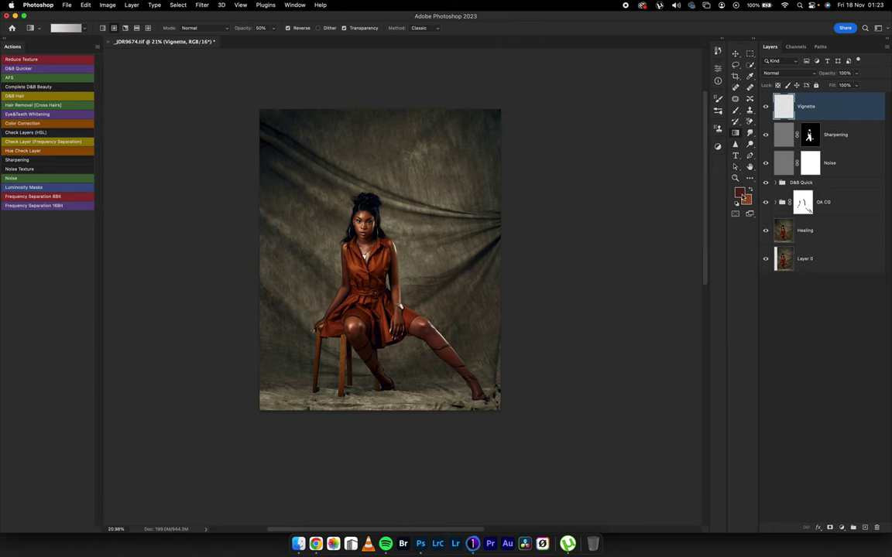
{"action": "key", "text": "d"}
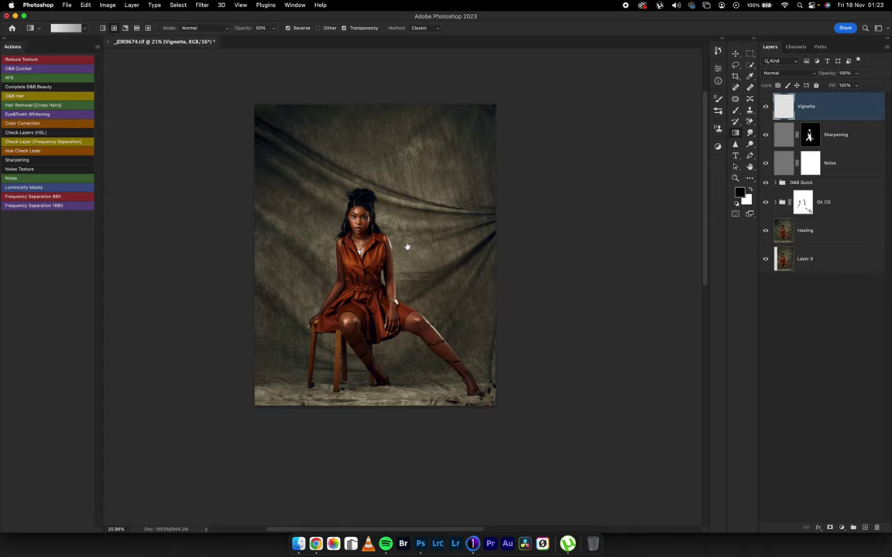
{"action": "scroll", "coordinate": [405, 247], "scroll_direction": "down", "scroll_amount": 3}
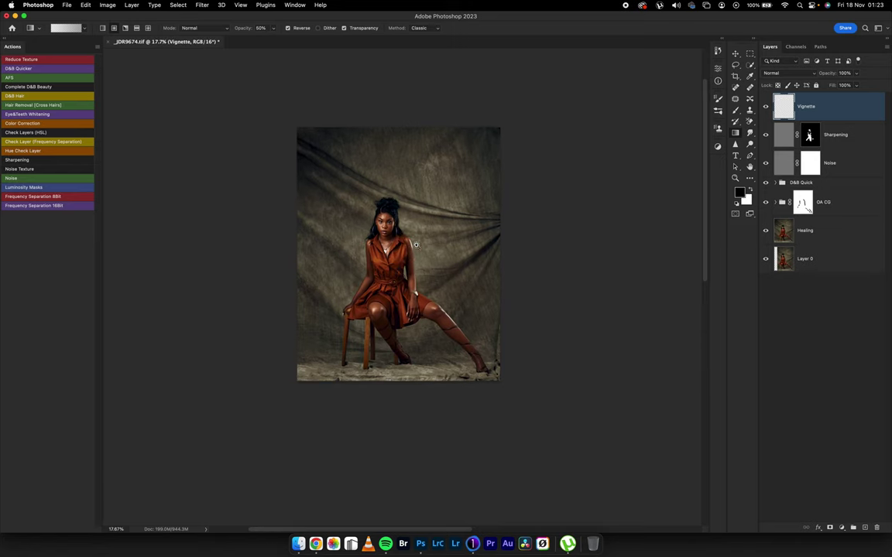
{"action": "scroll", "coordinate": [408, 243], "scroll_direction": "down", "scroll_amount": 2}
{"action": "scroll", "coordinate": [397, 245], "scroll_direction": "up", "scroll_amount": 1}
{"action": "left_click_drag", "start_coordinate": [398, 245], "coordinate": [415, 420]}
{"action": "left_click_drag", "start_coordinate": [448, 217], "coordinate": [448, 281]}
{"action": "scroll", "coordinate": [447, 282], "scroll_direction": "down", "scroll_amount": 2}
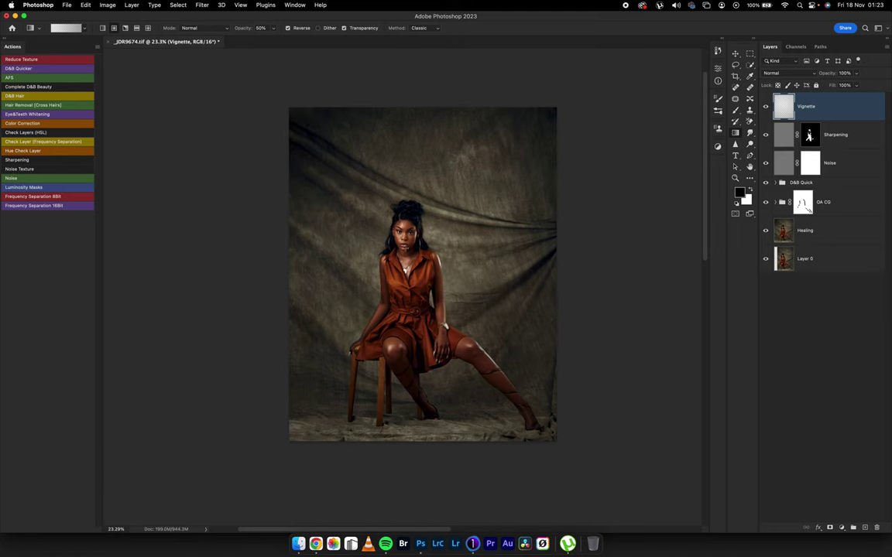
{"action": "left_click_drag", "start_coordinate": [407, 245], "coordinate": [199, 253]}
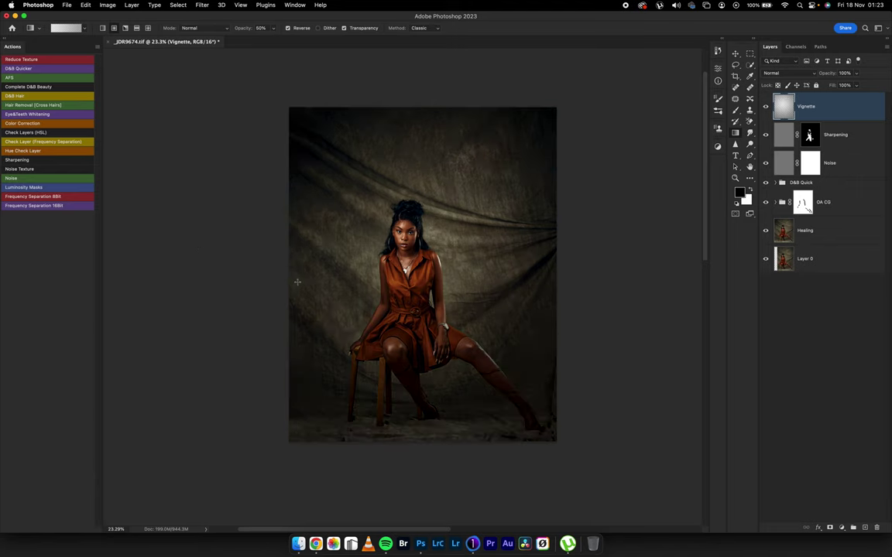
Step: Undo the last vignette gradient and draw a reversed radial black gradient outward from the subject on a new layer above Vignette
{"action": "key", "text": "super+z"}
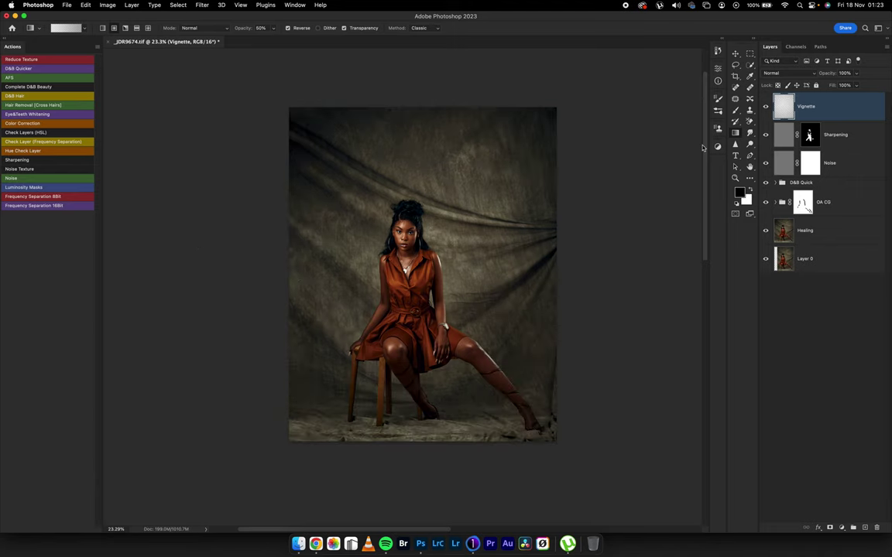
{"action": "key", "text": "super+shift+n"}
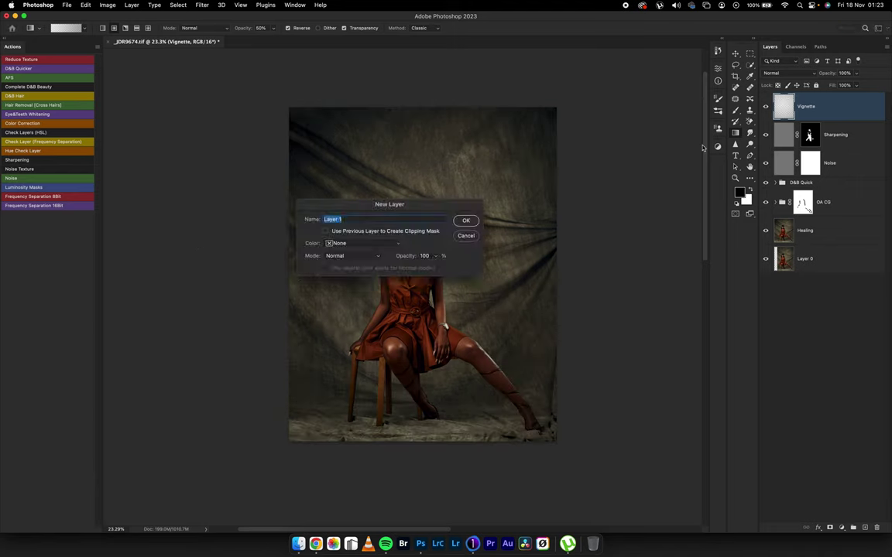
{"action": "key", "text": "Return"}
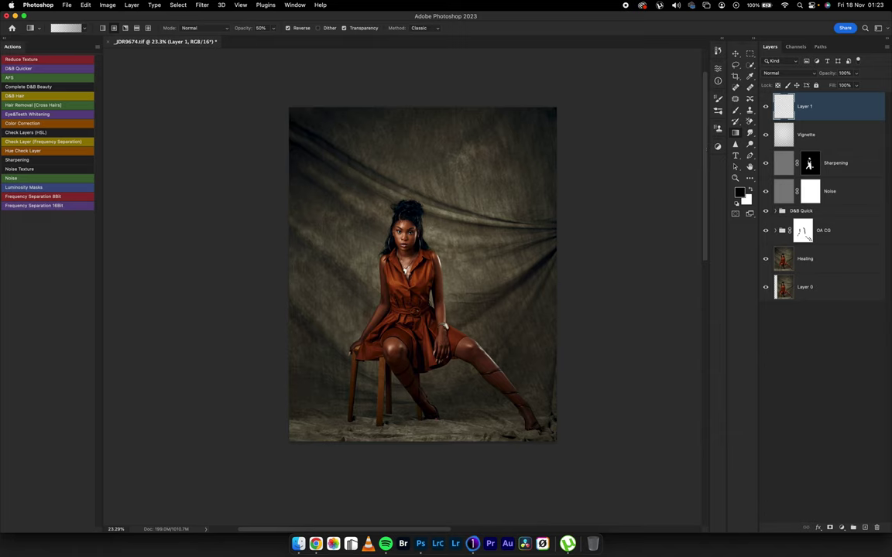
{"action": "left_click_drag", "start_coordinate": [385, 273], "coordinate": [181, 273]}
Step: Set the Vignette layer's blend mode to Soft Light
{"action": "left_click", "coordinate": [793, 134]}
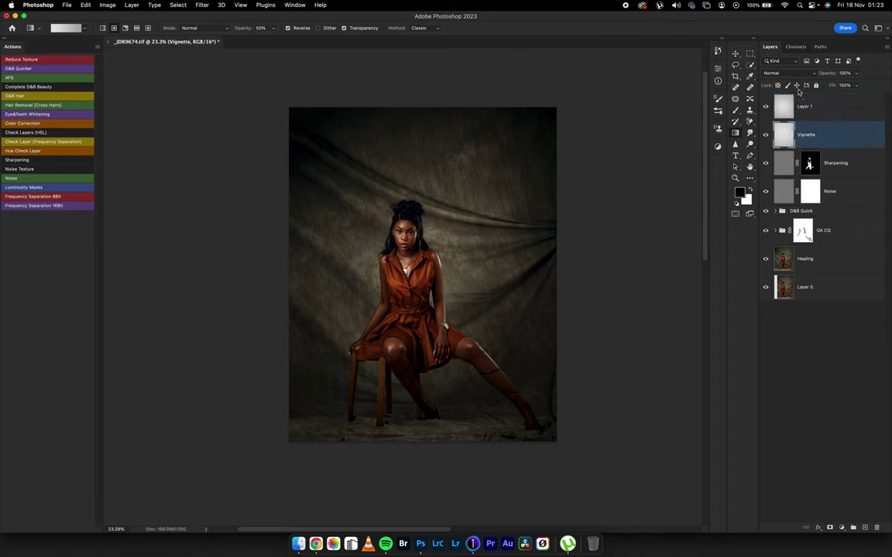
{"action": "left_click", "coordinate": [791, 108]}
{"action": "left_click", "coordinate": [789, 133]}
{"action": "left_click", "coordinate": [775, 74]}
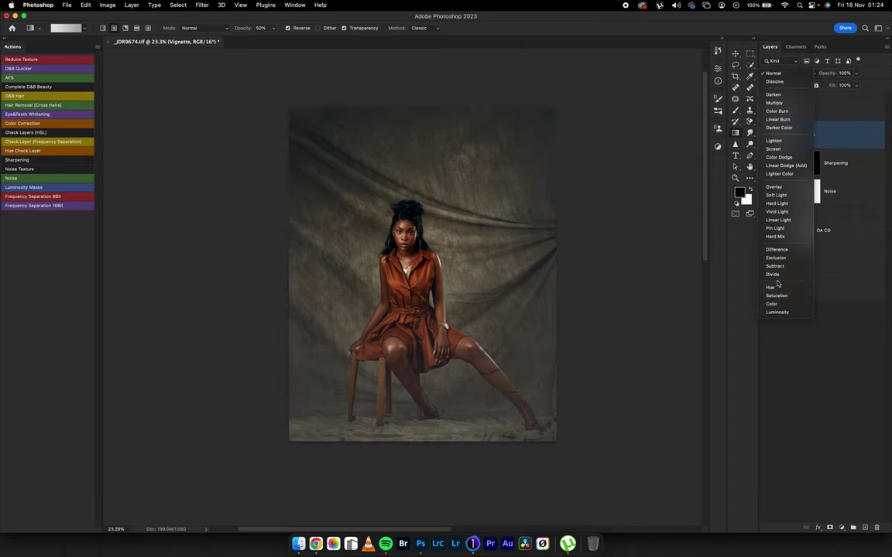
{"action": "left_click", "coordinate": [776, 195]}
Step: Set the new gradient layer above Vignette to Soft Light at about 33% opacity
{"action": "left_click", "coordinate": [773, 72]}
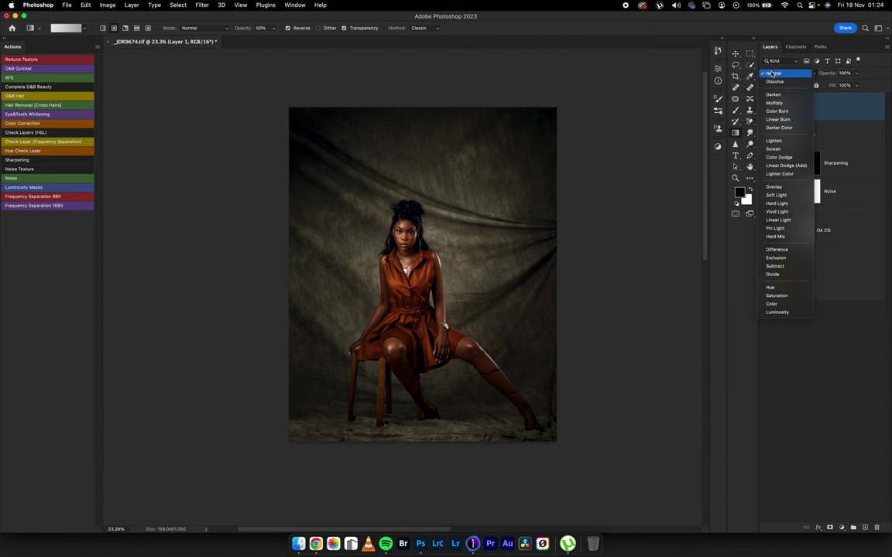
{"action": "left_click", "coordinate": [777, 196]}
{"action": "left_click_drag", "start_coordinate": [845, 85], "coordinate": [830, 85]}
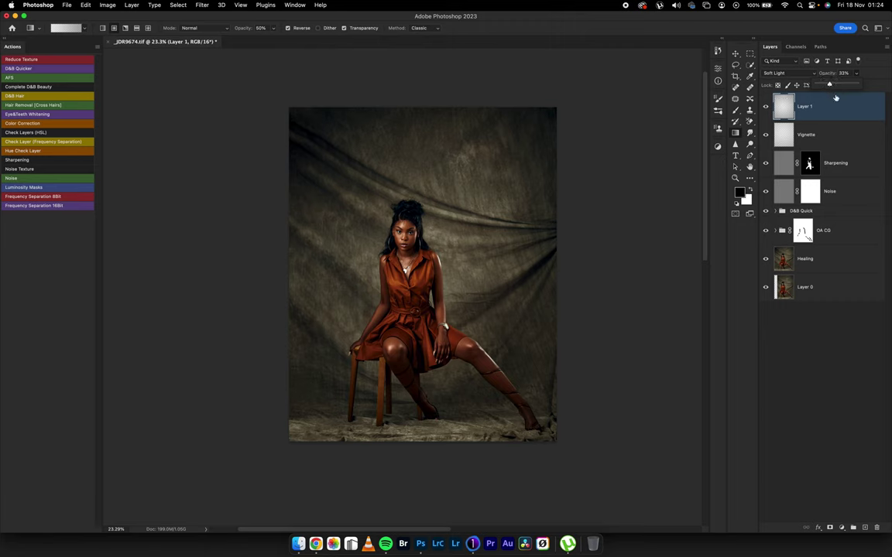
Step: Merge the two gradient layers, check the effect with the merged layer hidden and shown, and rename it Vignette
{"action": "left_click", "coordinate": [830, 139], "text": "shift"}
{"action": "key", "text": "super+e"}
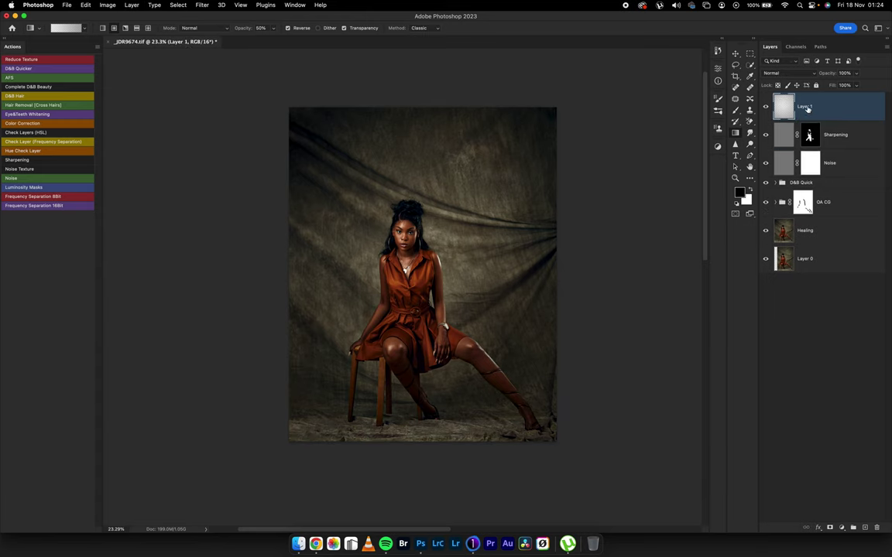
{"action": "left_click", "coordinate": [765, 107]}
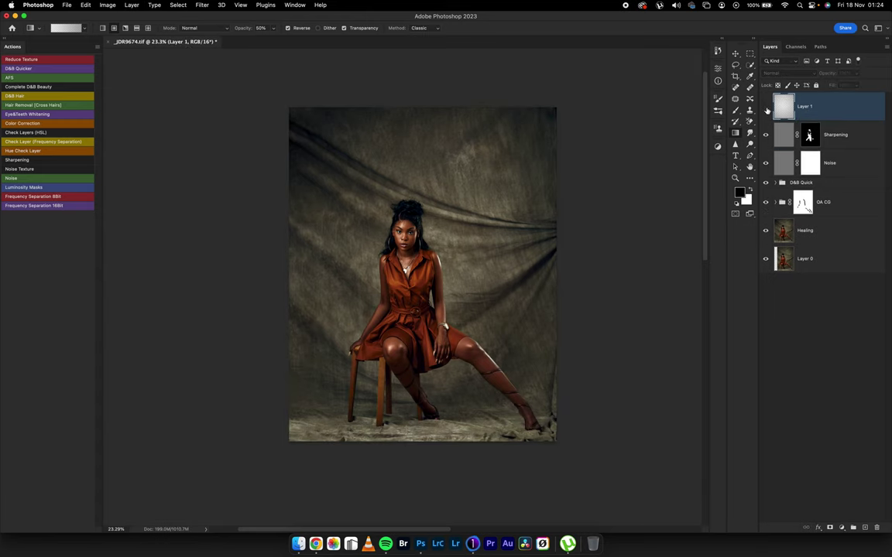
{"action": "left_click", "coordinate": [766, 108]}
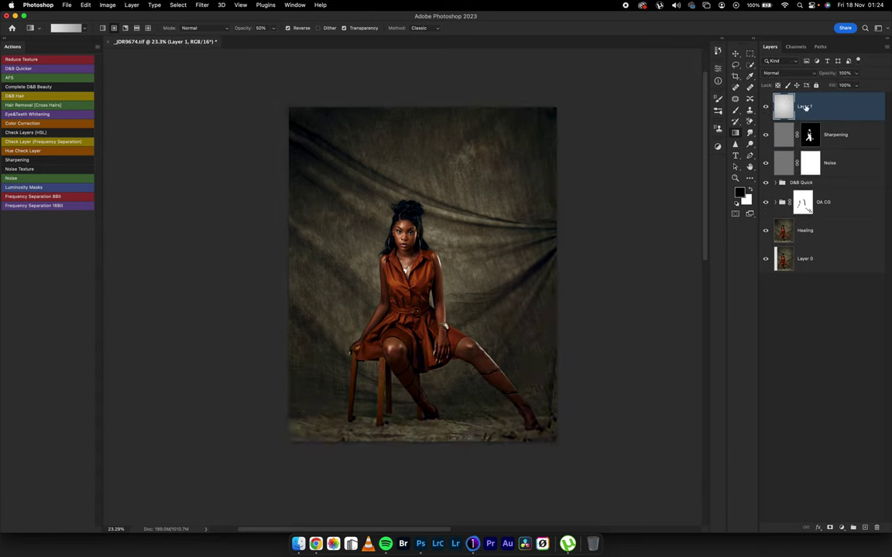
{"action": "double_click", "coordinate": [807, 110]}
{"action": "type", "text": "Vignette"}
{"action": "key", "text": "Return"}
Step: Lower the merged Vignette layer's opacity to 60% and compare the image with and without it
{"action": "left_click", "coordinate": [766, 108]}
{"action": "left_click", "coordinate": [766, 107]}
{"action": "scroll", "coordinate": [495, 271], "scroll_direction": "down", "scroll_amount": 3}
{"action": "scroll", "coordinate": [462, 267], "scroll_direction": "up", "scroll_amount": 2}
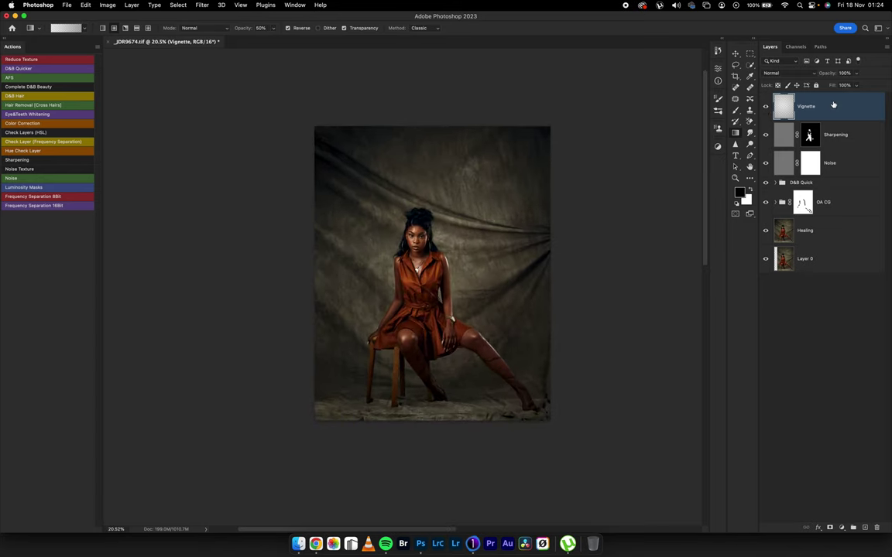
{"action": "left_click", "coordinate": [856, 73]}
{"action": "left_click_drag", "start_coordinate": [855, 85], "coordinate": [842, 84]}
{"action": "left_click", "coordinate": [766, 108]}
{"action": "left_click", "coordinate": [766, 108]}
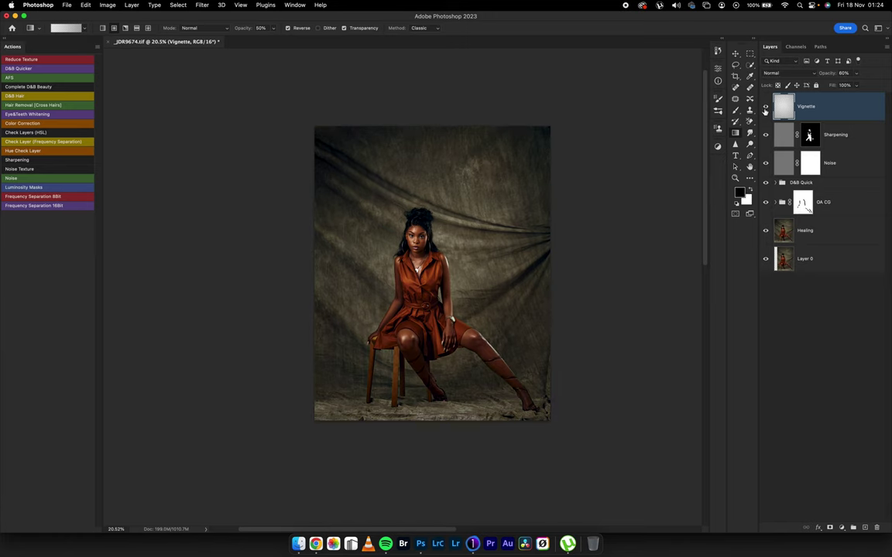
Step: Compare the finished retouch with the original by showing only Layer 0 and restoring all layers
{"action": "left_click_drag", "start_coordinate": [458, 314], "coordinate": [489, 299]}
{"action": "scroll", "coordinate": [465, 240], "scroll_direction": "down", "scroll_amount": 4}
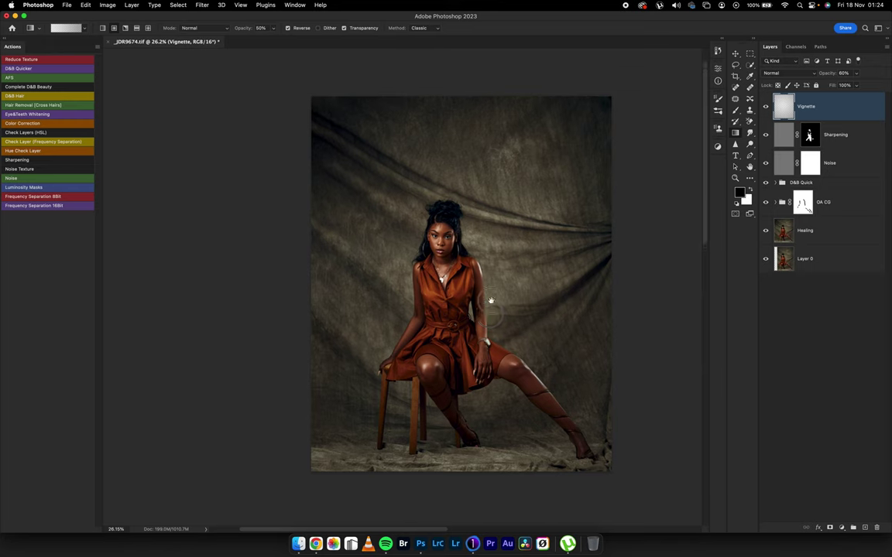
{"action": "left_click", "coordinate": [766, 260], "text": "alt"}
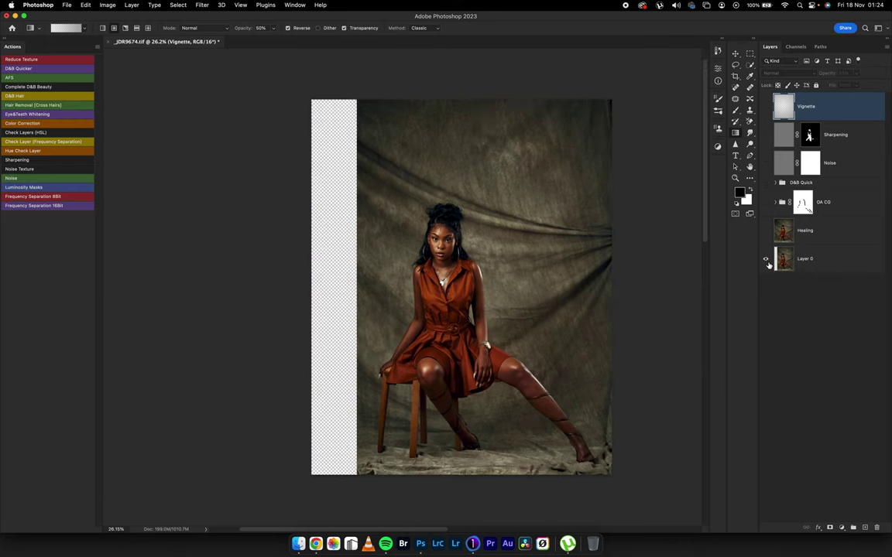
{"action": "left_click", "coordinate": [766, 261], "text": "alt"}
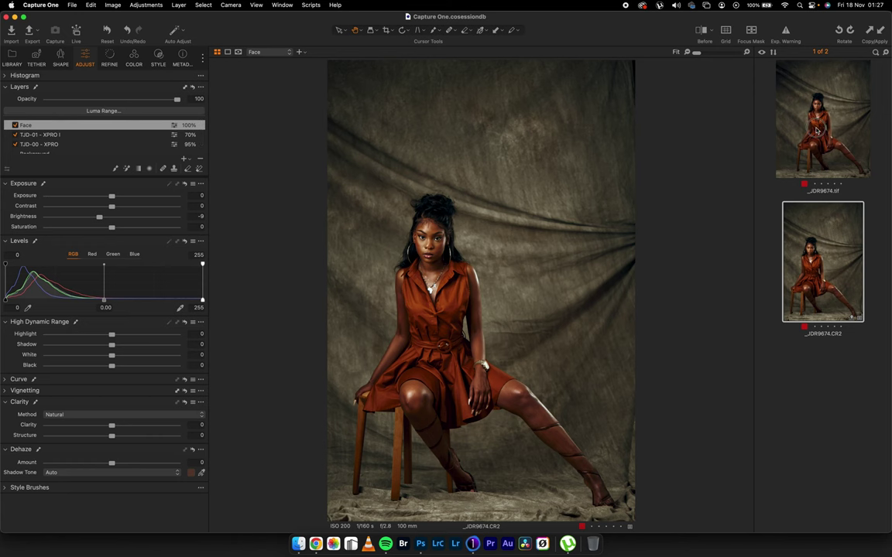
Step: Switch to Capture One, compare _JDR9674.tif with _JDR9674.CR2, and view the CR2 file's Before state
{"action": "left_click", "coordinate": [790, 148]}
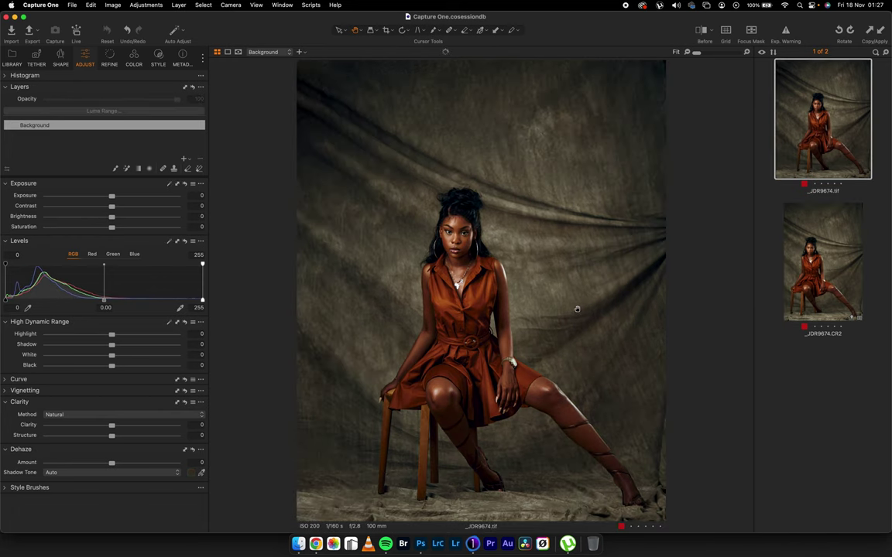
{"action": "left_click", "coordinate": [813, 254]}
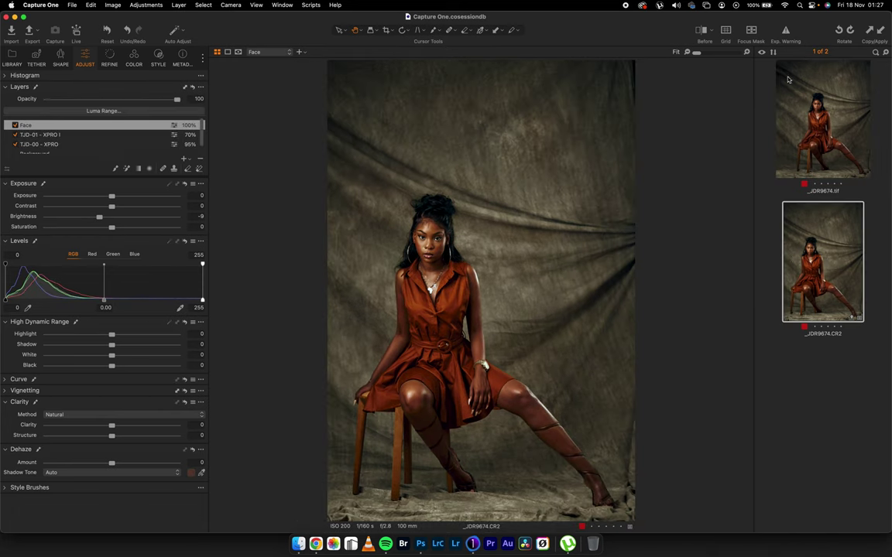
{"action": "left_click", "coordinate": [701, 30]}
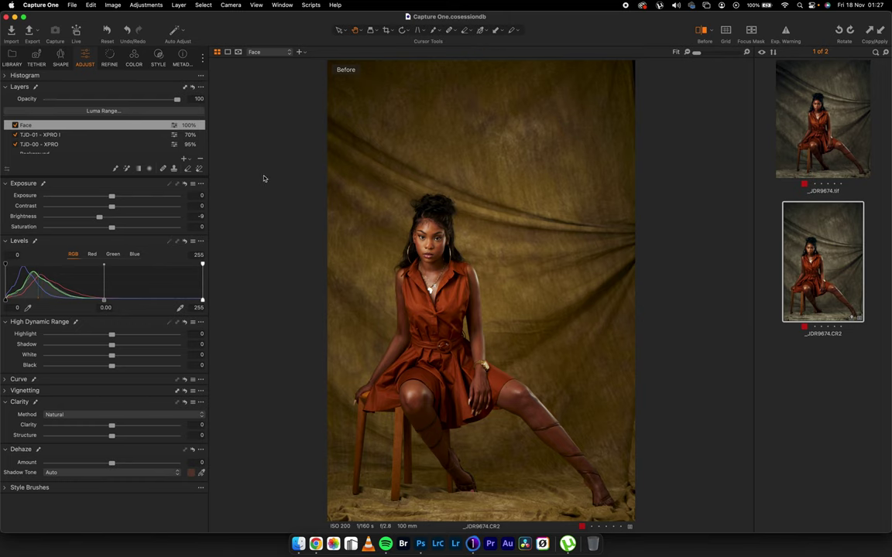
Step: Review the custom styles and the adjustment layers of _JDR9674.CR2, including its Background layer
{"action": "left_click", "coordinate": [158, 55]}
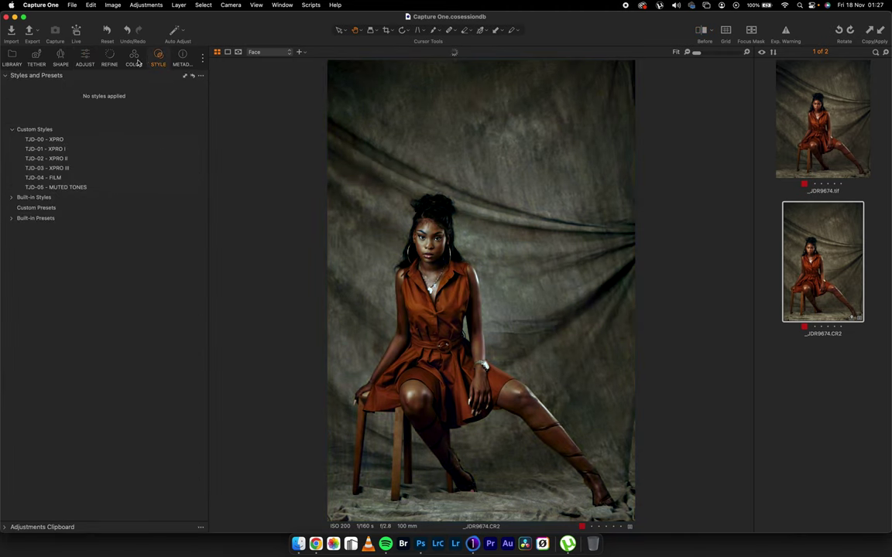
{"action": "left_click", "coordinate": [85, 57]}
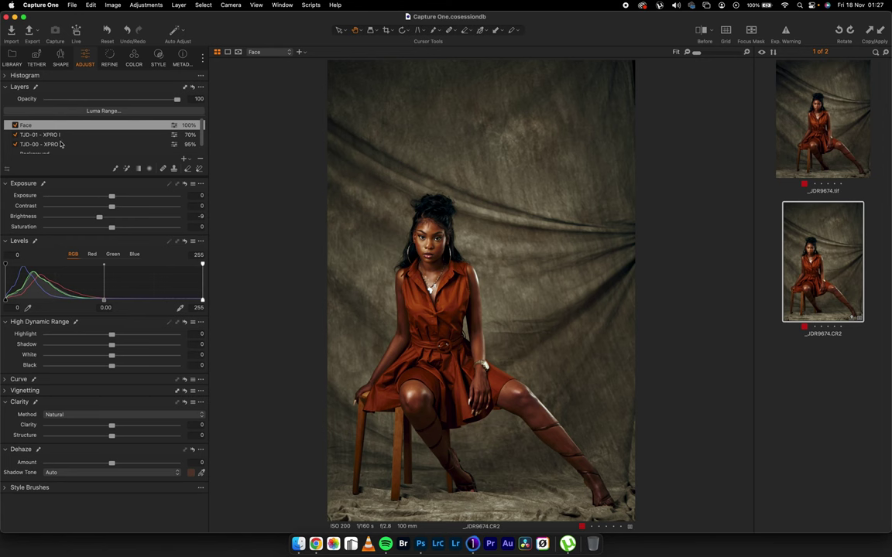
{"action": "left_click", "coordinate": [141, 148]}
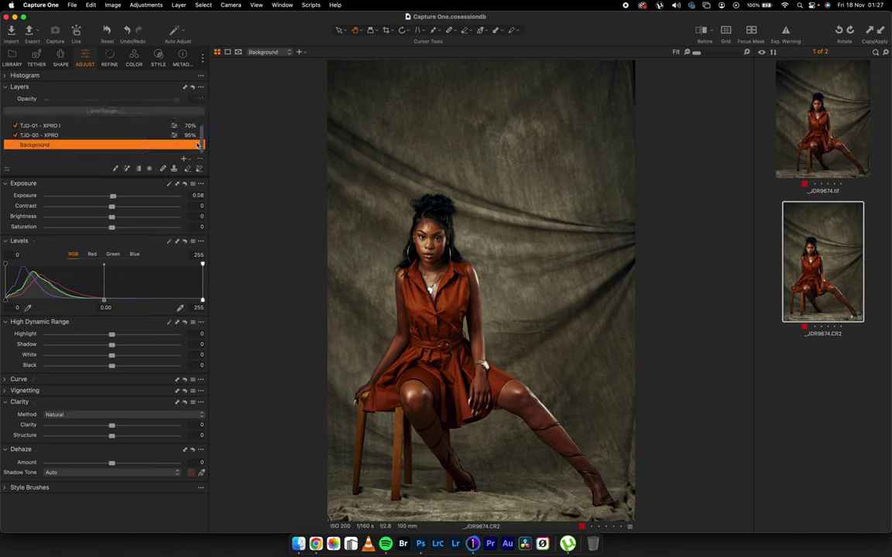
{"action": "left_click_drag", "start_coordinate": [202, 146], "coordinate": [200, 130]}
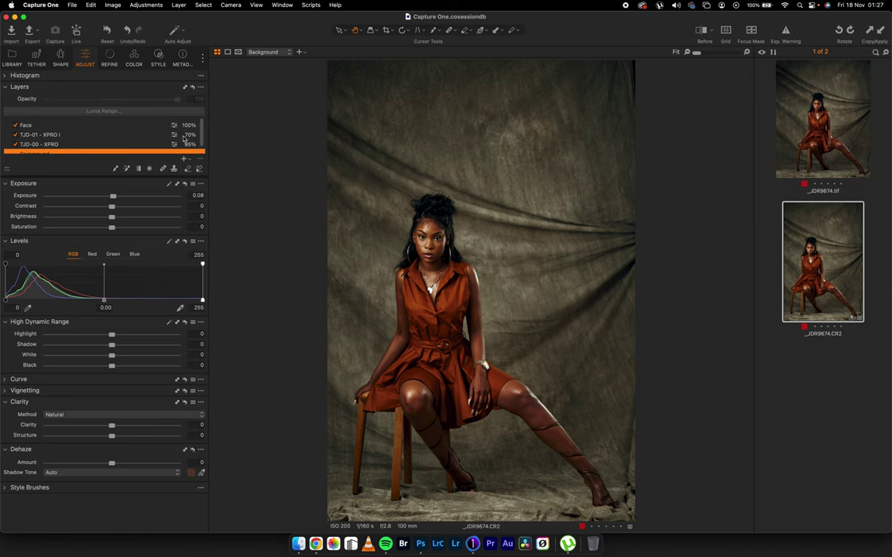
Step: Compare _JDR9674.CR2 before and after its adjustments and check the effect of the Face layer
{"action": "left_click", "coordinate": [703, 33]}
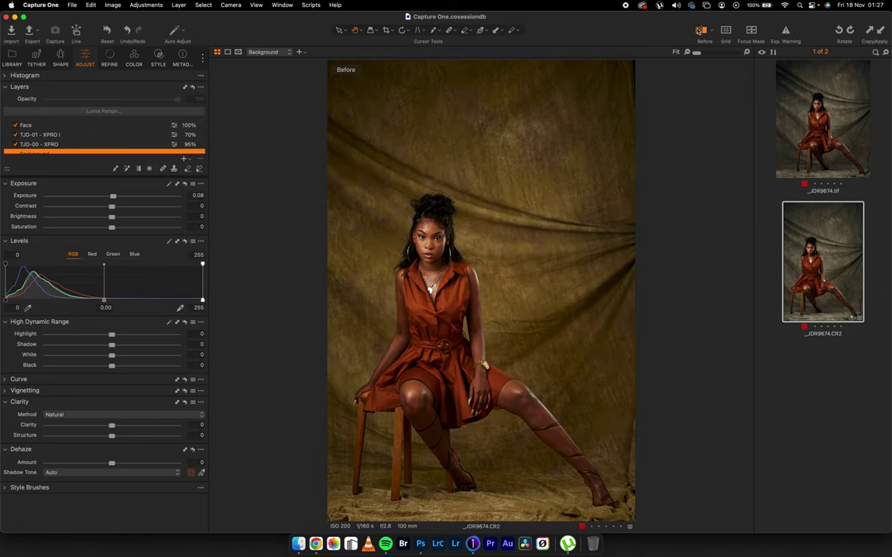
{"action": "left_click", "coordinate": [703, 32]}
{"action": "left_click", "coordinate": [16, 125]}
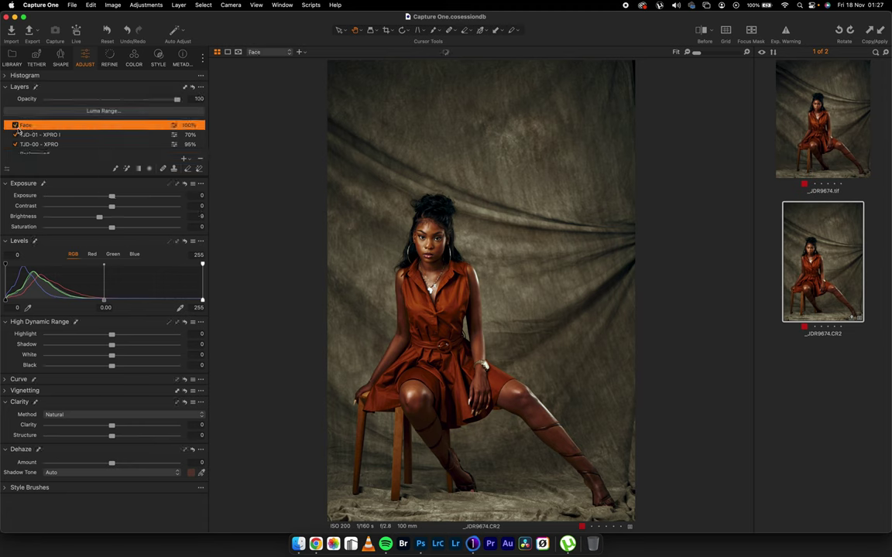
{"action": "left_click", "coordinate": [14, 125]}
Step: Show _JDR9674.tif and _JDR9674.CR2 side by side and compare the retouched and raw versions
{"action": "left_click", "coordinate": [833, 142]}
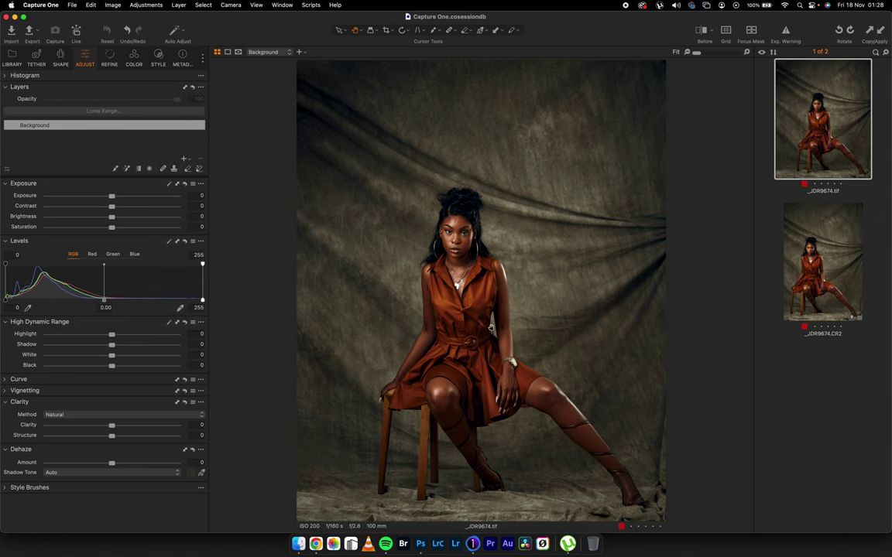
{"action": "left_click", "coordinate": [838, 246], "text": "super"}
{"action": "left_click", "coordinate": [621, 298]}
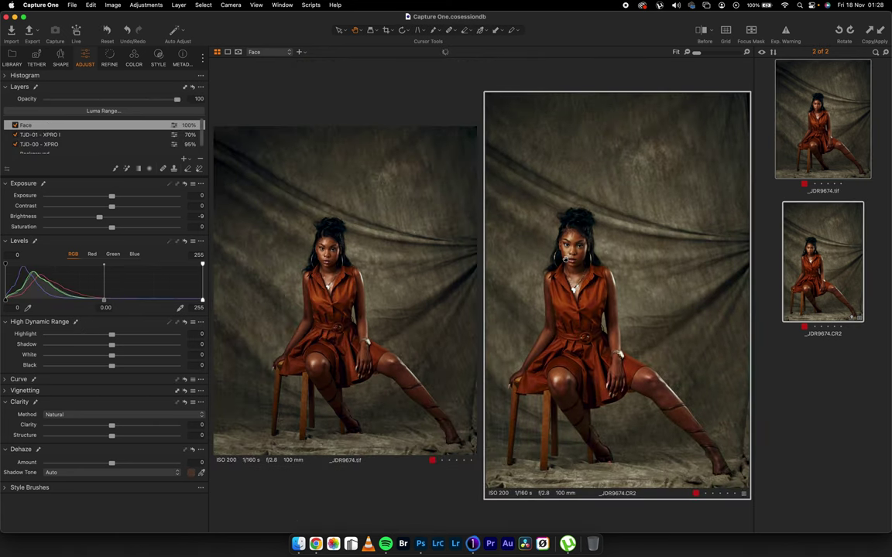
{"action": "left_click", "coordinate": [423, 299]}
{"action": "left_click", "coordinate": [777, 203]}
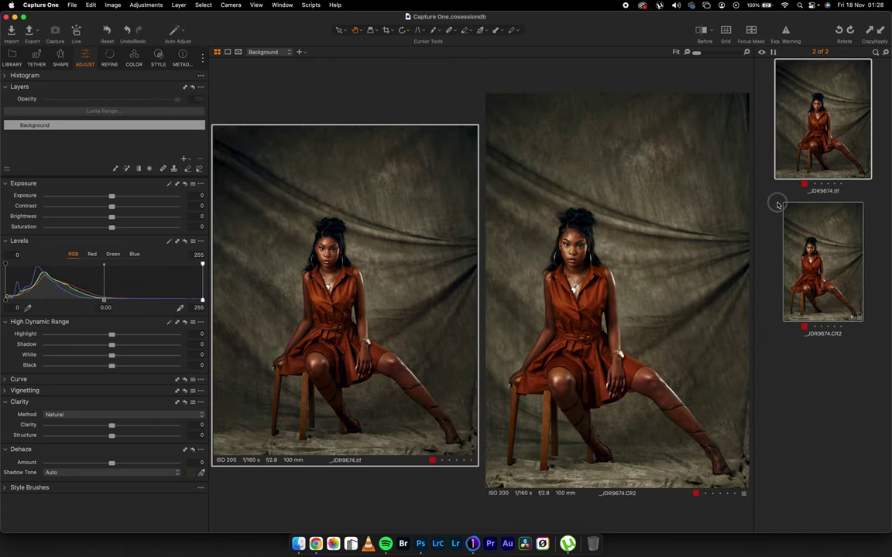
Step: Inspect _JDR9674.tif alone at 100% from the face down to the legs and return to the fitted view
{"action": "left_click", "coordinate": [823, 131]}
{"action": "double_click", "coordinate": [452, 230]}
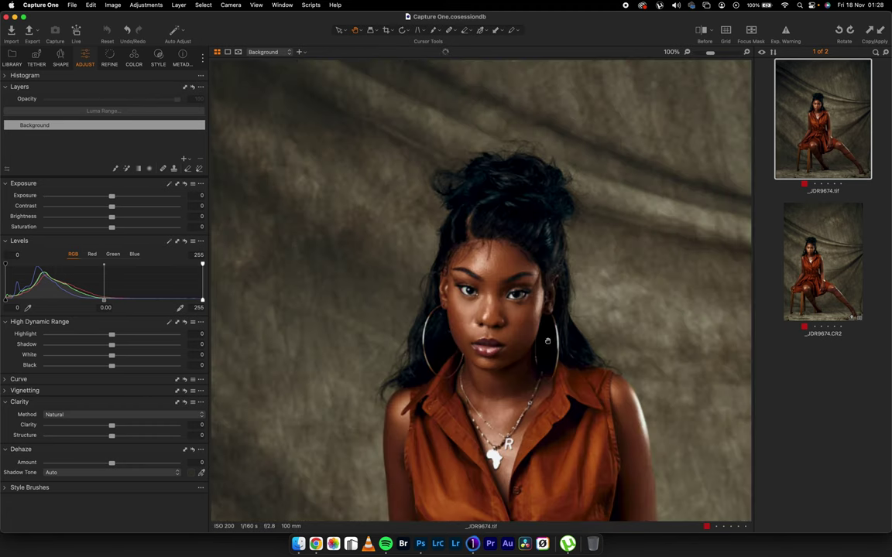
{"action": "left_click_drag", "start_coordinate": [547, 342], "coordinate": [574, 253]}
{"action": "scroll", "coordinate": [639, 346], "scroll_direction": "down", "scroll_amount": 10}
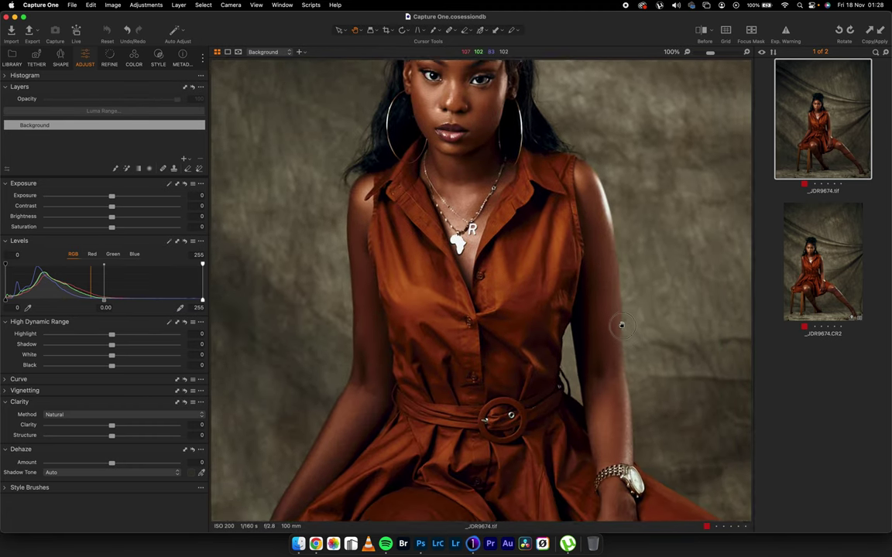
{"action": "scroll", "coordinate": [631, 227], "scroll_direction": "down", "scroll_amount": 10}
{"action": "scroll", "coordinate": [632, 228], "scroll_direction": "right", "scroll_amount": 5}
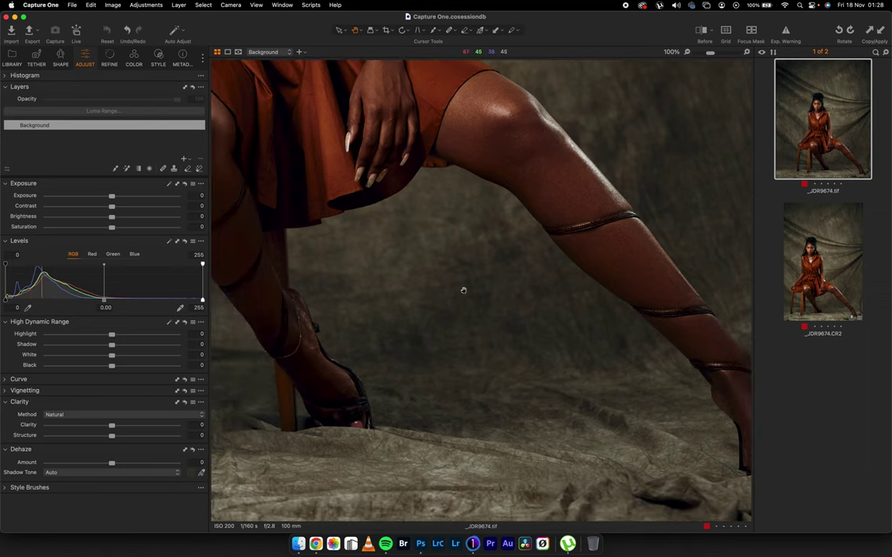
{"action": "left_click", "coordinate": [462, 290]}
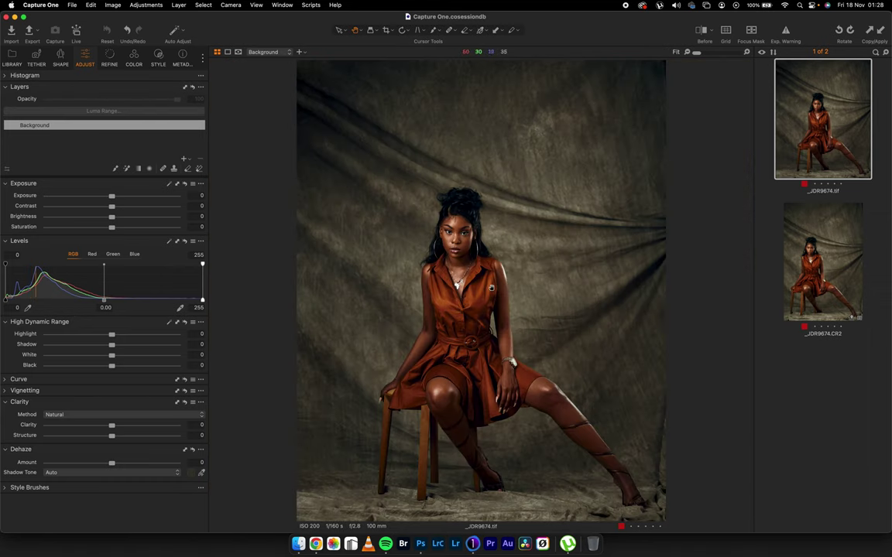